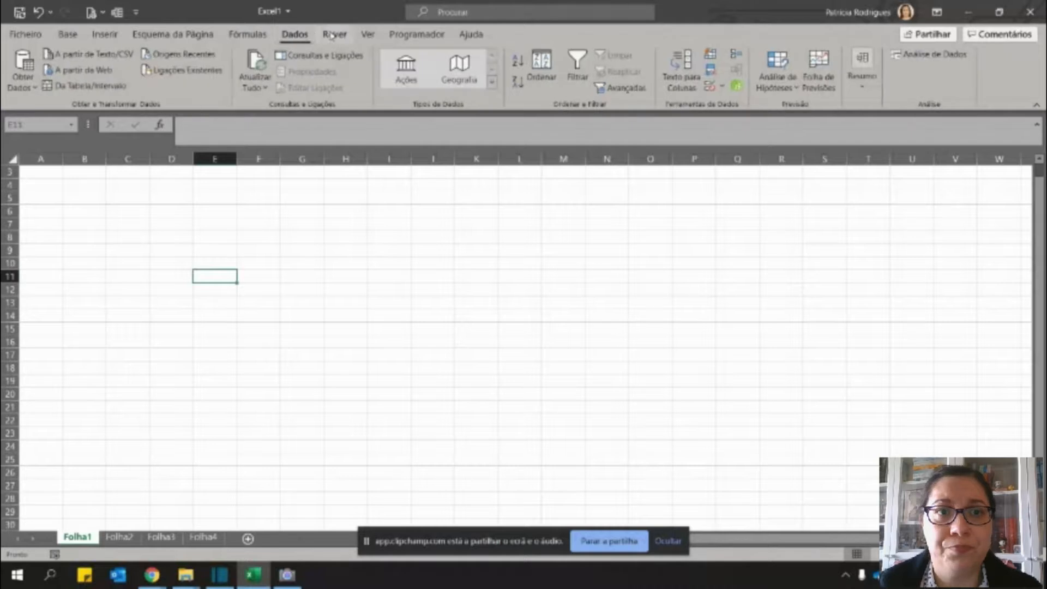
Reduce the formula bar's height to a single line.
left_click(206, 121)
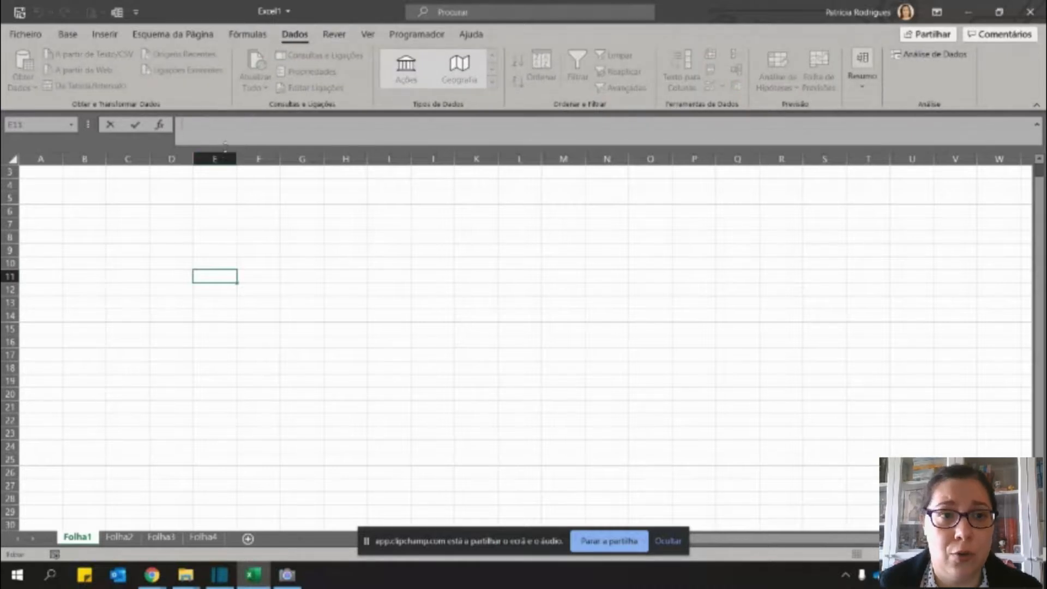
left_click_drag(224, 143, 226, 138)
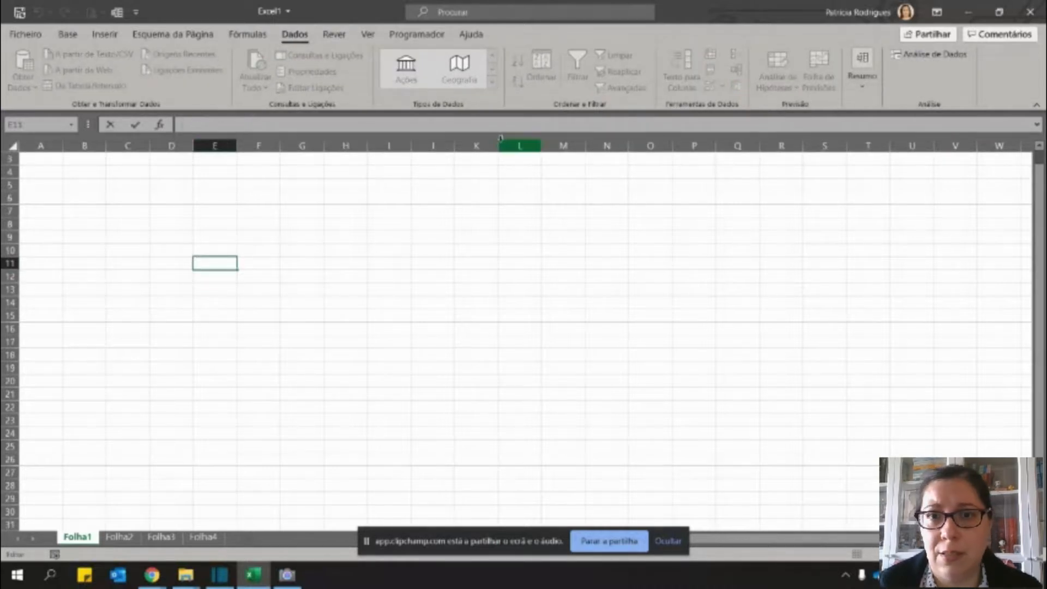
mouse_move(500, 131)
left_mouse_down()
mouse_move(499, 180)
mouse_move(497, 132)
left_mouse_up()
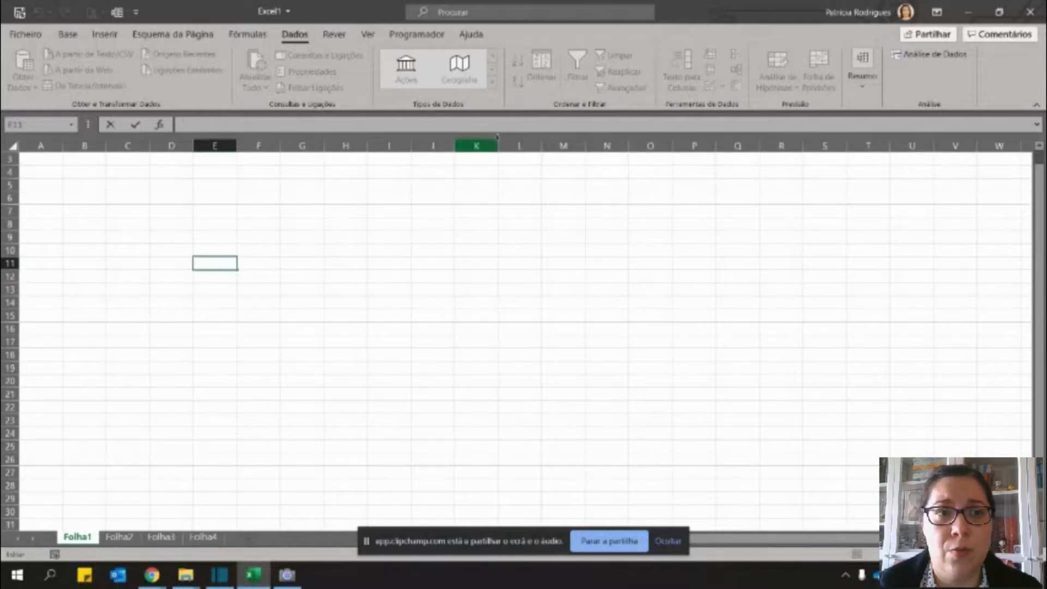
Collapse the ribbon to its tab names and temporarily display the formula commands.
left_click(1037, 107)
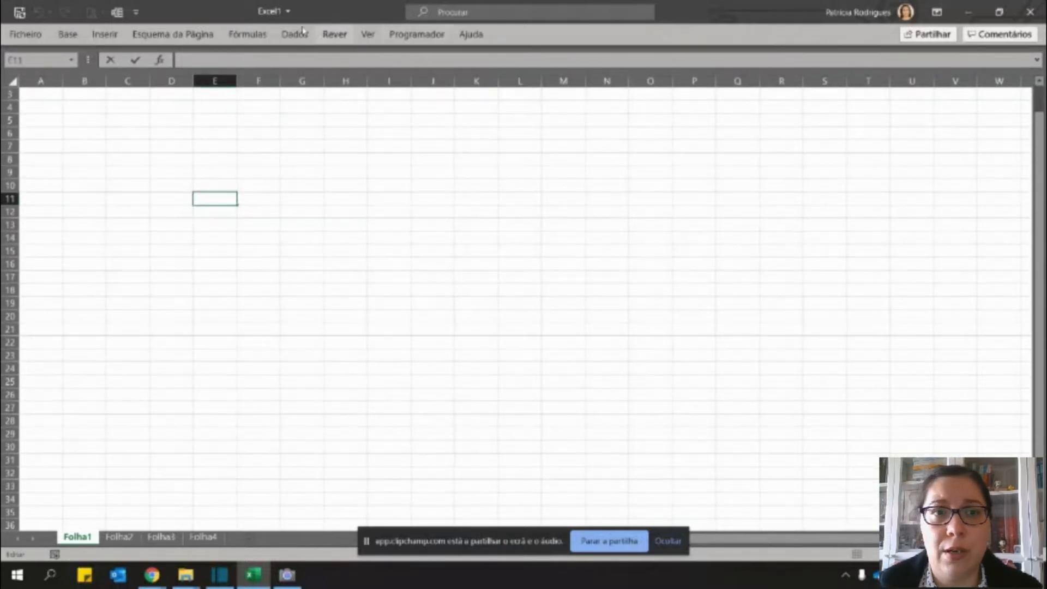
left_click(241, 35)
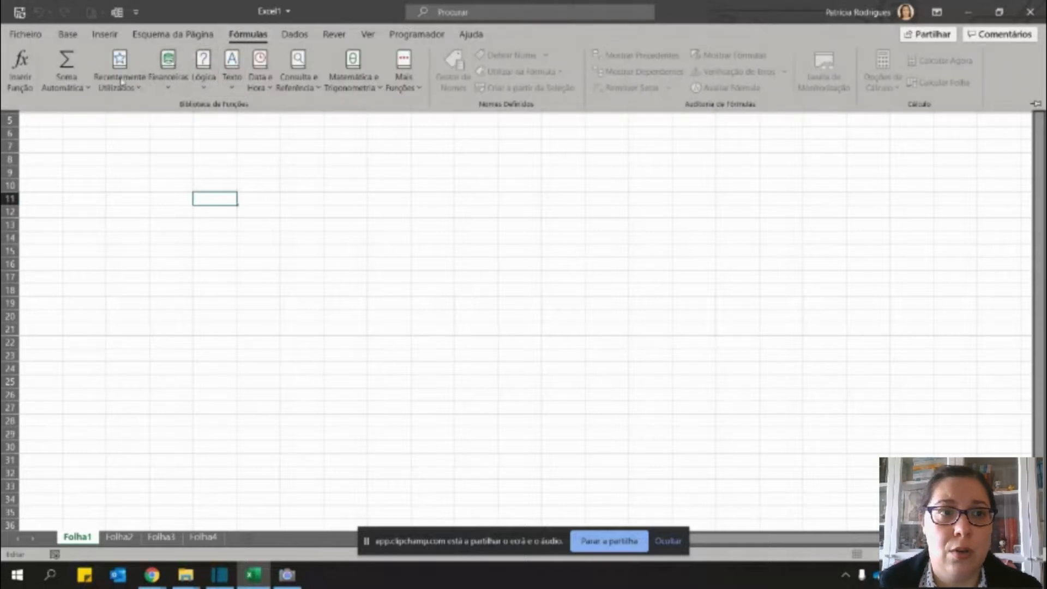
Hide the formula bar, the row and column headings and the gridlines.
left_click(369, 35)
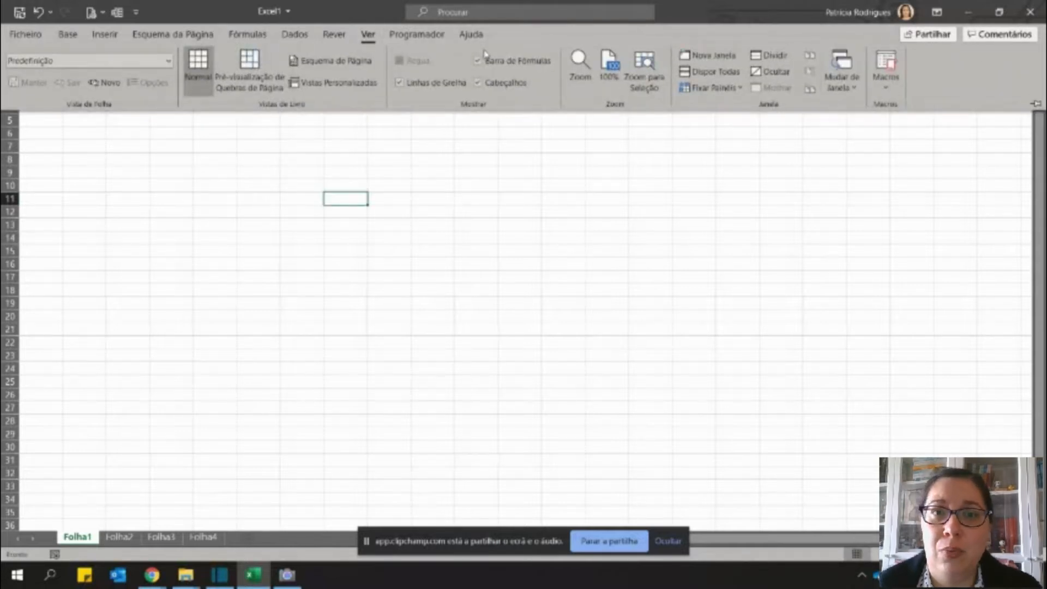
left_click(504, 83)
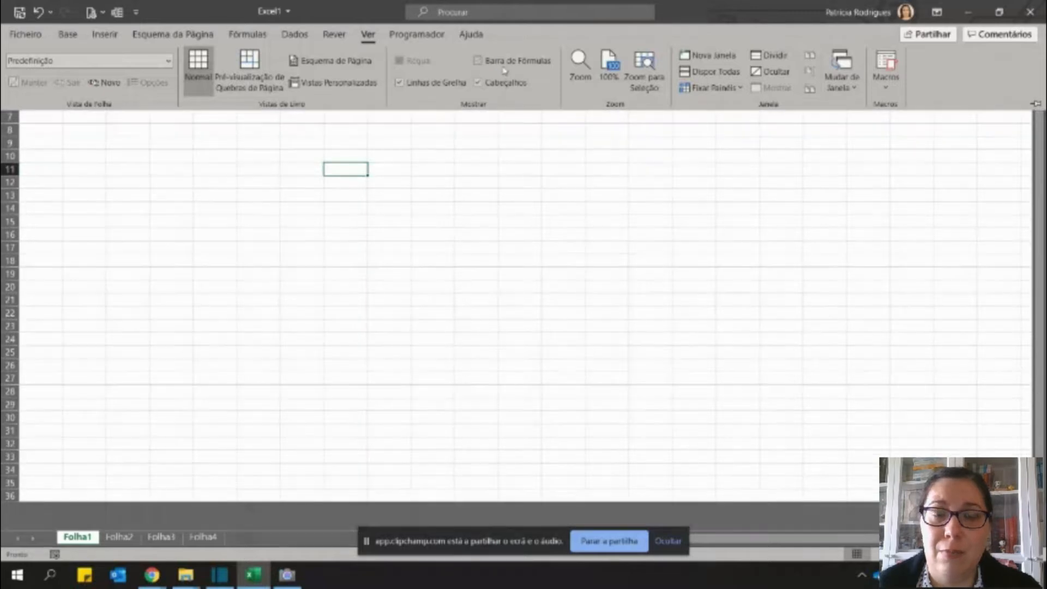
left_click(430, 83)
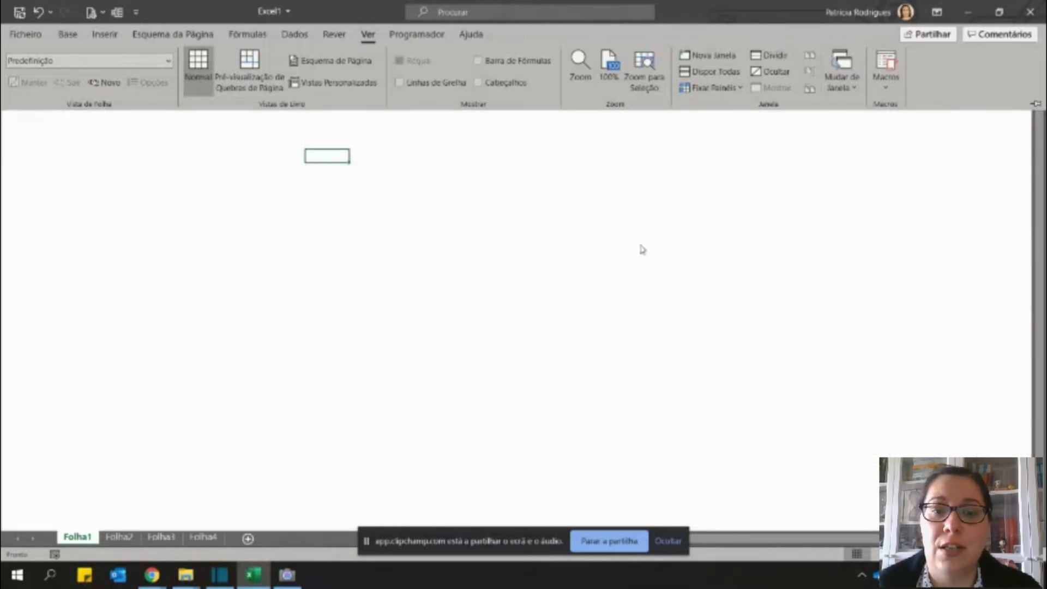
Set the ribbon to hide automatically, and switch it back to always showing tabs and commands.
left_click(938, 12)
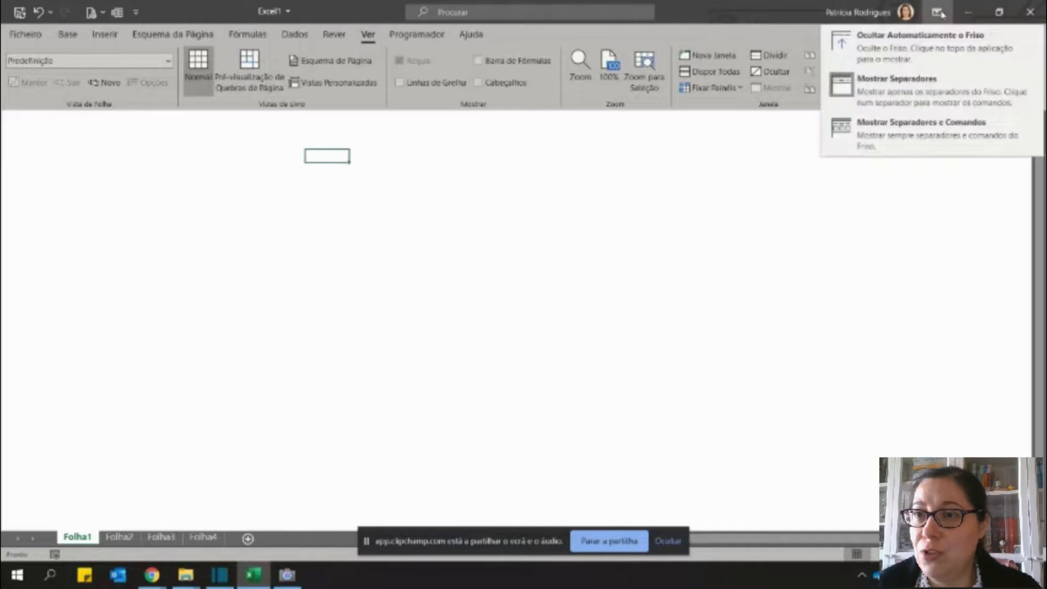
left_click(918, 43)
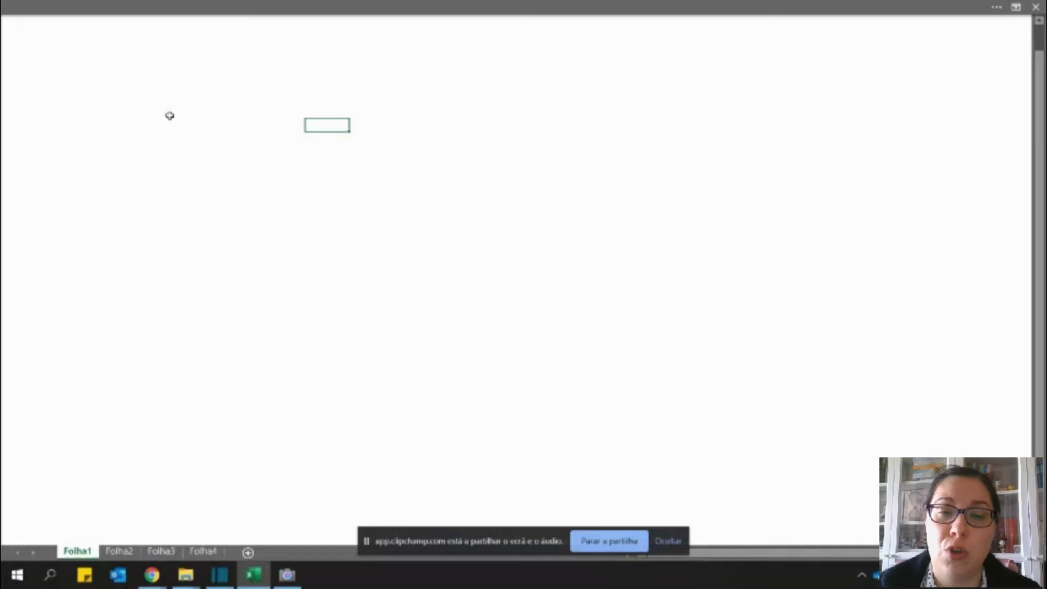
left_click(1015, 7)
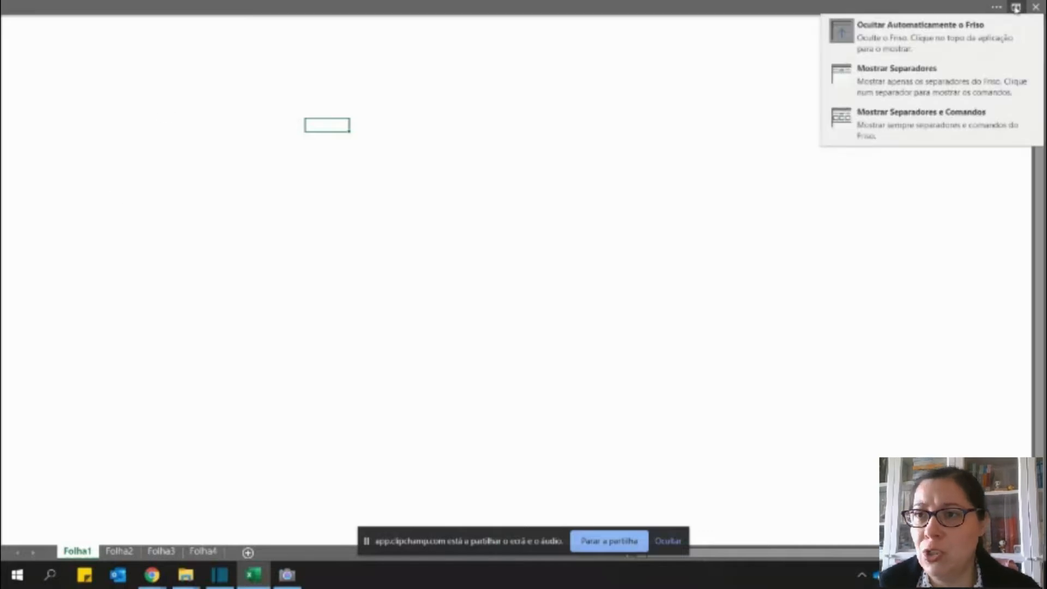
left_click(935, 113)
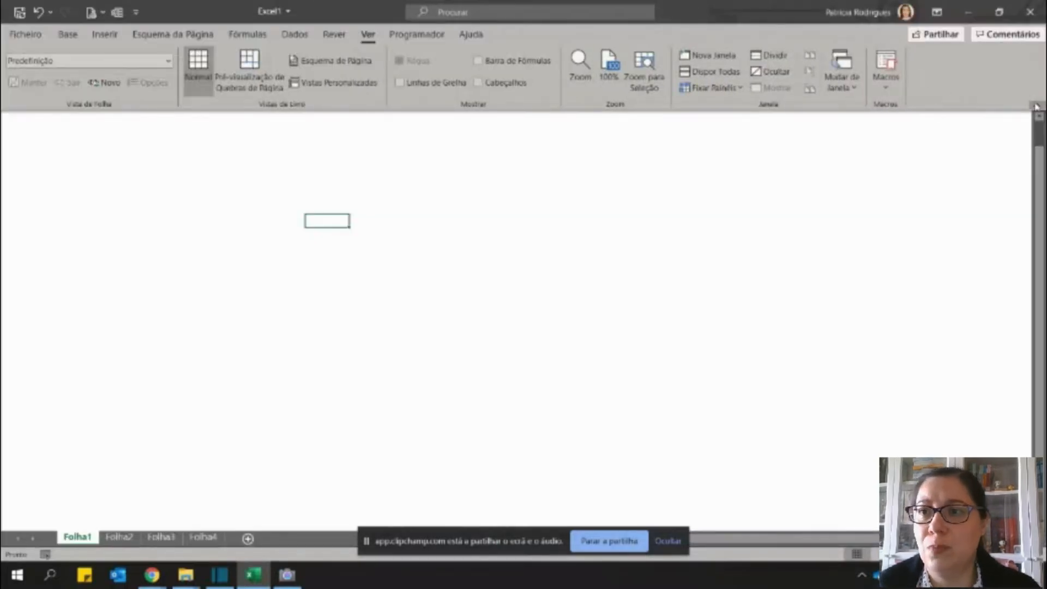
Turn the formula bar, the gridlines and the headings back on.
left_click(478, 62)
left_click(415, 84)
left_click(502, 86)
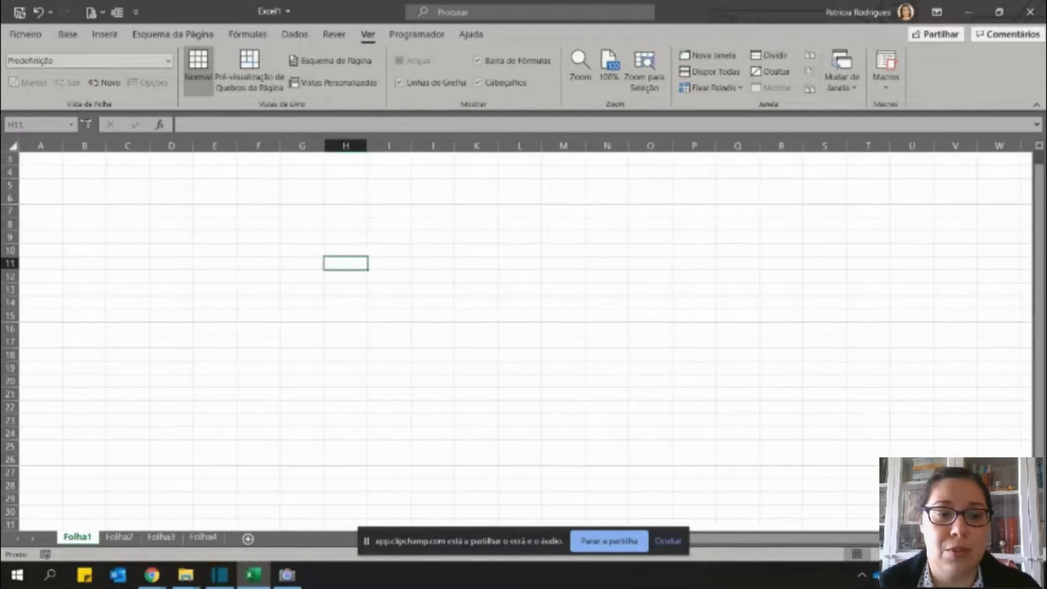
left_click(132, 182)
left_click(132, 208)
left_click(132, 225)
left_click(129, 241)
left_click(129, 211)
left_click(129, 198)
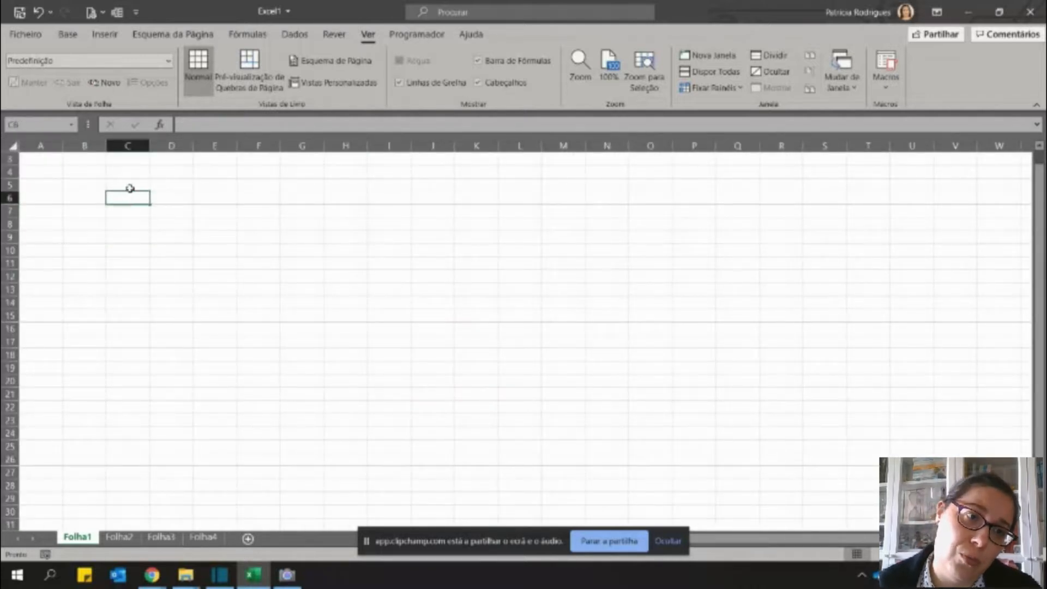
left_click(272, 222)
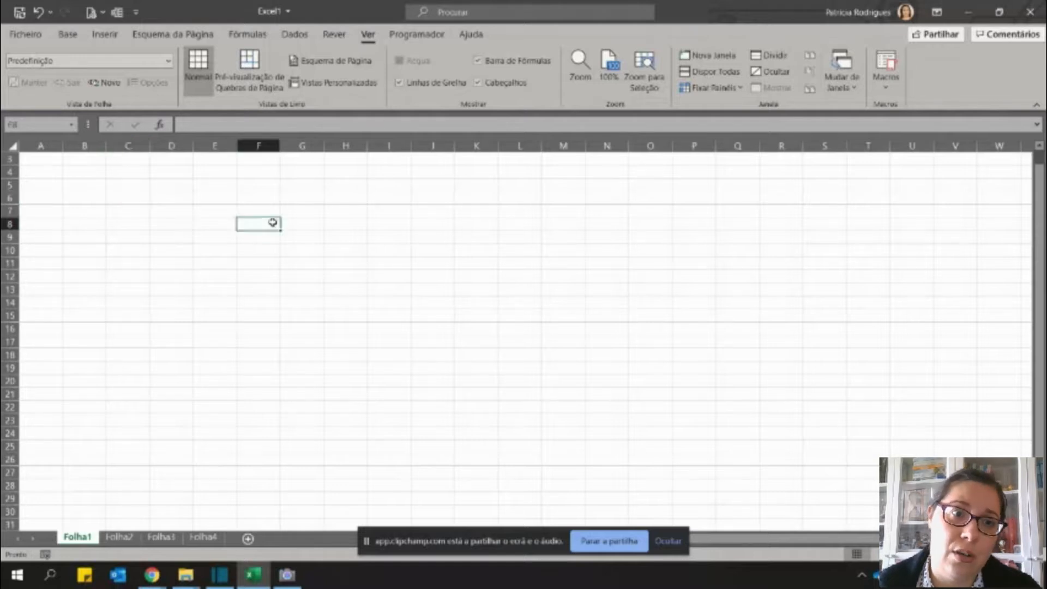
left_click(255, 286)
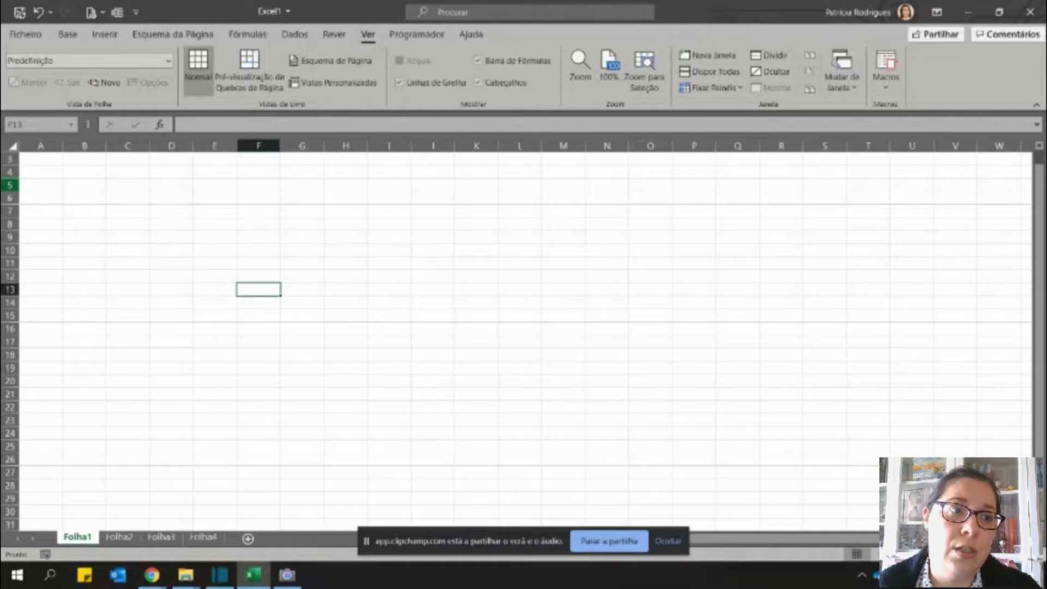
Look through the worksheets Folha2, Folha3 and Folha4, and return to Folha1.
left_click(118, 537)
left_click(161, 537)
left_click(197, 538)
left_click(162, 538)
left_click(119, 538)
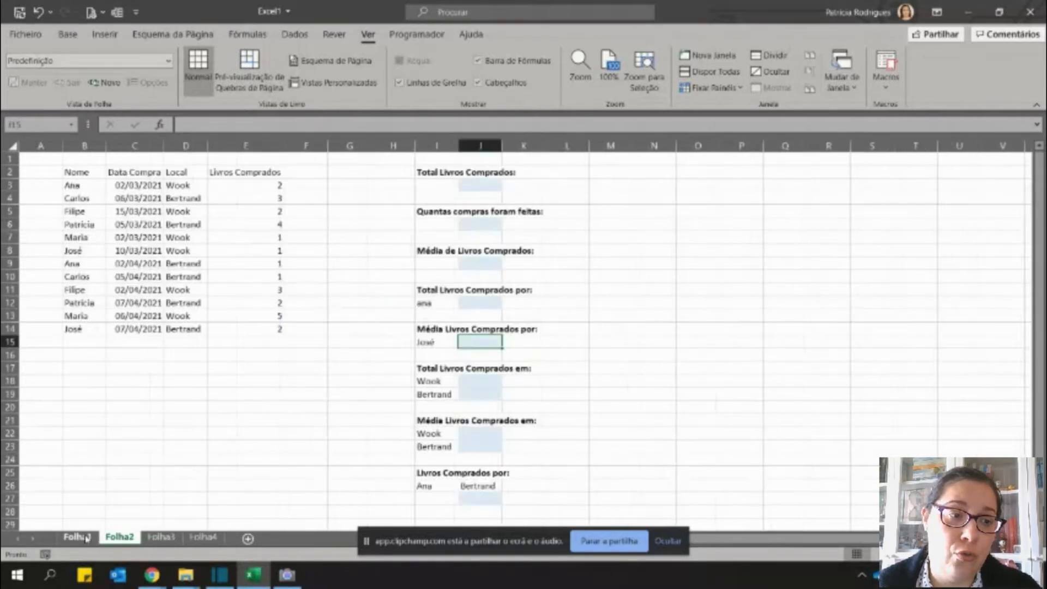
left_click(90, 538)
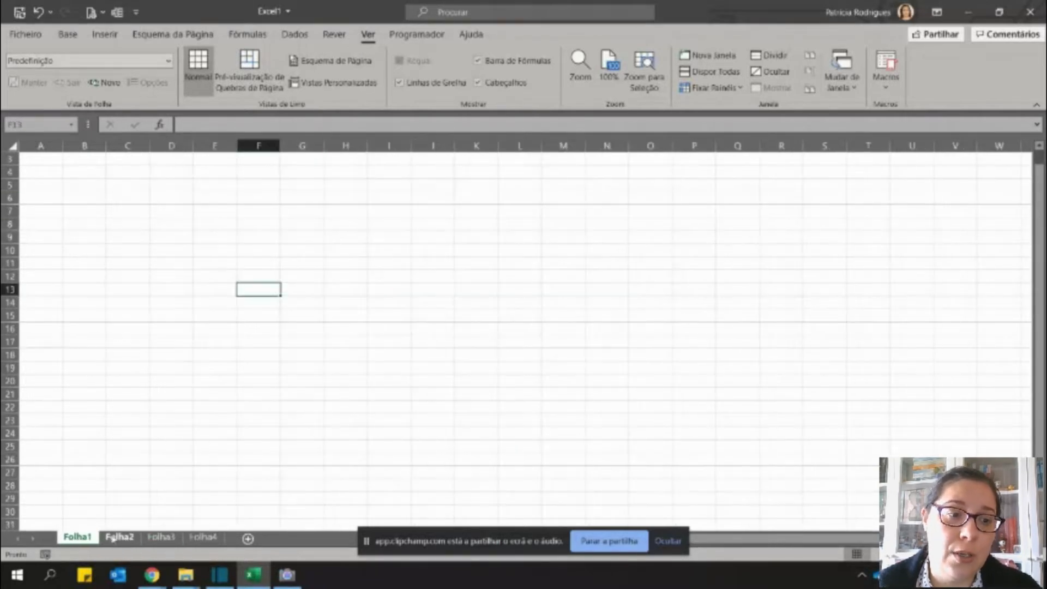
Add a blank worksheet after Folha1 and delete it again.
left_click(248, 540)
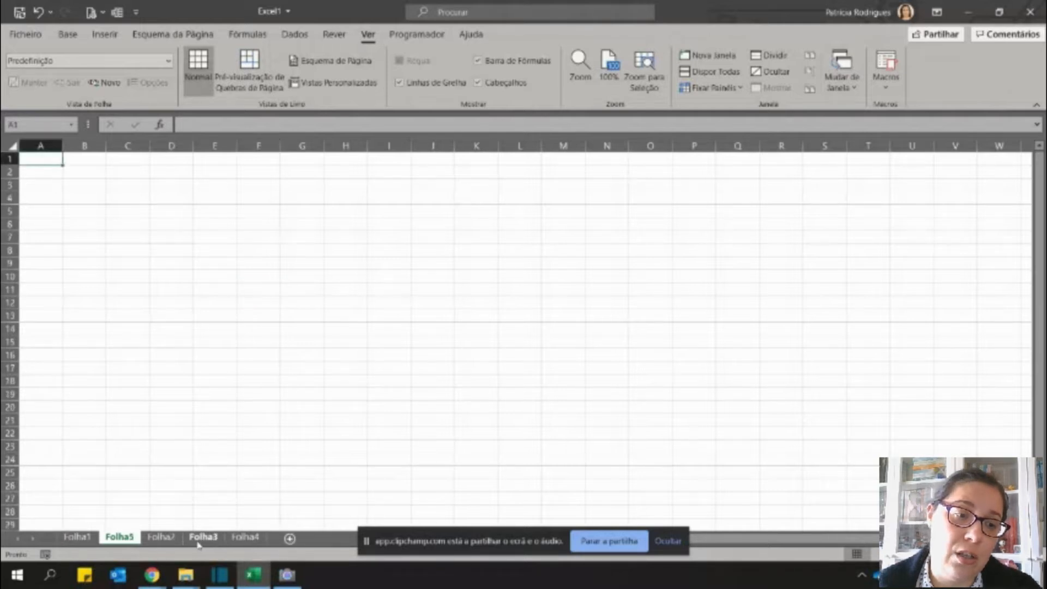
right_click(131, 540)
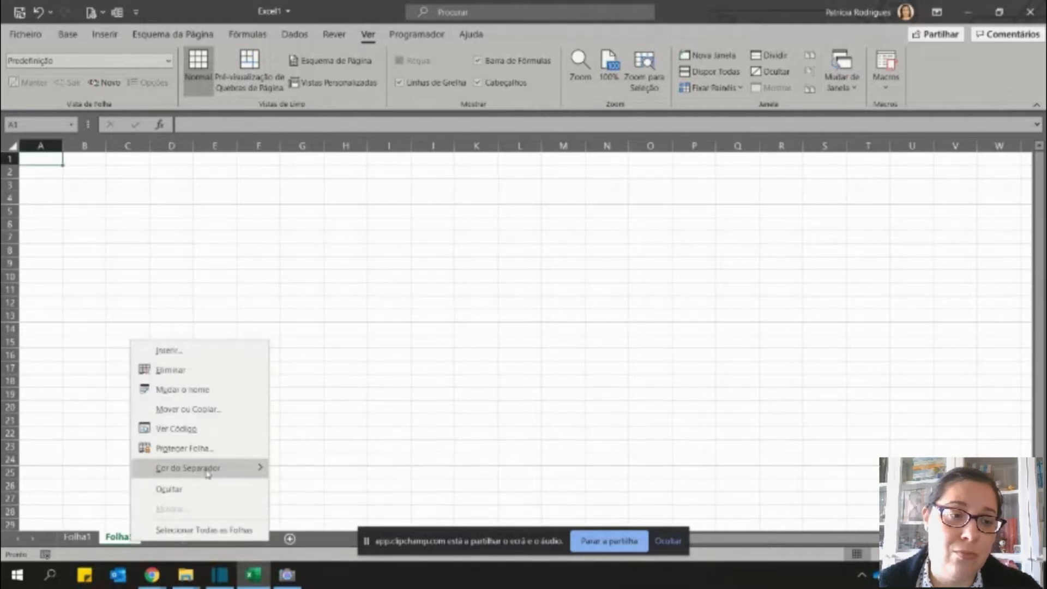
mouse_move(208, 473)
right_click(116, 538)
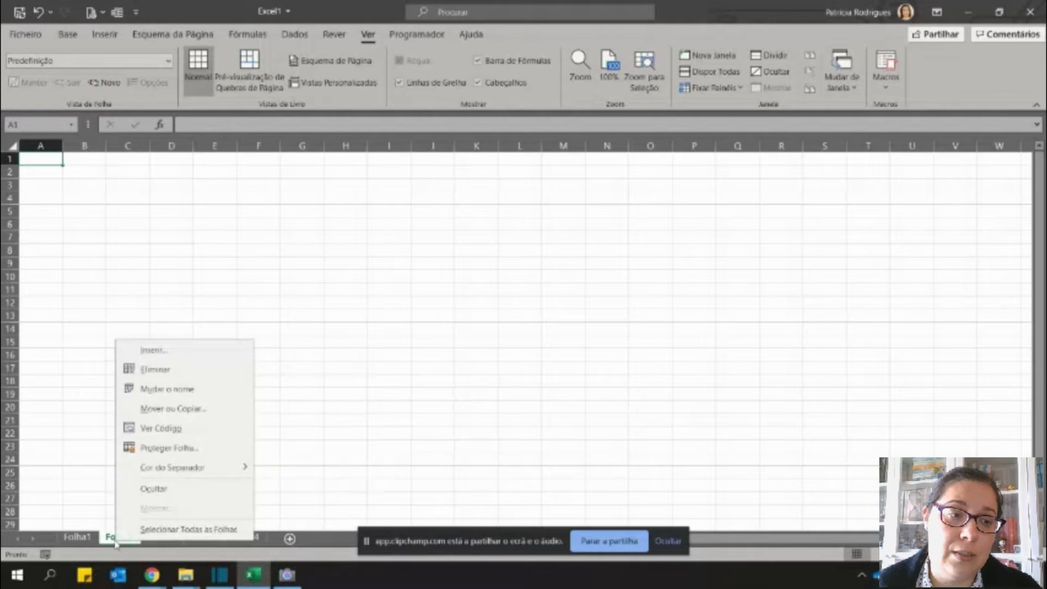
left_click(137, 349)
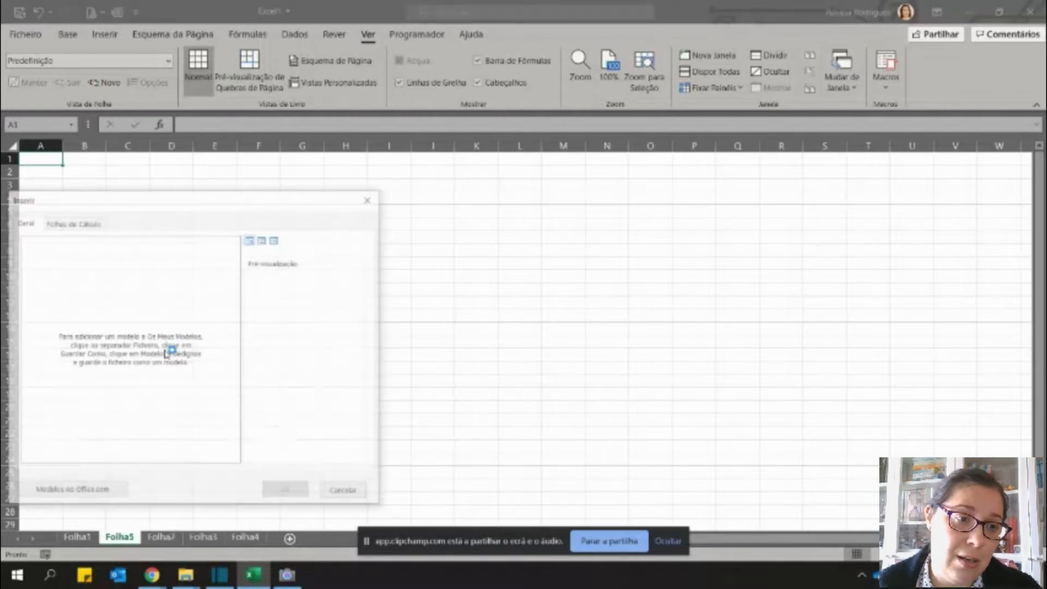
left_click(338, 493)
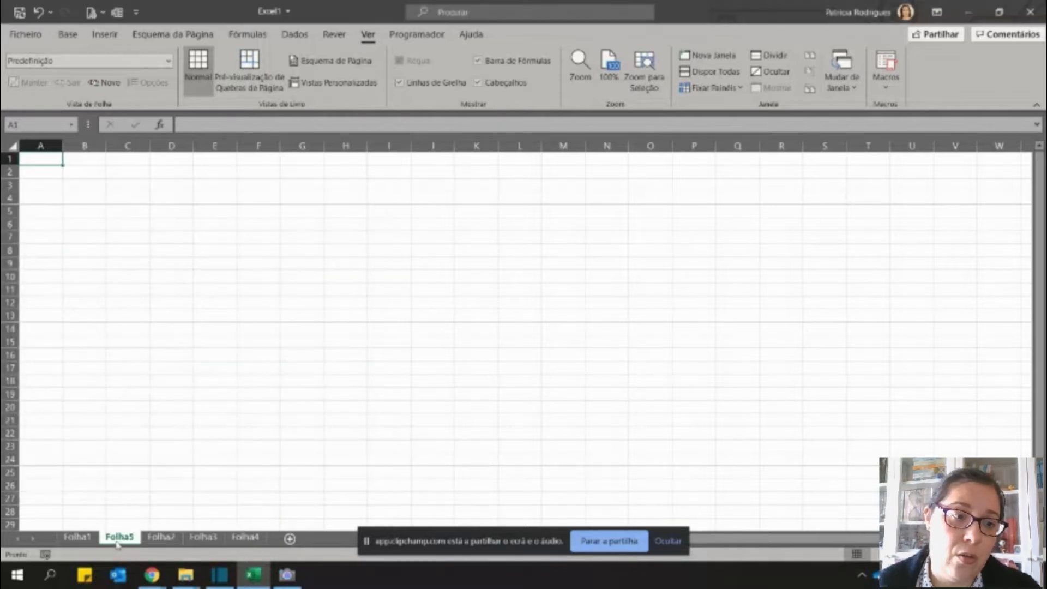
right_click(117, 544)
left_click(137, 366)
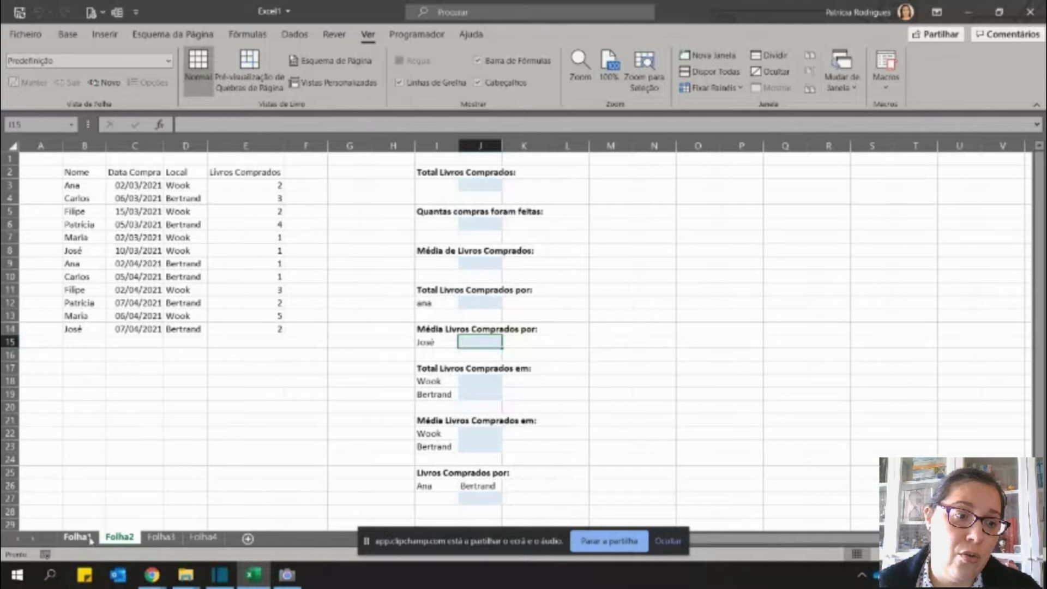
Give the Folha1 sheet tab an orange colour from the theme colours.
right_click(90, 540)
mouse_move(157, 464)
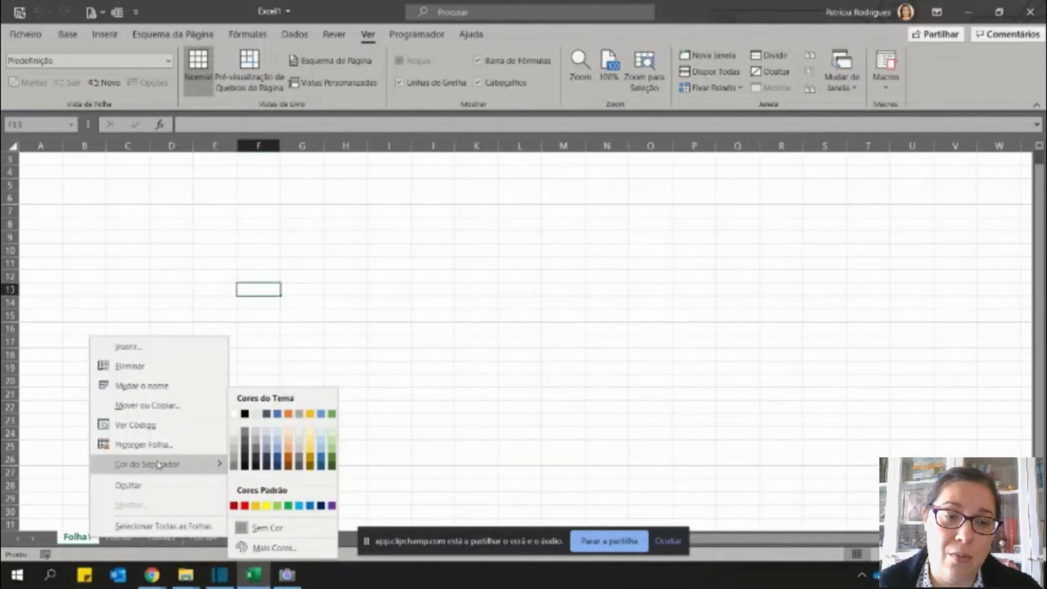
left_click(288, 455)
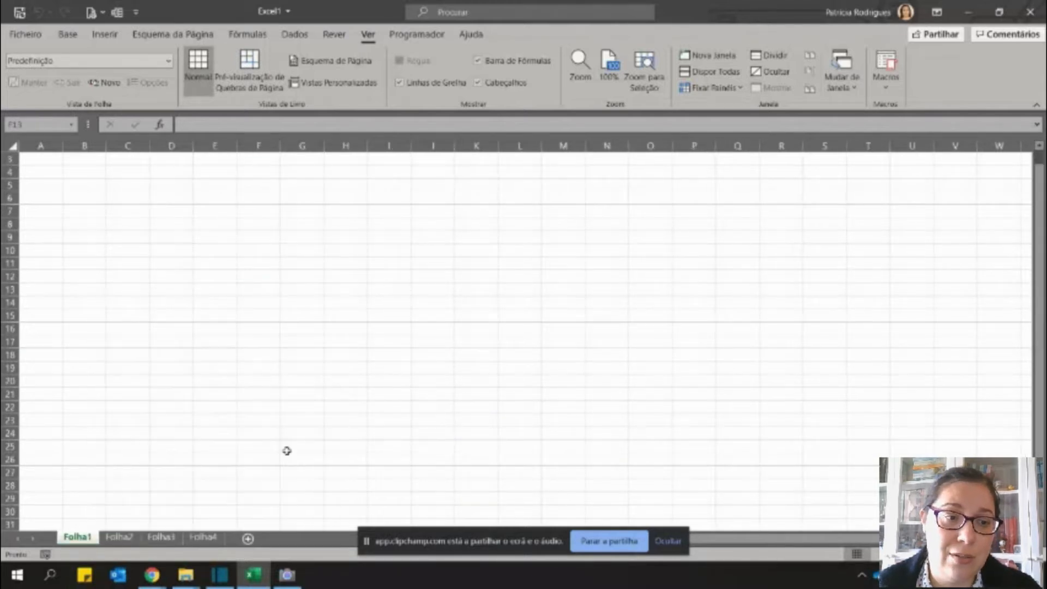
View the worksheets Folha3 and Folha4, and return to Folha2.
left_click(123, 538)
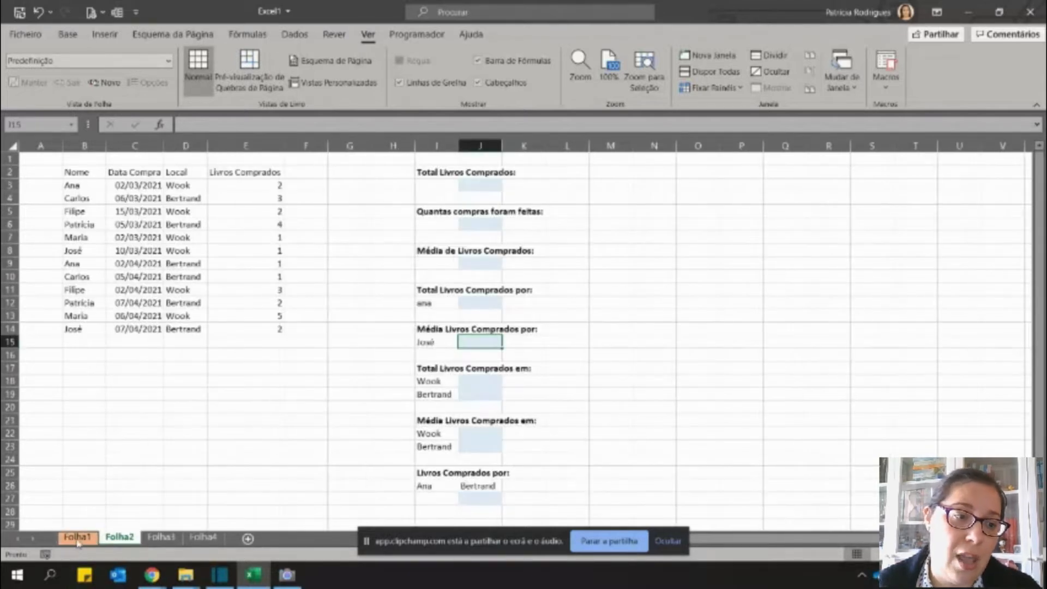
left_click(161, 538)
left_click(203, 538)
left_click(119, 538)
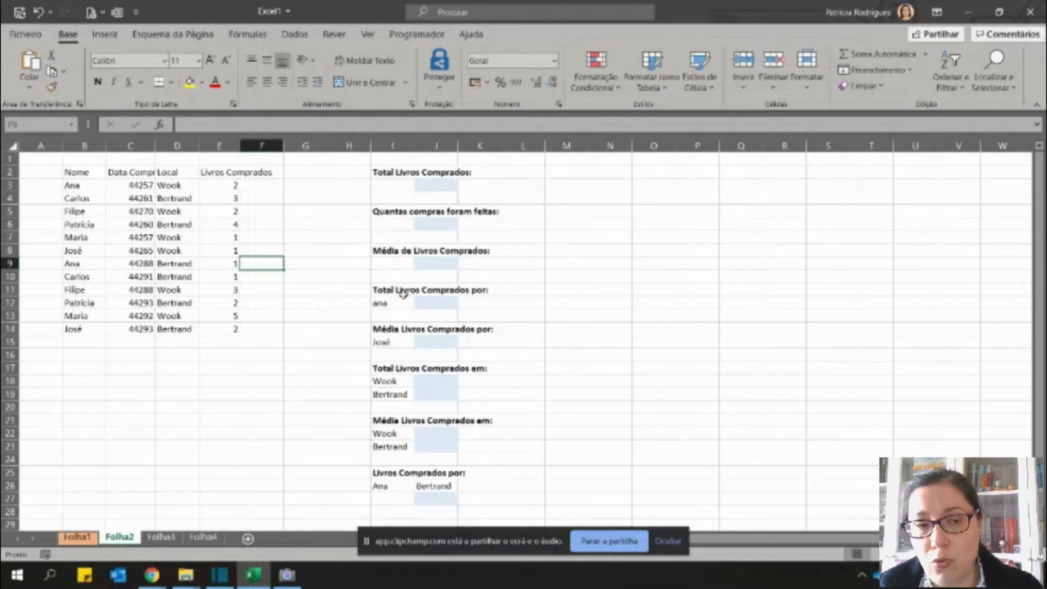
Fit the width of column C to its contents so the Data Compra header shows in full.
left_click(151, 200)
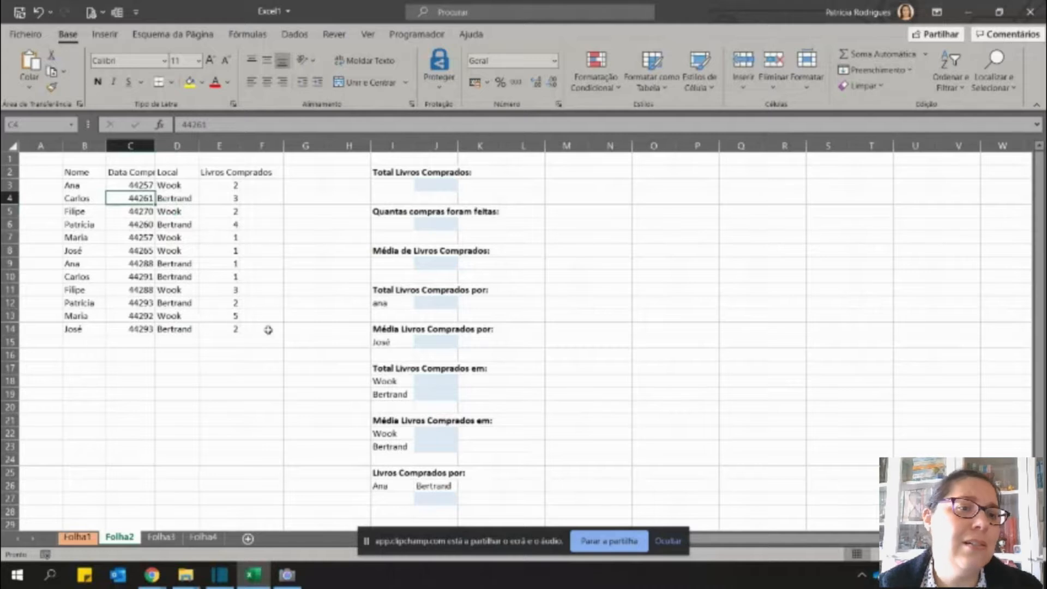
left_click(143, 173)
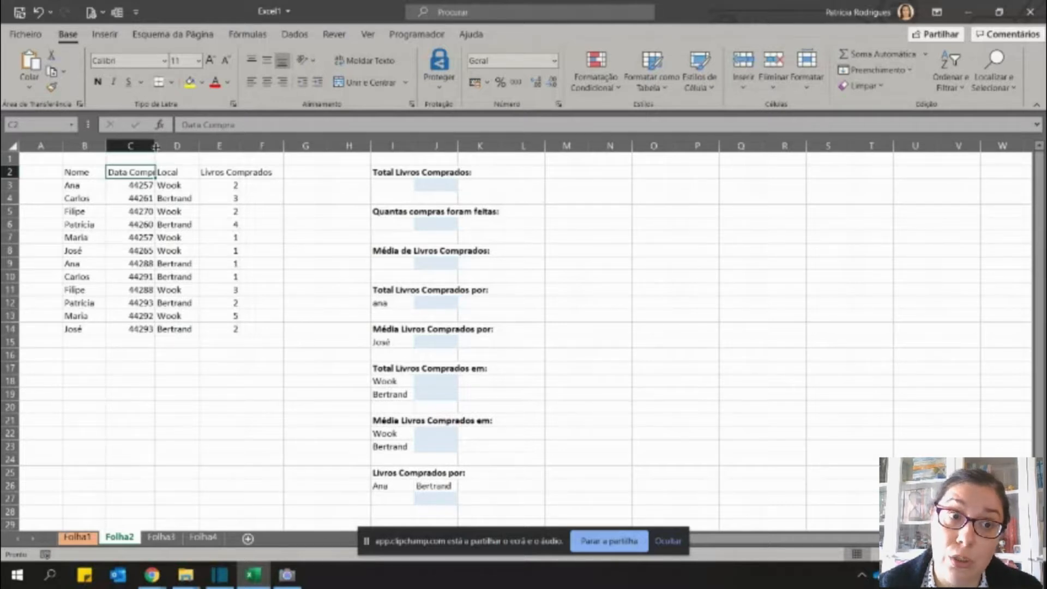
double_click(156, 145)
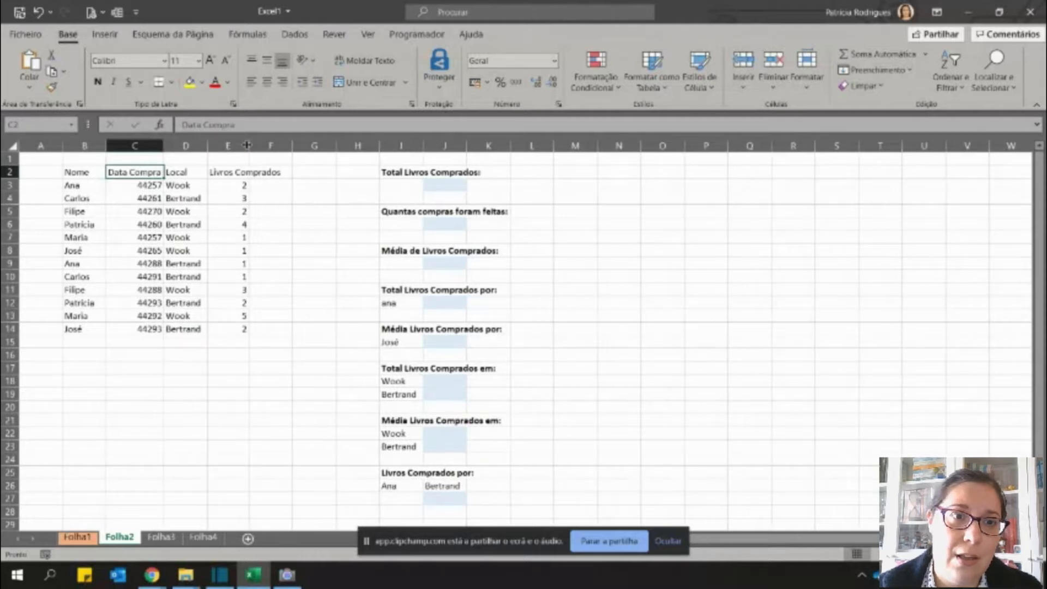
Enter "te" in F2 and fit column E's width to the Livros Comprados header.
left_click(273, 173)
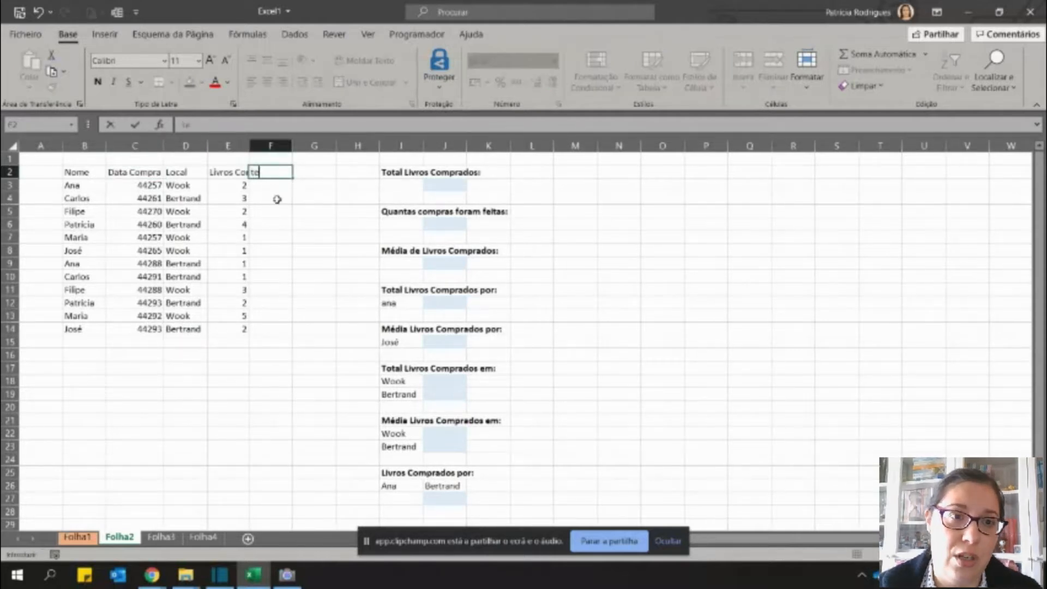
left_click(276, 199)
left_click(238, 173)
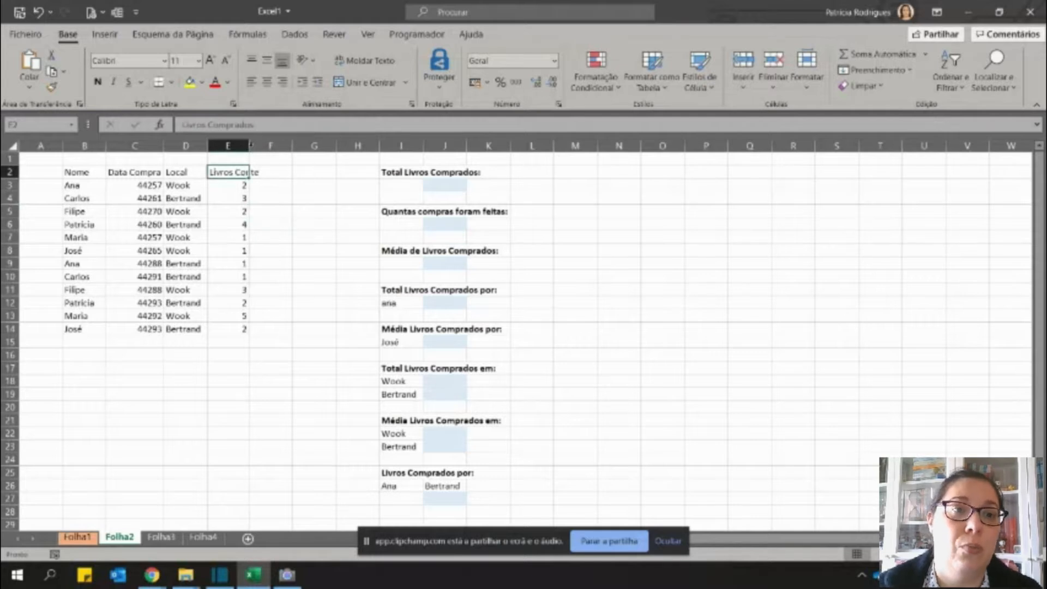
double_click(249, 145)
left_click(189, 224)
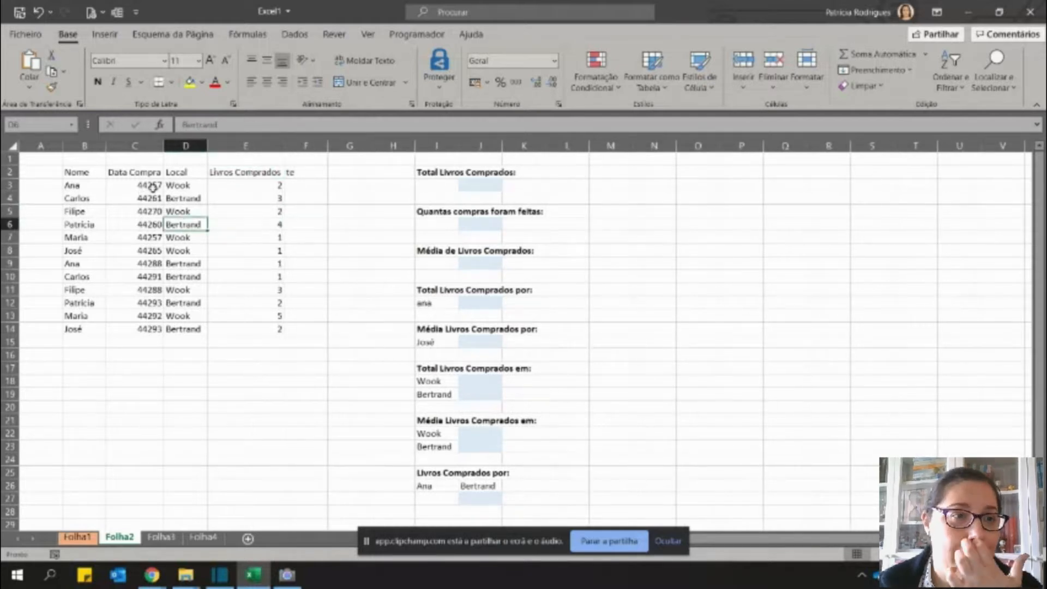
left_click_drag(153, 186, 154, 326)
left_click(152, 194)
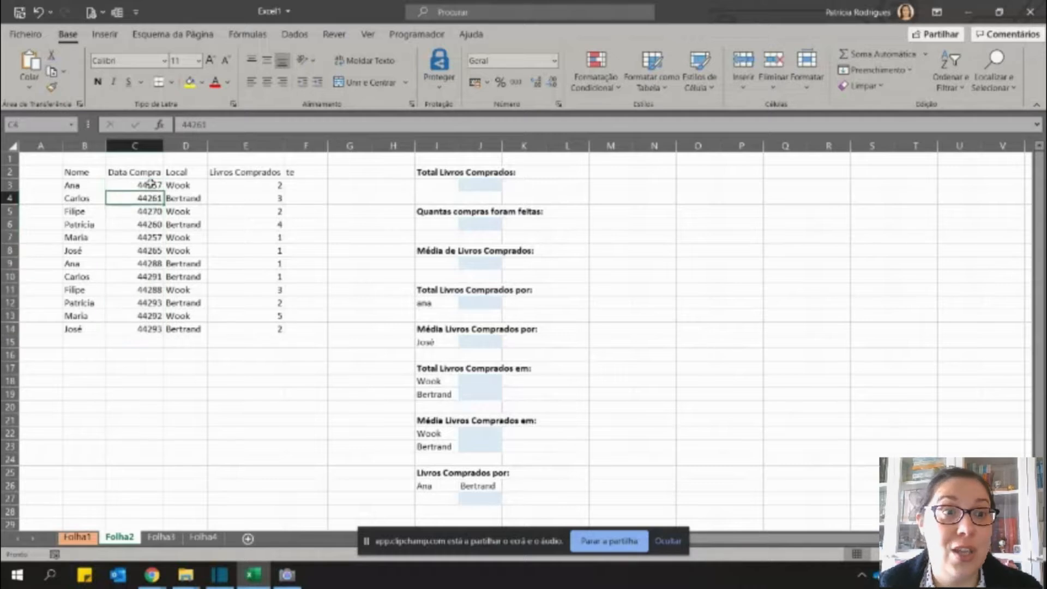
left_click(152, 185)
left_click(147, 329)
Enter the date 16/04/2021 in cell C16 below the Data Compra column.
left_click(146, 354)
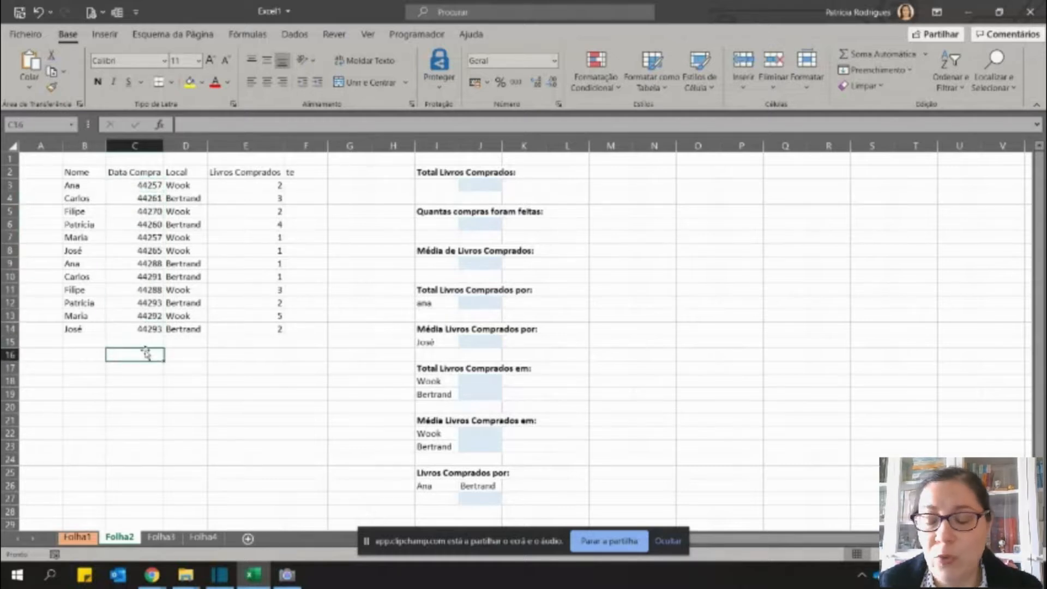
type("16/04/2")
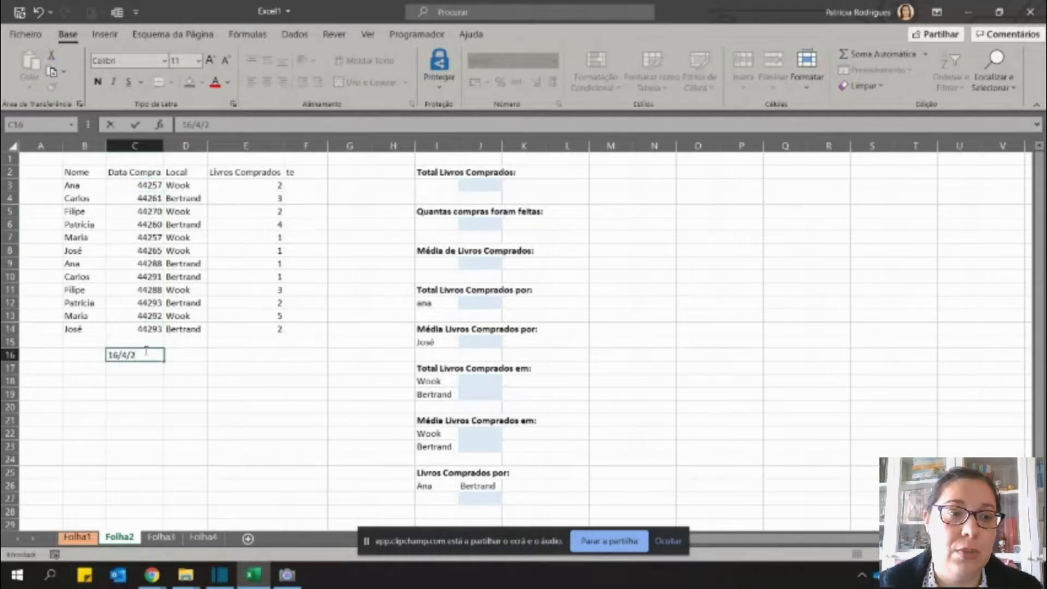
type("021")
key("Return")
left_click(146, 353)
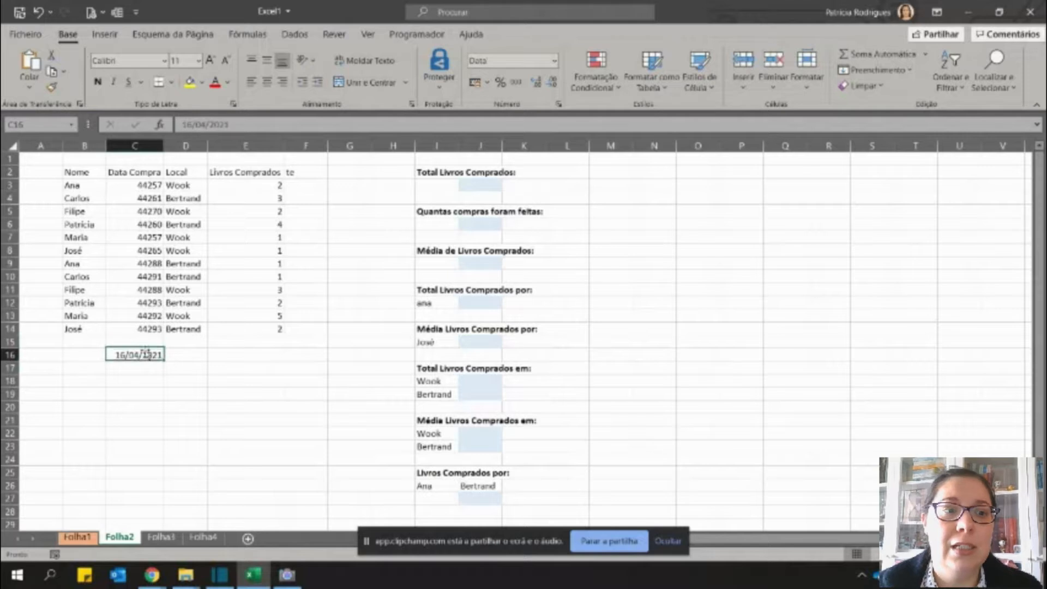
Select all the Data Compra values from C3 to C14.
key("Up")
key("Up")
key("Up")
key("Up")
key("Up")
key("Up")
key("Up")
key("Up")
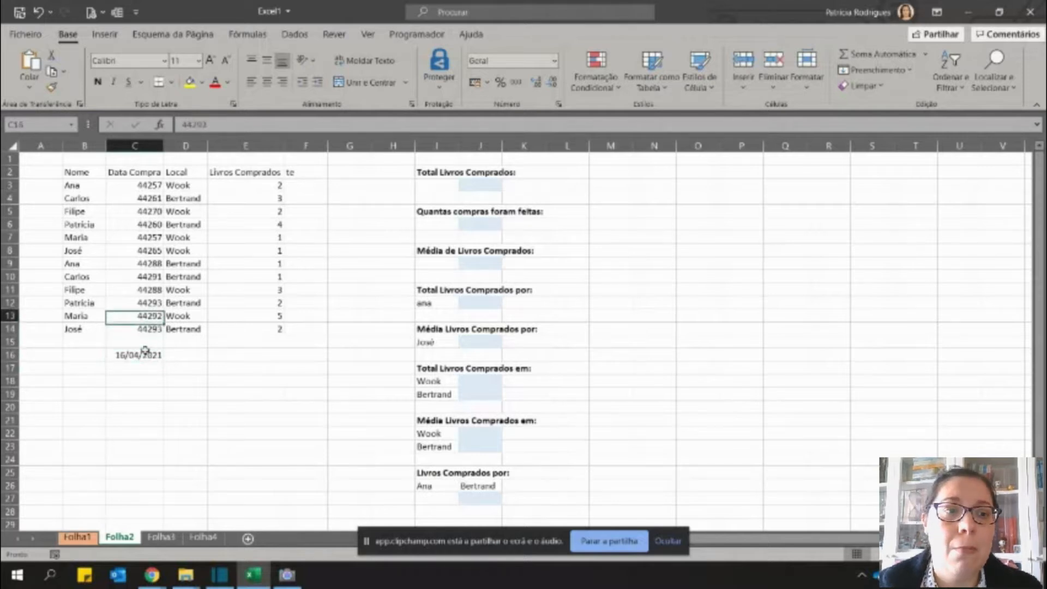
key("Up")
key("Up")
key("Up")
key("Up")
key("Up")
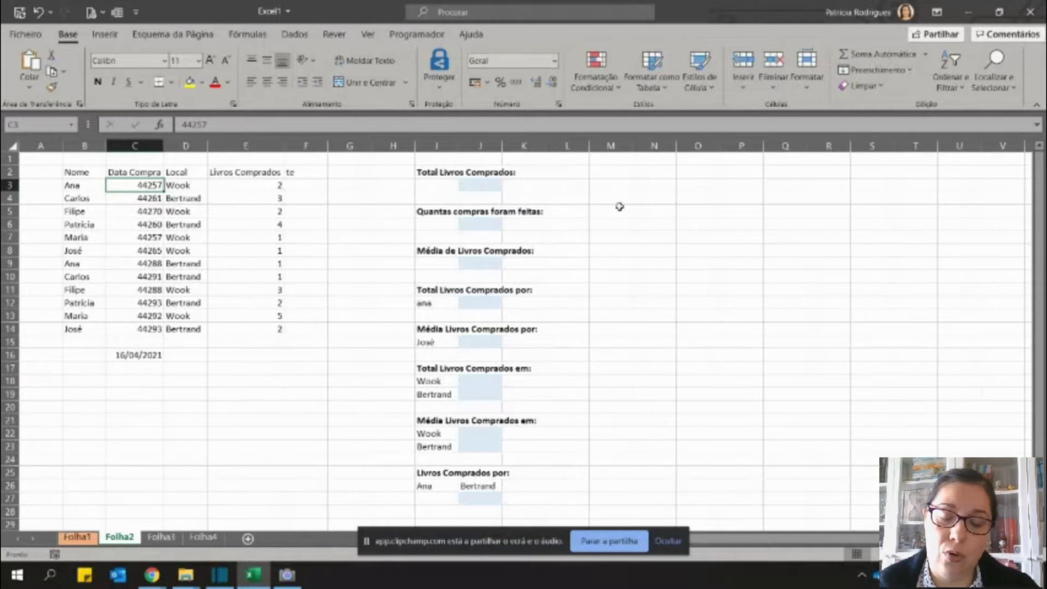
key("ctrl+shift+Down")
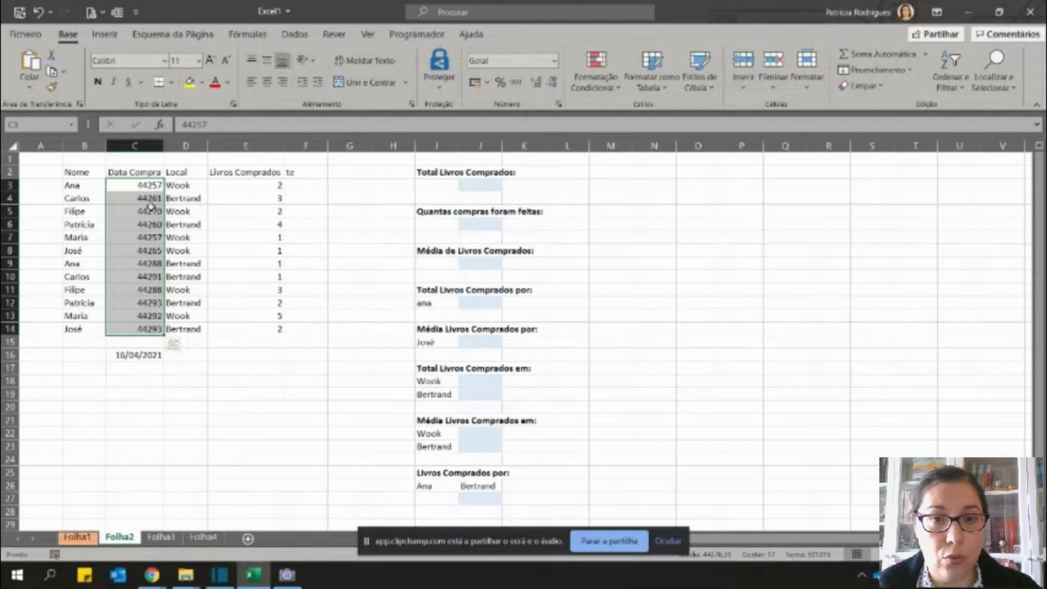
Open and cancel the cell format settings, try the Data Abreviada format on C3:C14, and return the cells to Geral.
key("ctrl+1")
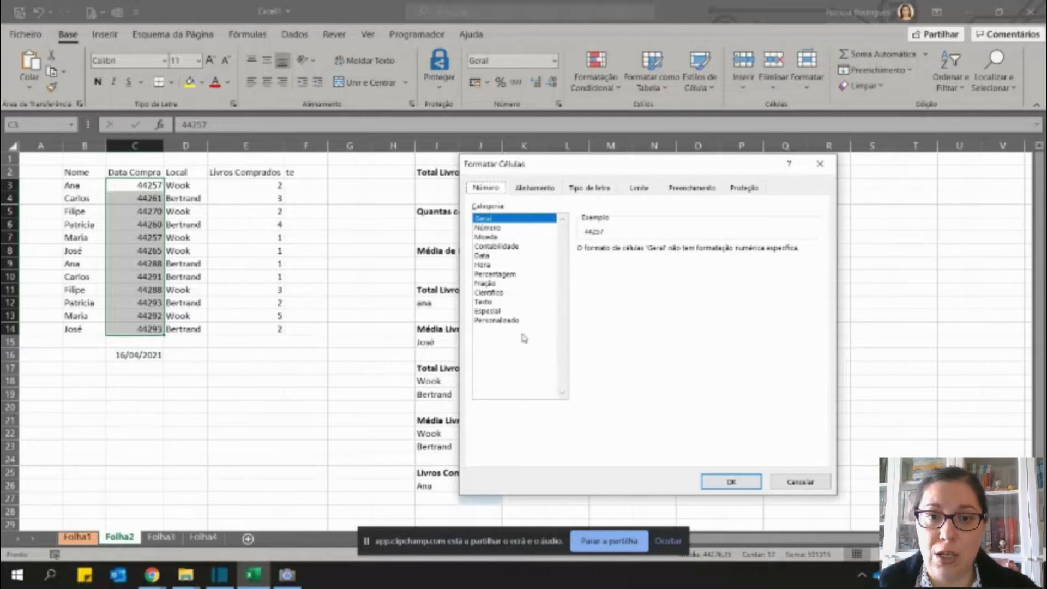
left_click(800, 482)
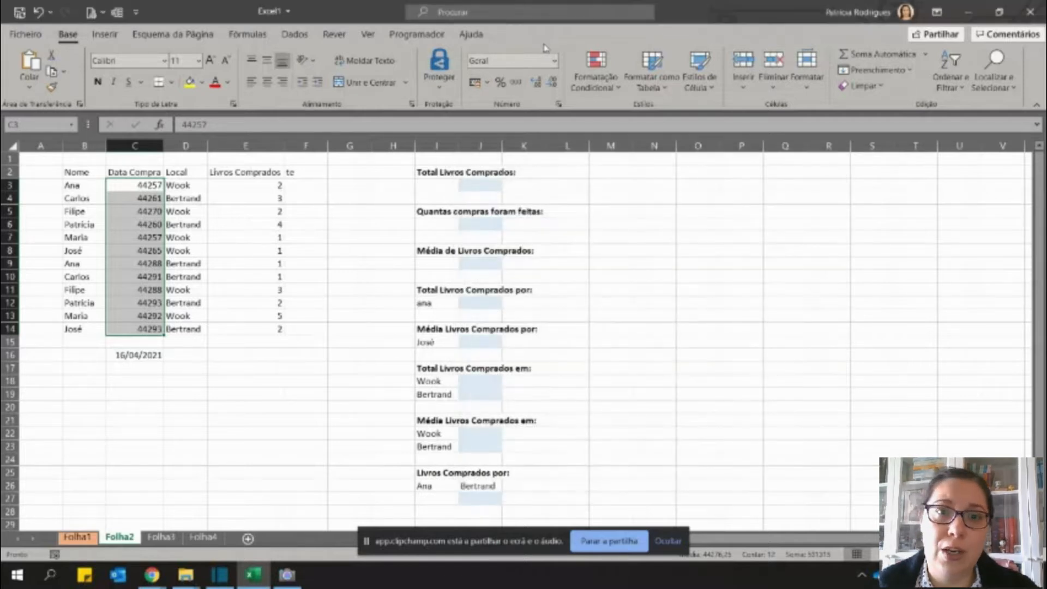
left_click(554, 60)
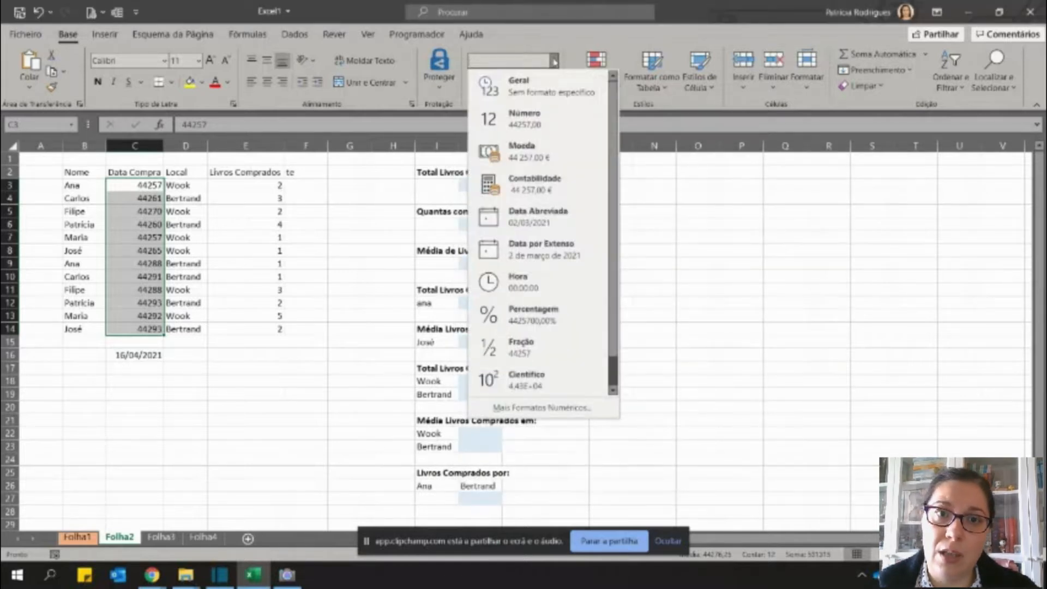
left_click(533, 224)
left_click(554, 61)
left_click(493, 81)
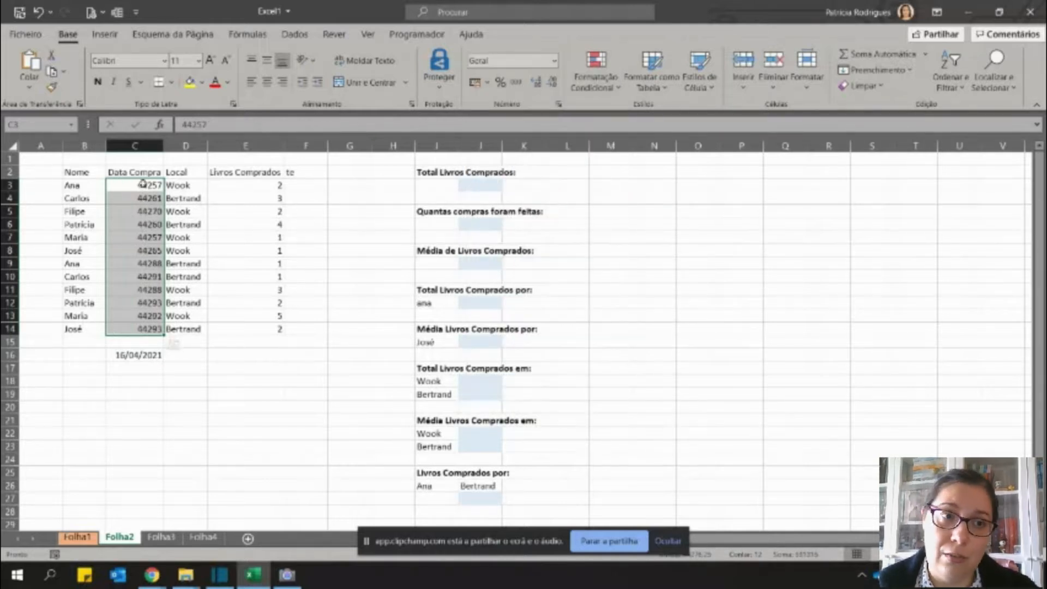
Format the Data Compra values in C3:C14 with the Data category, using the *14/03/2012 type.
left_click(558, 104)
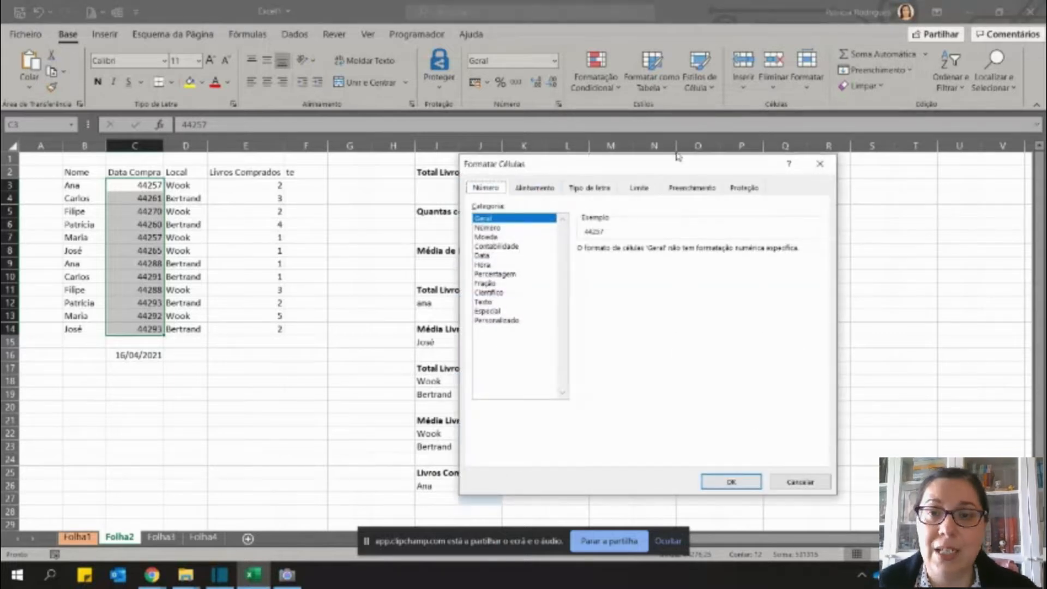
left_click(484, 255)
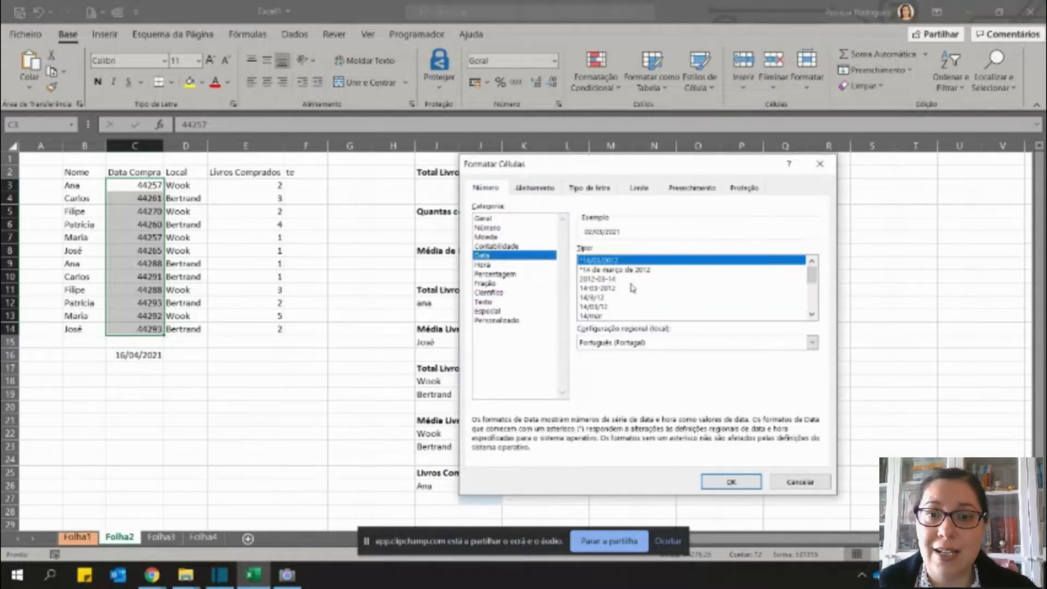
scroll(800, 316, "down", 1)
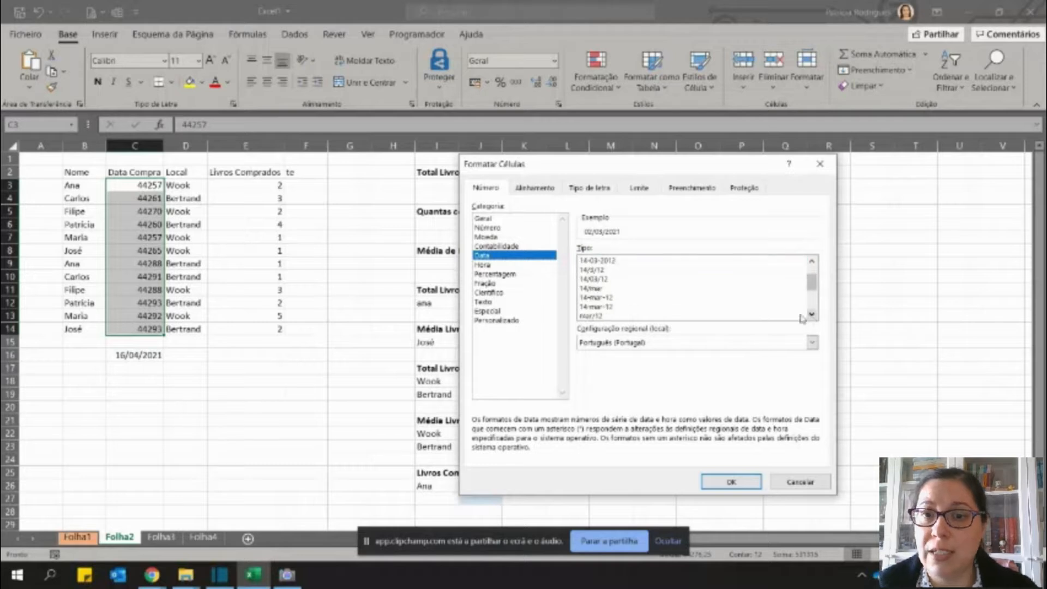
left_click_drag(605, 284, 593, 306)
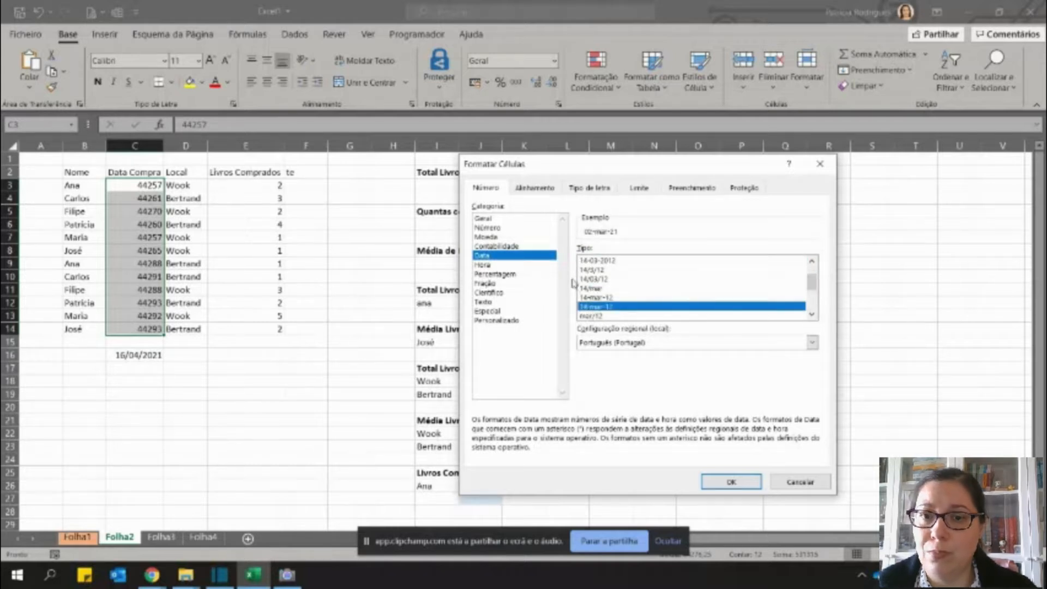
left_click(499, 320)
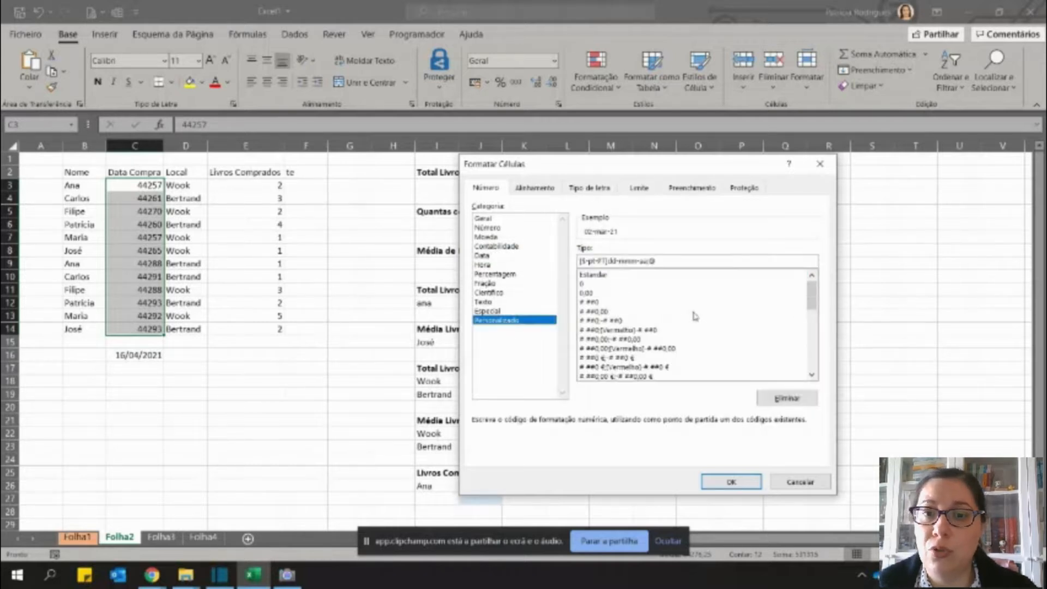
scroll(804, 307, "down", 7)
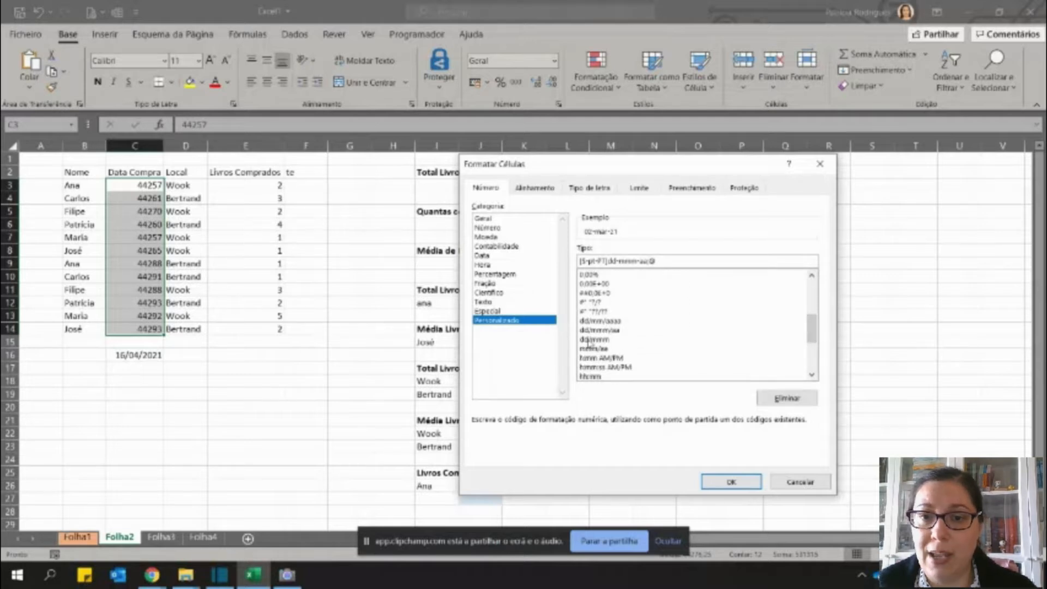
left_click(488, 256)
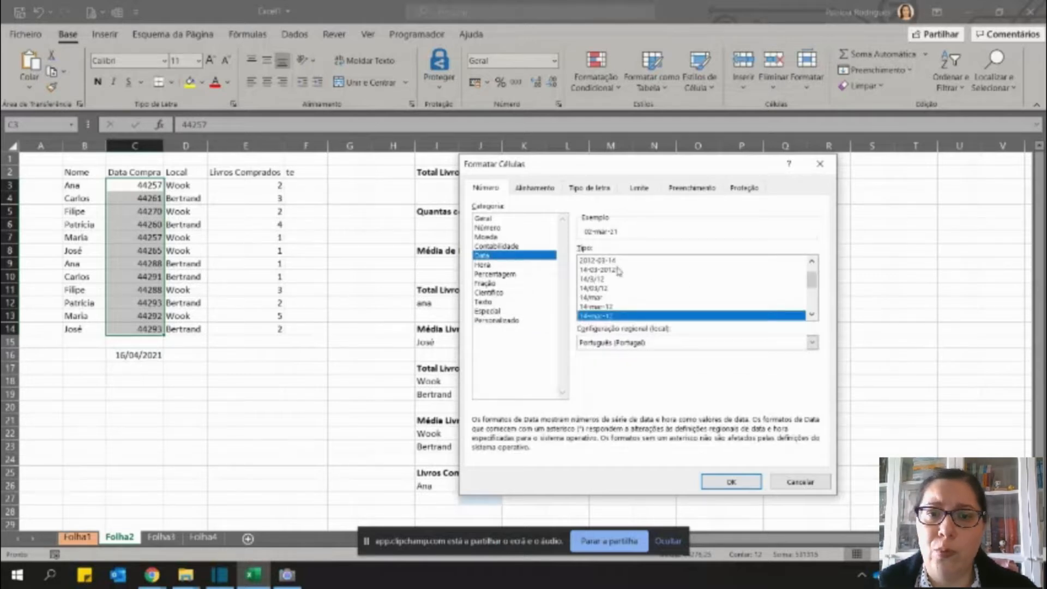
scroll(811, 281, "up", 1)
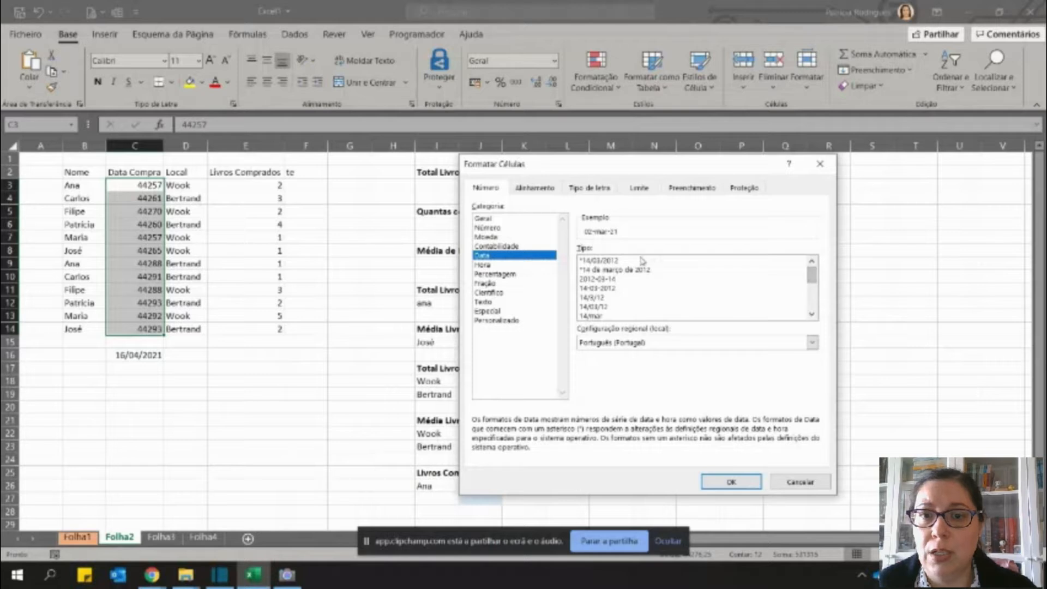
left_click(599, 260)
left_click(731, 482)
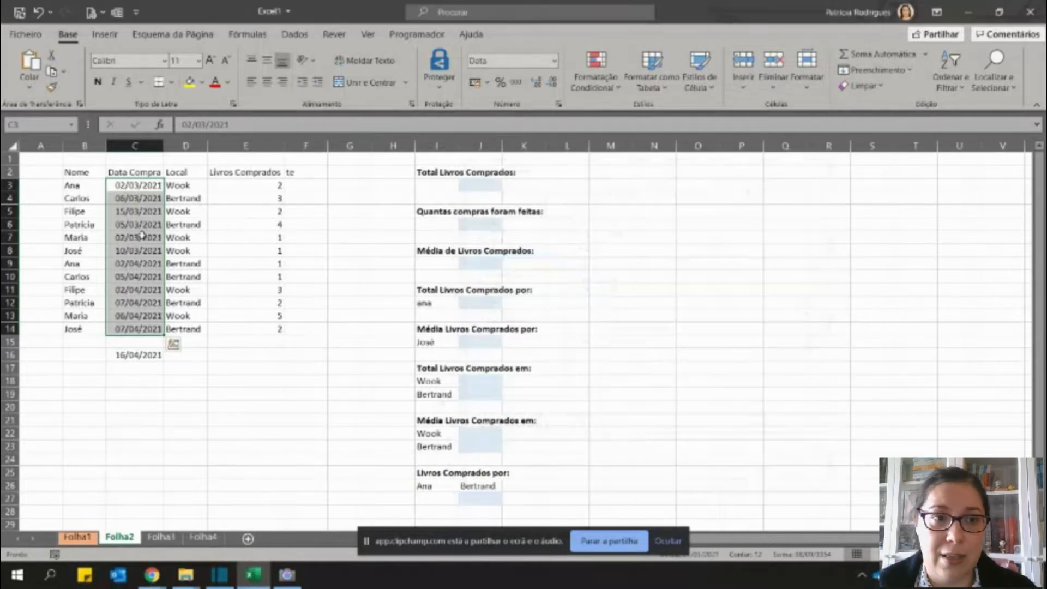
left_click(381, 183)
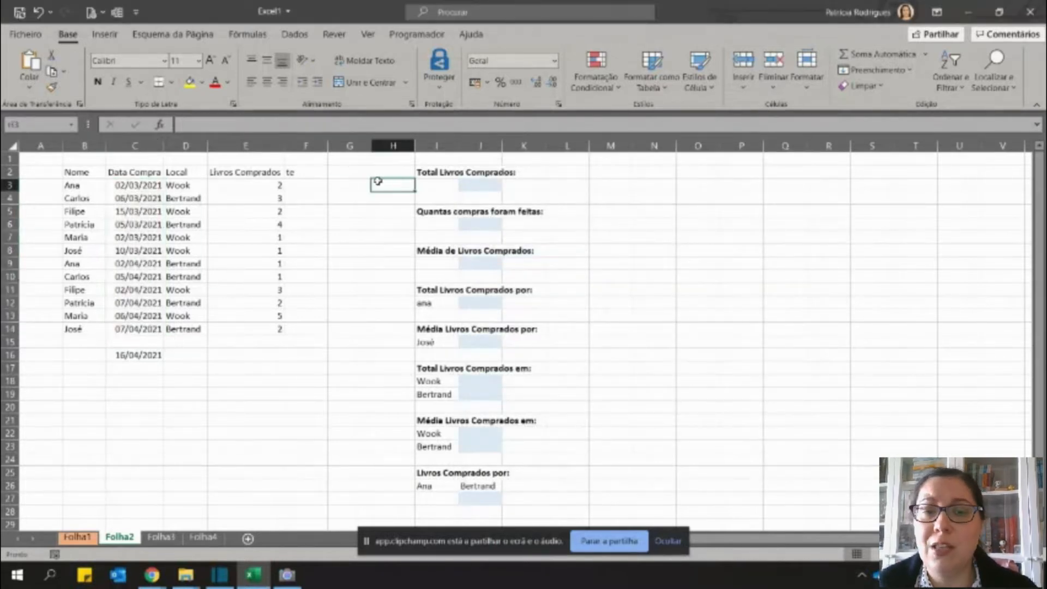
Add an automatic sum of the Livros Comprados values, E3:E14, in cell E15.
left_click(498, 189)
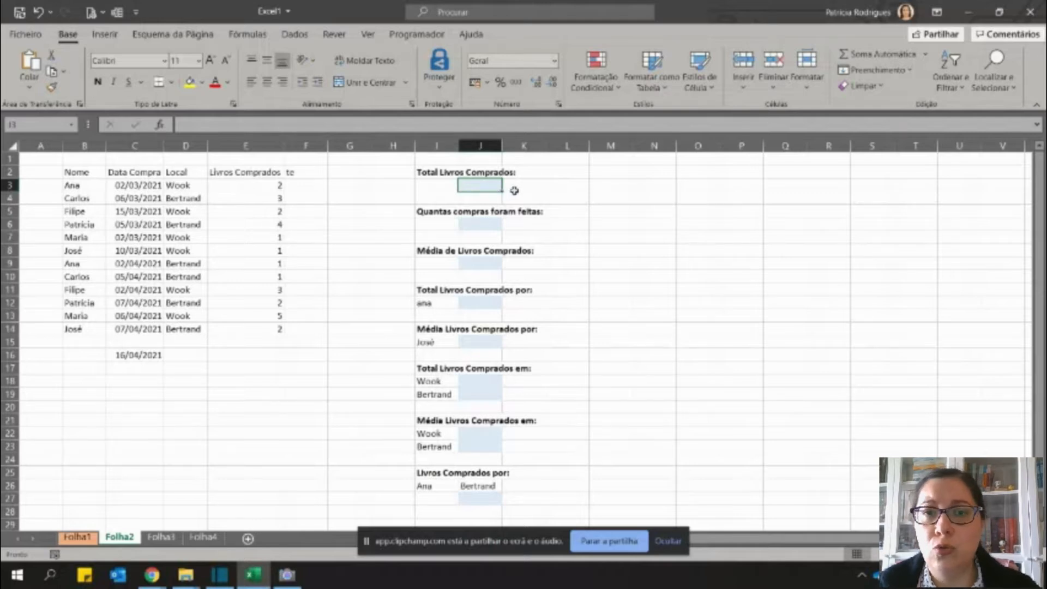
left_click(268, 337)
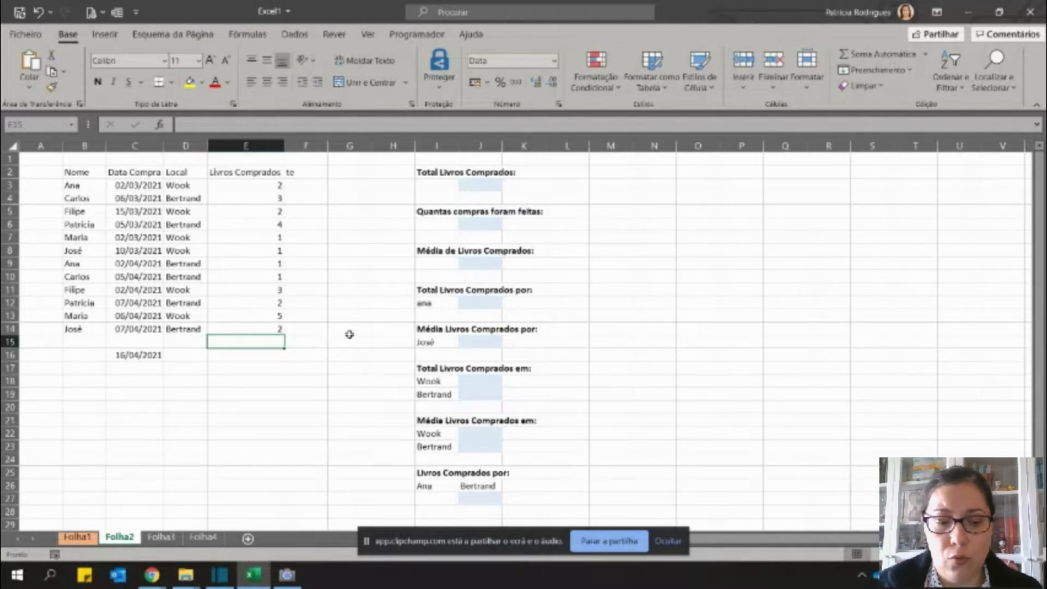
key("alt+equal")
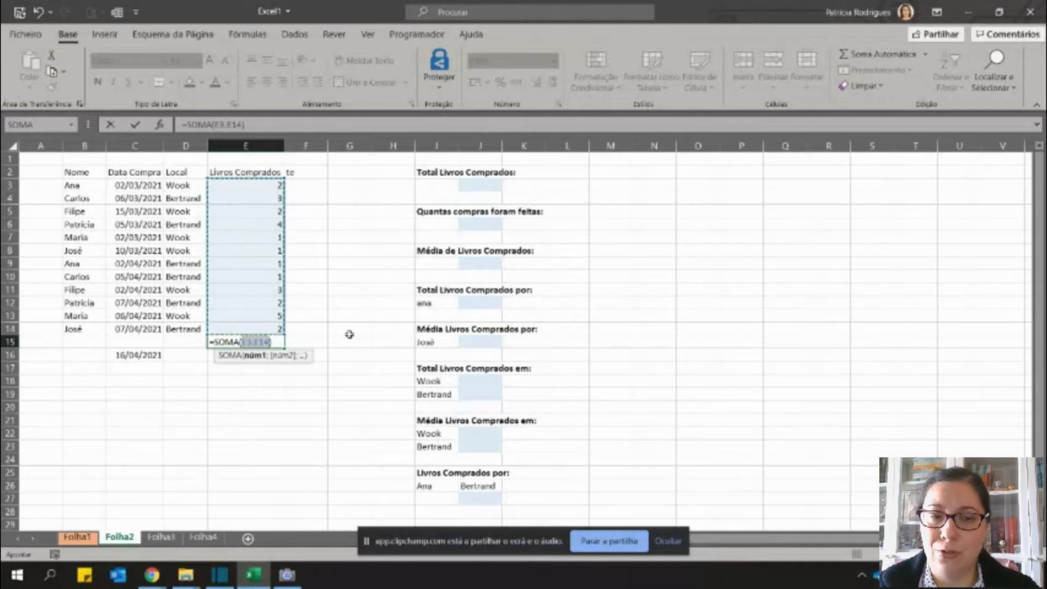
key("Return")
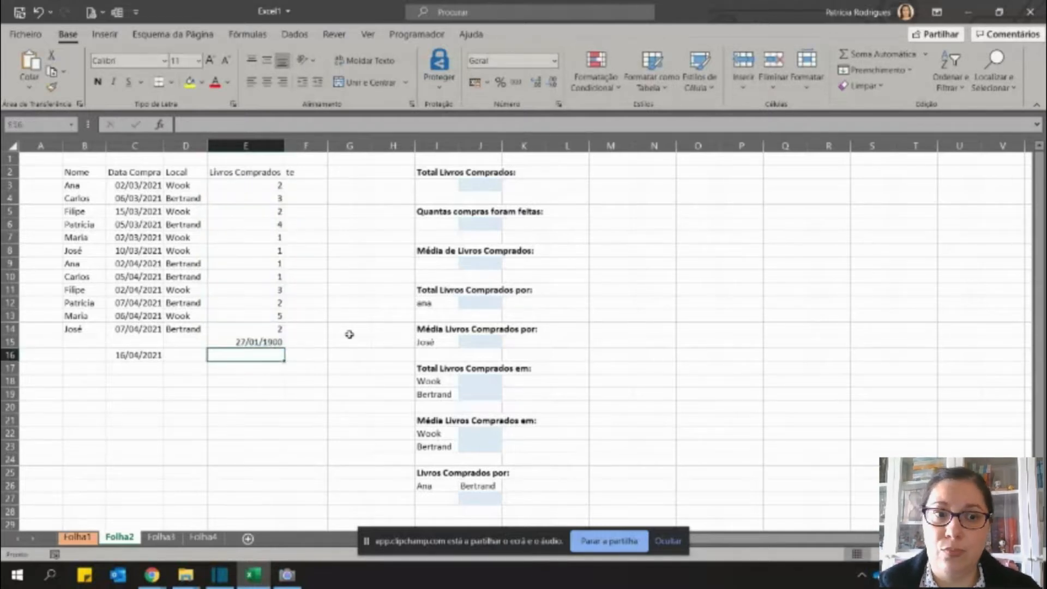
Try the Geral format on the total in E15 and finish with the Número format.
left_click(267, 342)
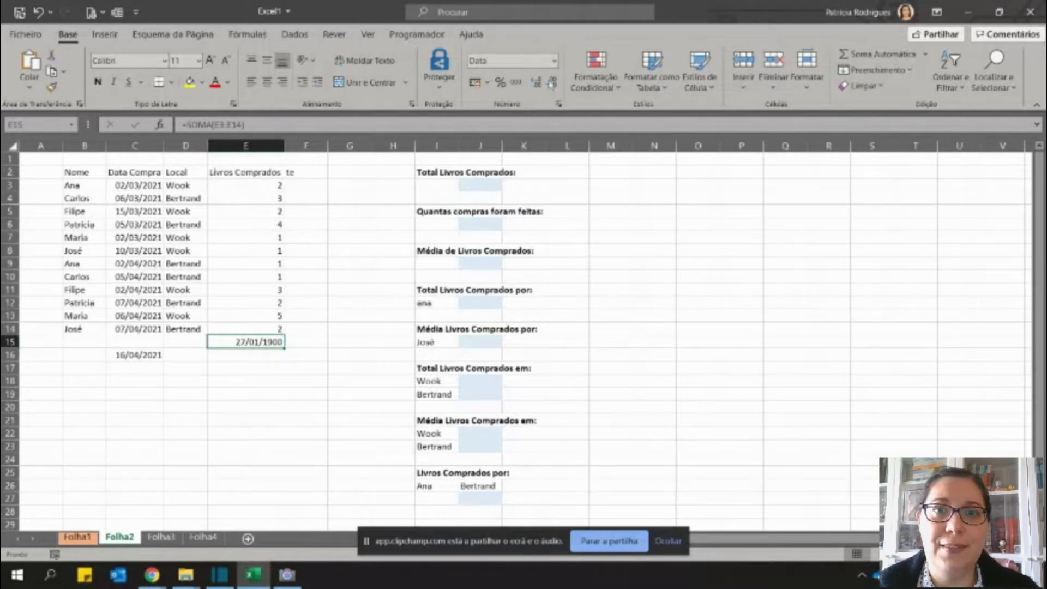
left_click(554, 60)
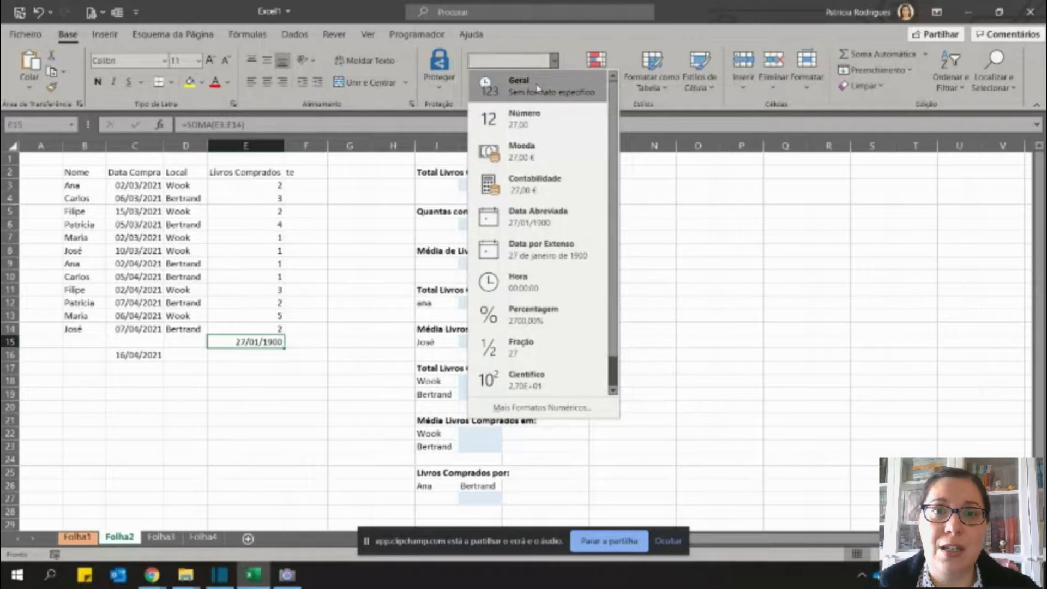
left_click(538, 88)
left_click(554, 61)
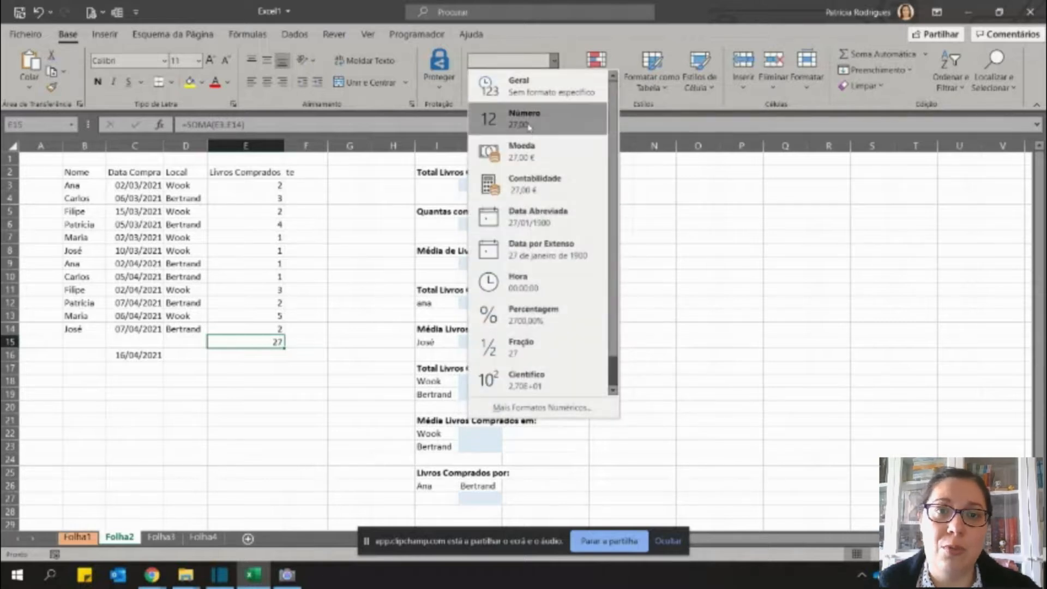
left_click(528, 120)
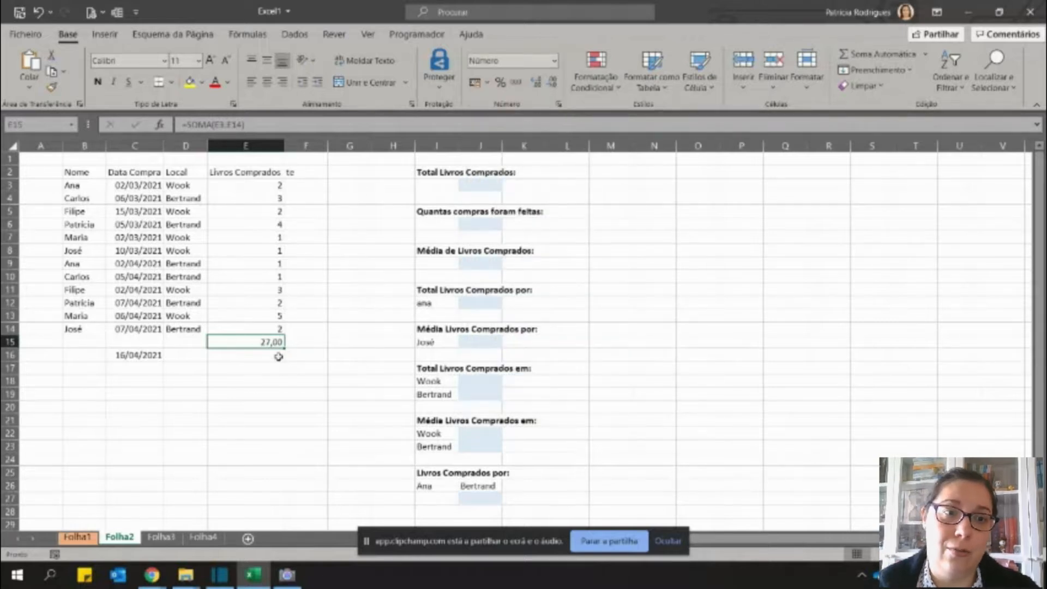
Enter a SOMA formula over E3:E14 in J3, under Total Livros Comprados.
left_click(476, 186)
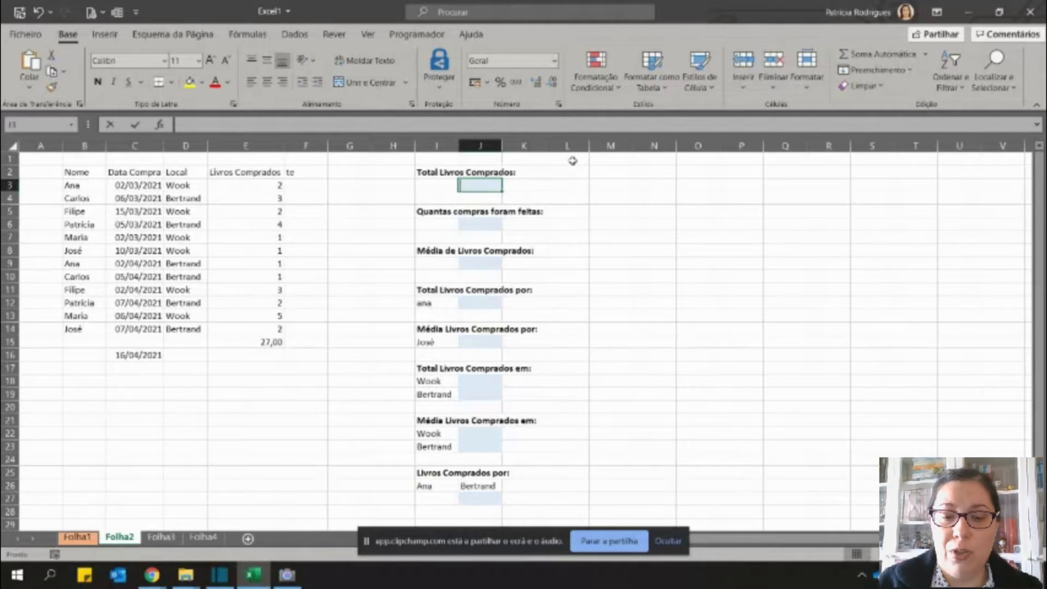
type("=som")
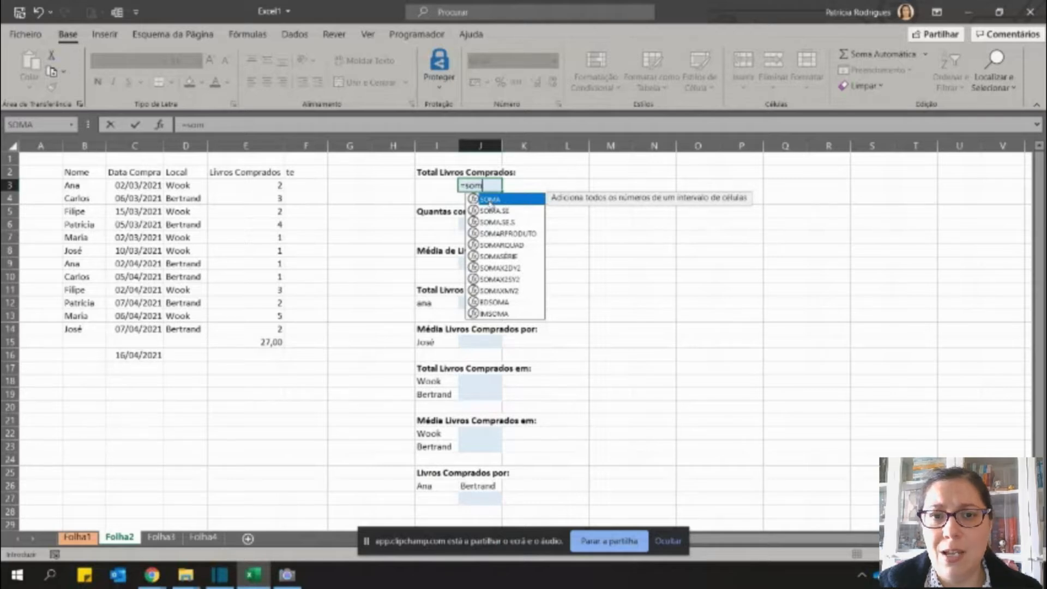
double_click(494, 199)
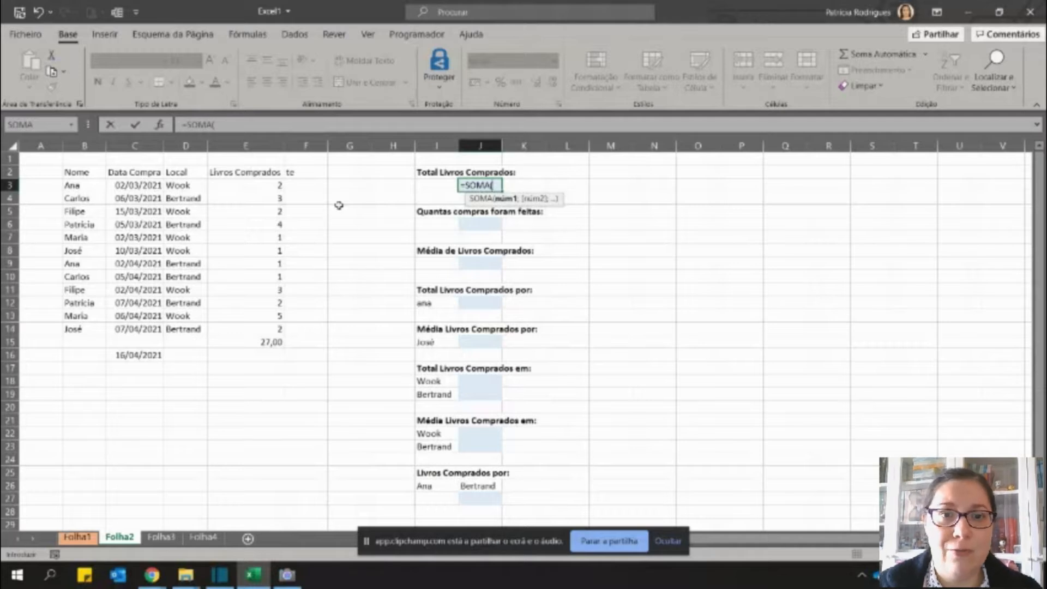
left_click_drag(279, 184, 280, 329)
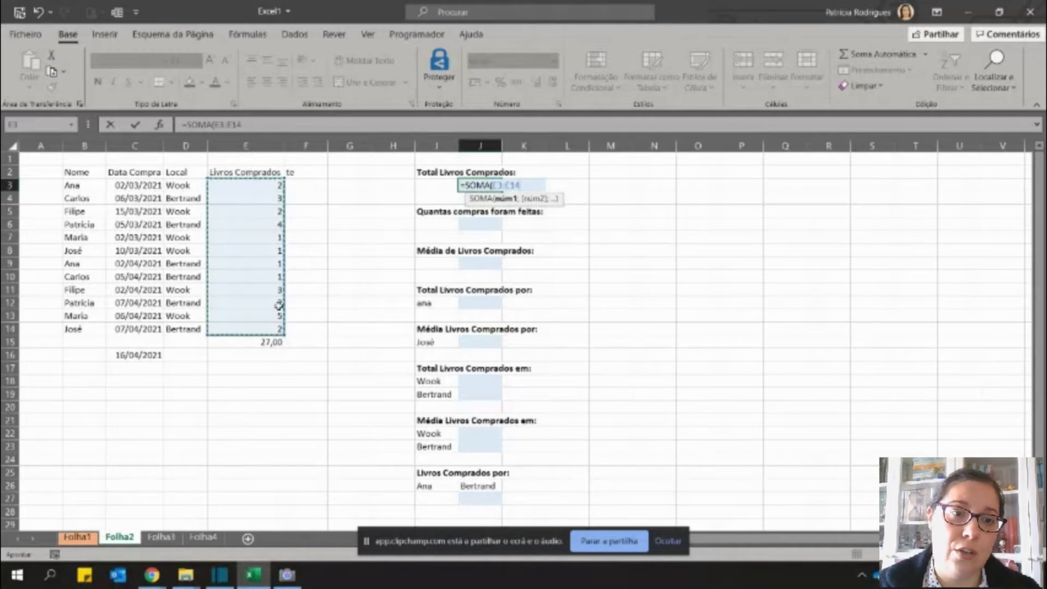
key("Tab")
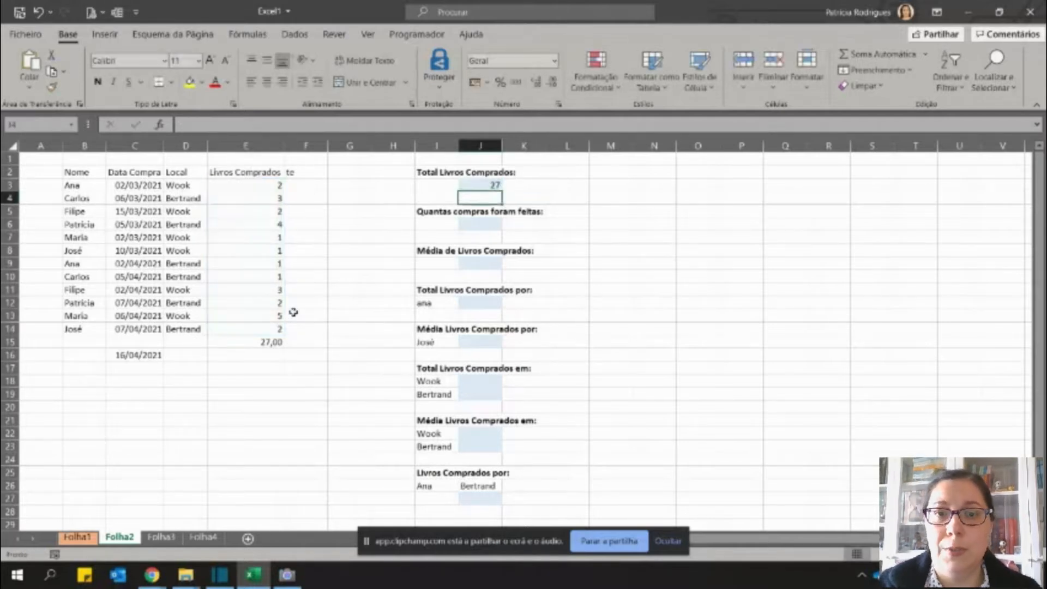
Enter a SOMA formula over the Livros Comprados values E3:E14 in cell K3.
type("=")
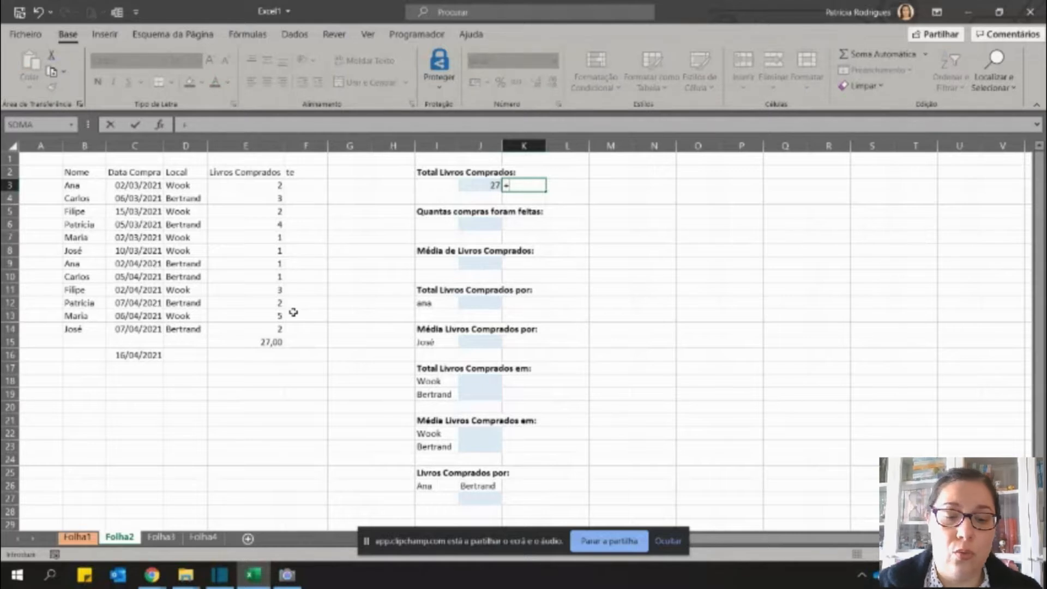
type("som")
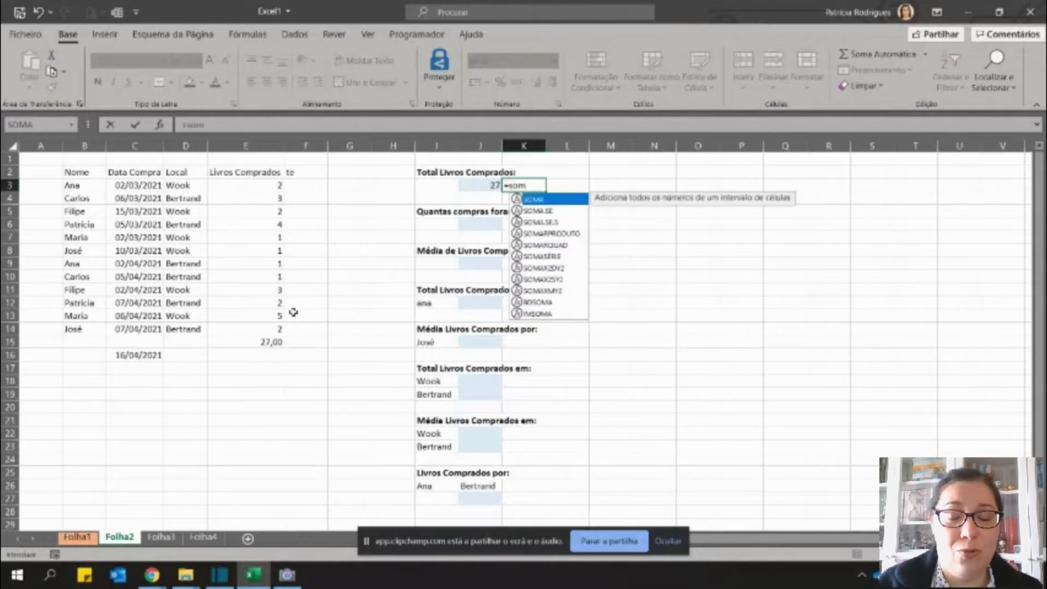
type("a(")
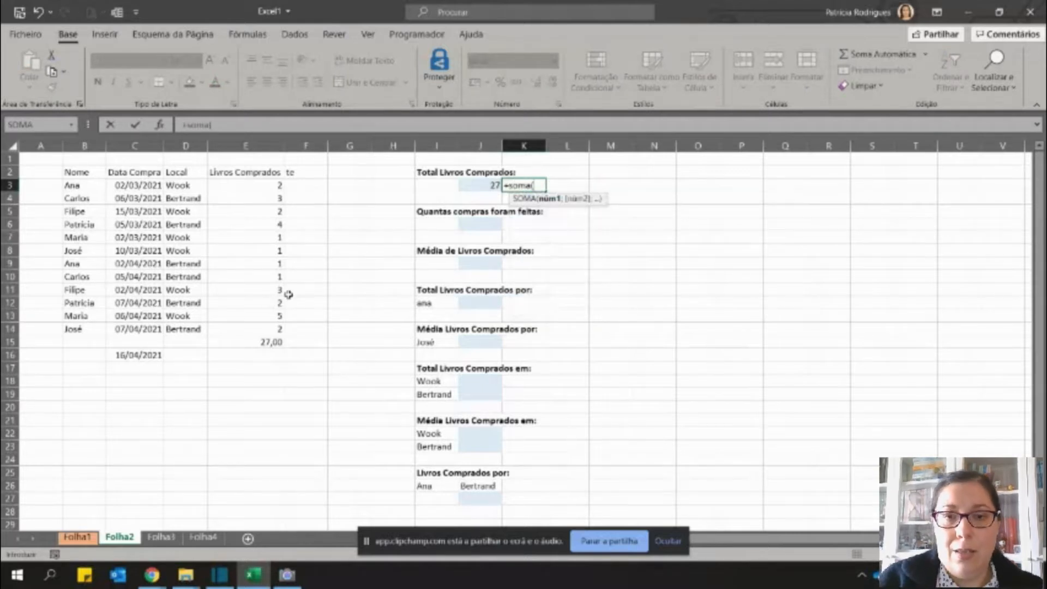
left_click_drag(256, 185, 263, 328)
key("Return")
Enter a SOMA formula over E3:E14 in cell L3 using the formula bar and the suggested function.
left_click(564, 185)
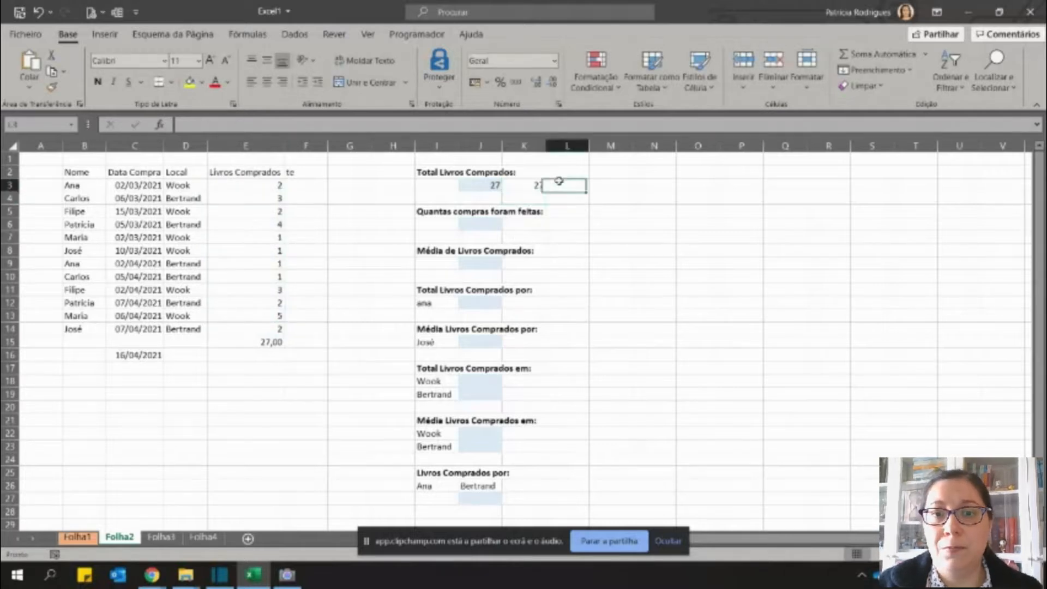
left_click(262, 125)
type("=som")
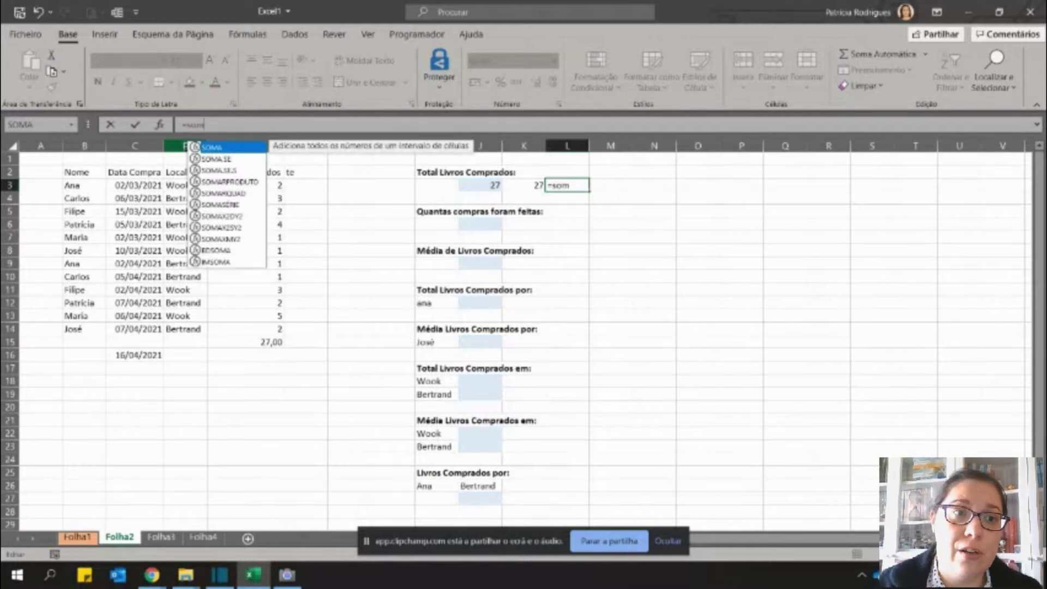
double_click(207, 148)
left_click_drag(273, 184, 281, 335)
key("Return")
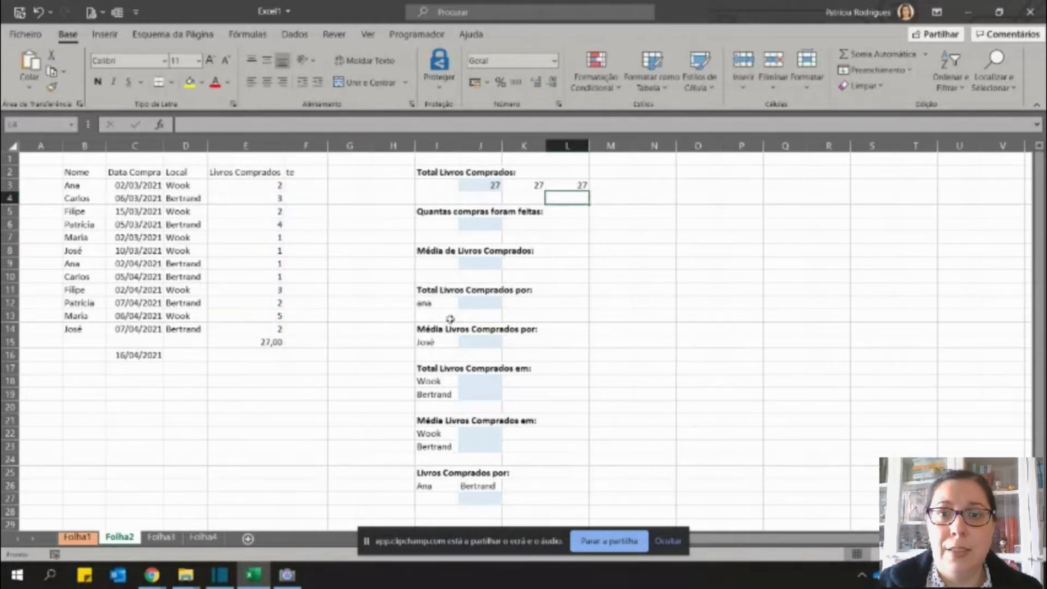
View the SOMA function in the Inserir função dialog for cell M3, and dismiss it without inserting anything.
left_click(597, 187)
left_click(161, 125)
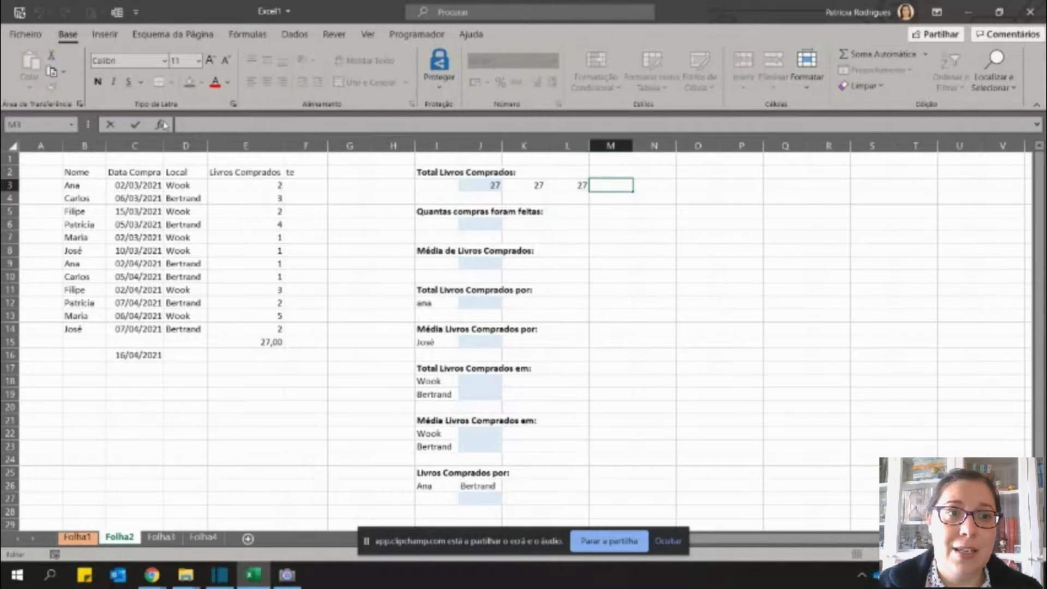
left_click(162, 126)
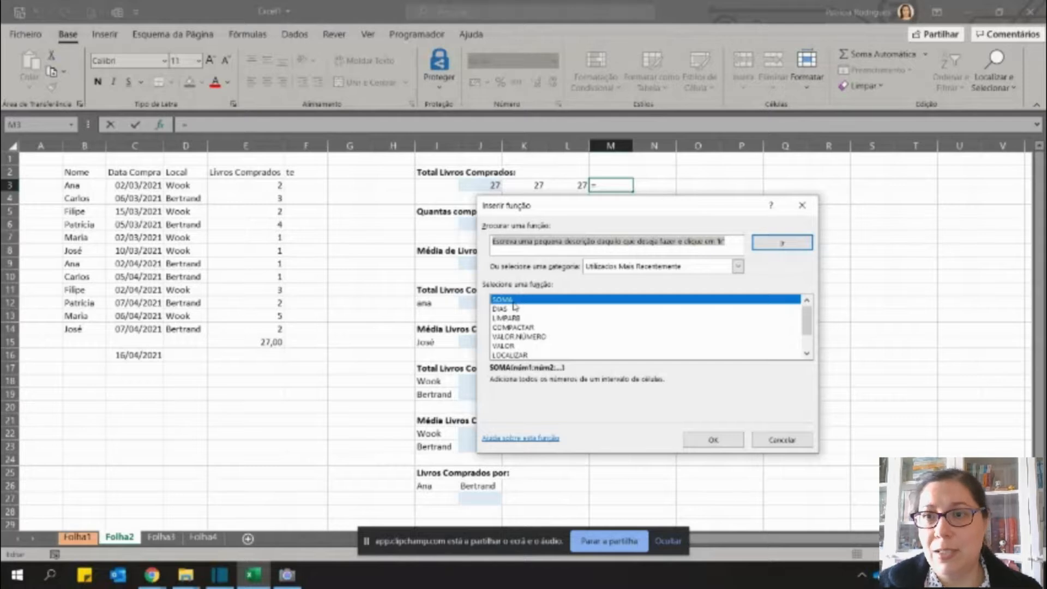
left_click(782, 439)
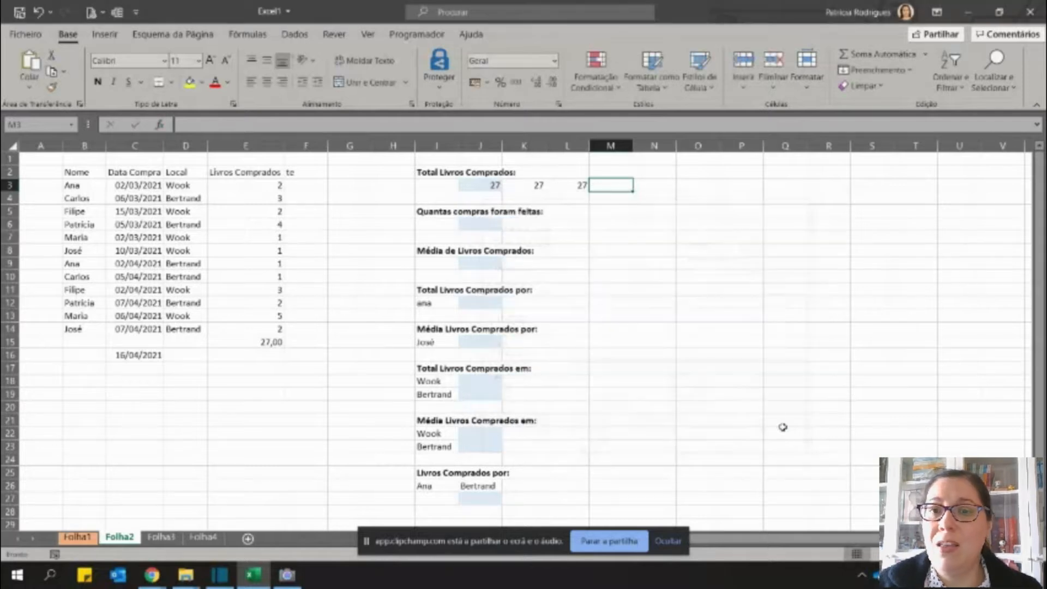
Count the purchases with a CONTAR formula over E3:E14 in J6, under Quantas compras foram feitas.
left_click(485, 225)
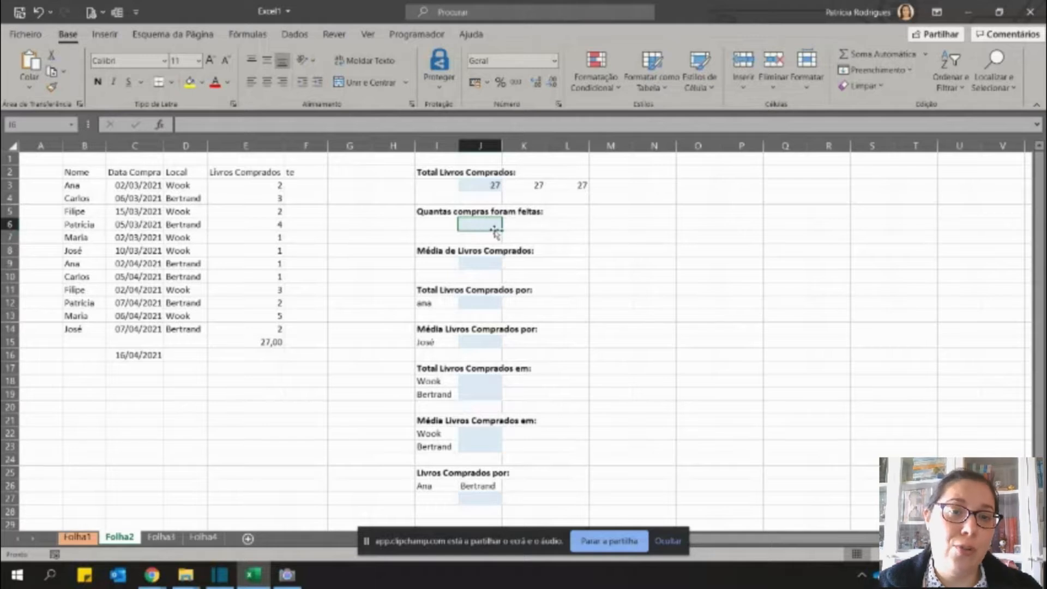
left_click(190, 187)
left_click(191, 261)
left_click(179, 328)
left_click(121, 264)
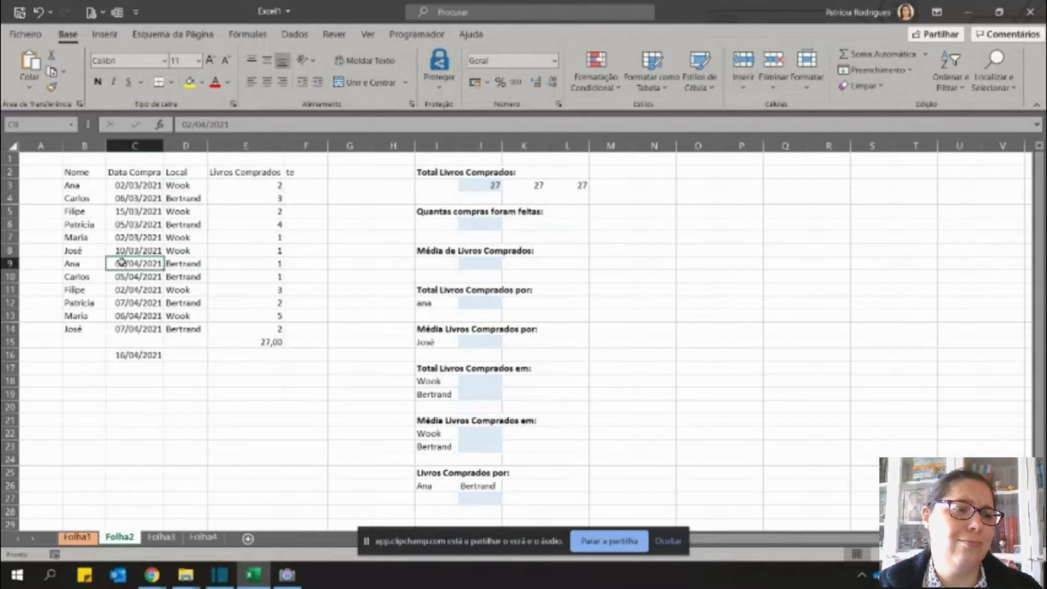
left_click(99, 313)
left_click(486, 220)
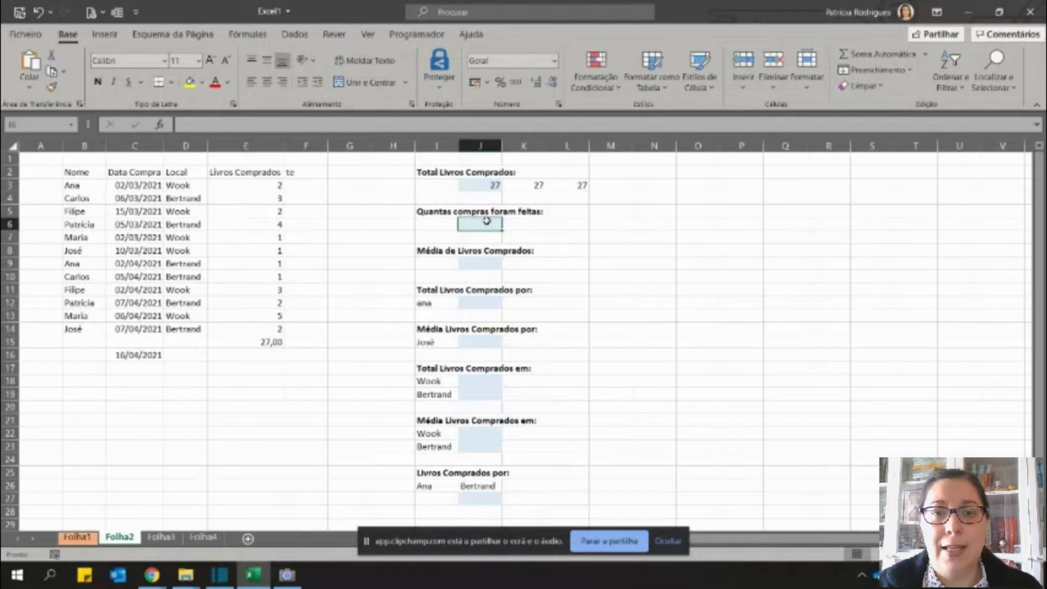
type("+co")
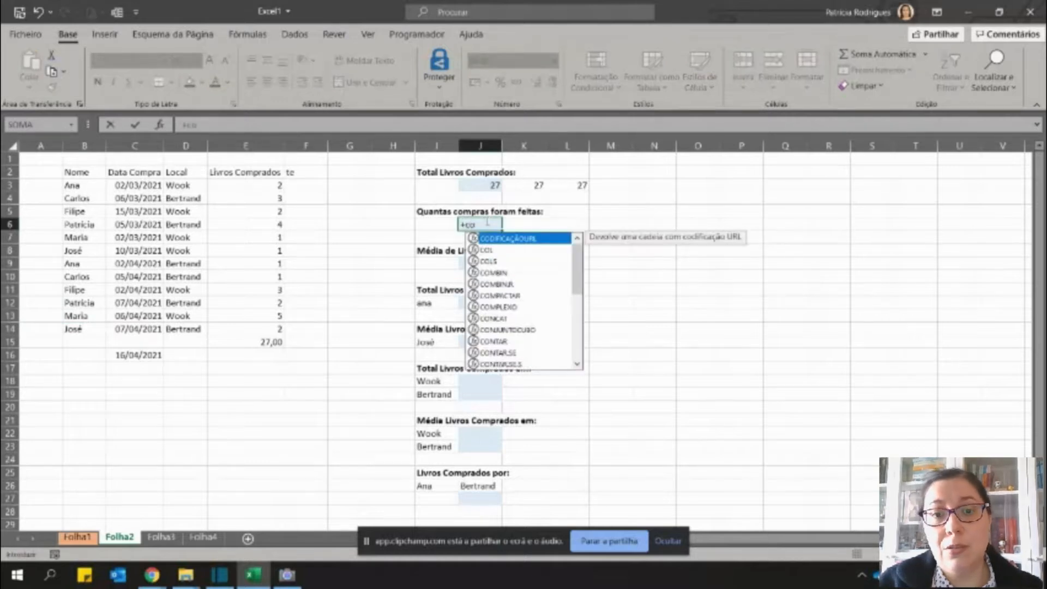
type("n")
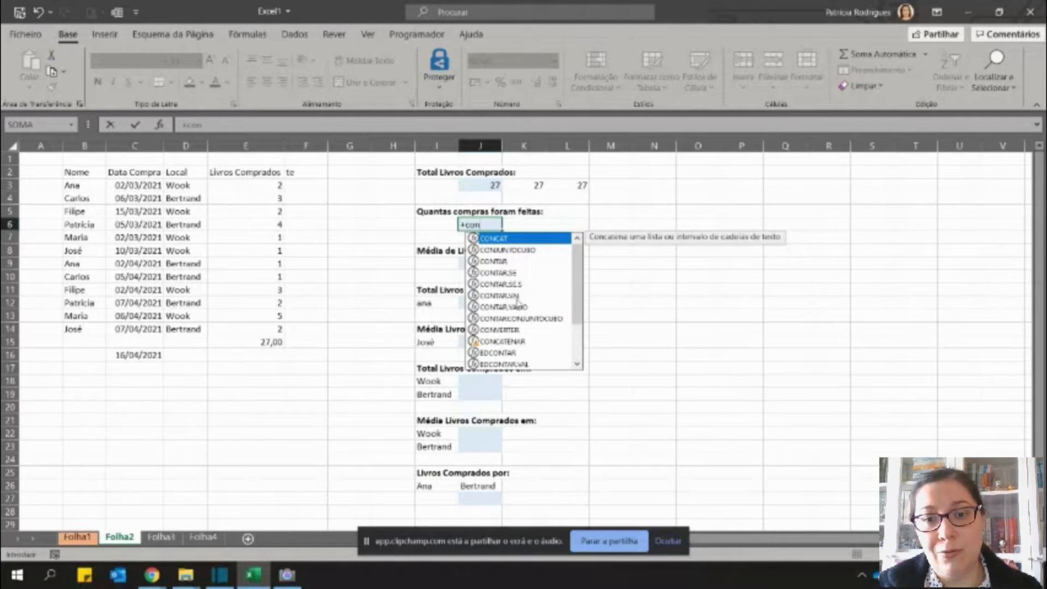
double_click(502, 264)
left_click_drag(274, 185, 277, 329)
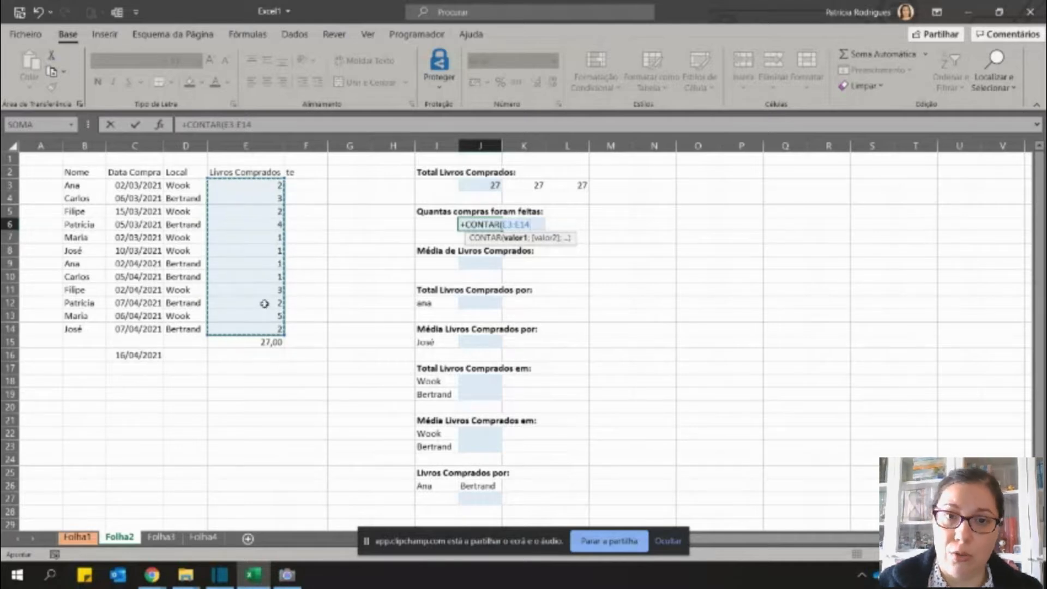
key("ctrl+Return")
Count the Nome entries with a CONTAR.VAL formula over B3:B14 in cell K6.
key("Tab")
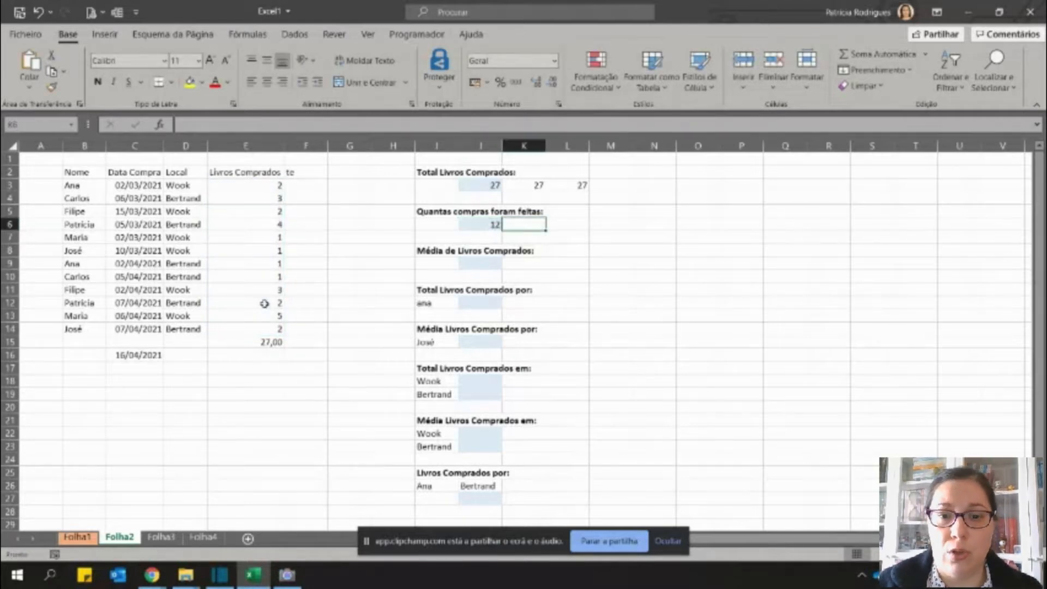
type("=co")
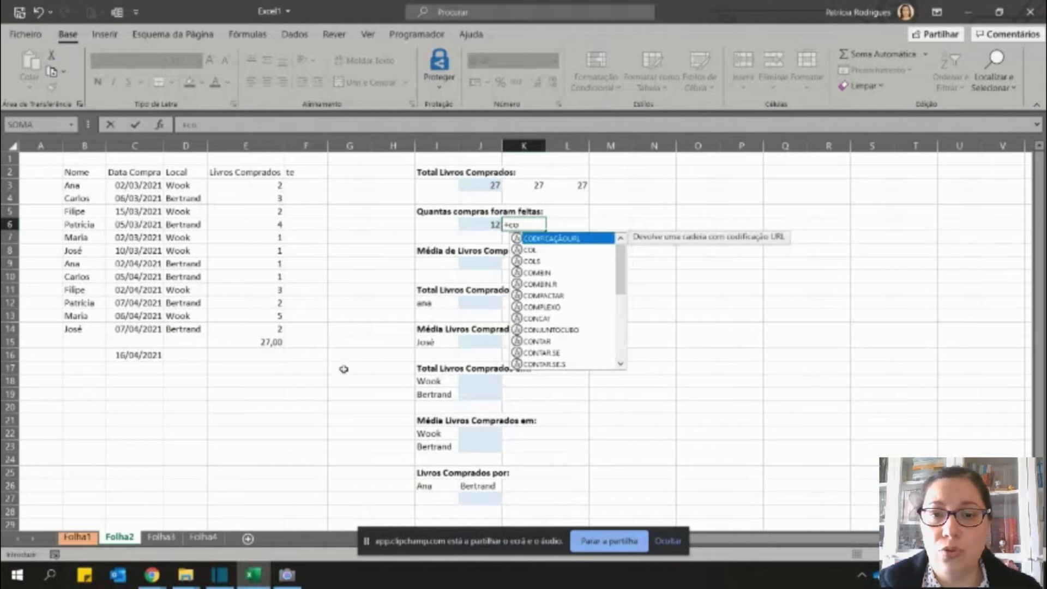
scroll(548, 319, "down", 1)
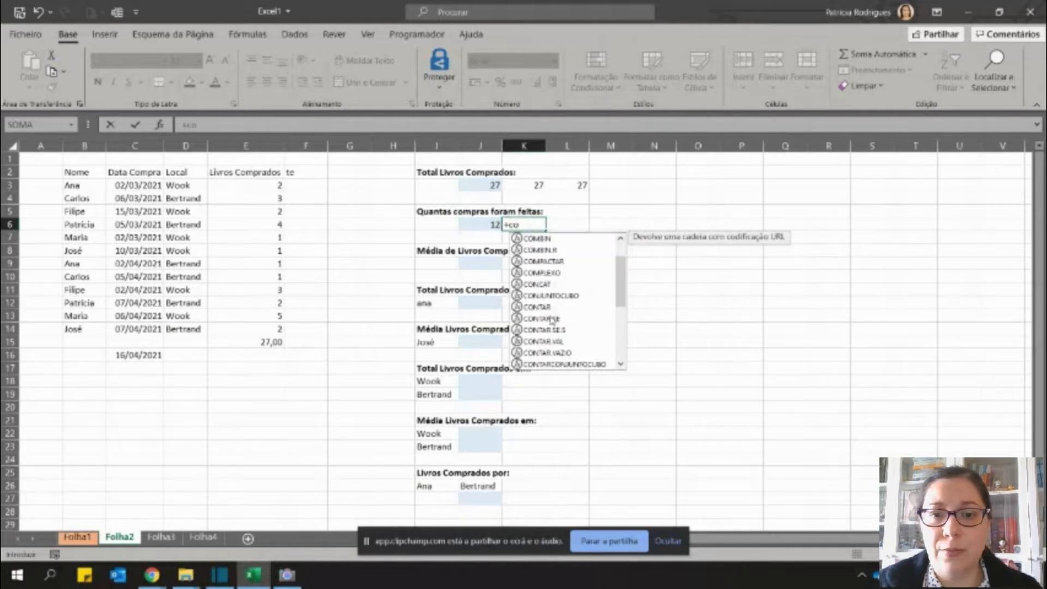
double_click(545, 341)
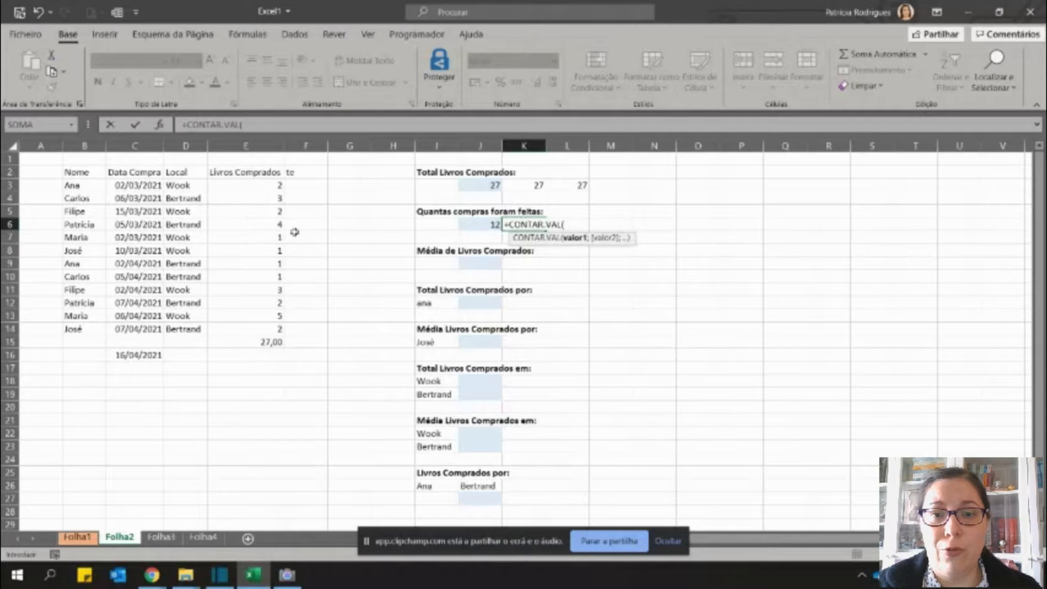
left_click_drag(94, 188, 97, 328)
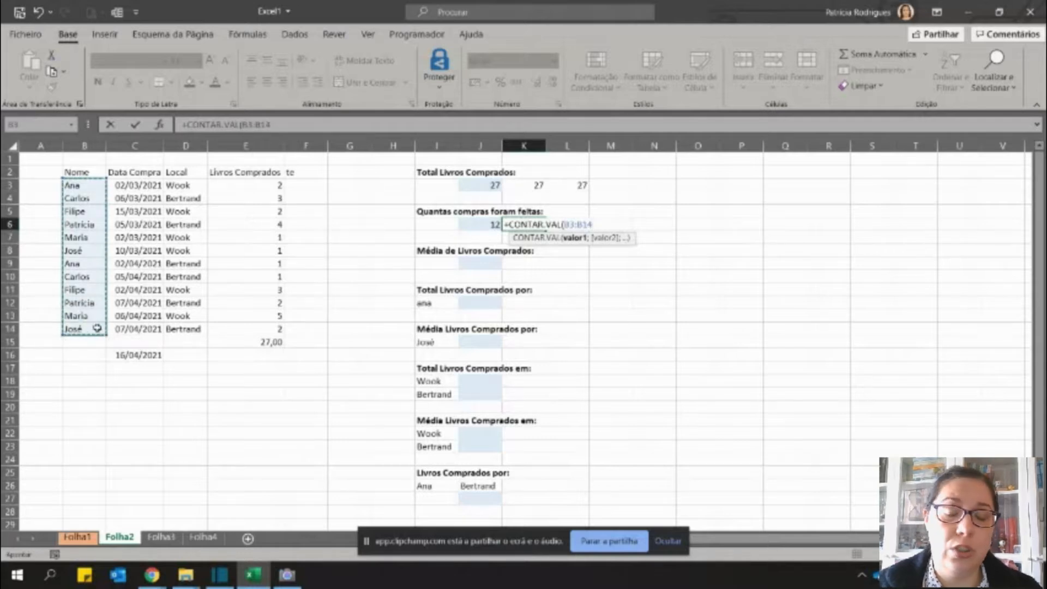
key("Return")
Enter a MÉDIA formula over E3:E14 in J9, under Média de Livros Comprados, and review the cell.
key("Down")
key("Down")
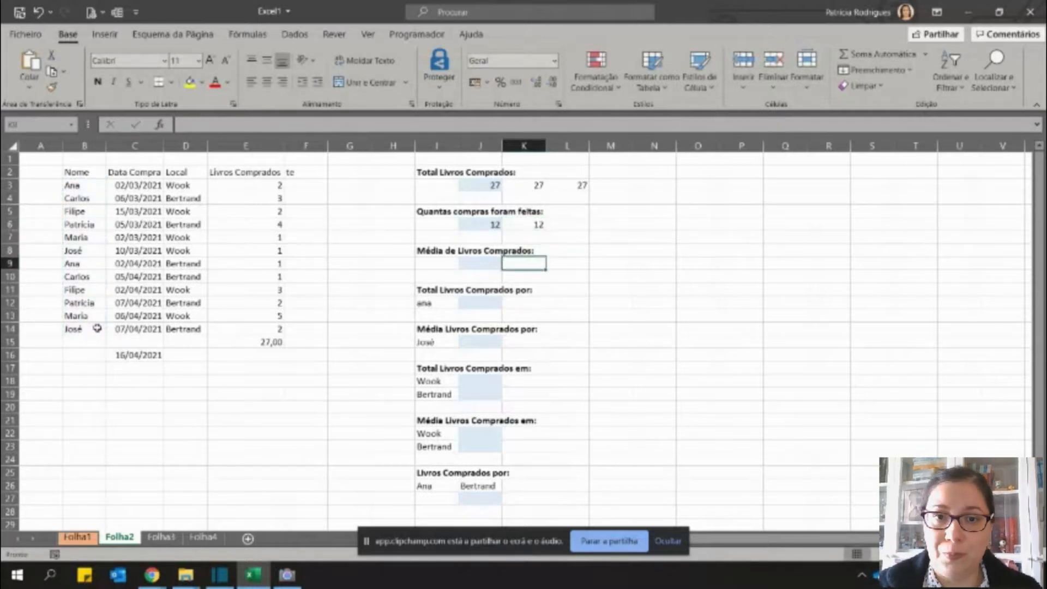
key("Left")
type("+mé")
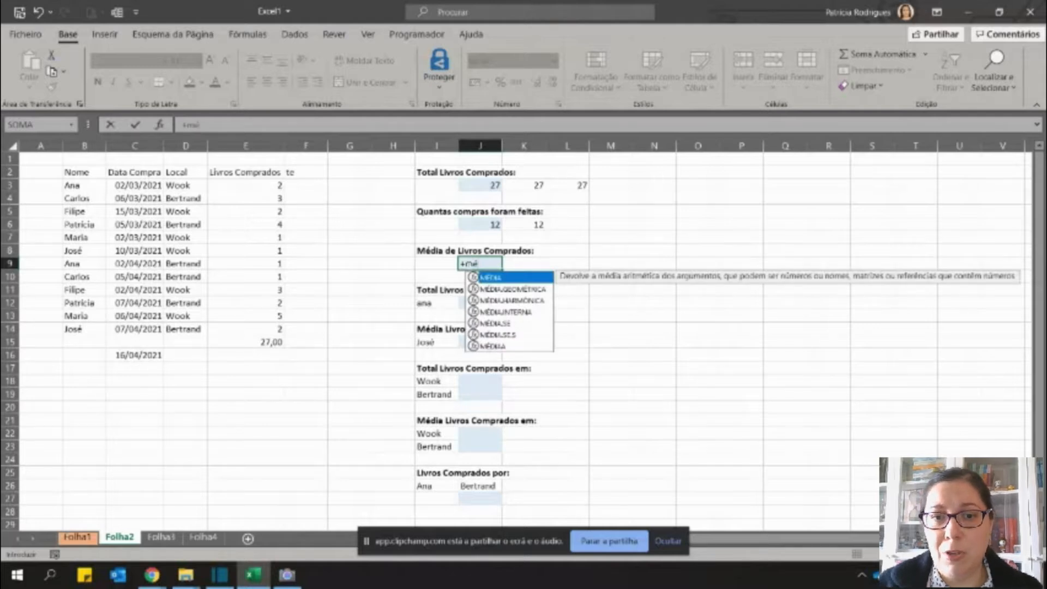
double_click(492, 278)
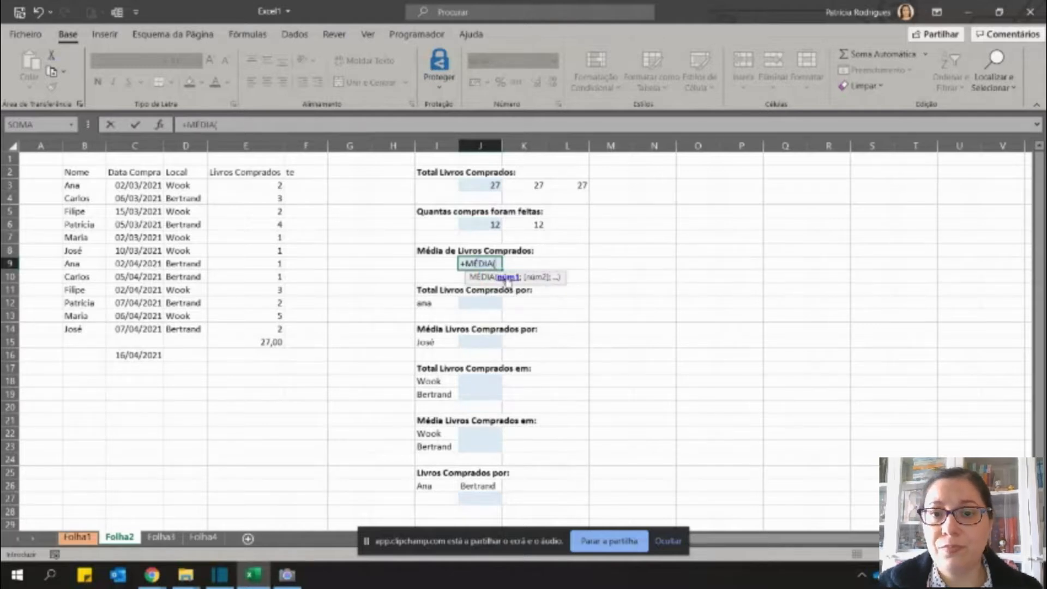
left_click_drag(252, 185, 259, 325)
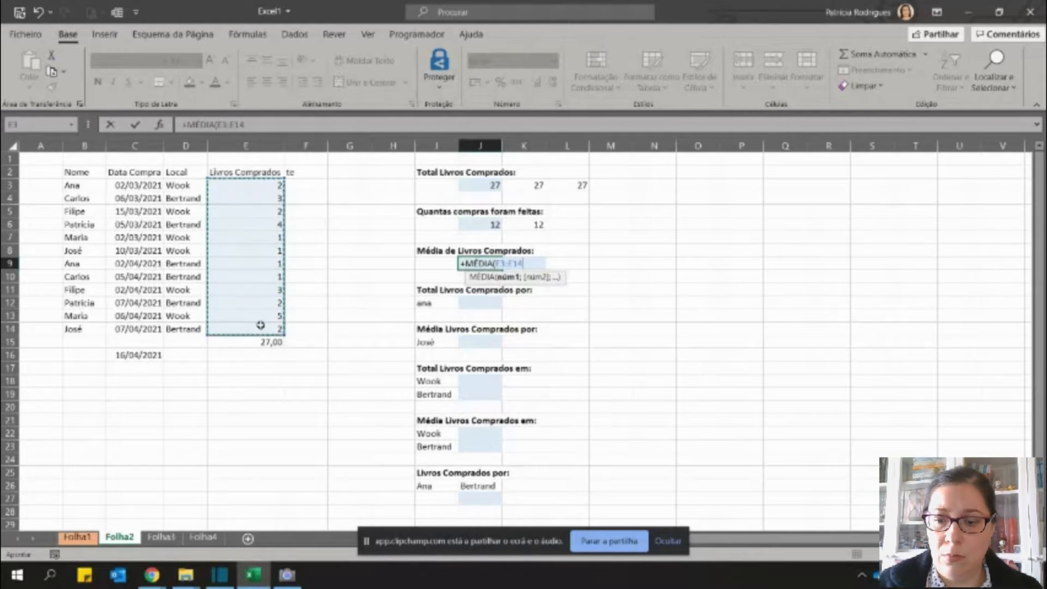
key("Return")
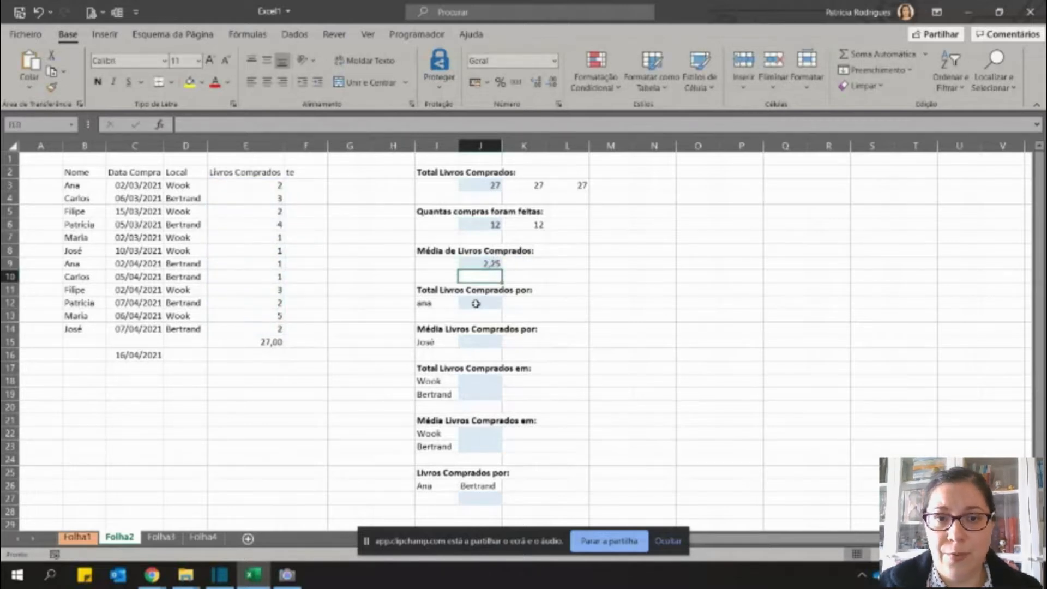
left_click(475, 303)
left_click(480, 264)
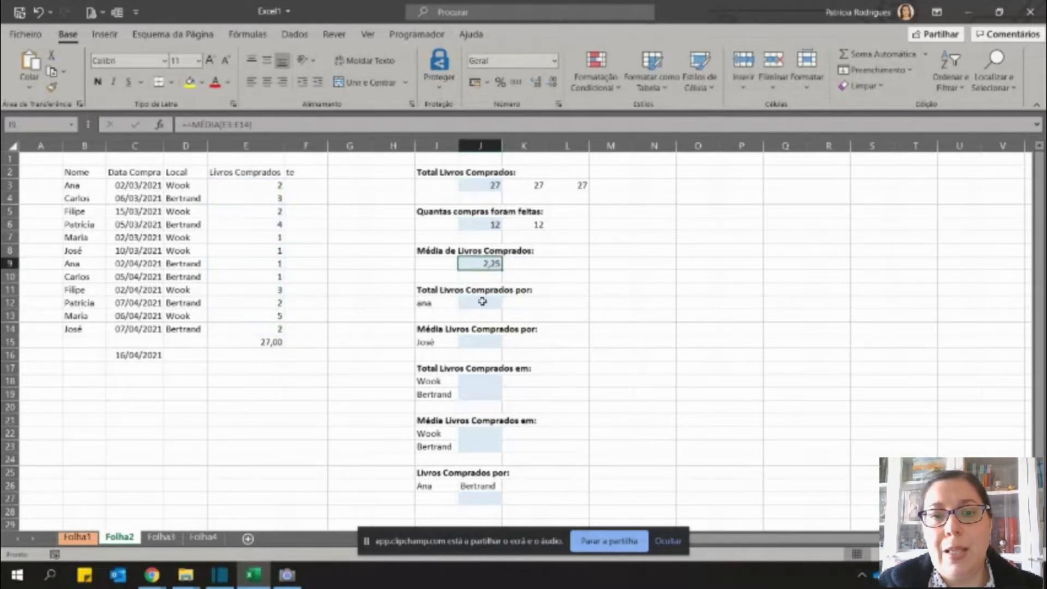
Enter a SOMA.SE.S formula in J12 that sums E3:E14 where B3:B14 matches the name shown in I12, written as quoted text.
left_click(482, 302)
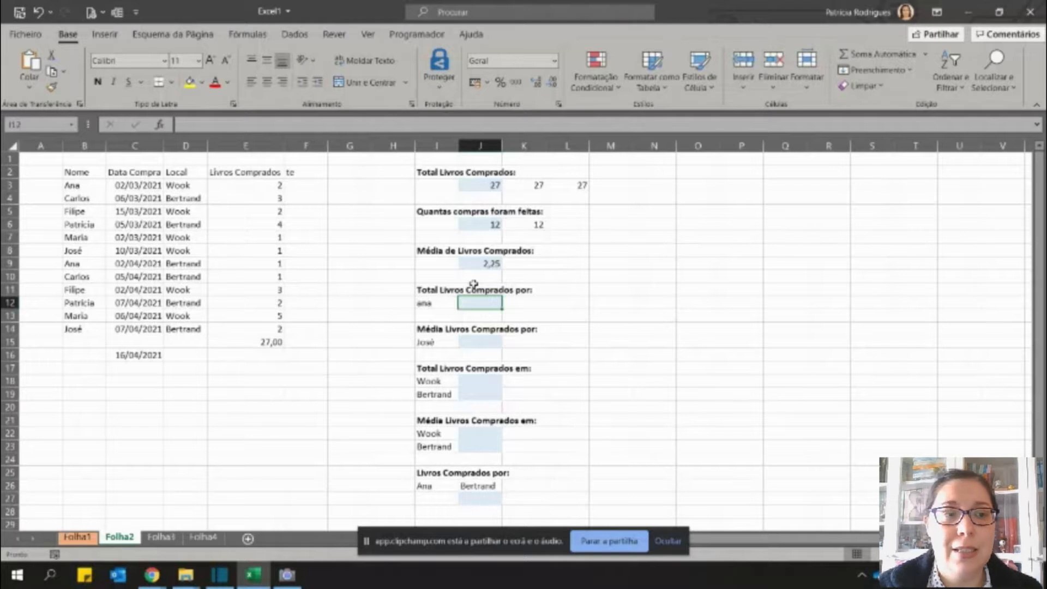
left_click(428, 303)
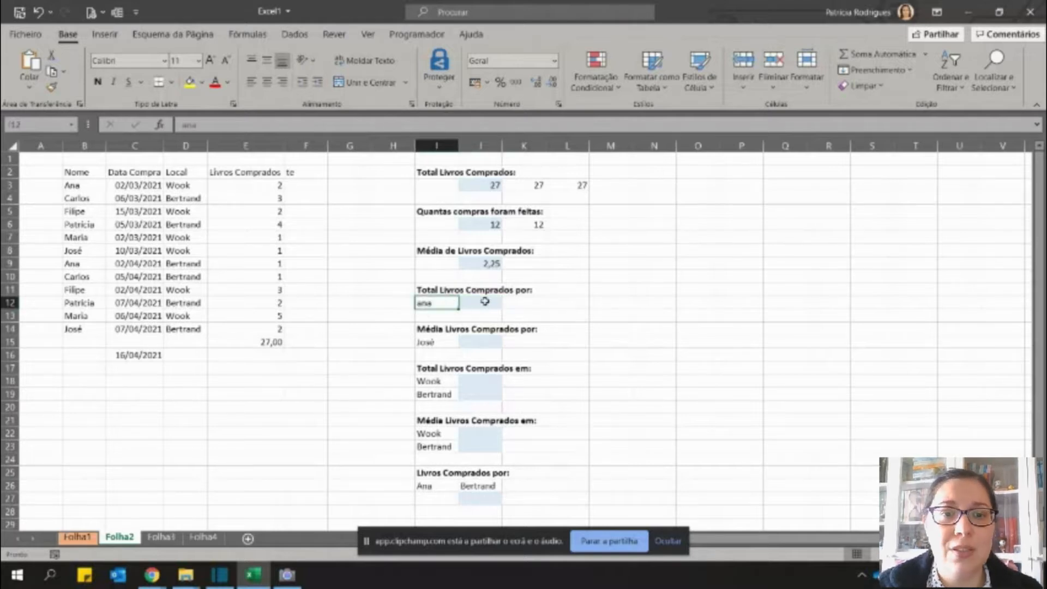
left_click(485, 302)
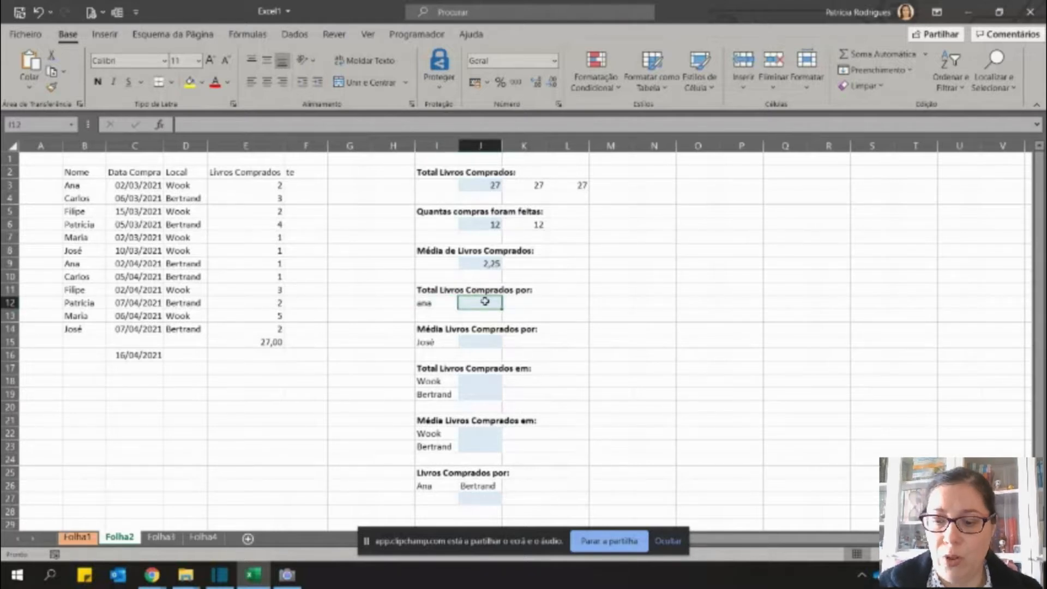
type("+som")
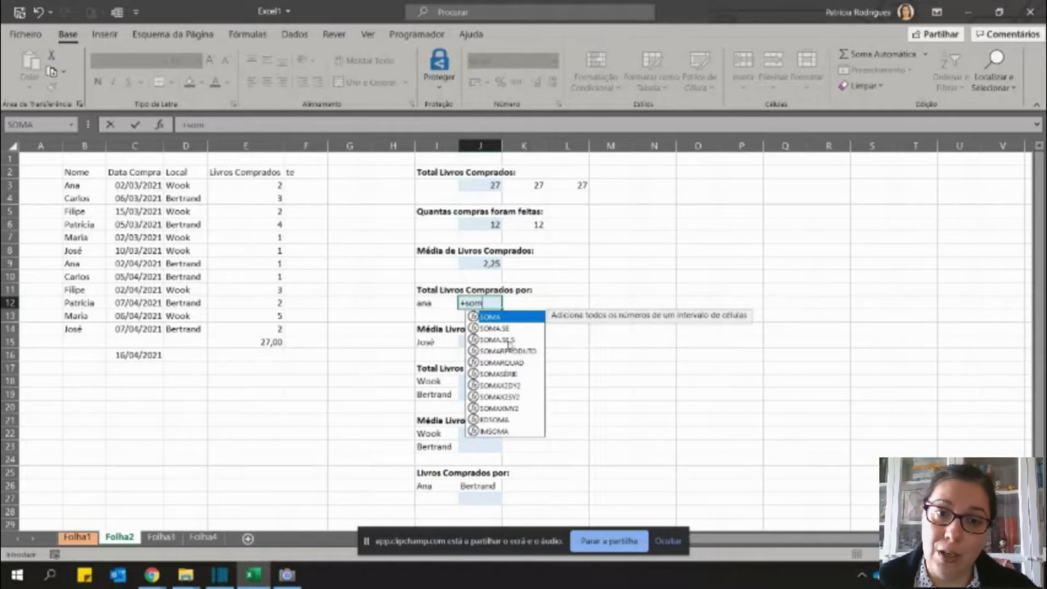
left_click(509, 341)
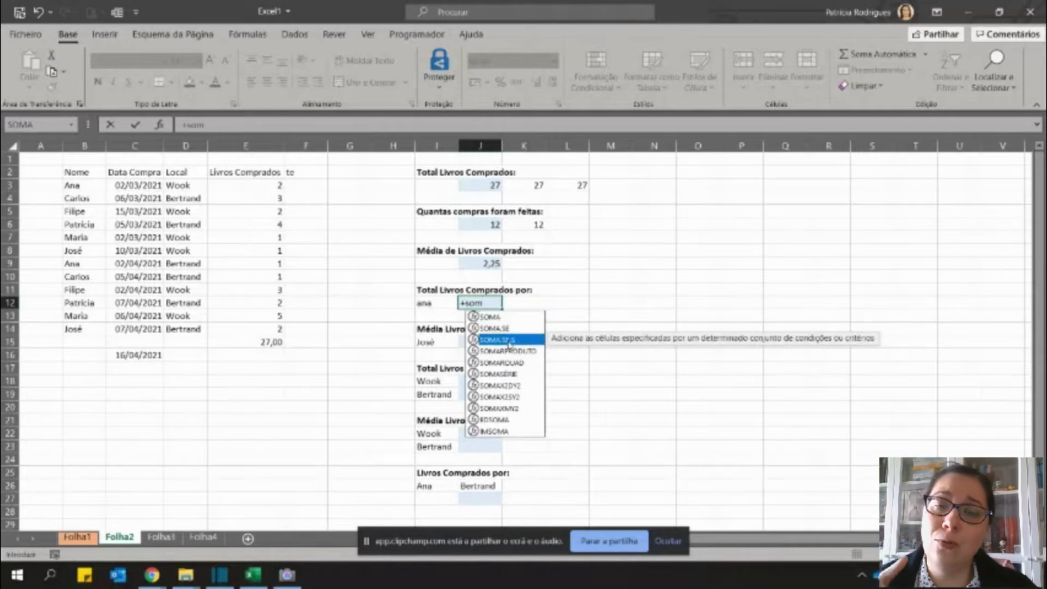
double_click(509, 340)
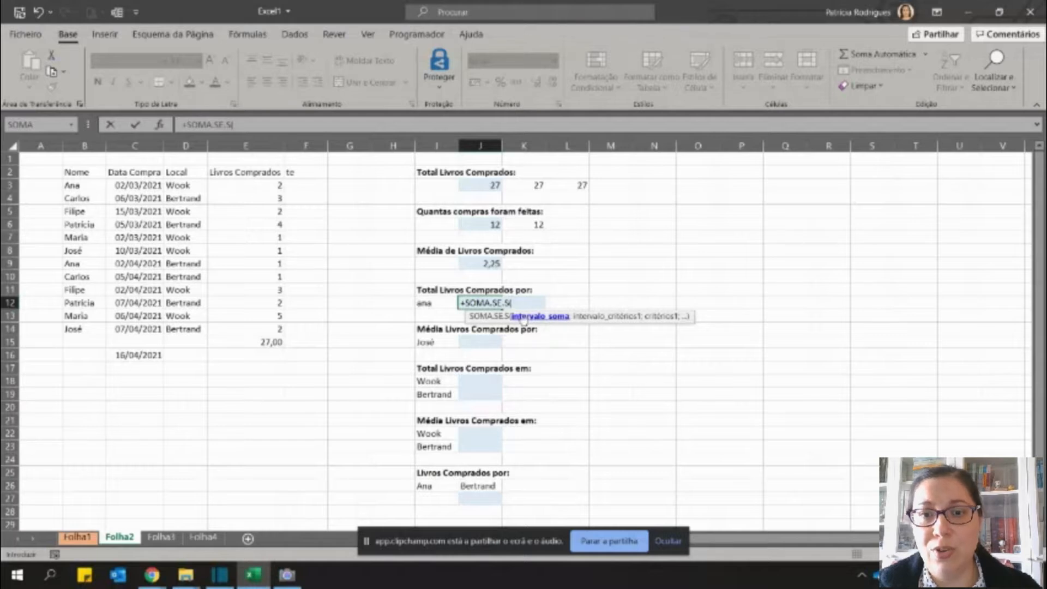
left_click_drag(264, 185, 273, 330)
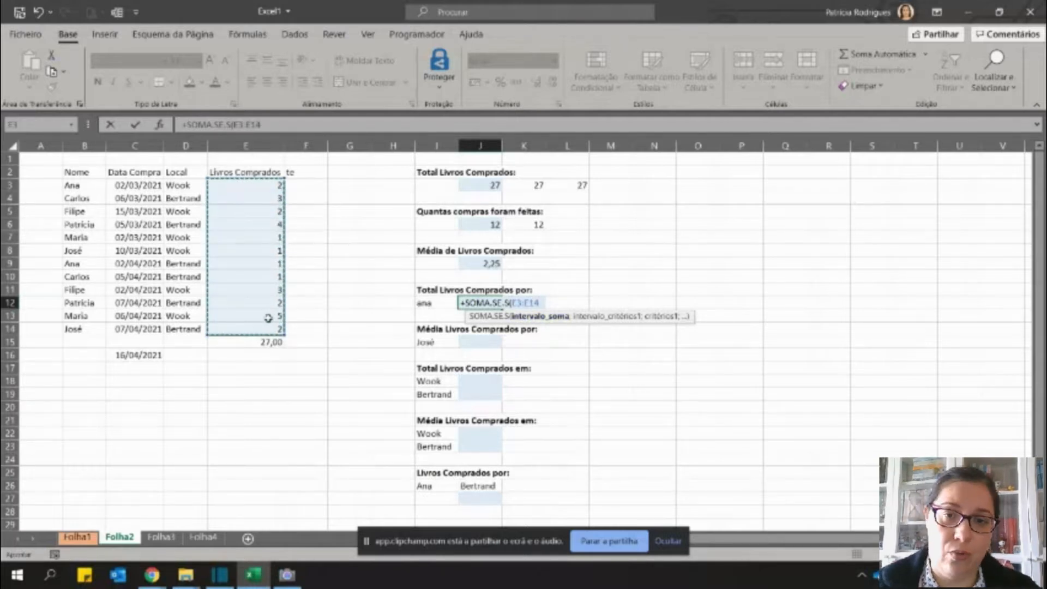
type(";")
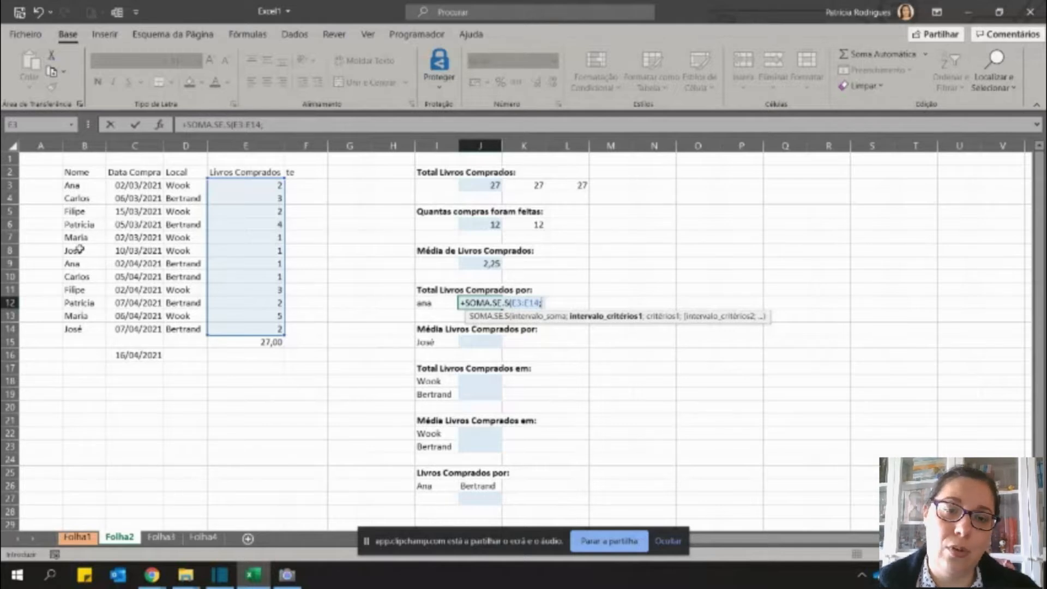
left_click_drag(76, 185, 80, 333)
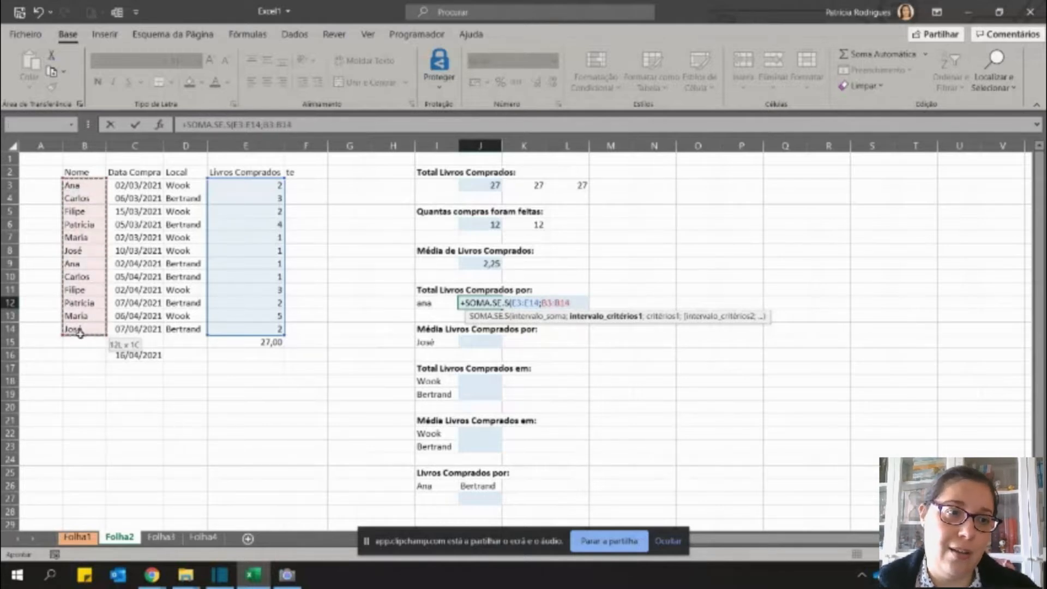
type(";")
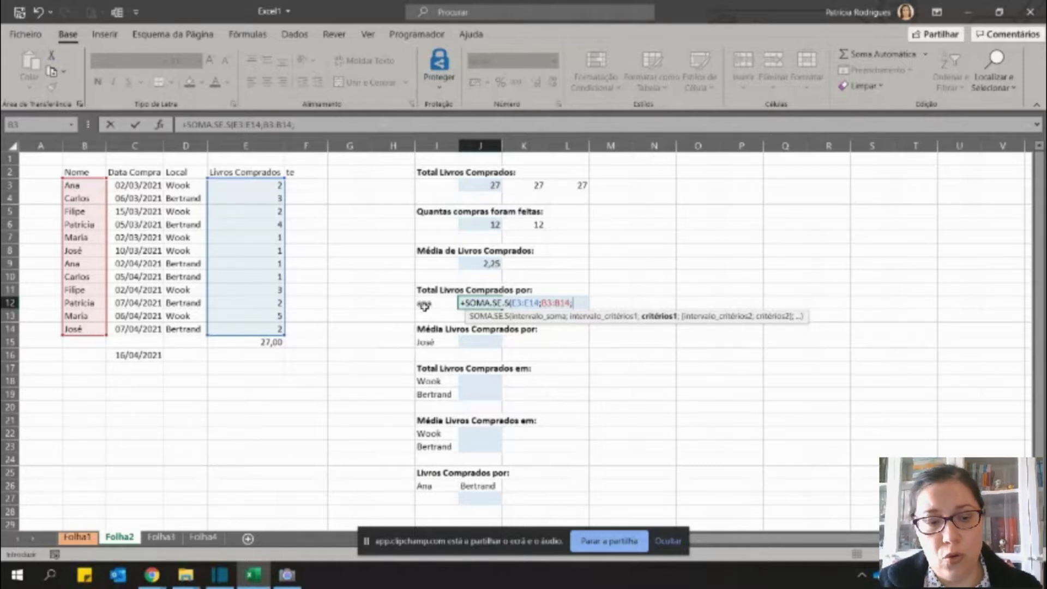
type("a")
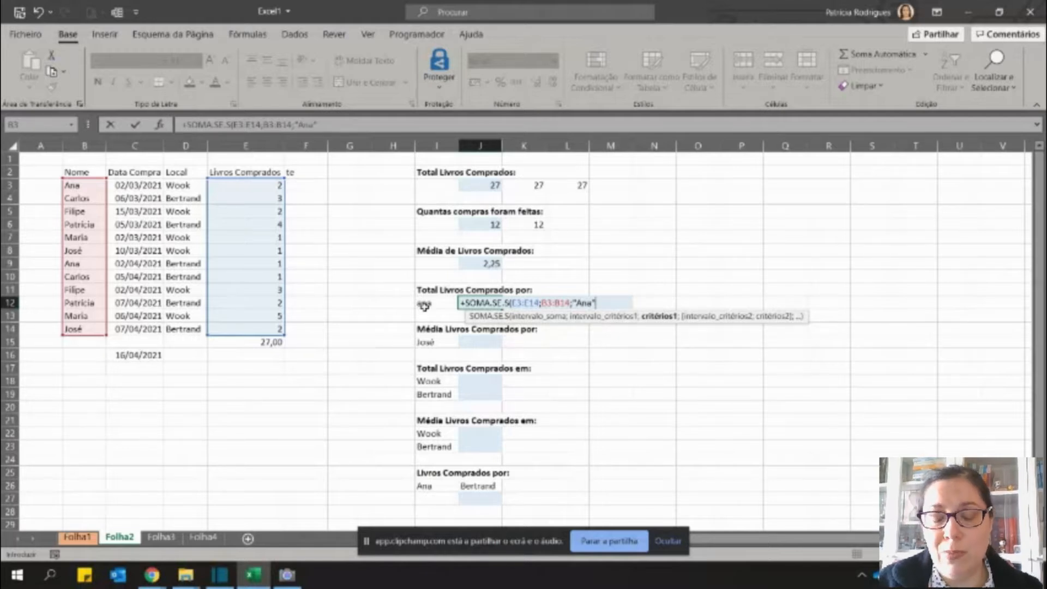
key("Return")
key("ctrl+Return")
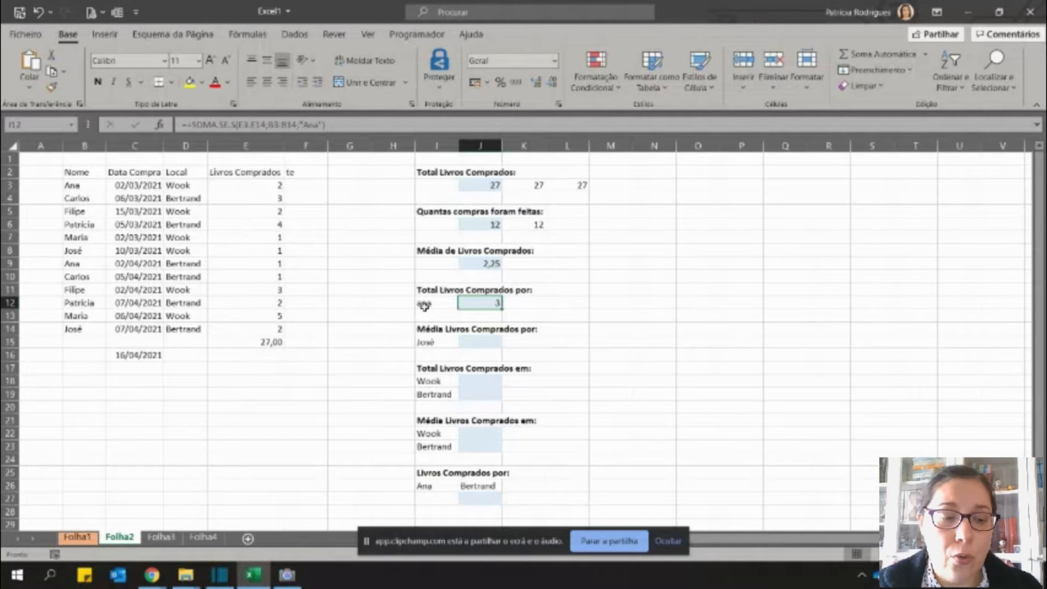
Replace the quoted name criterion in J12's SOMA.SE.S formula with a reference to cell I12.
key("F2")
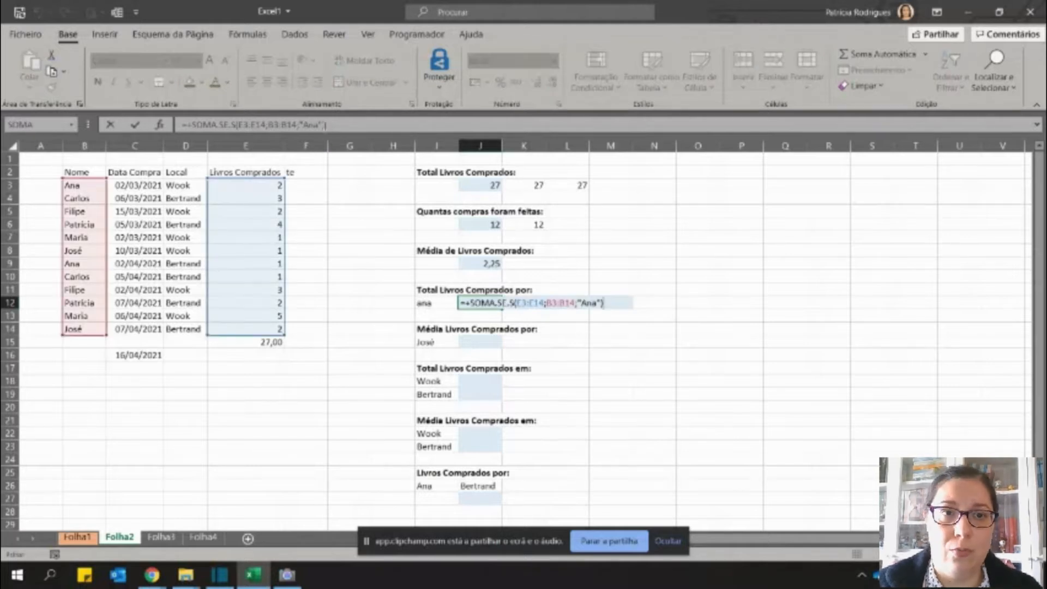
key("BackSpace")
key("BackSpace")
key("BackSpace")
key("BackSpace")
key("BackSpace")
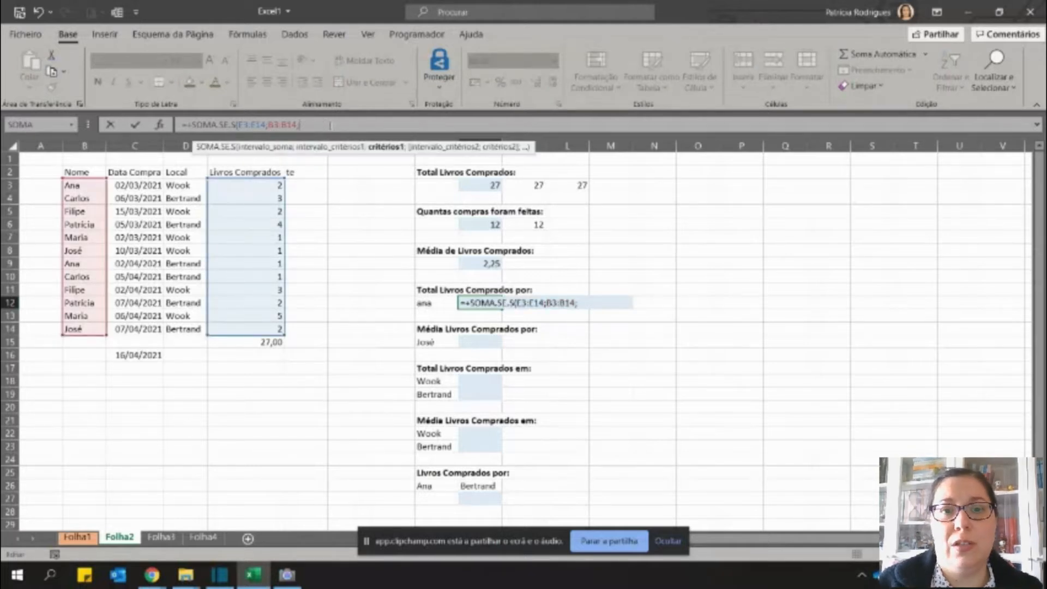
left_click(443, 306)
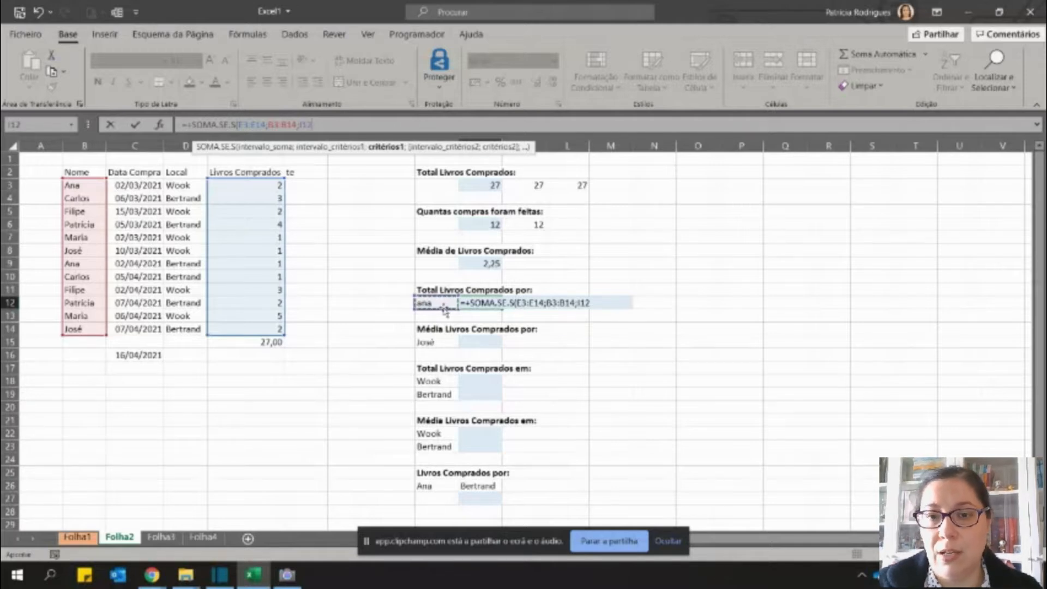
key("Return")
Test the formula by replacing the name in I12 with two other buyers' names from the Nome column, one after the other.
left_click(443, 307)
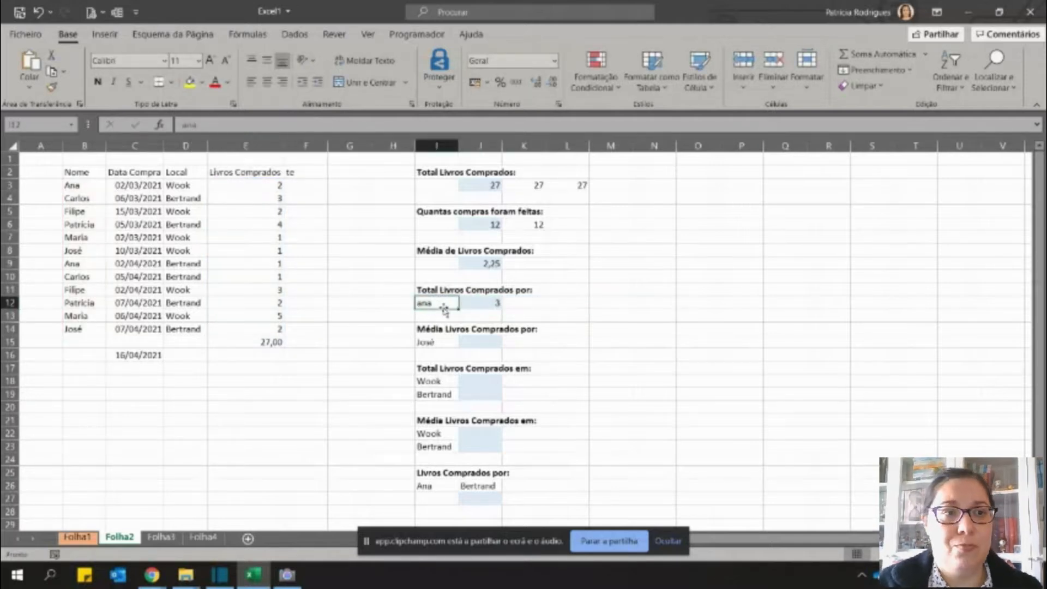
type("carlos")
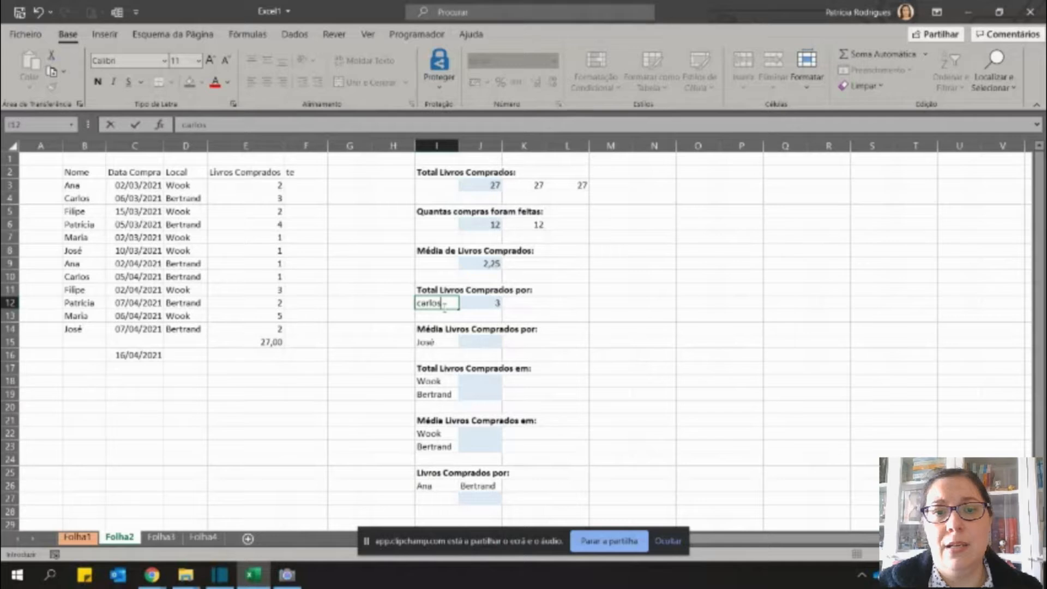
key("Return")
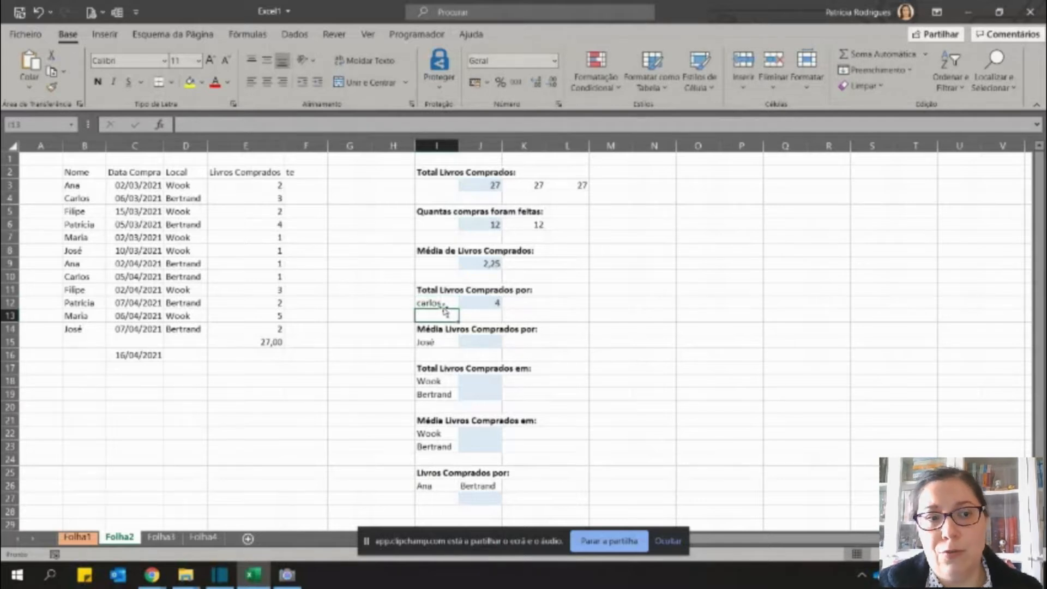
left_click(444, 307)
type("Jos")
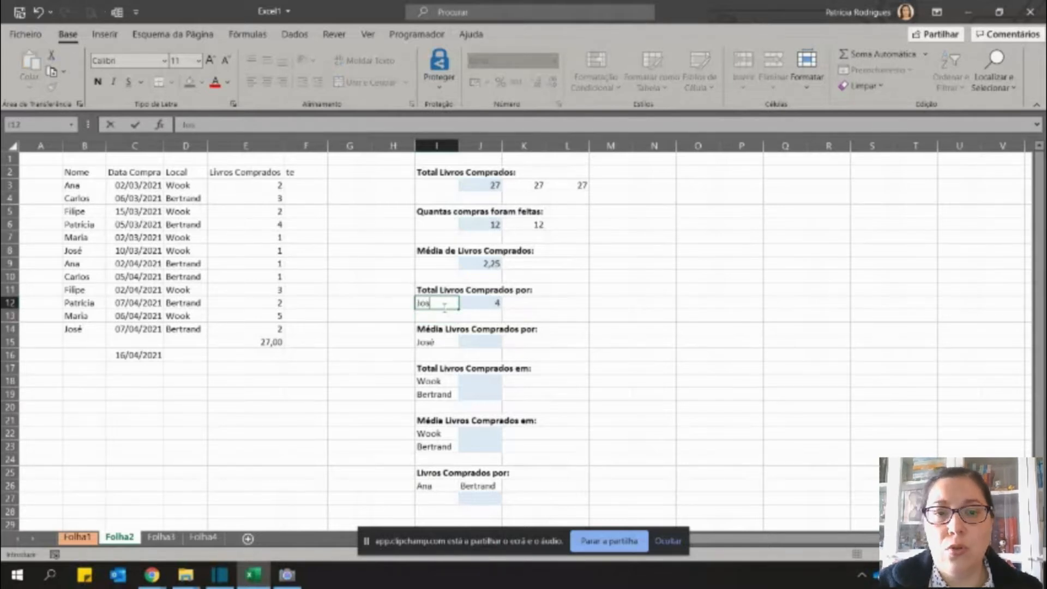
type("é")
key("Return")
left_click(445, 306)
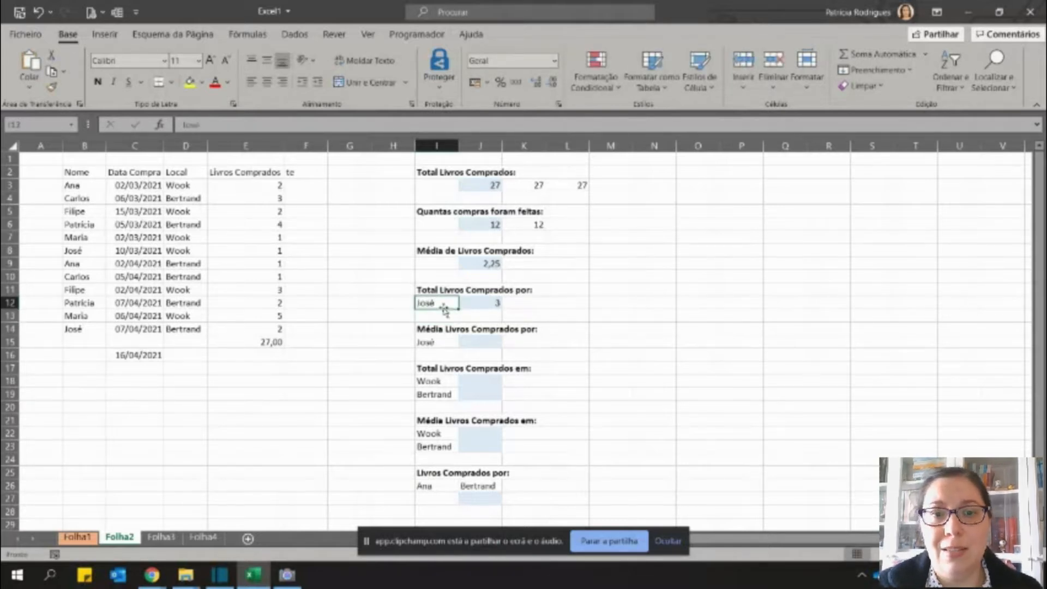
Review the ranges and criterion referenced by the SOMA.SE.S formula in J12.
key("Right")
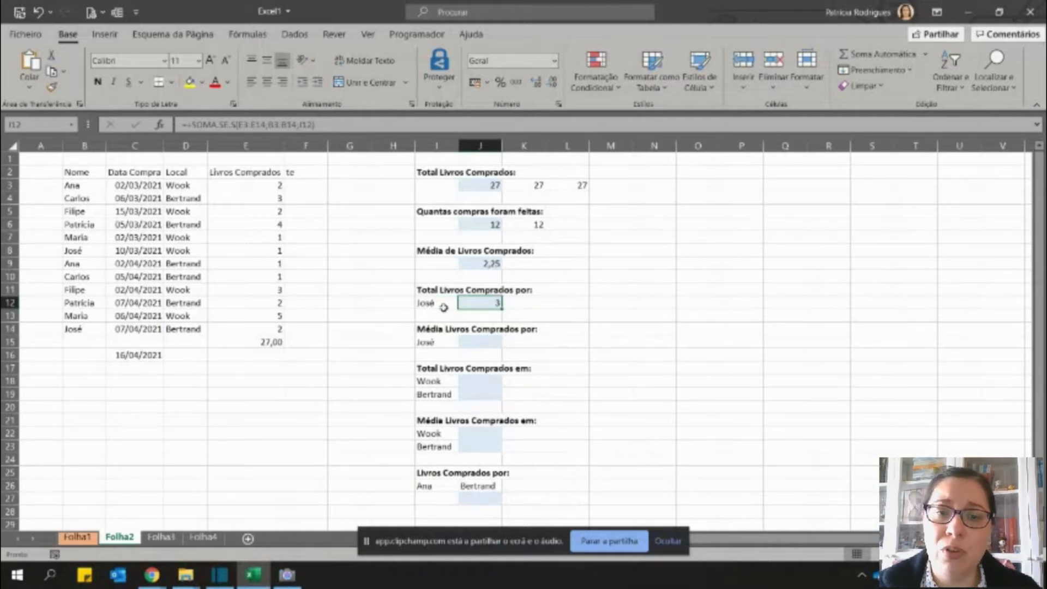
key("F2")
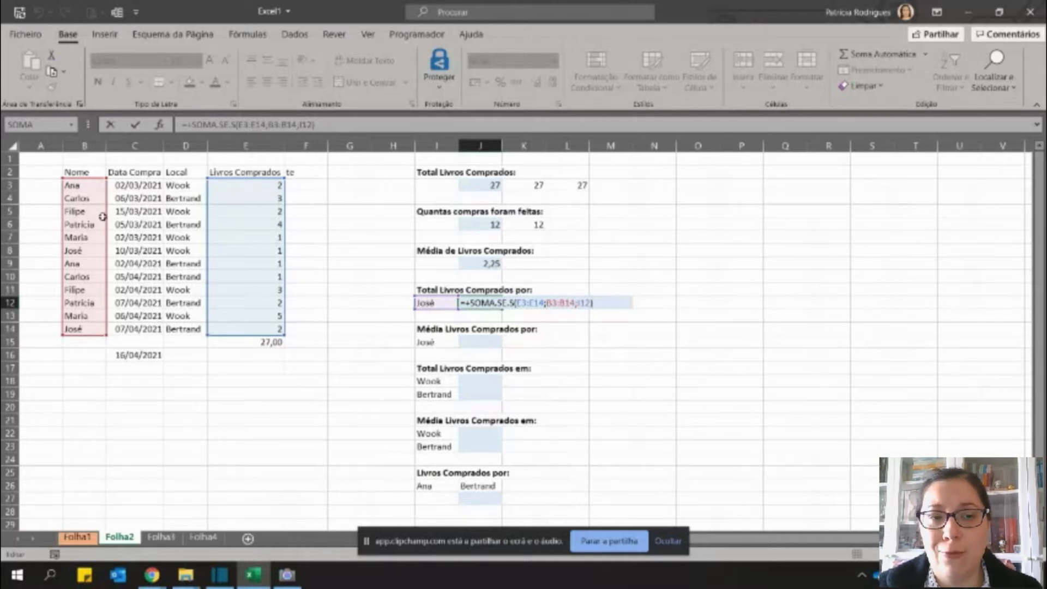
key("ctrl+Return")
Apply outside borders to the purchases table in B2:E14.
left_click_drag(87, 171, 223, 328)
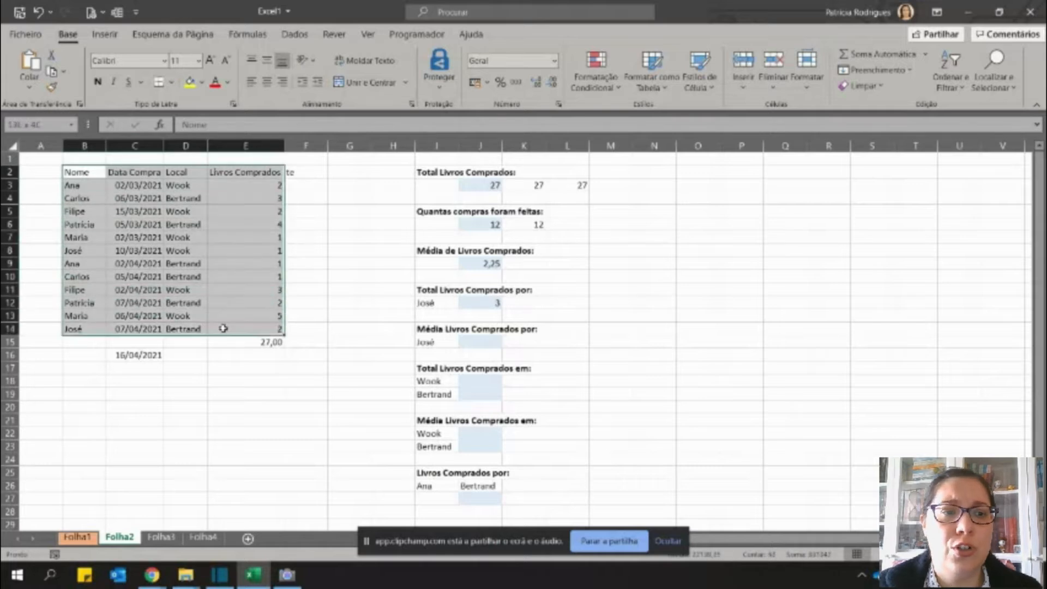
left_click(171, 82)
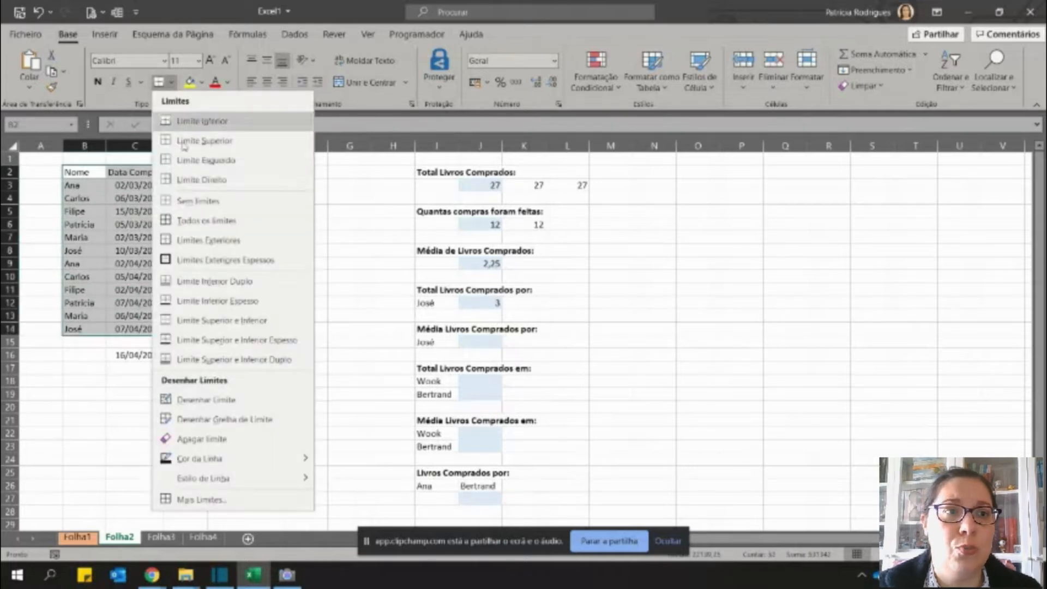
left_click(194, 238)
Give the table's header row B2:E2 a blue fill.
left_click_drag(85, 170, 270, 171)
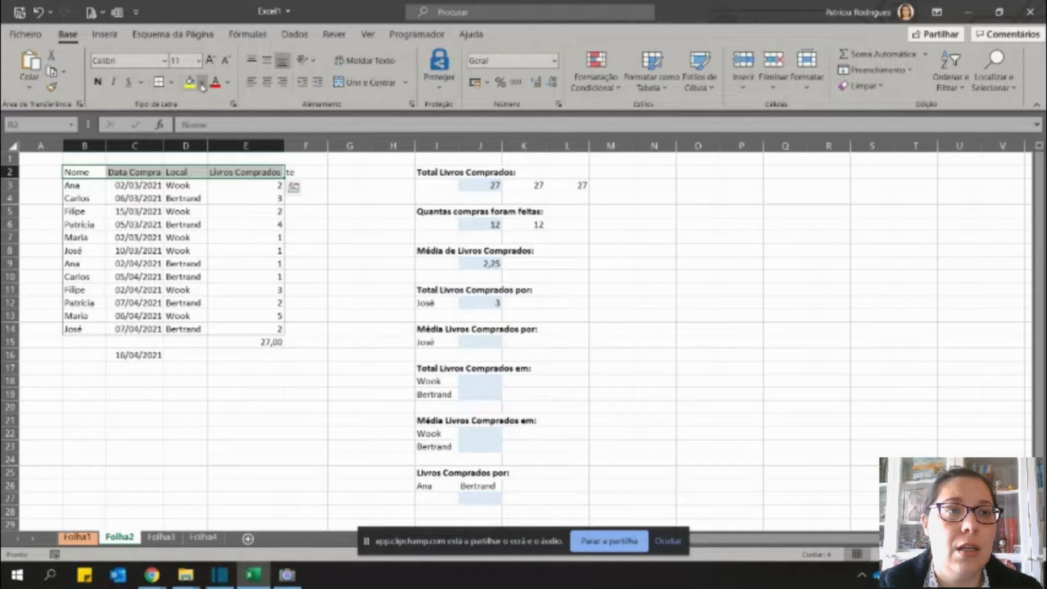
left_click(202, 83)
left_click(229, 156)
left_click(185, 224)
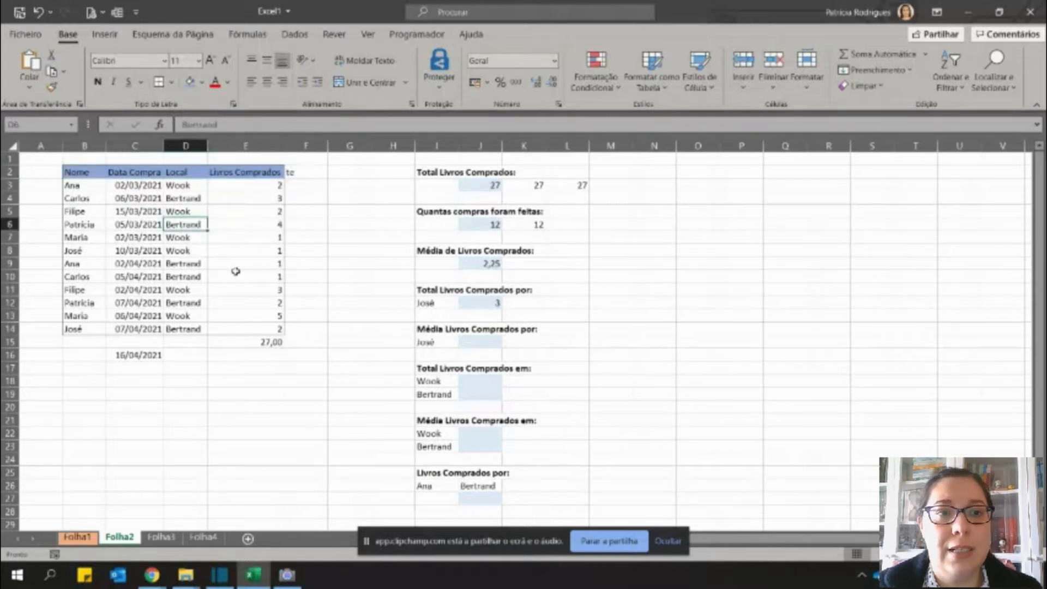
Apply all borders to every cell of the purchases table in B2:E14.
left_click_drag(86, 172, 240, 325)
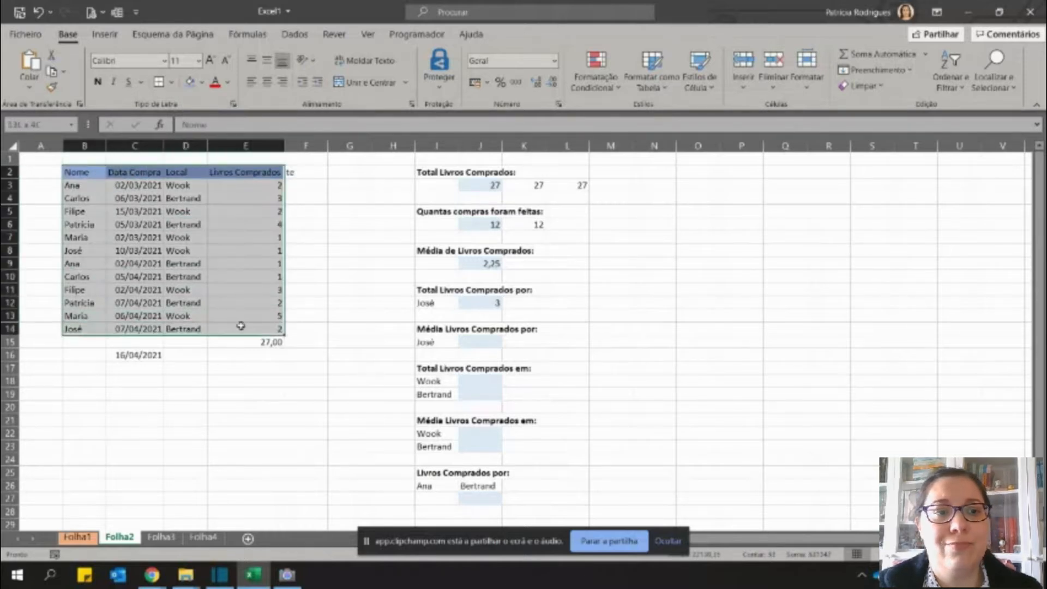
left_click(171, 82)
left_click(181, 222)
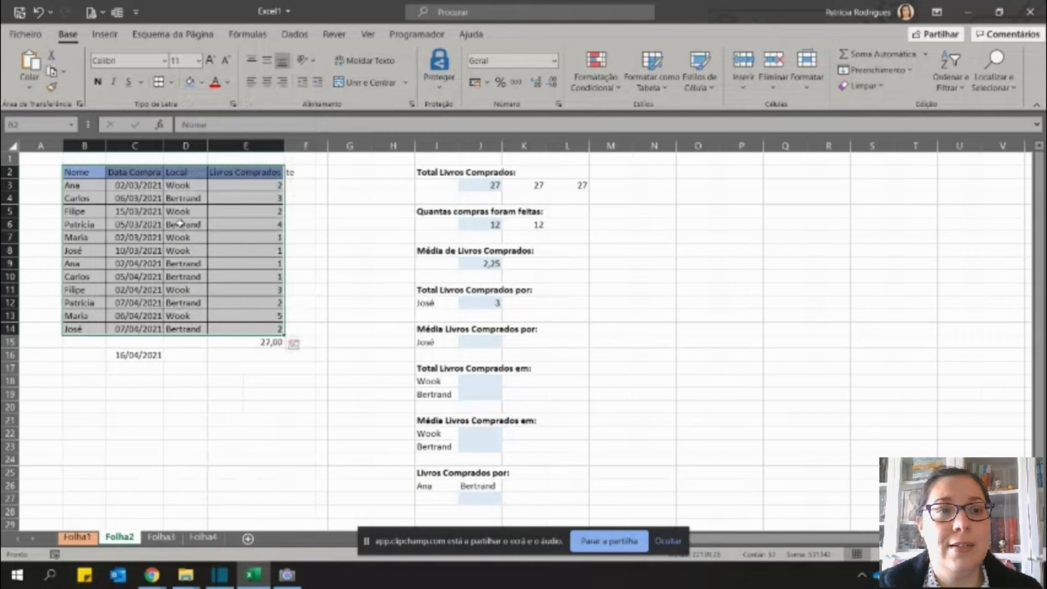
left_click(181, 222)
left_click(182, 237)
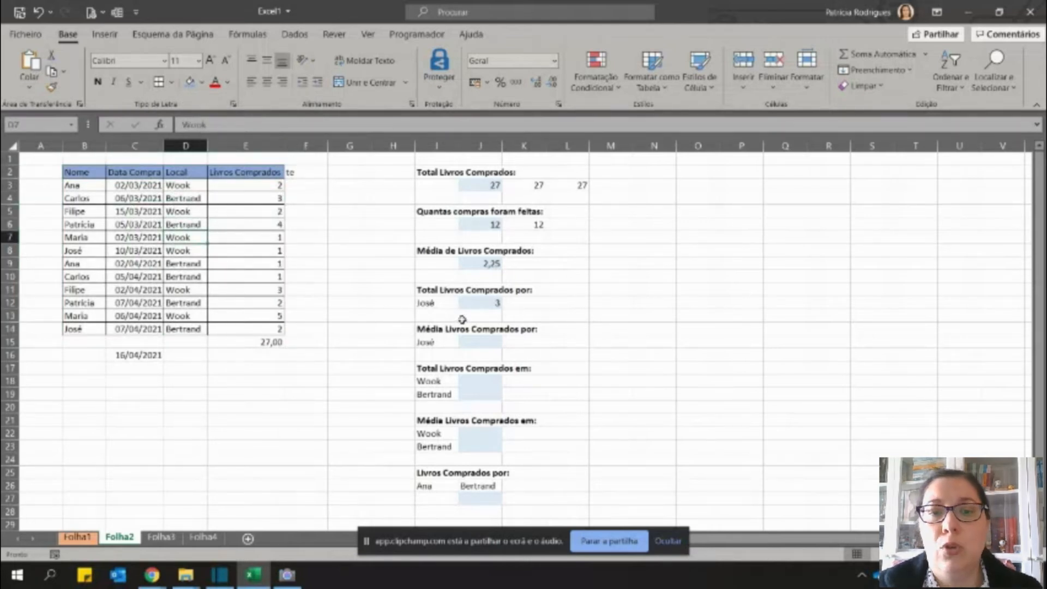
Enter another buyer's first name from the Nome column in cell L12.
left_click(475, 305)
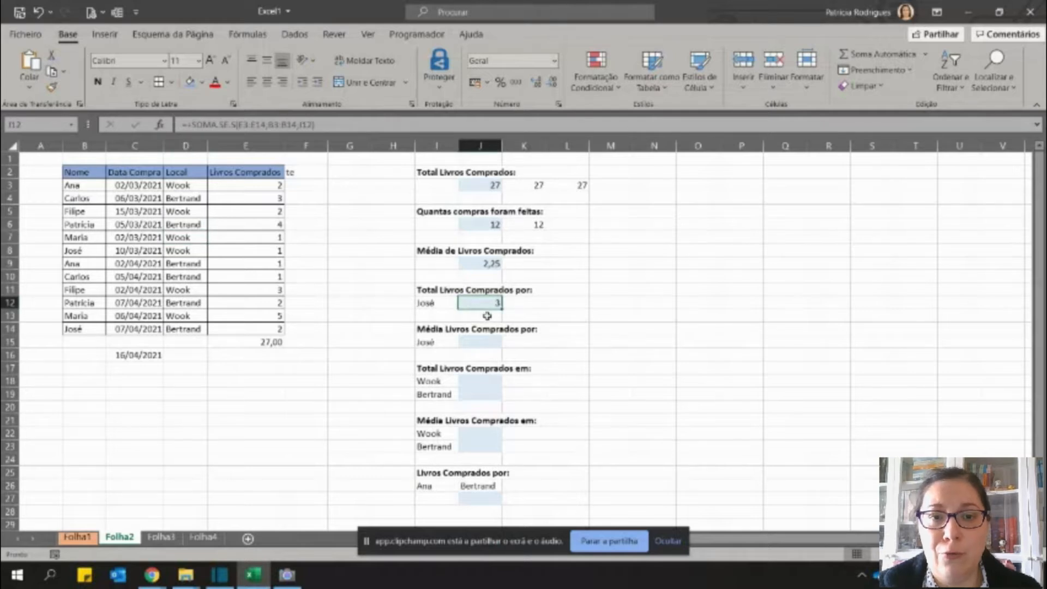
left_click(458, 316)
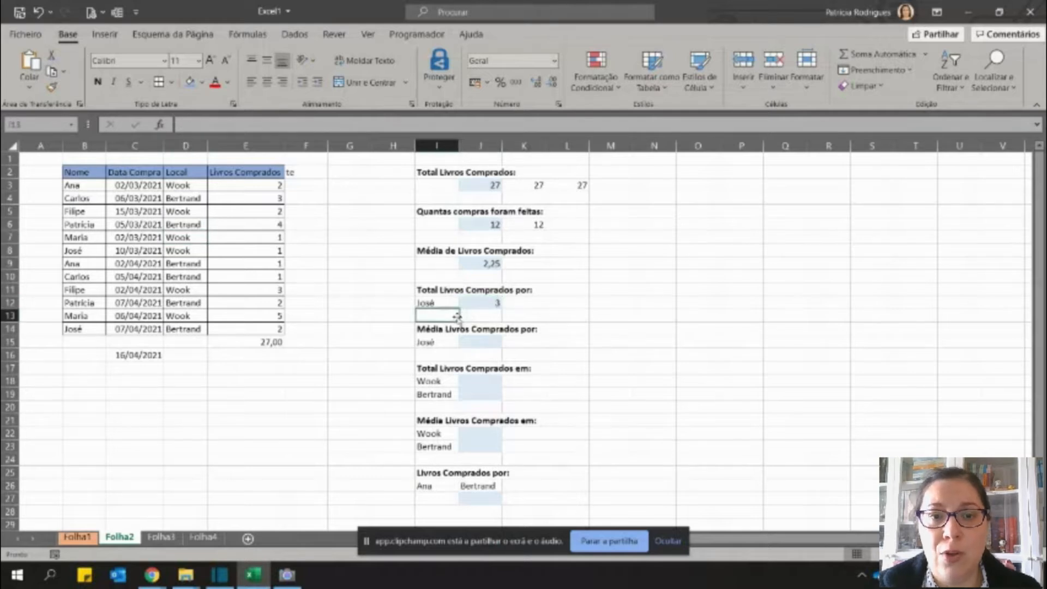
left_click(548, 307)
left_click(431, 304)
left_click(567, 304)
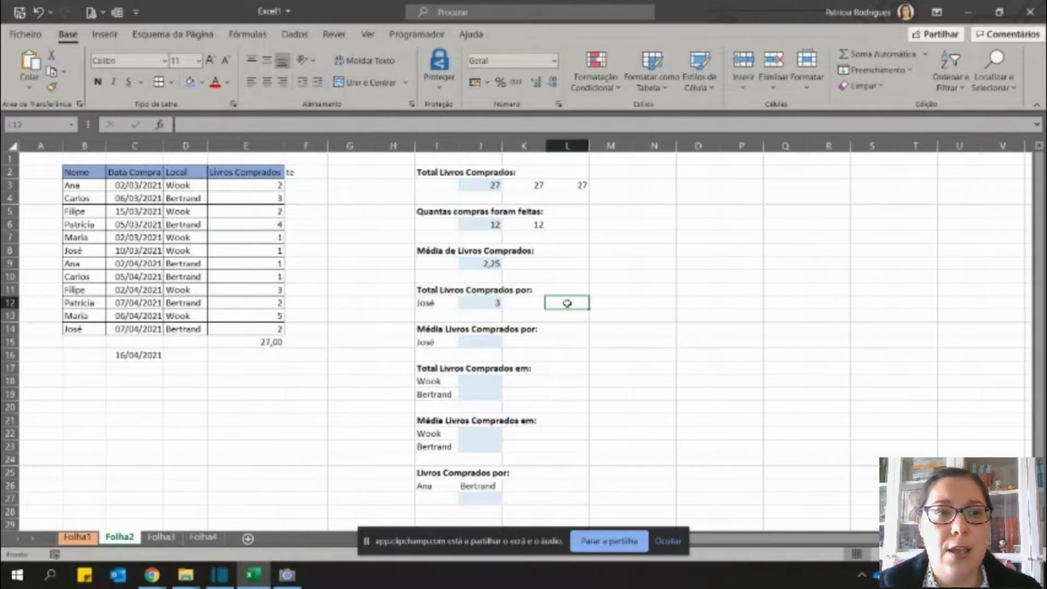
type("Maria")
key("Return")
Copy the SOMA.SE.S formula from J12 into M12, beside the newly entered name.
key("Up")
key("Left")
key("Left")
key("ctrl+c")
key("Right")
key("Right")
key("Right")
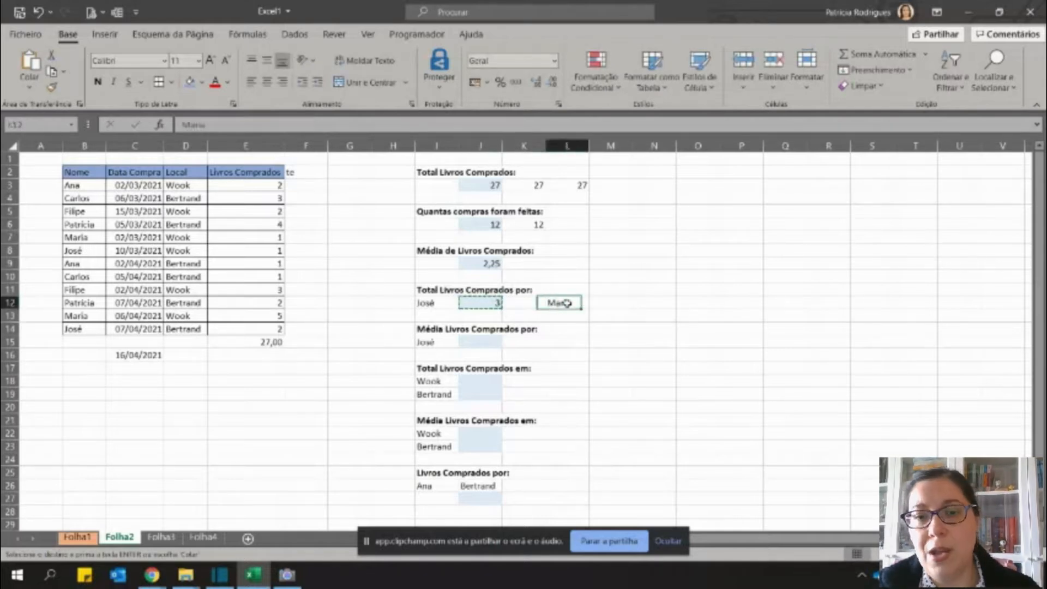
key("ctrl+v")
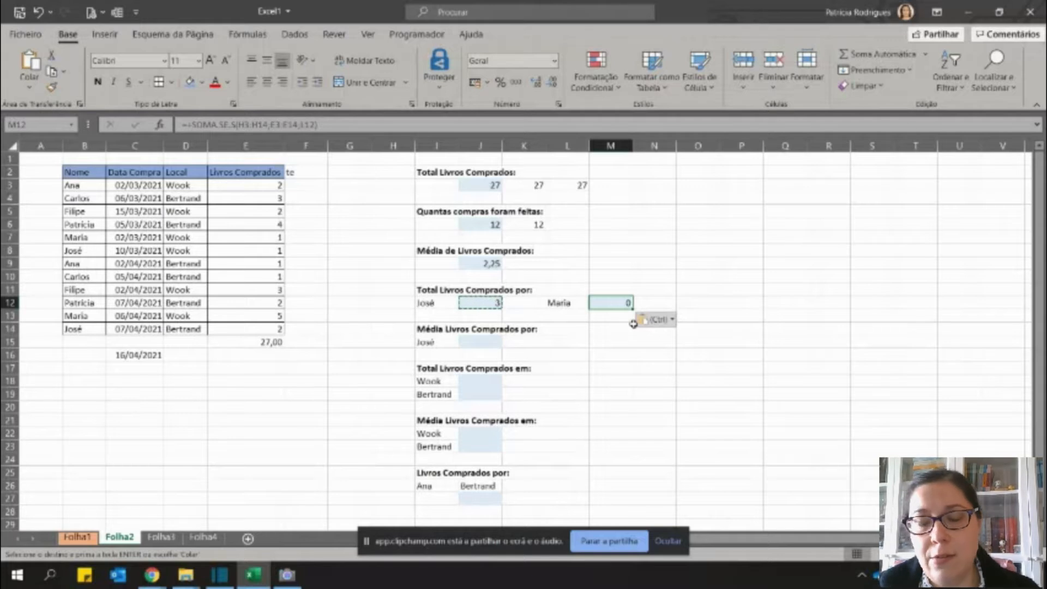
Compare the cell references in the original SOMA.SE.S formula in J12 with those in the copy in M12.
key("F2")
key("Escape")
double_click(487, 304)
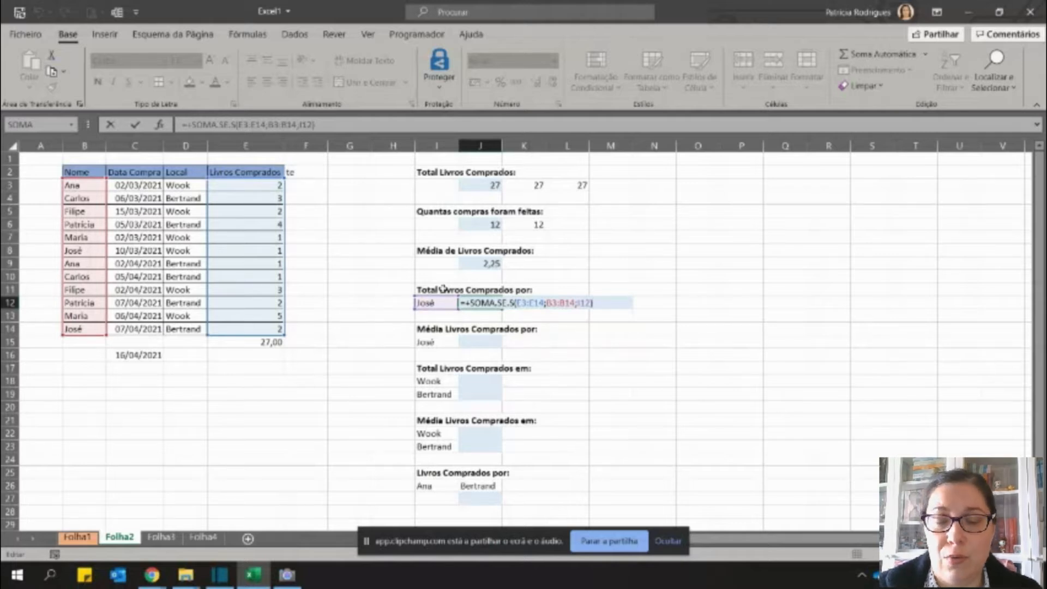
key("Return")
double_click(616, 305)
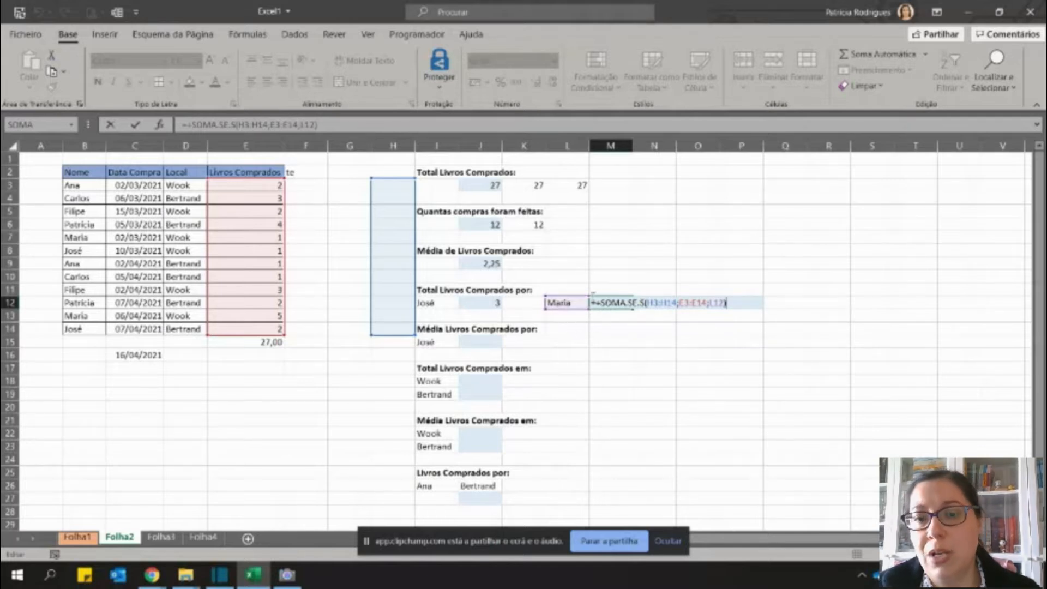
left_click(610, 304)
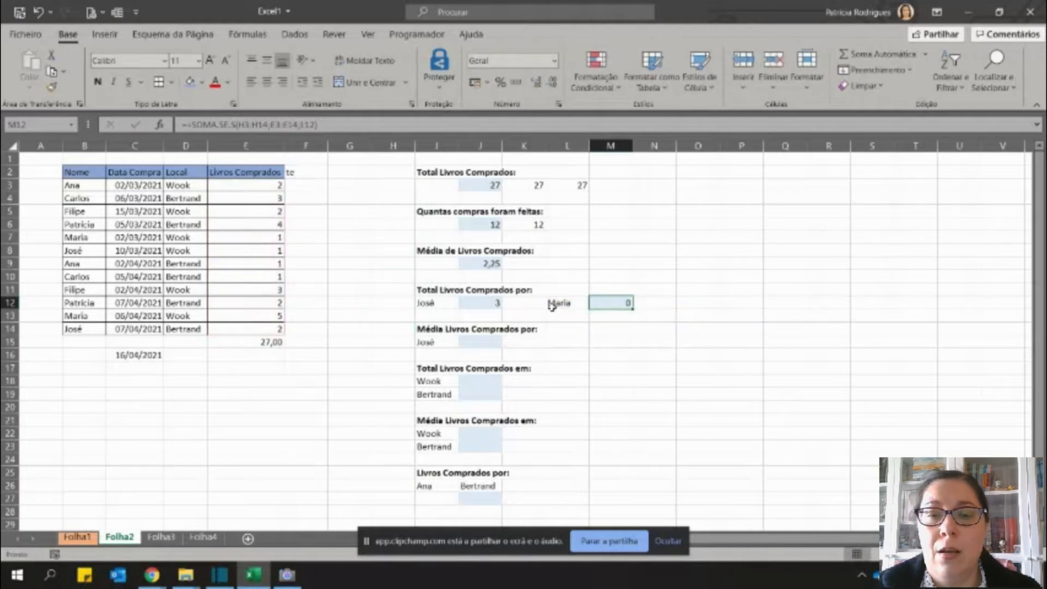
Copy the SOMA.SE.S formula from J12 into L13 and inspect the ranges it refers to.
left_click(498, 303)
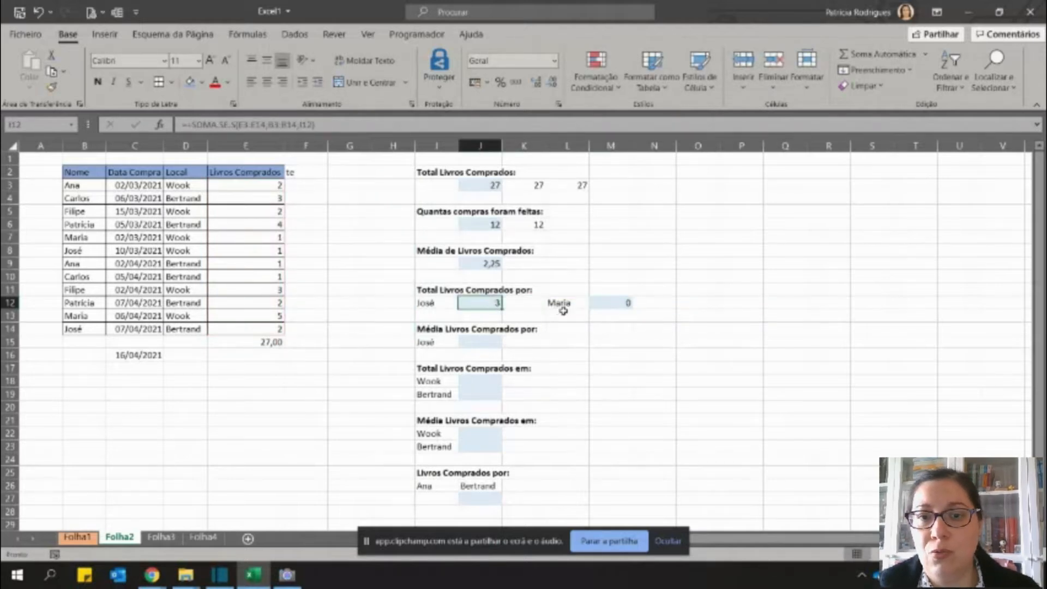
key("ctrl+c")
left_click(563, 314)
key("ctrl+v")
double_click(566, 316)
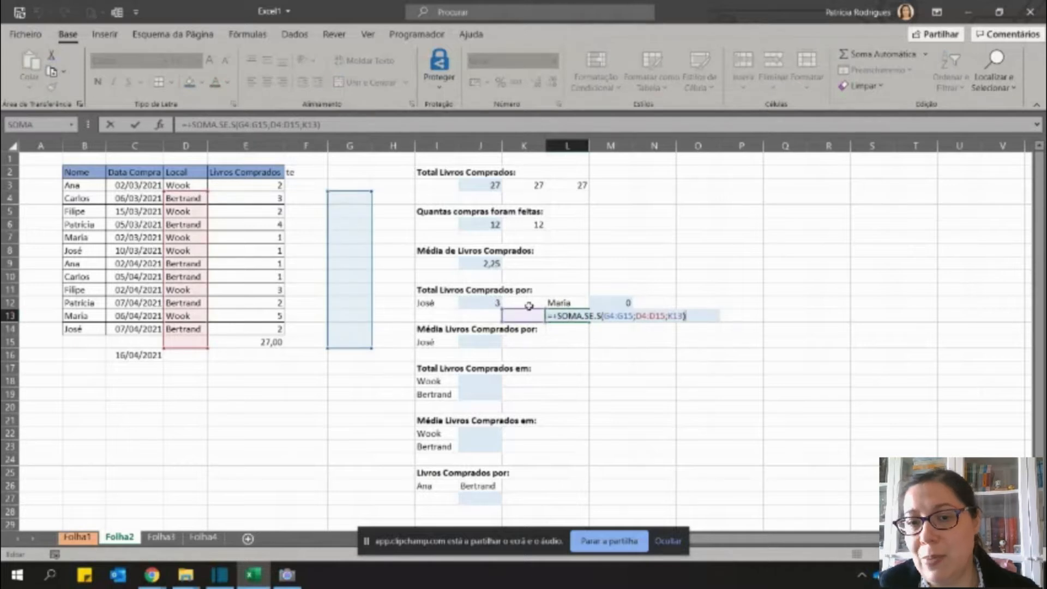
key("Escape")
Redirect the M12 formula's sum range to E3:E14 and its criteria range to B3:B14, and clear the cell.
left_click(613, 302)
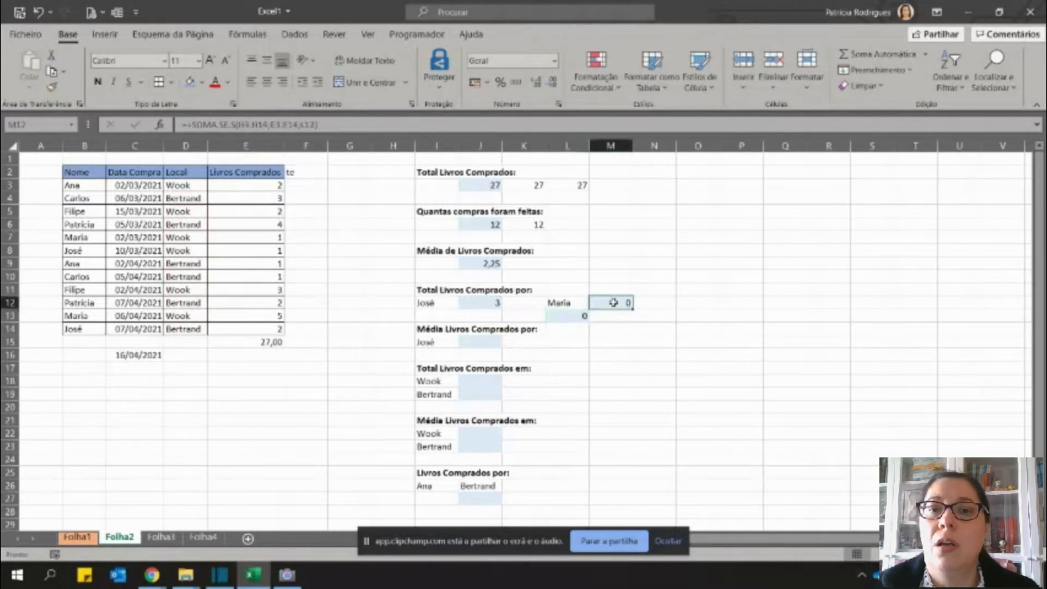
double_click(613, 302)
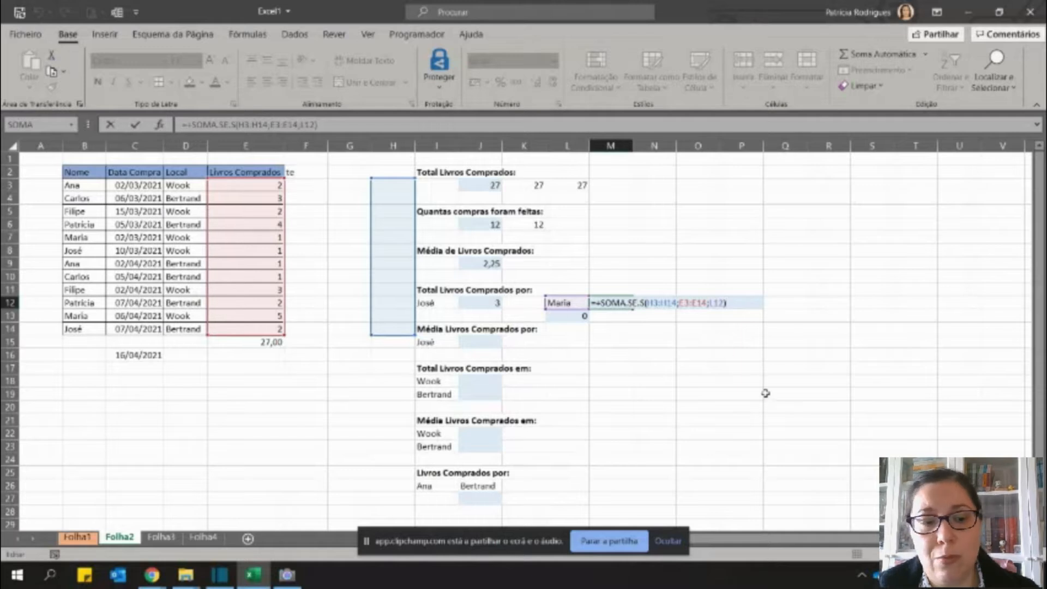
key("Escape")
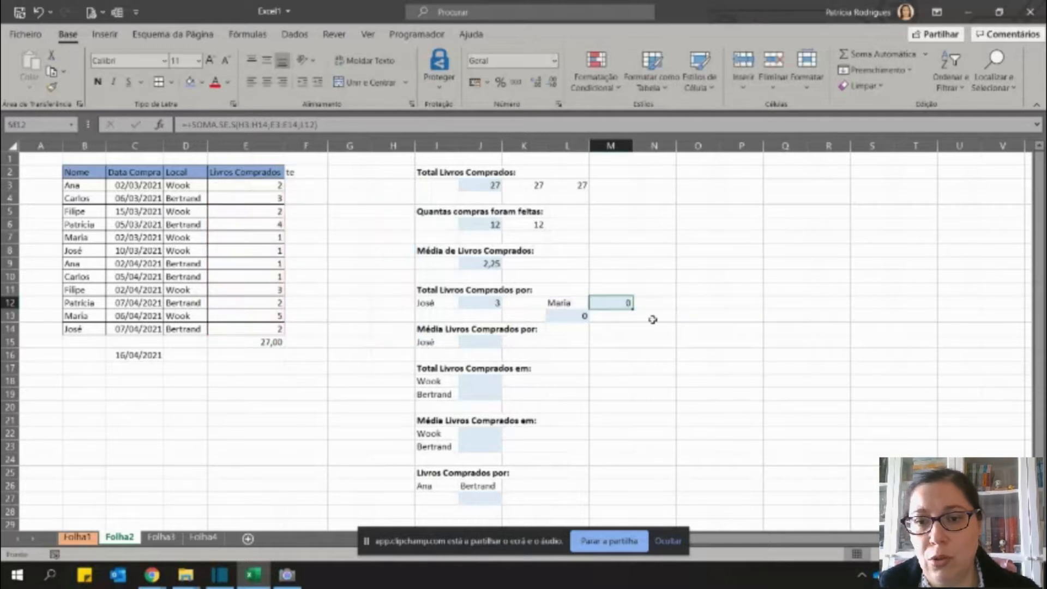
key("F2")
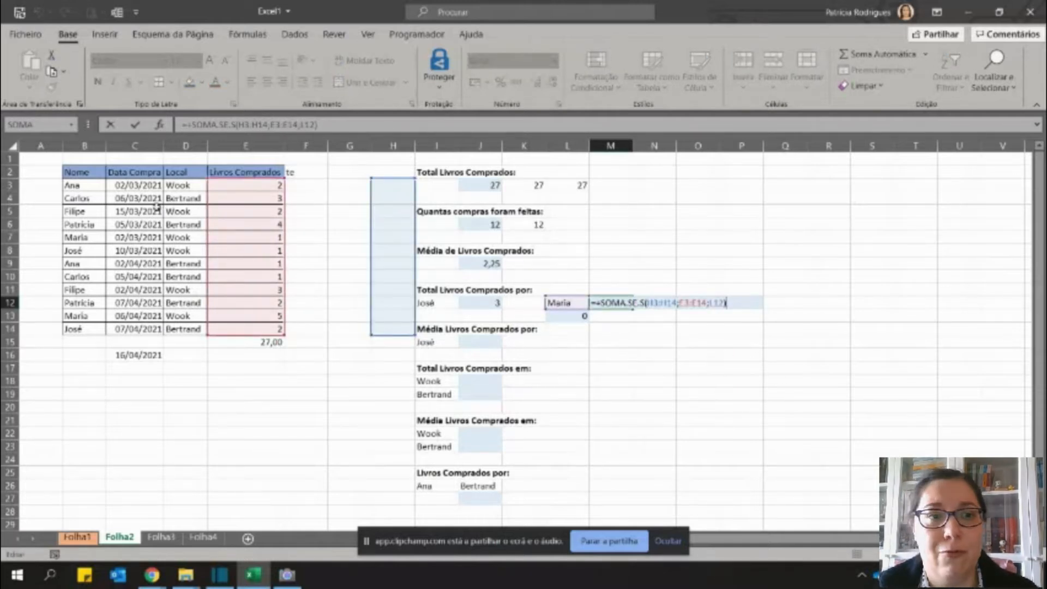
left_click_drag(205, 225, 61, 224)
left_click_drag(369, 223, 251, 224)
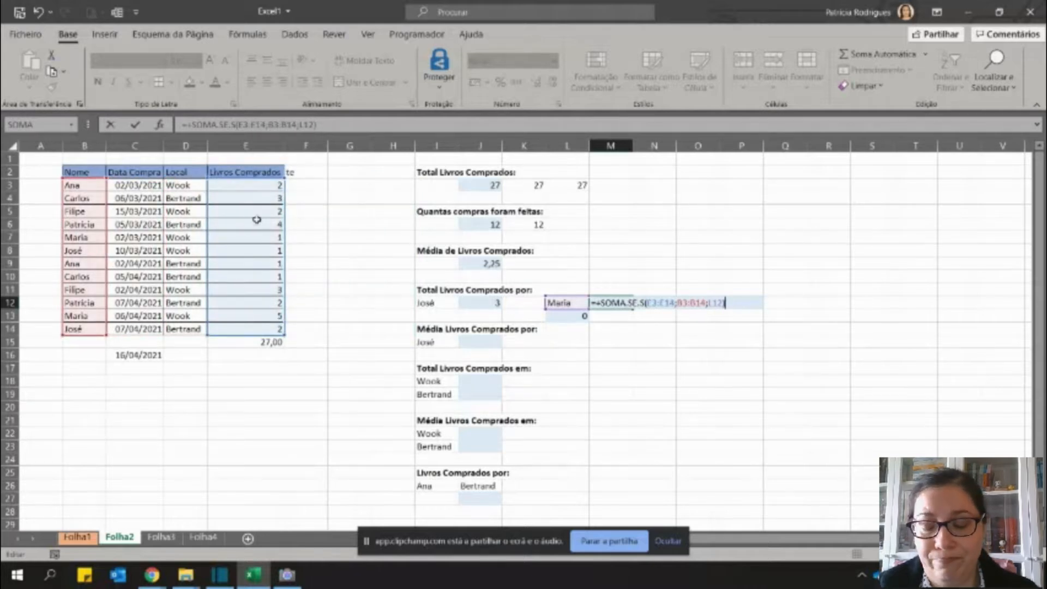
key("Return")
key("Up")
key("Delete")
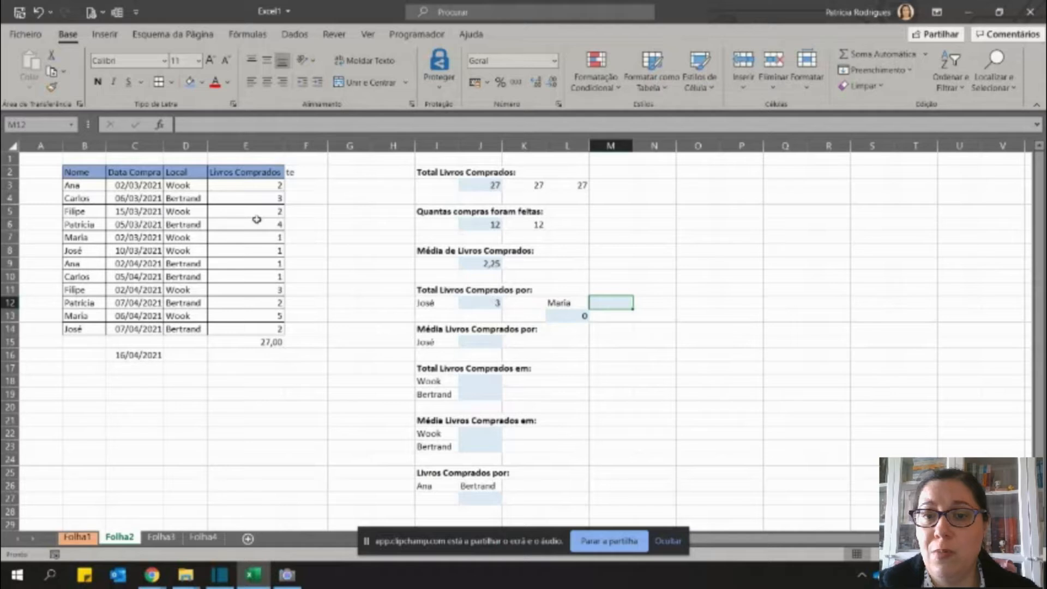
Make the sum range in J12's SOMA.SE.S formula absolute as $E$3:$E$14.
key("Left")
key("Left")
key("Left")
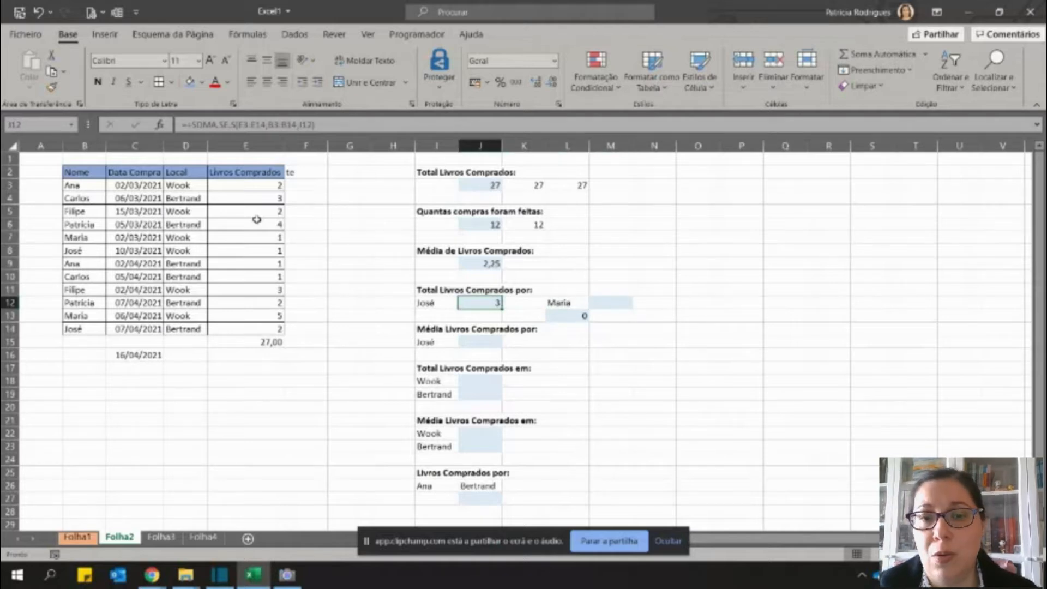
key("F2")
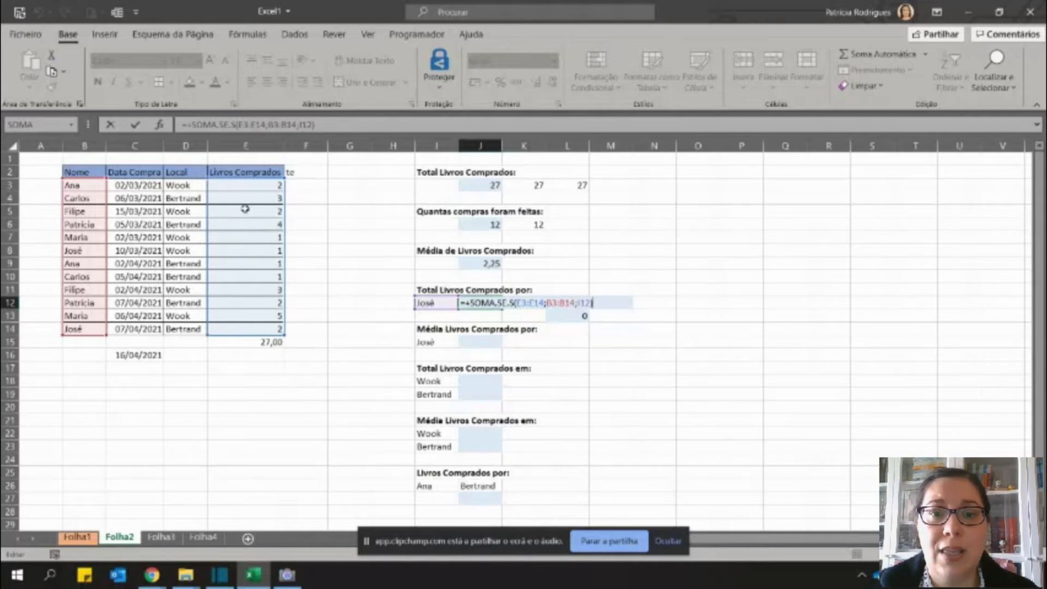
left_click(520, 302)
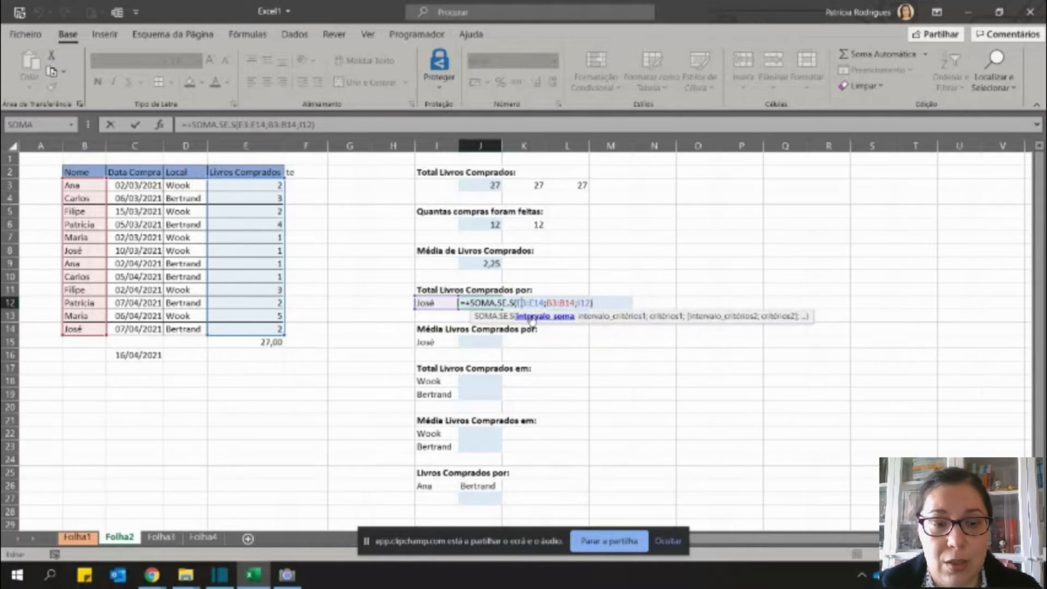
key("F4")
left_click(545, 303)
key("F4")
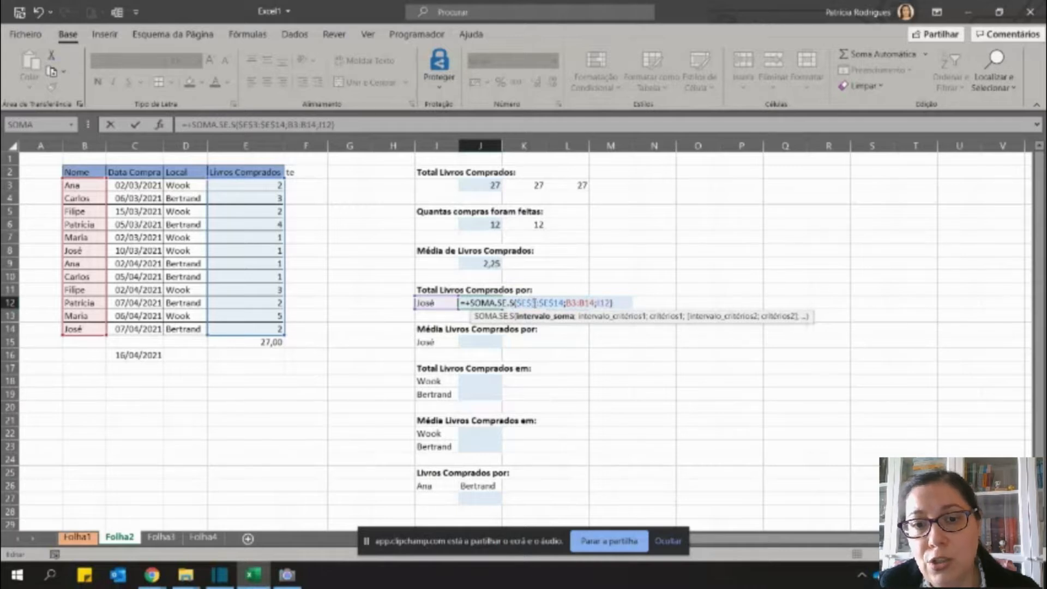
key("F4")
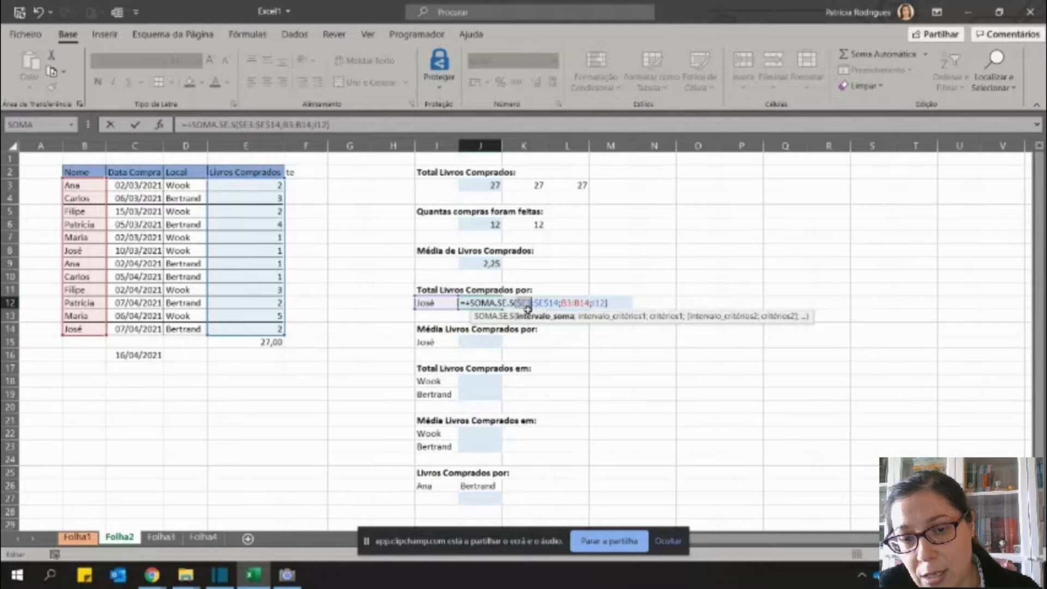
key("F4")
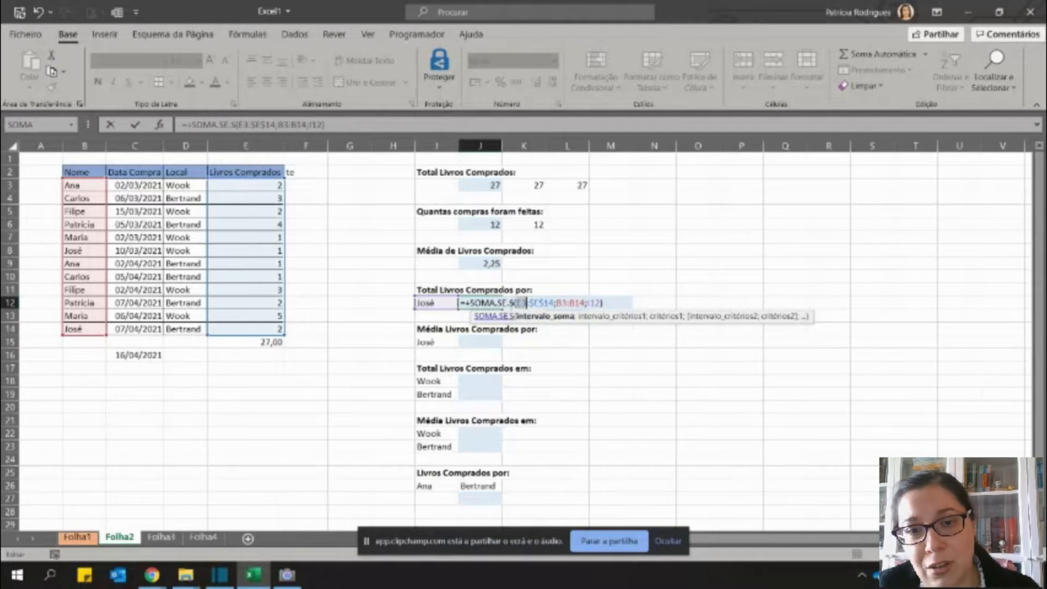
key("F4")
Make the criteria range in J12's SOMA.SE.S formula absolute as $B$3:$B$14.
left_click(569, 304)
key("F4")
left_click(594, 303)
key("F4")
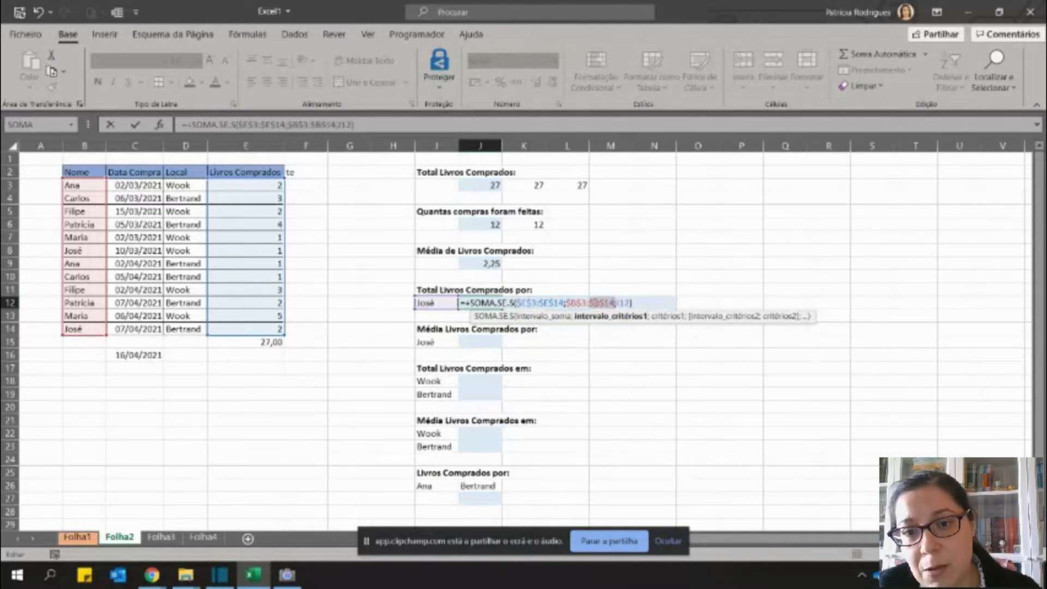
key("Return")
Copy the J12 formula with its fixed ranges into M12 and check the references of the copy.
key("Up")
key("ctrl+c")
key("Right")
key("Right")
key("Right")
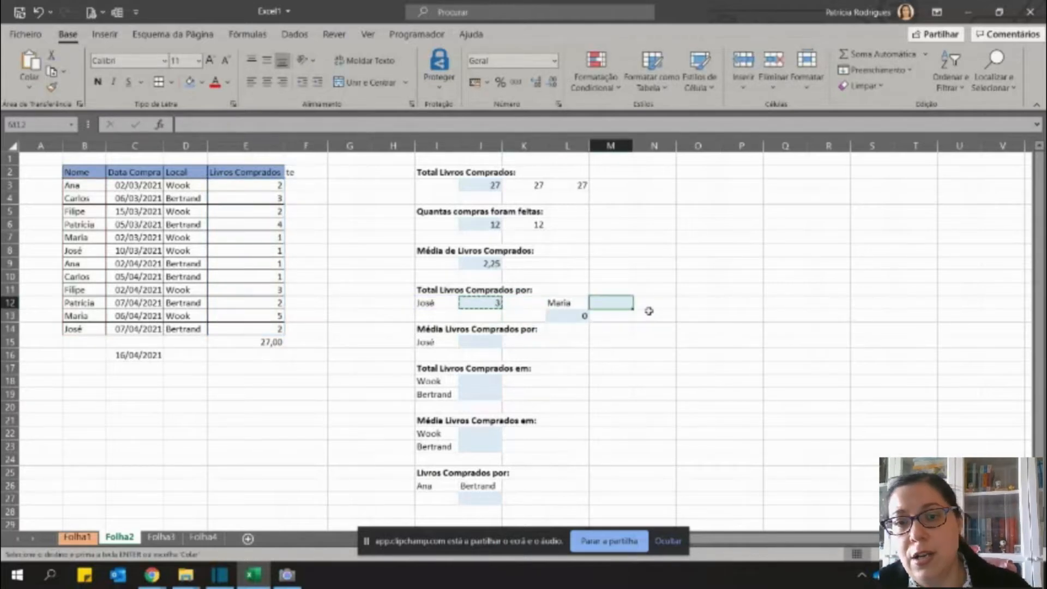
key("ctrl+v")
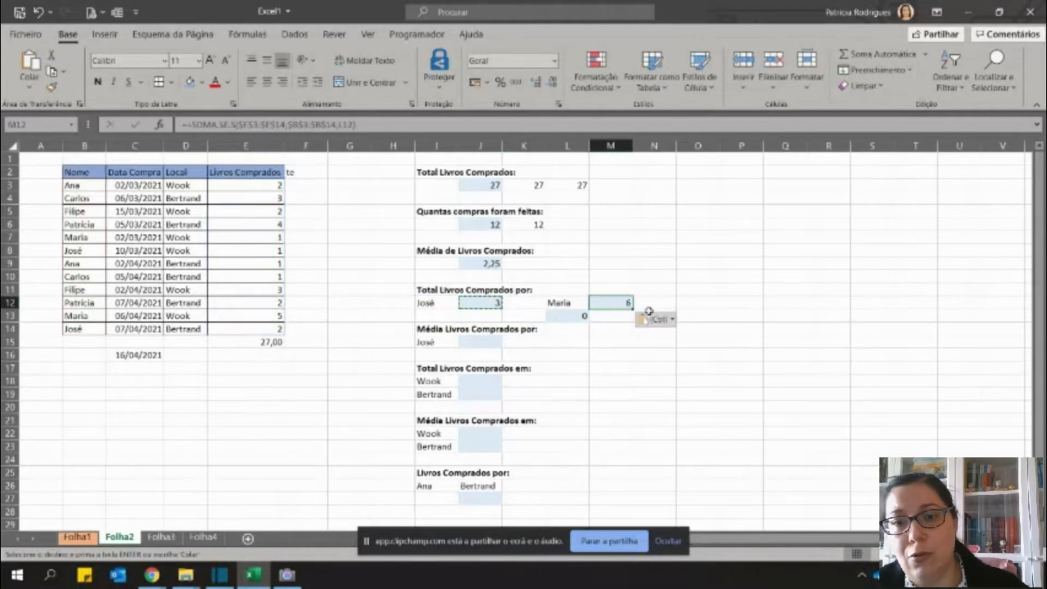
key("F2")
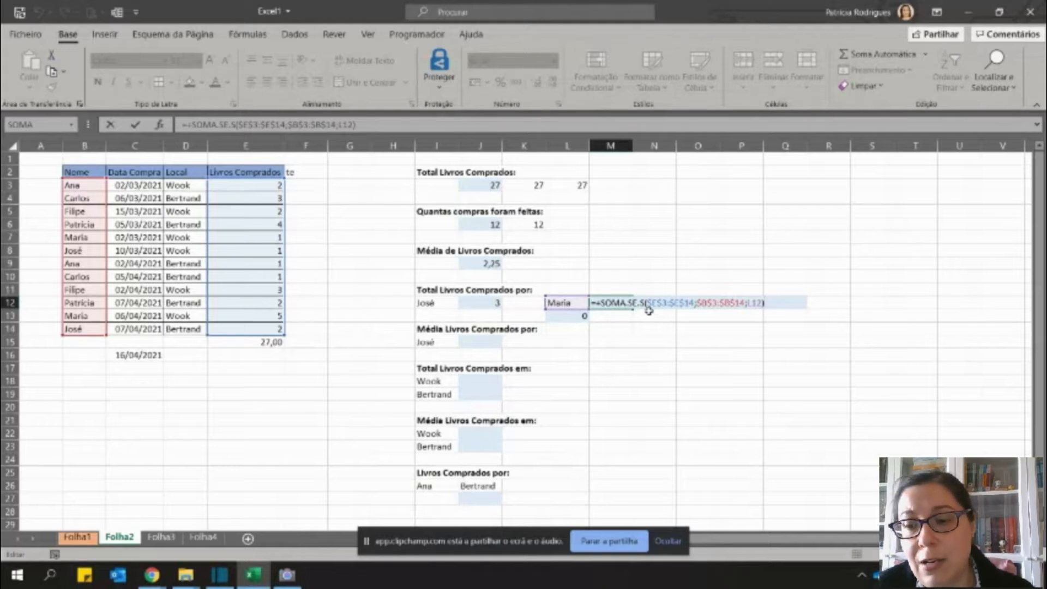
key("Escape")
key("Left")
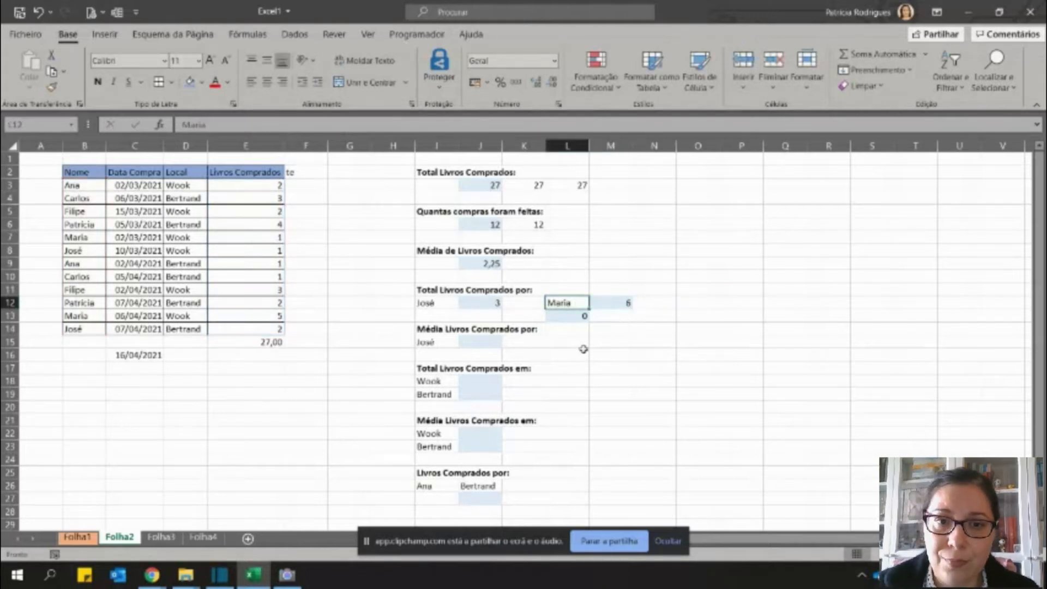
scroll(534, 347, "down", 1)
scroll(521, 347, "down", 2)
left_click(486, 304)
type("6+")
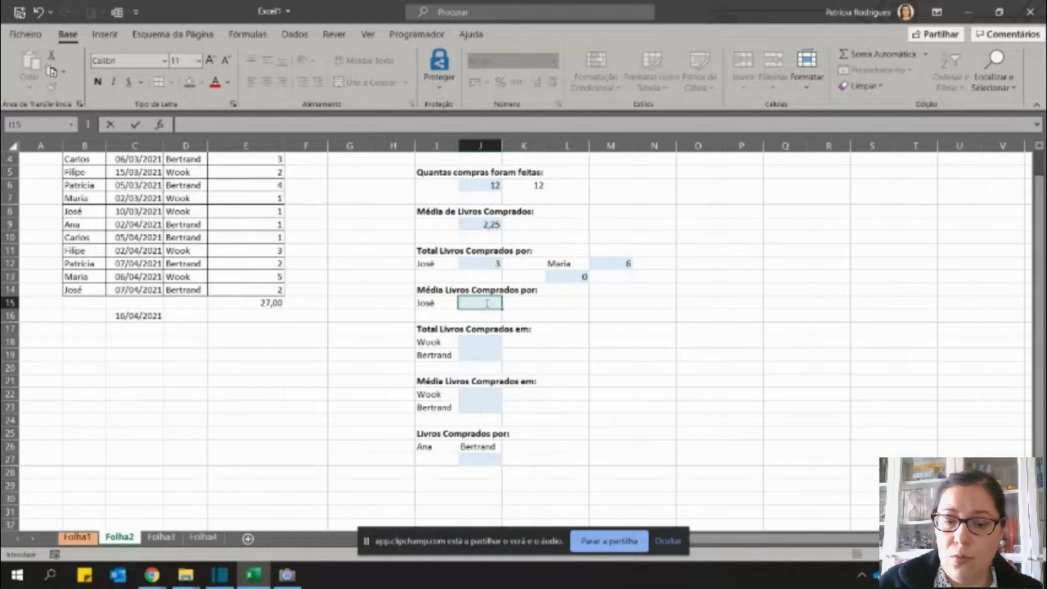
type("+mé")
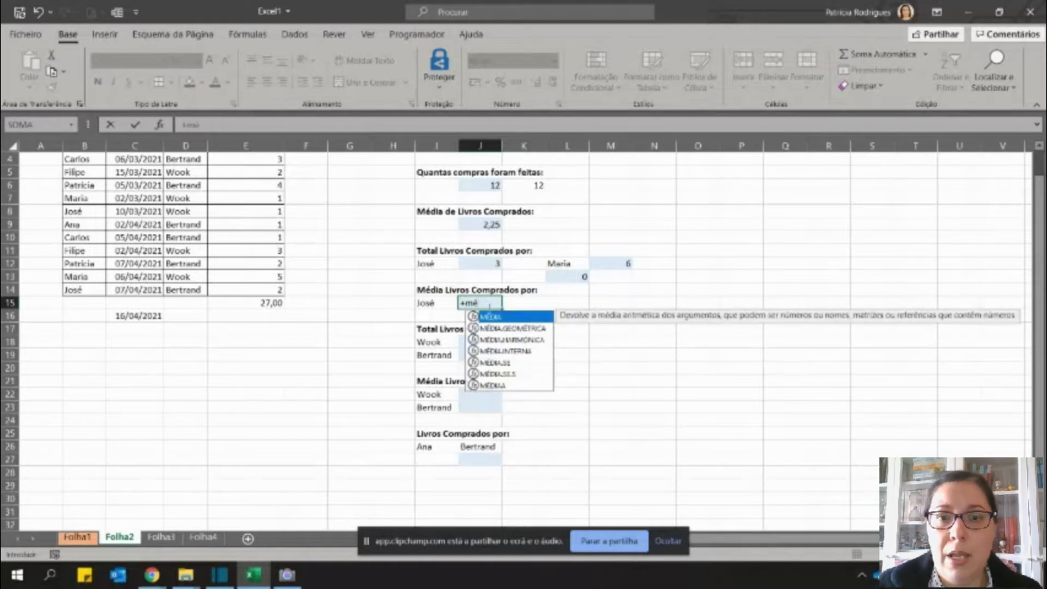
double_click(498, 374)
scroll(305, 263, "up", 3)
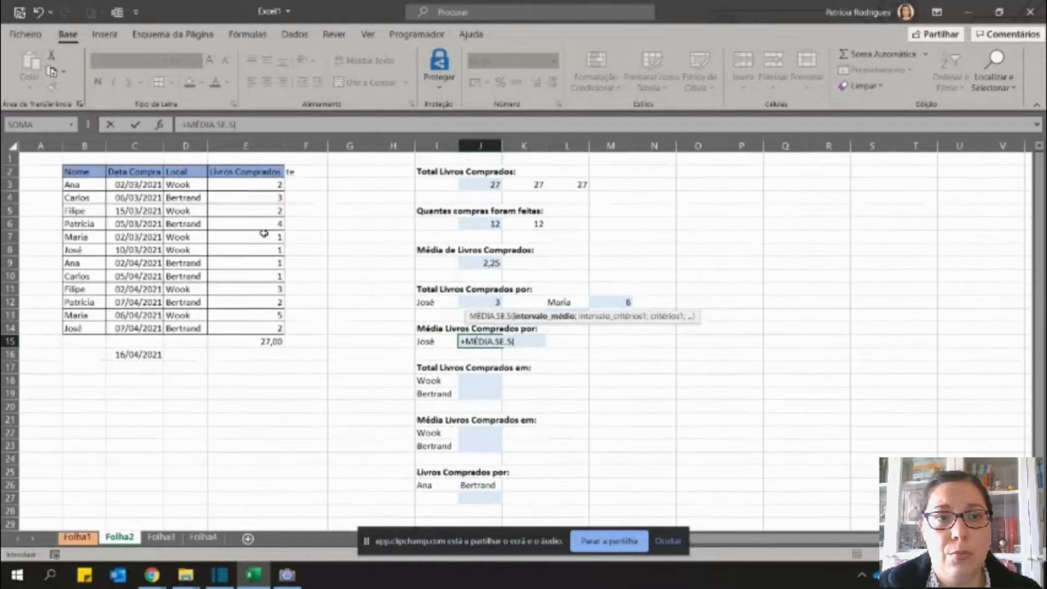
left_click(259, 186)
left_click_drag(259, 186, 264, 324)
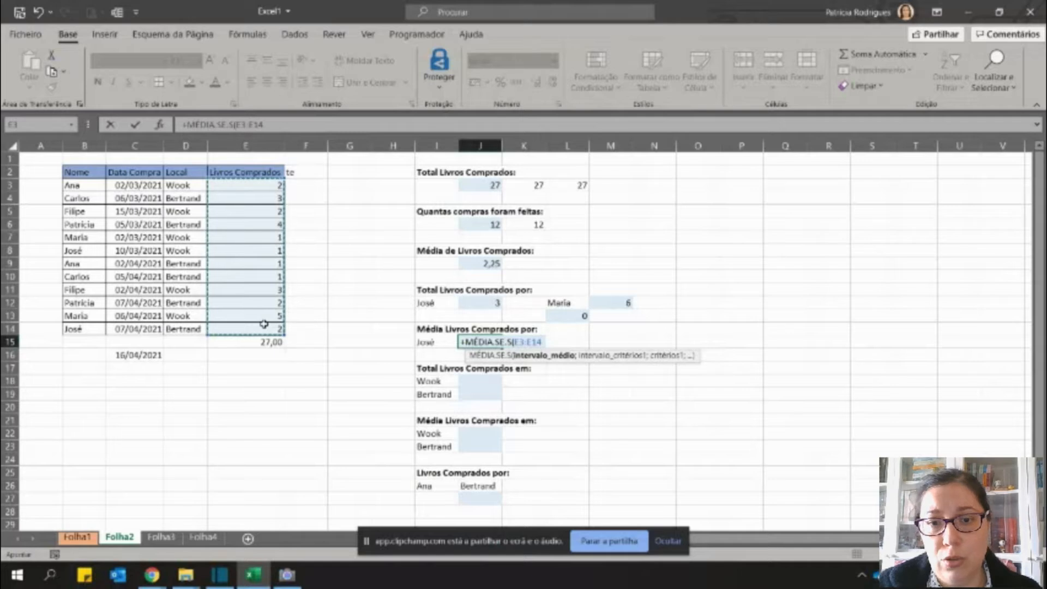
type(";")
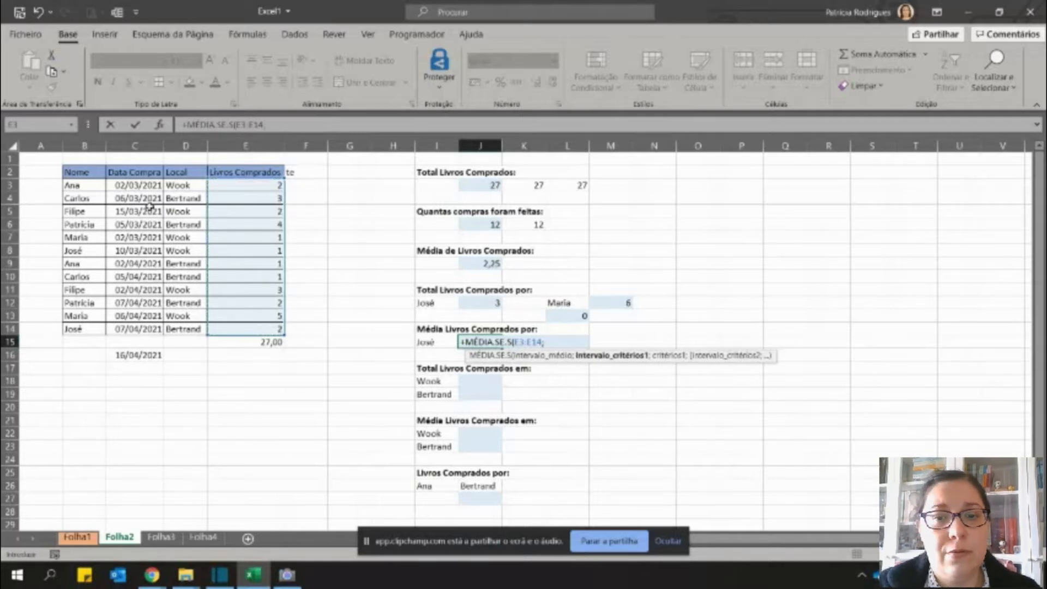
left_click_drag(98, 185, 104, 320)
type(";")
left_click(432, 342)
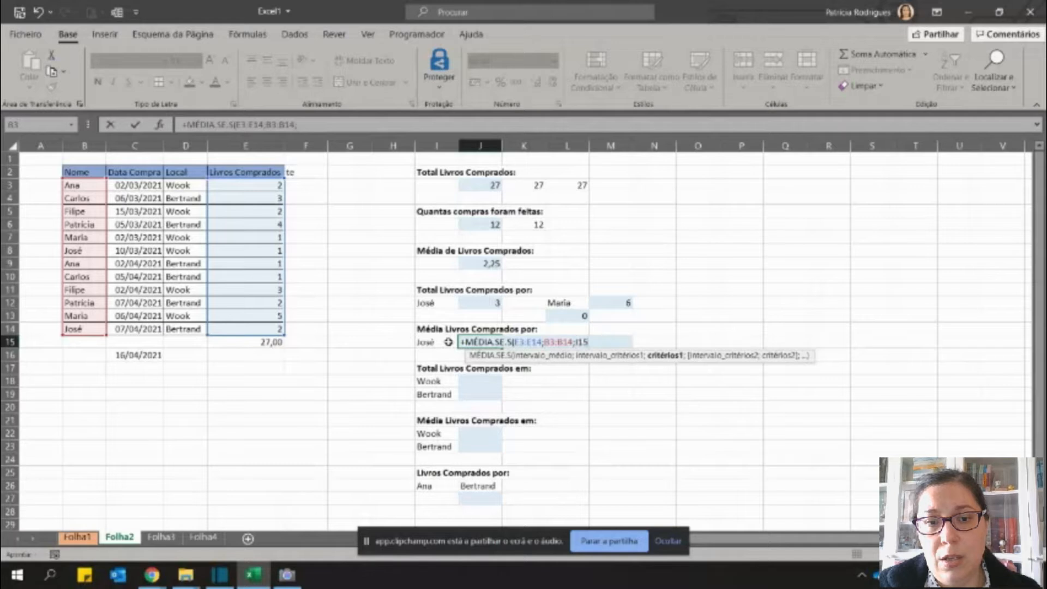
key("Escape")
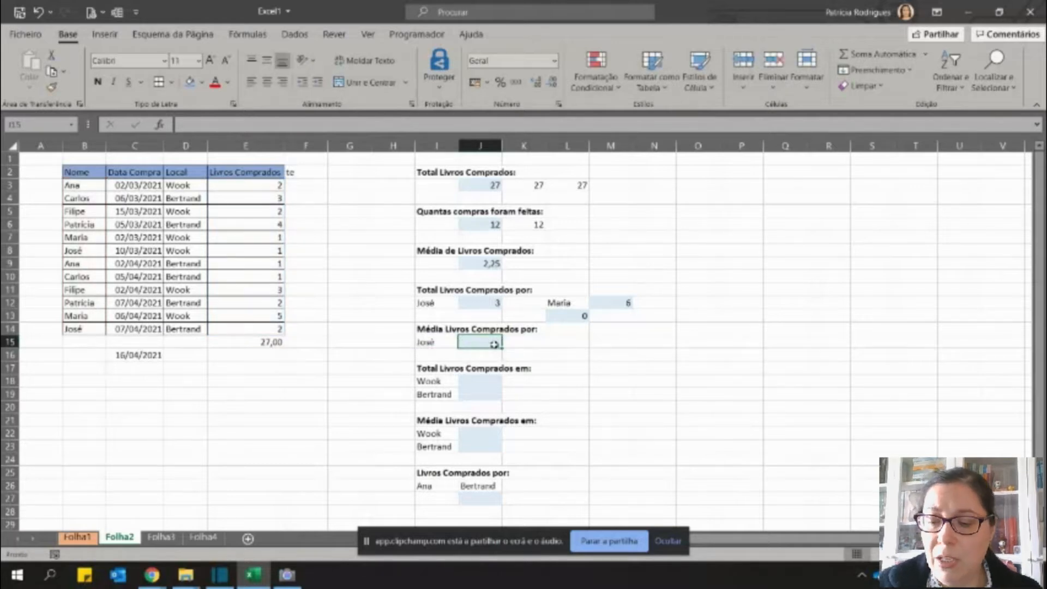
Start a MÉDIA.SE.S formula in J15 with the absolute average range $E$3:$E$14.
type("+médi")
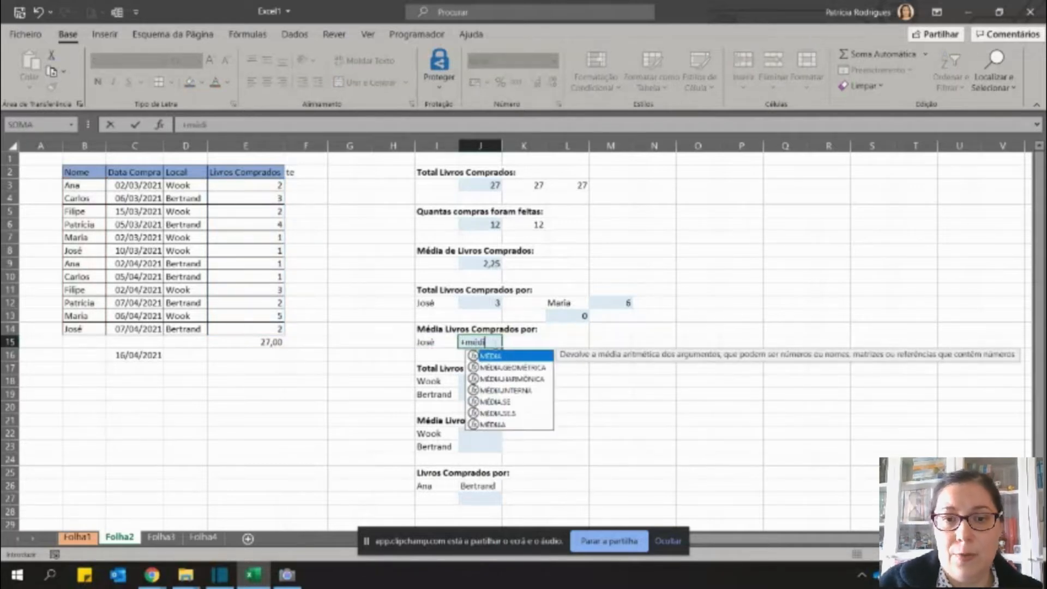
type("a")
double_click(536, 413)
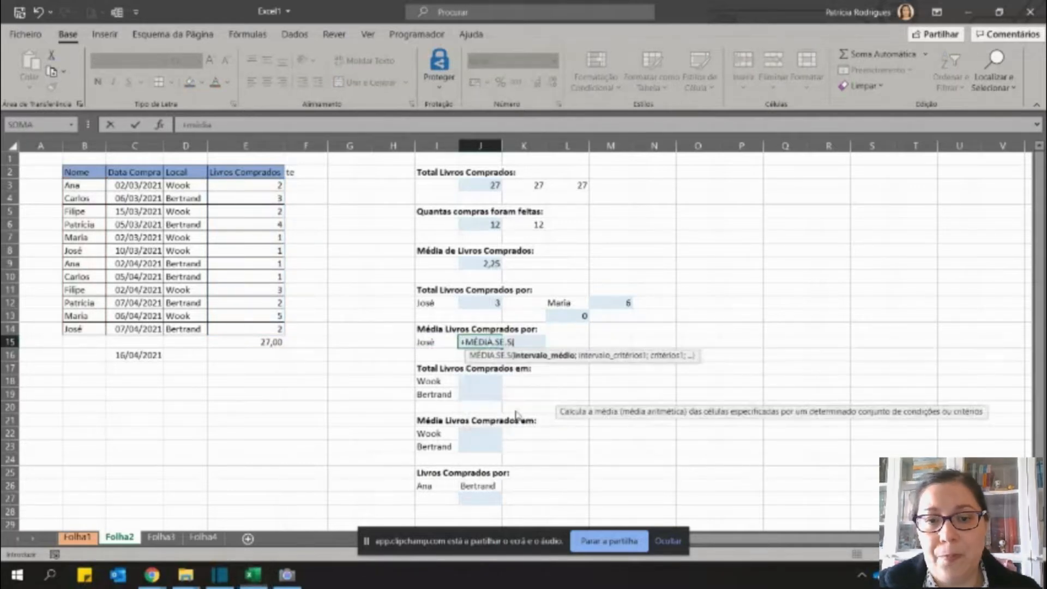
left_click_drag(251, 189, 250, 326)
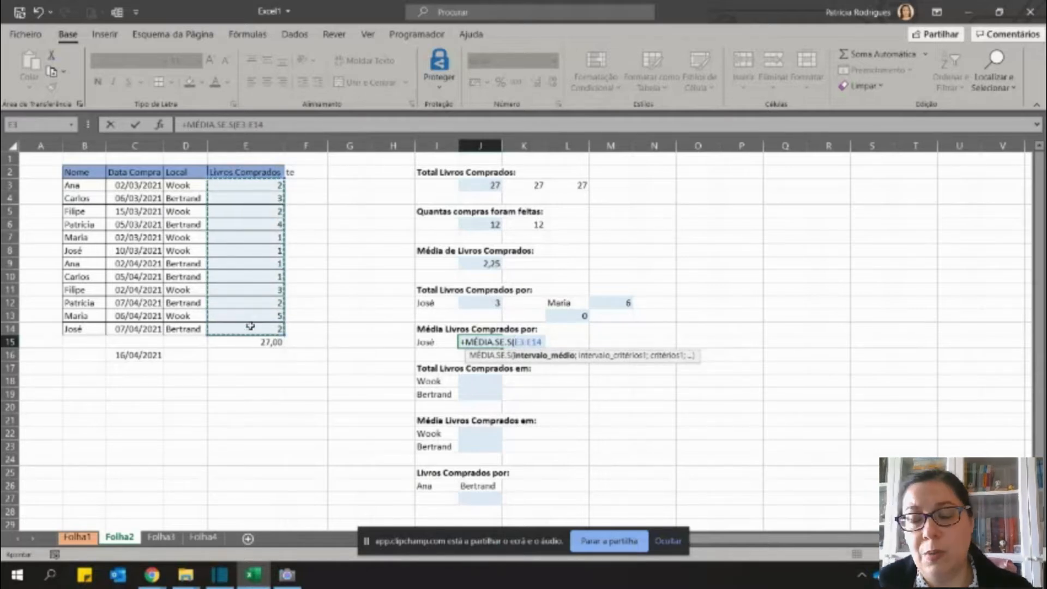
key("F4")
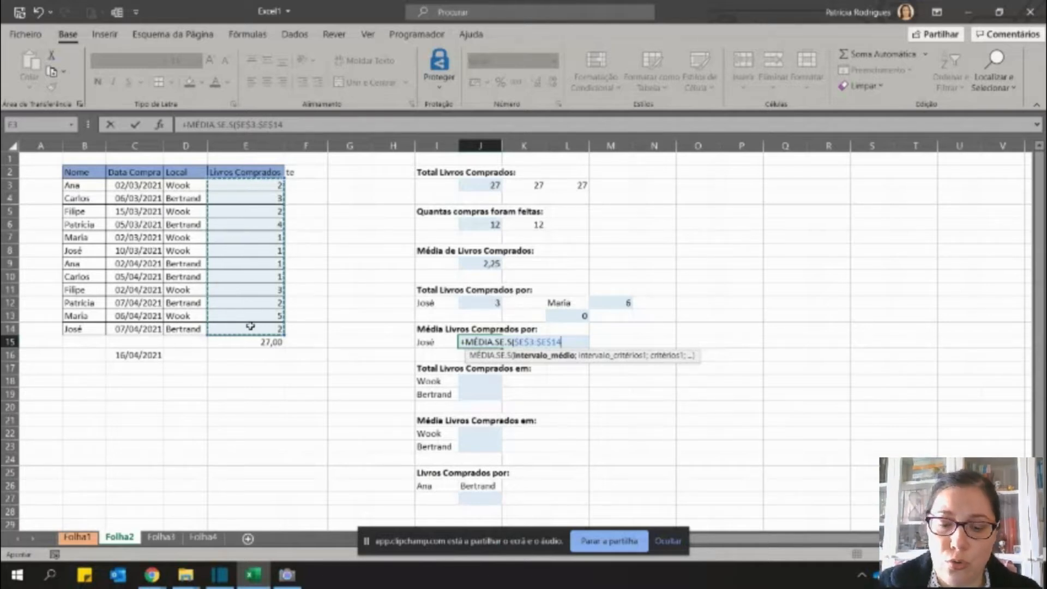
Complete J15's MÉDIA.SE.S formula with criteria range $B$3:$B$14 and criterion I15, and go to J18.
type(";")
left_click_drag(87, 185, 85, 330)
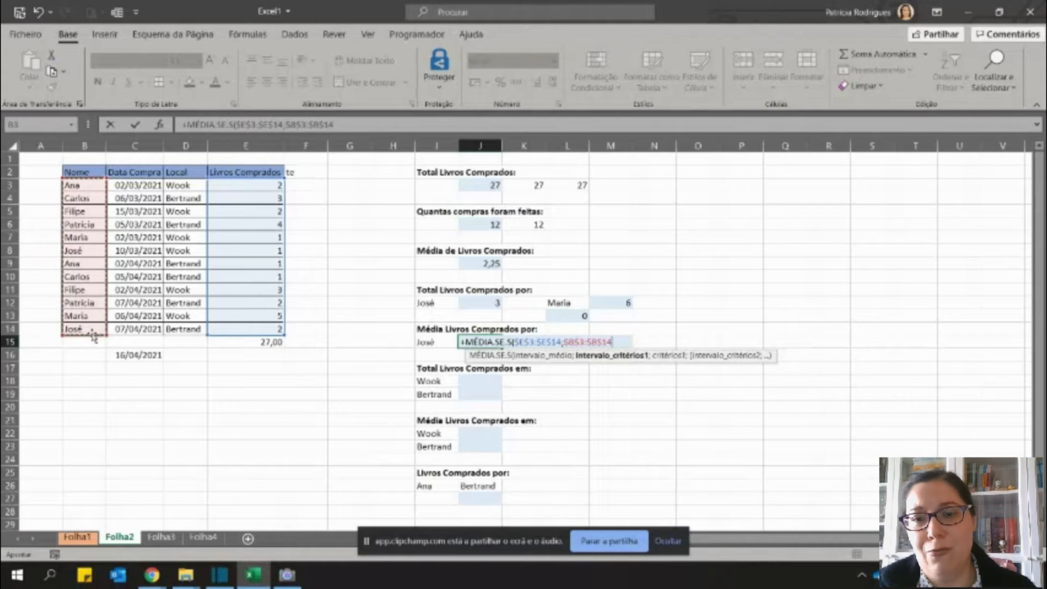
type(";")
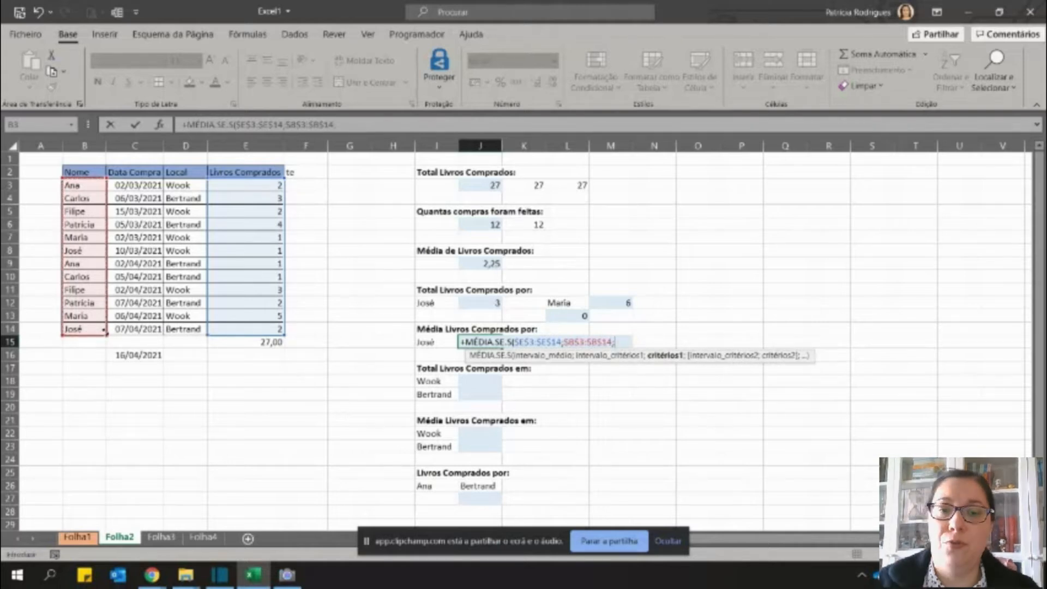
left_click(442, 344)
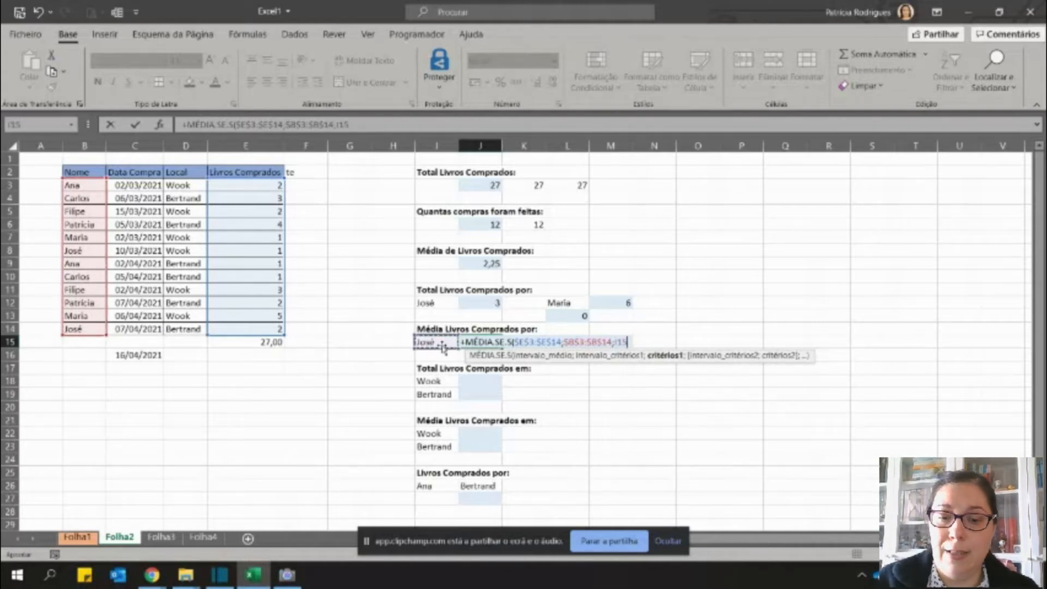
key("Return")
key("Down")
key("Down")
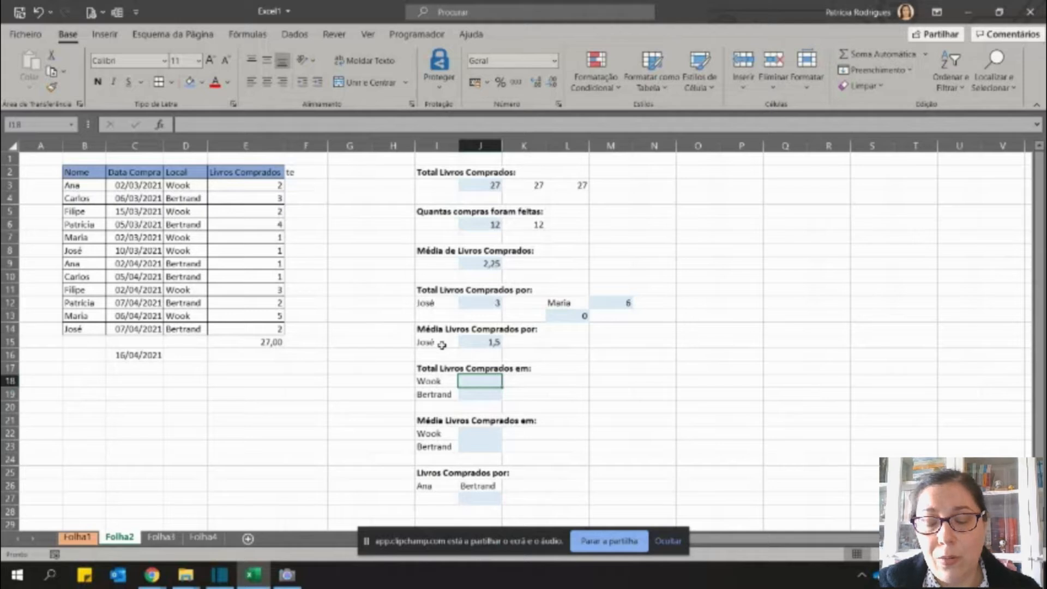
type("=se")
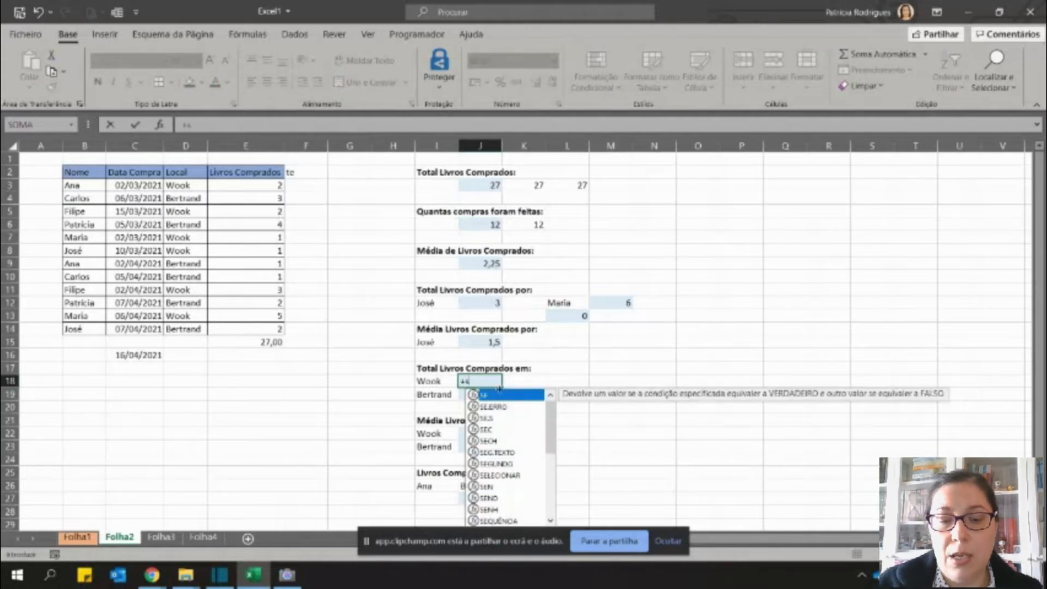
key("Escape")
key("Escape")
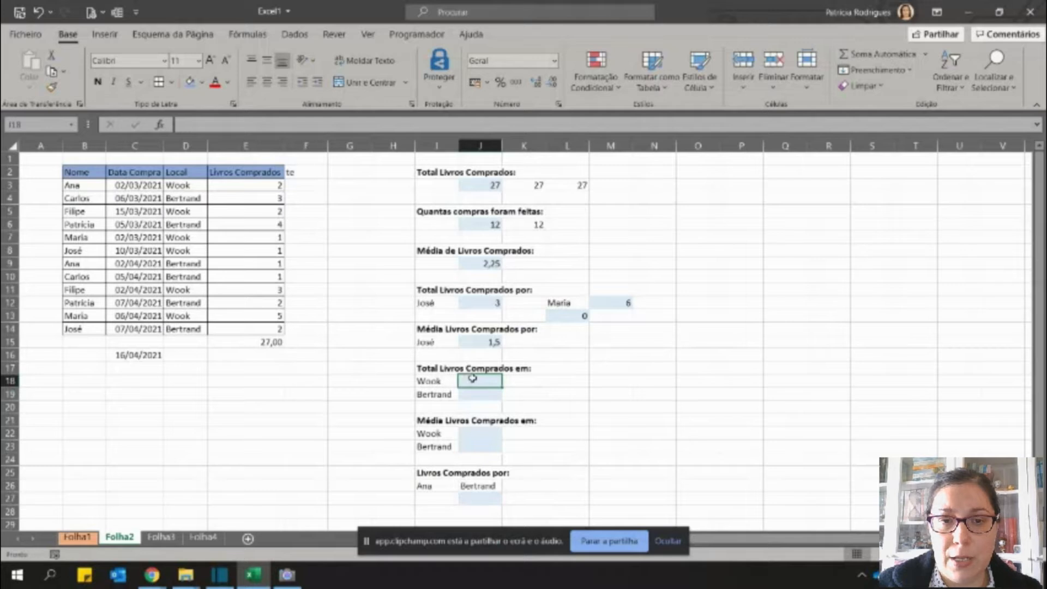
Start a SOMA.SE.S formula in J18 and open its function arguments dialog, clear of the purchases table.
left_click(279, 127)
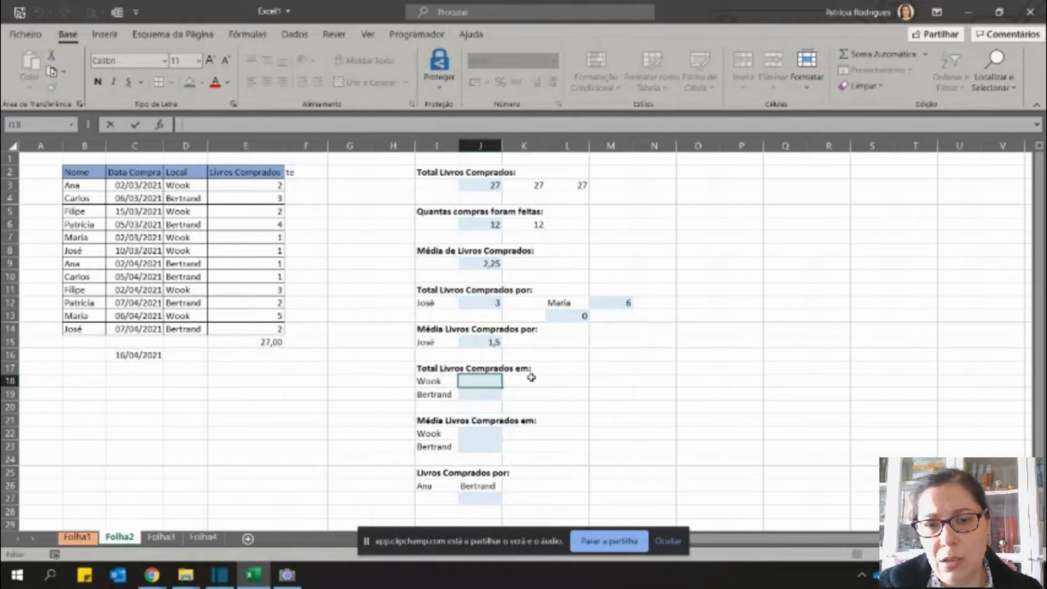
type("+som")
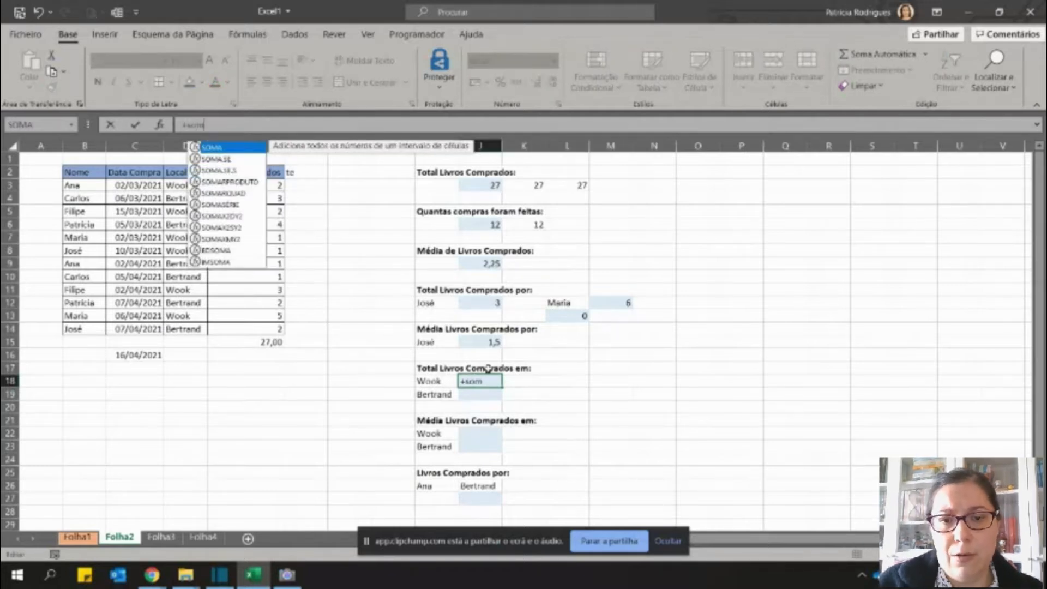
double_click(229, 171)
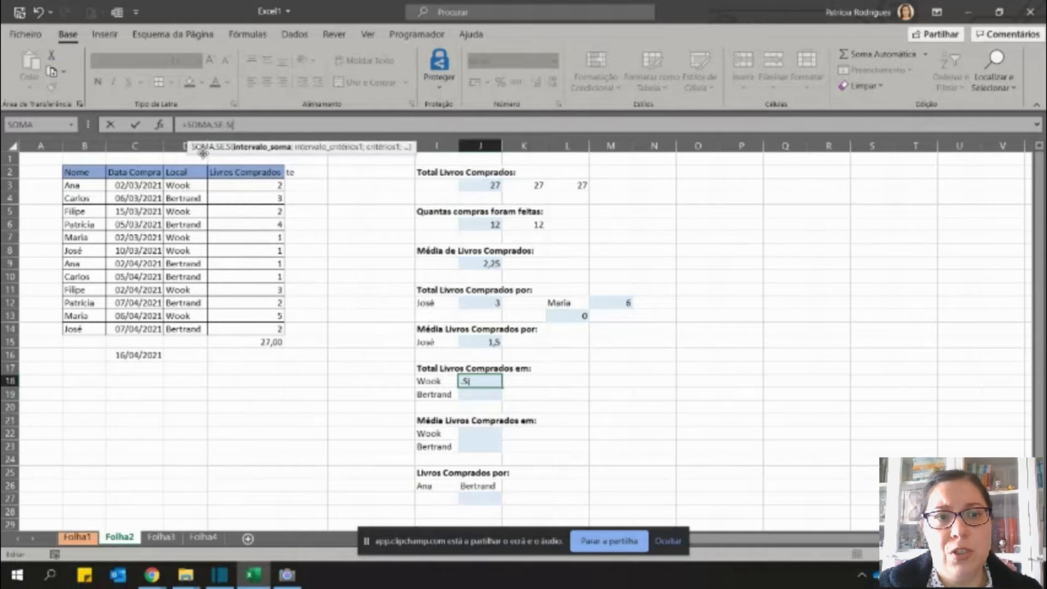
left_click(161, 124)
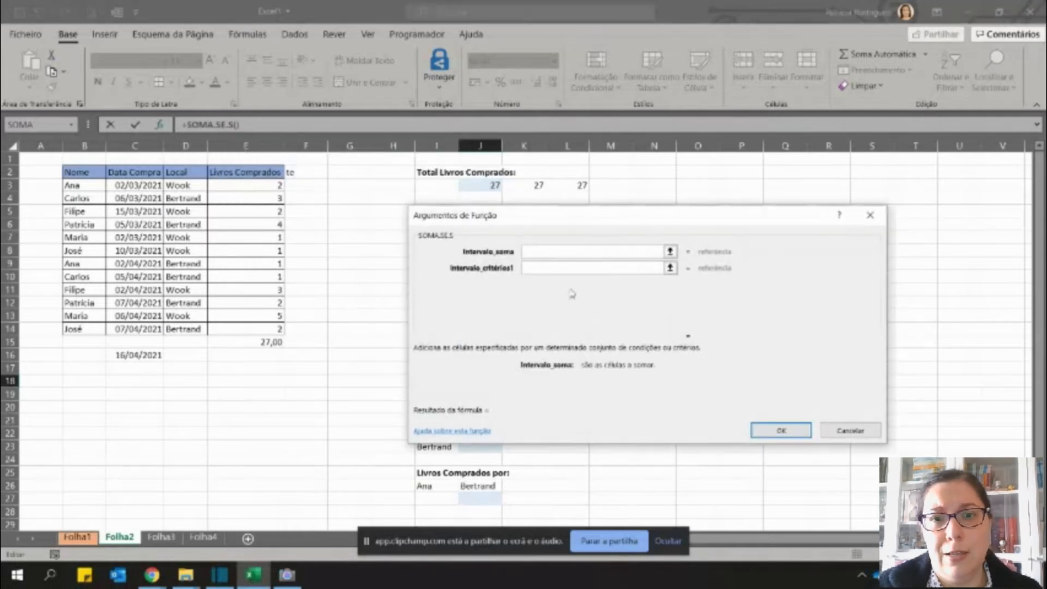
left_click_drag(637, 219, 668, 223)
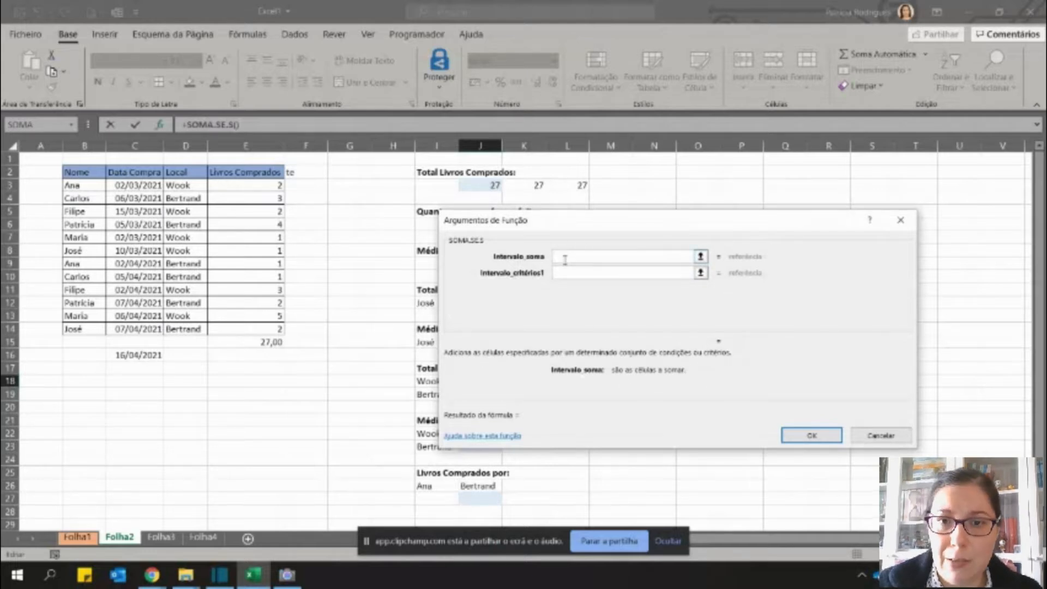
mouse_move(502, 228)
left_mouse_down()
mouse_move(556, 214)
mouse_move(510, 224)
left_mouse_up()
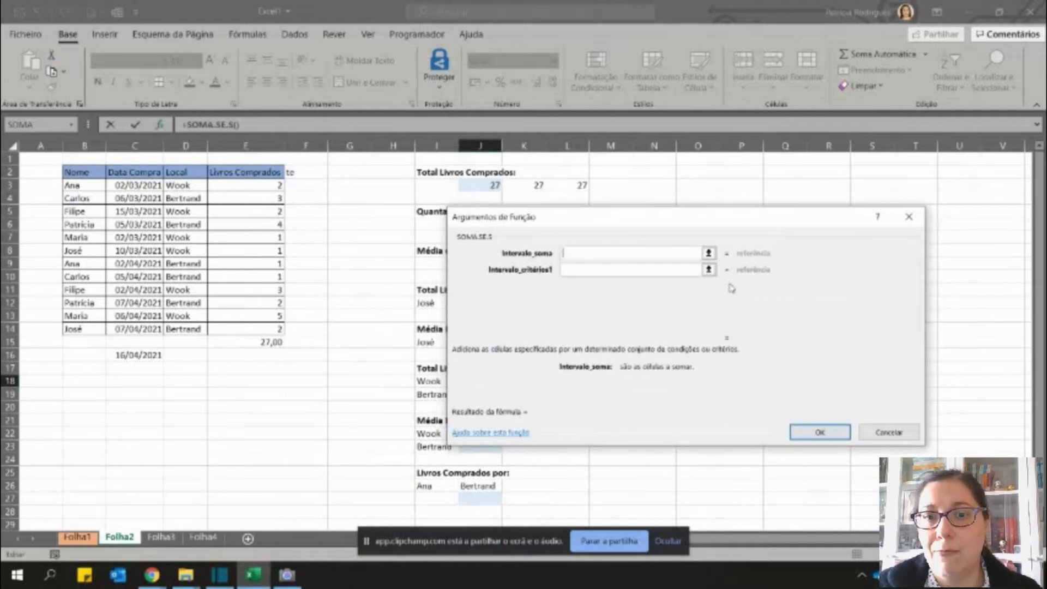
Set the sum range of J18's SOMA.SE.S formula to the book quantities as absolute $E$3:$E$14.
left_click_drag(258, 186, 257, 329)
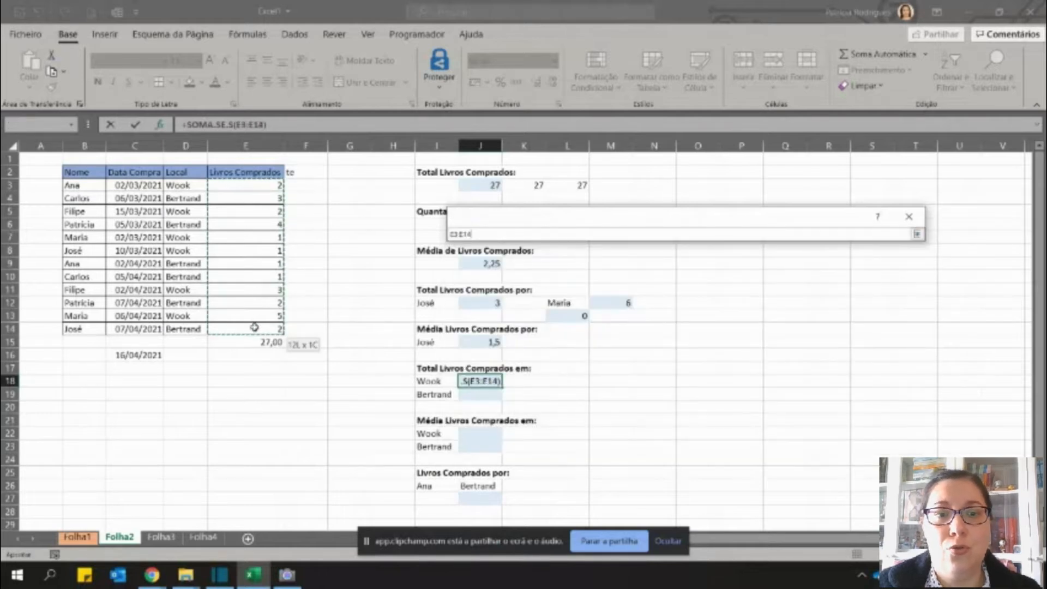
left_click(559, 271)
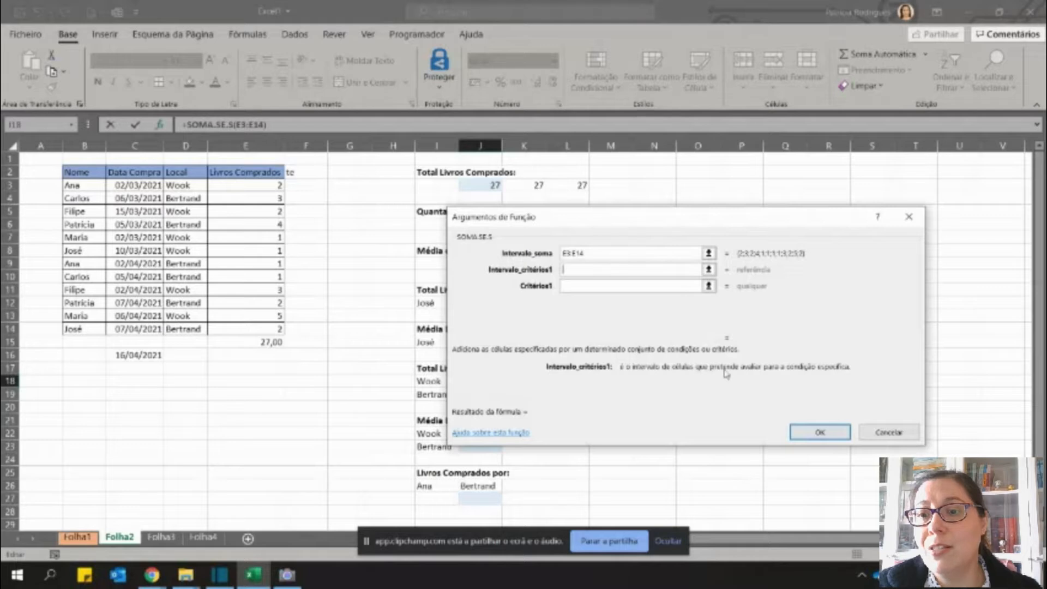
left_click_drag(720, 213, 773, 182)
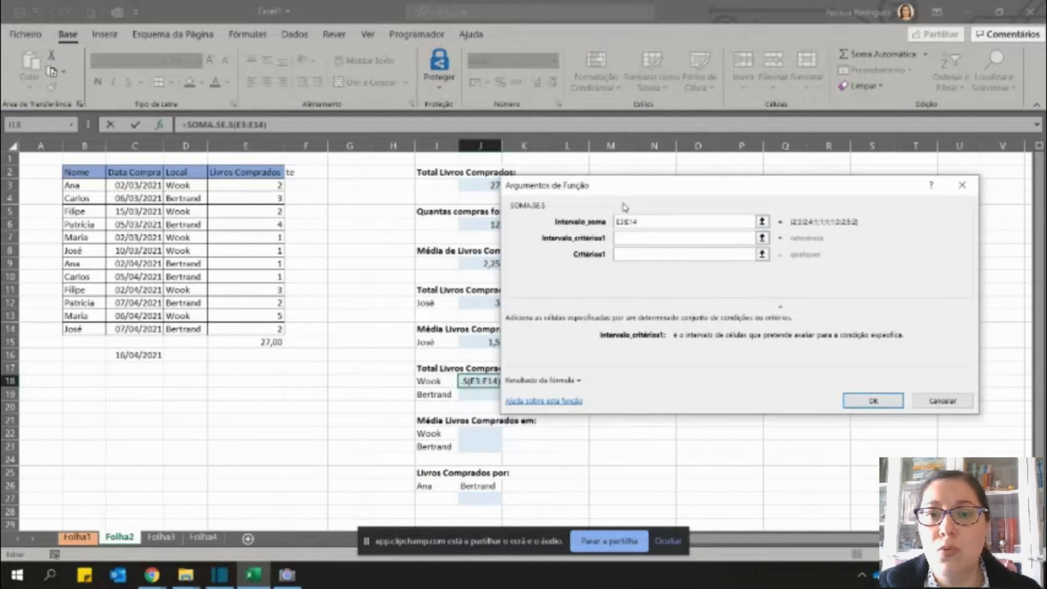
left_click(624, 222)
key("F4")
left_click(638, 223)
key("F4")
Set J18's criteria range to the Local column as absolute $D$3:$D$14 with criterion I18, and confirm the formula.
left_click(619, 242)
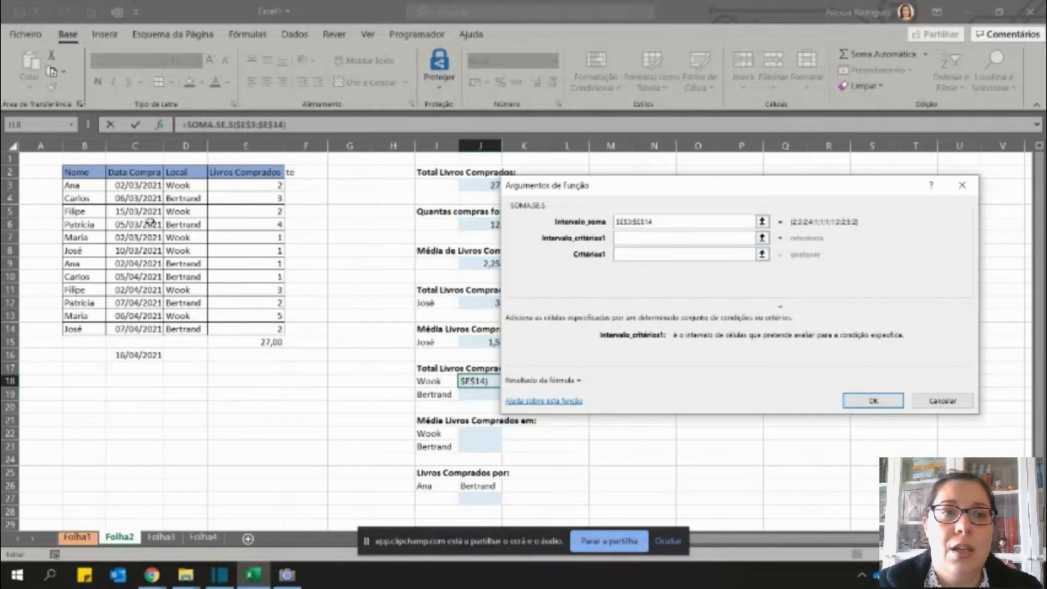
left_click_drag(183, 185, 185, 329)
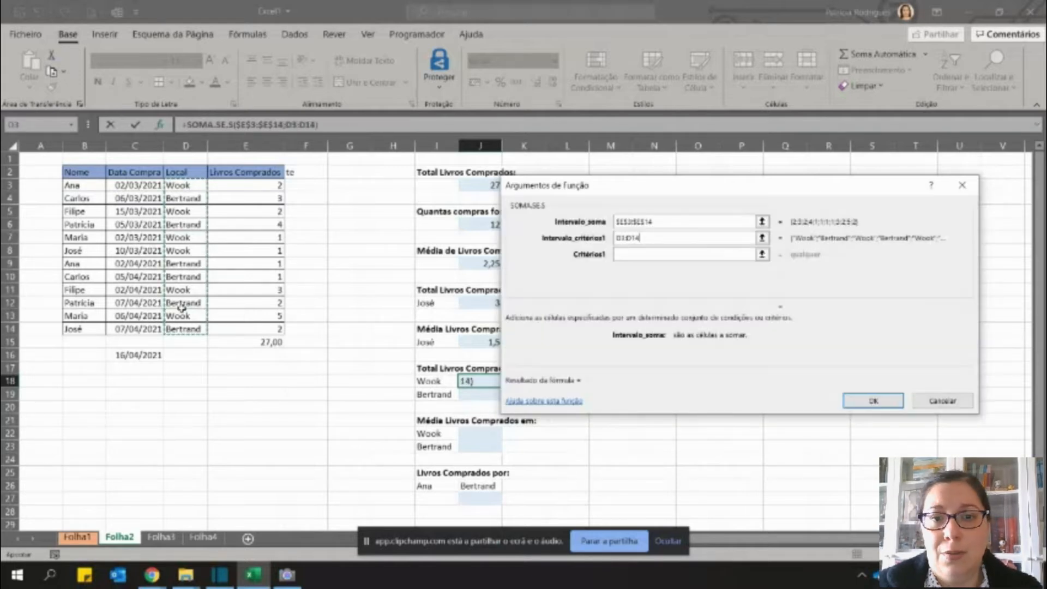
left_click(640, 254)
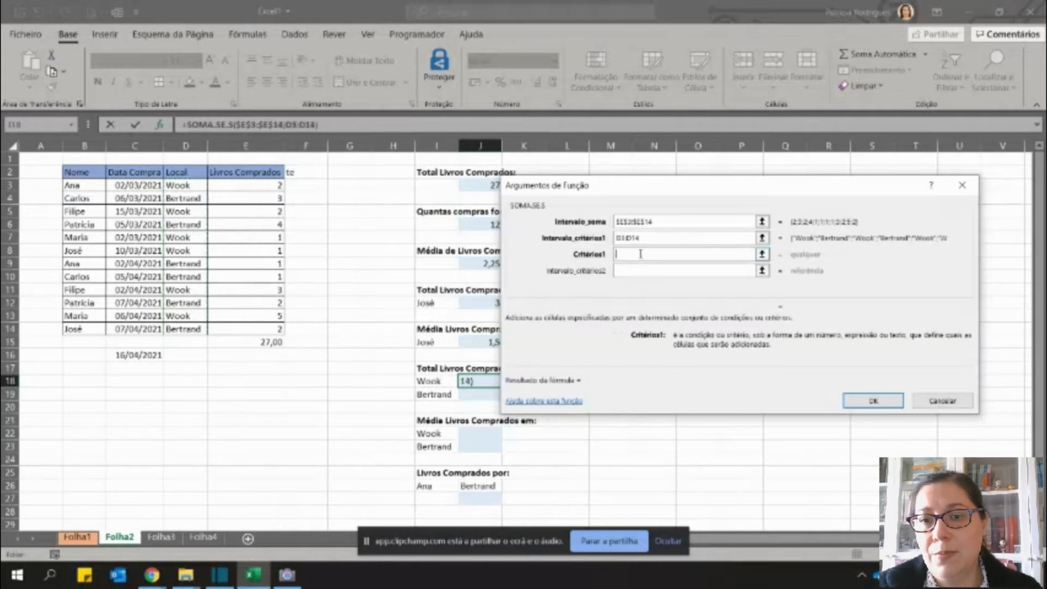
left_click(636, 238)
key("F4")
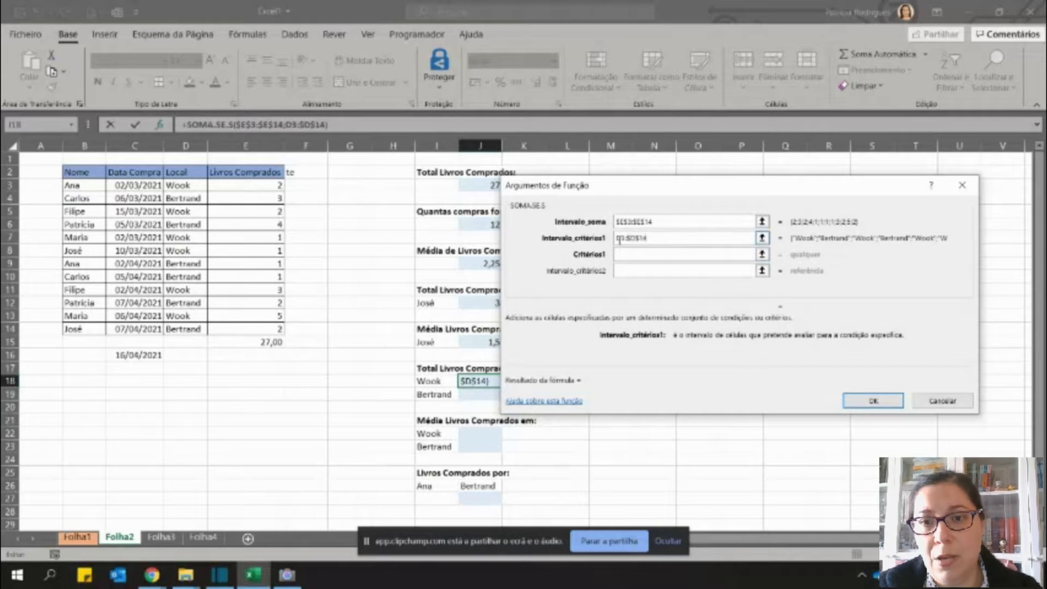
left_click(629, 254)
left_click(436, 379)
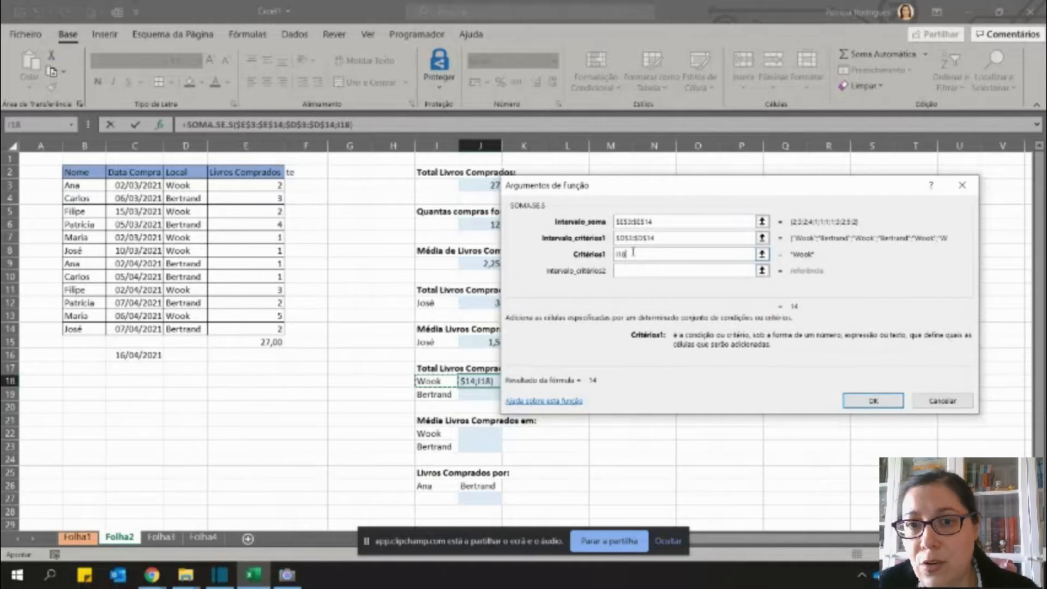
left_click(856, 397)
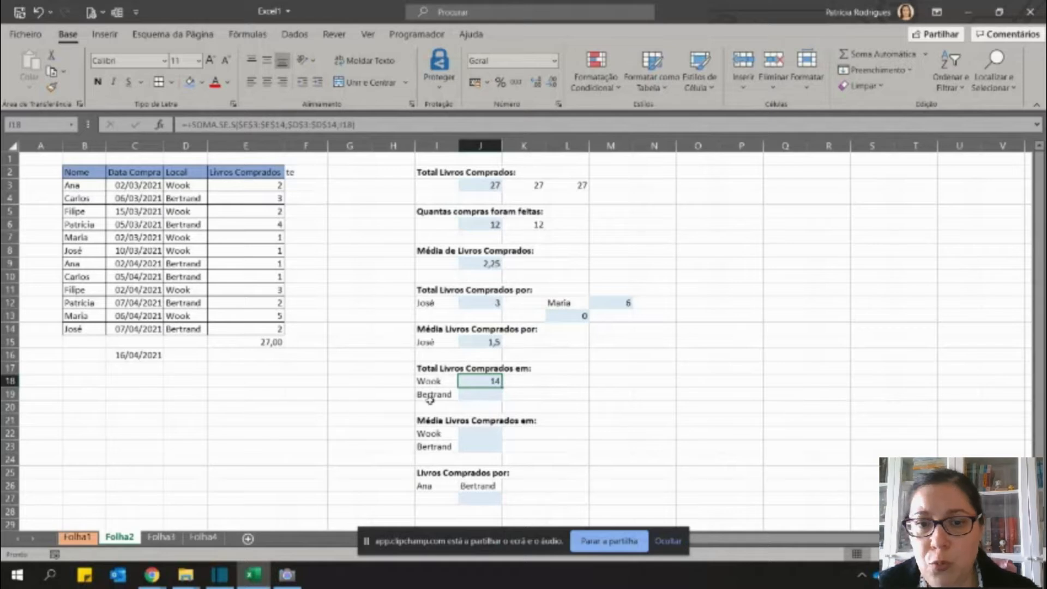
Fill the J18 formula down to J19 for Bertrand and check the references of the copy.
left_click_drag(502, 386, 493, 405)
left_click(493, 380)
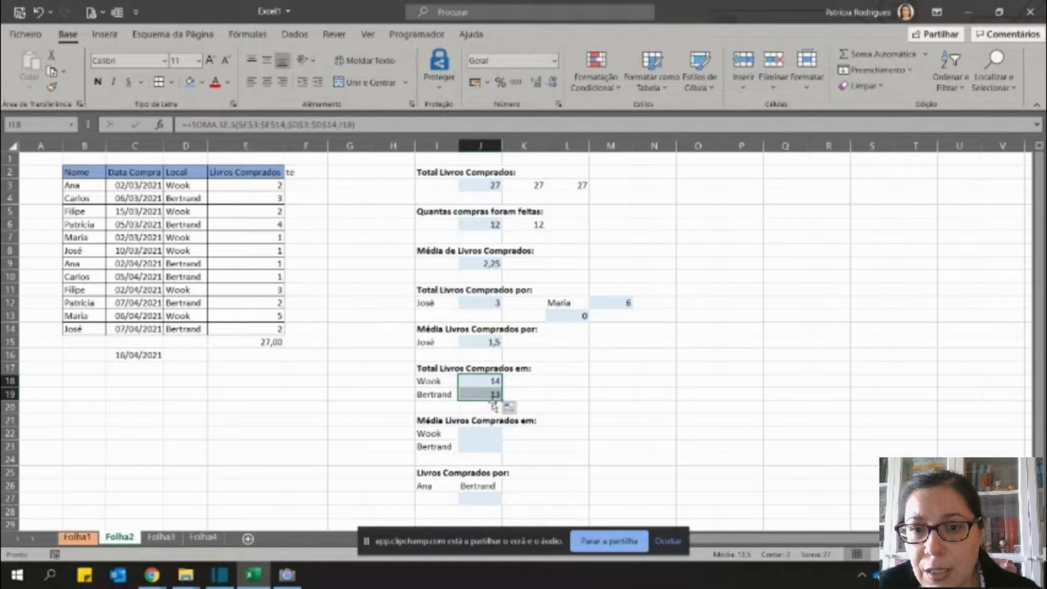
left_click(493, 399)
type("2")
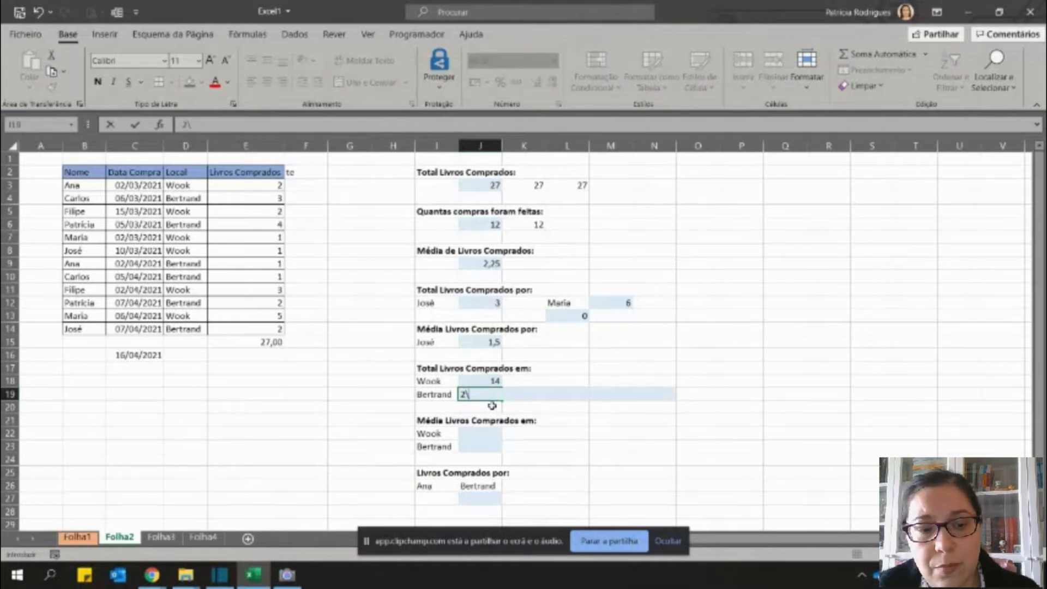
type("\\")
key("Escape")
key("F2")
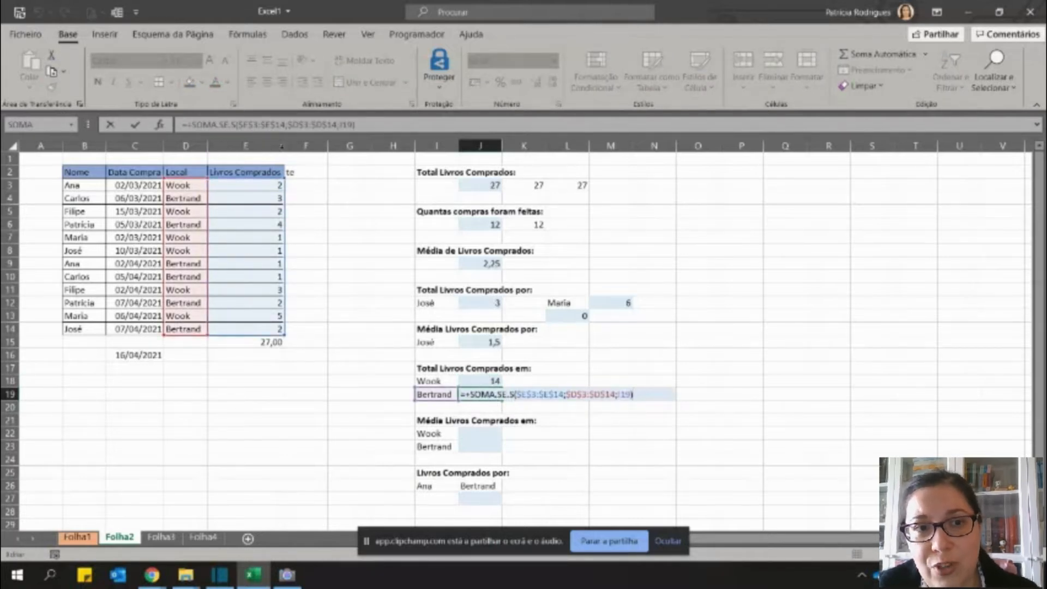
key("Escape")
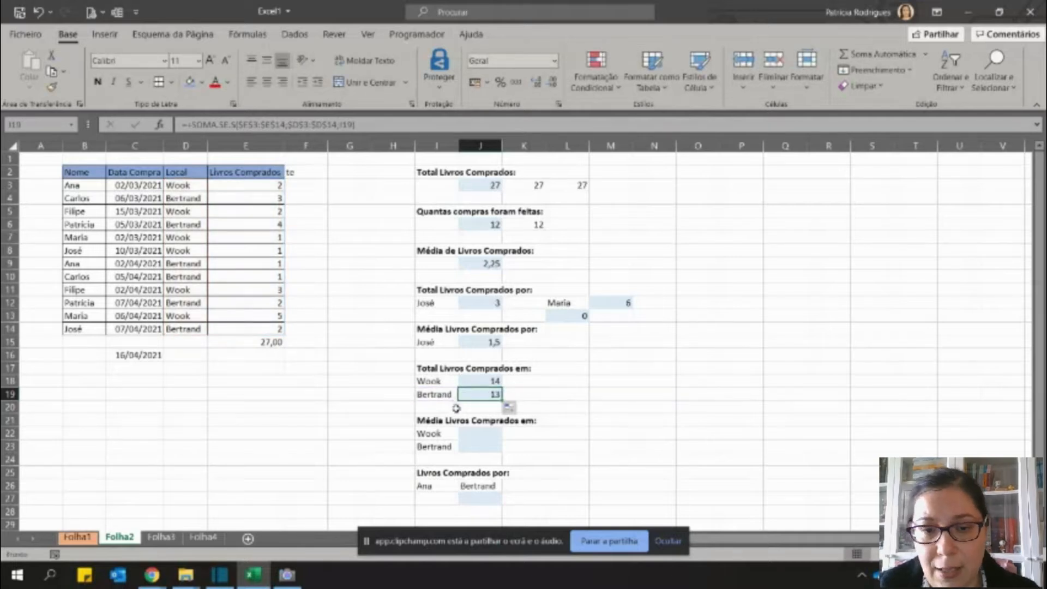
Copy the SOMA.SE.S formula from J12 into J27, the result cell under Livros Comprados por.
scroll(456, 407, "down", 1)
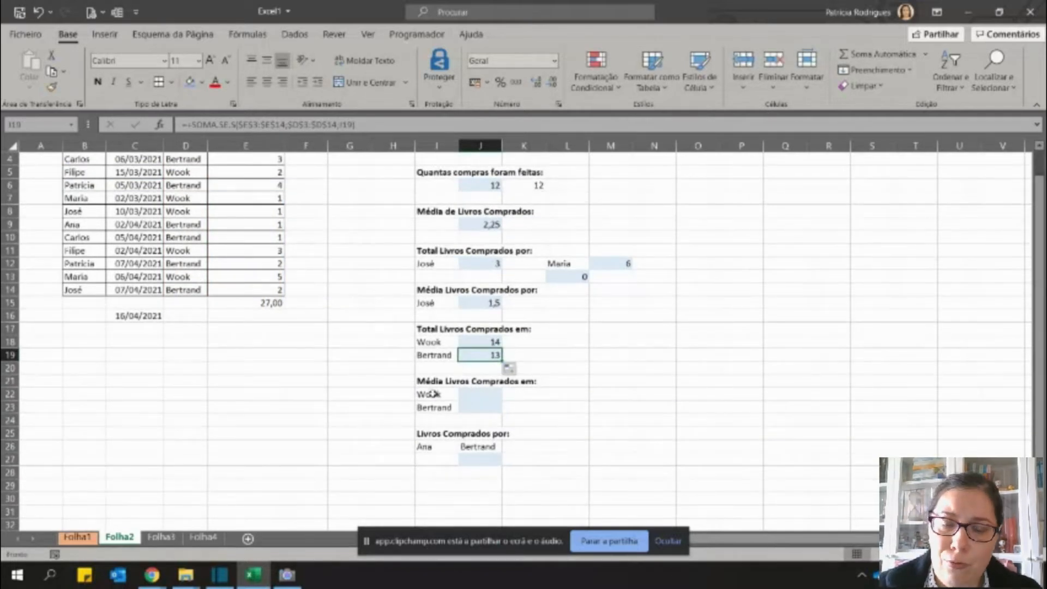
scroll(467, 416, "down", 1)
left_click(477, 420)
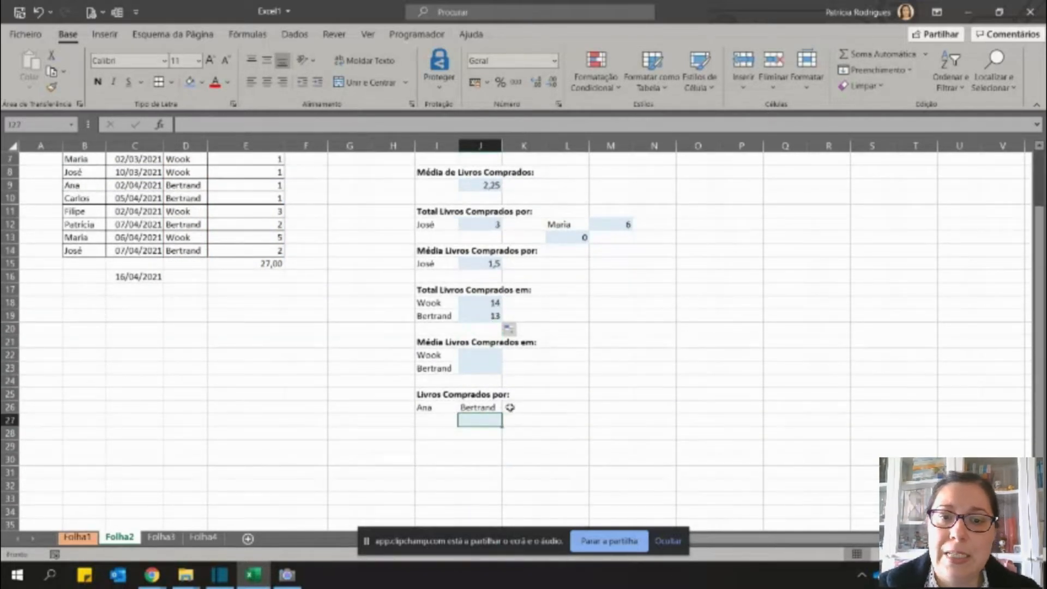
scroll(509, 408, "up", 1)
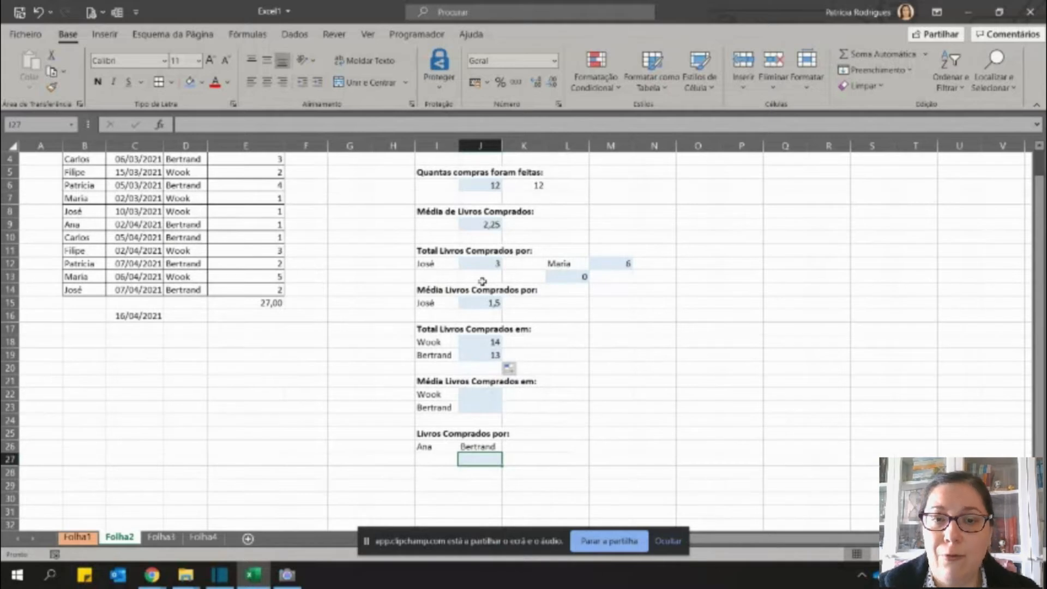
scroll(489, 260, "up", 1)
left_click(488, 342)
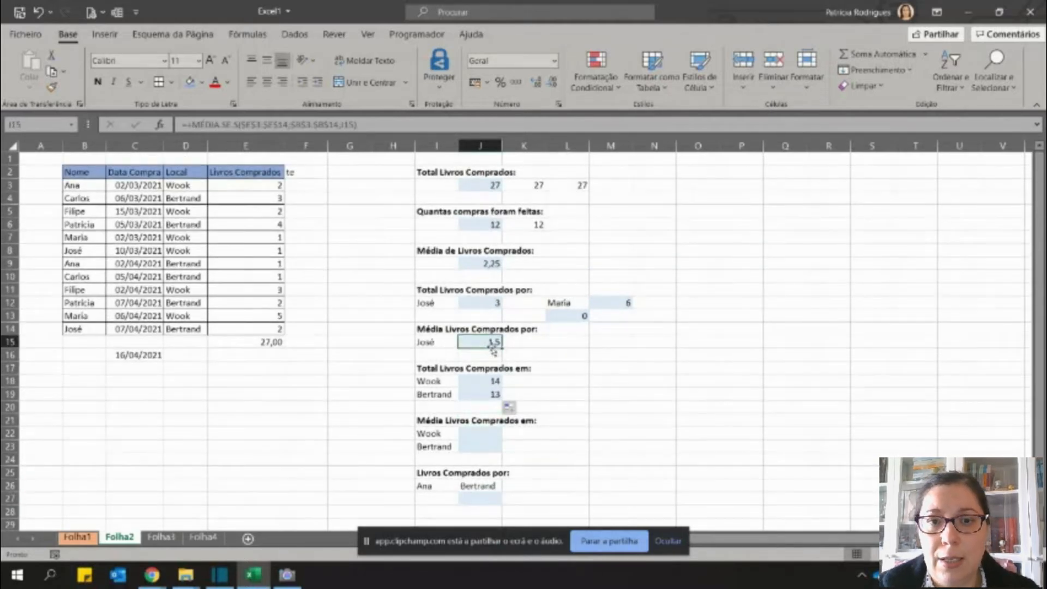
left_click(481, 225)
left_click(490, 301)
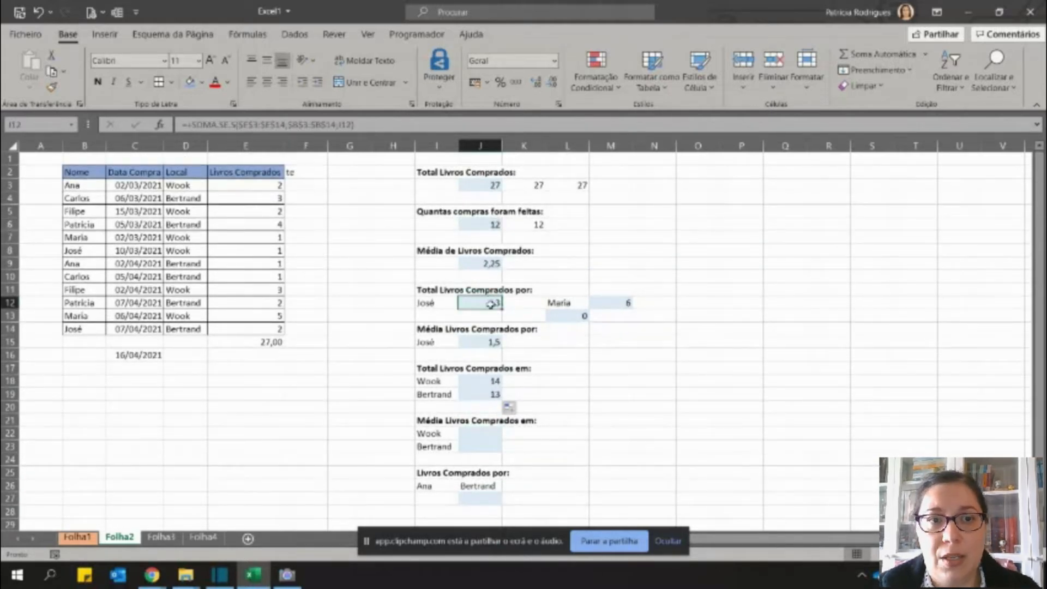
key("ctrl+c")
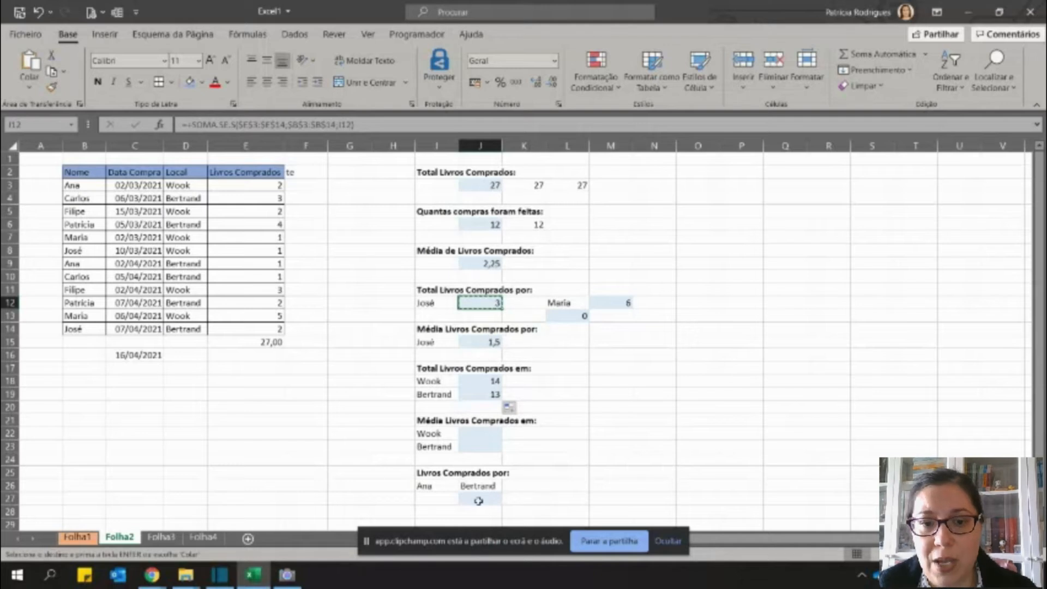
left_click(480, 498)
key("ctrl+v")
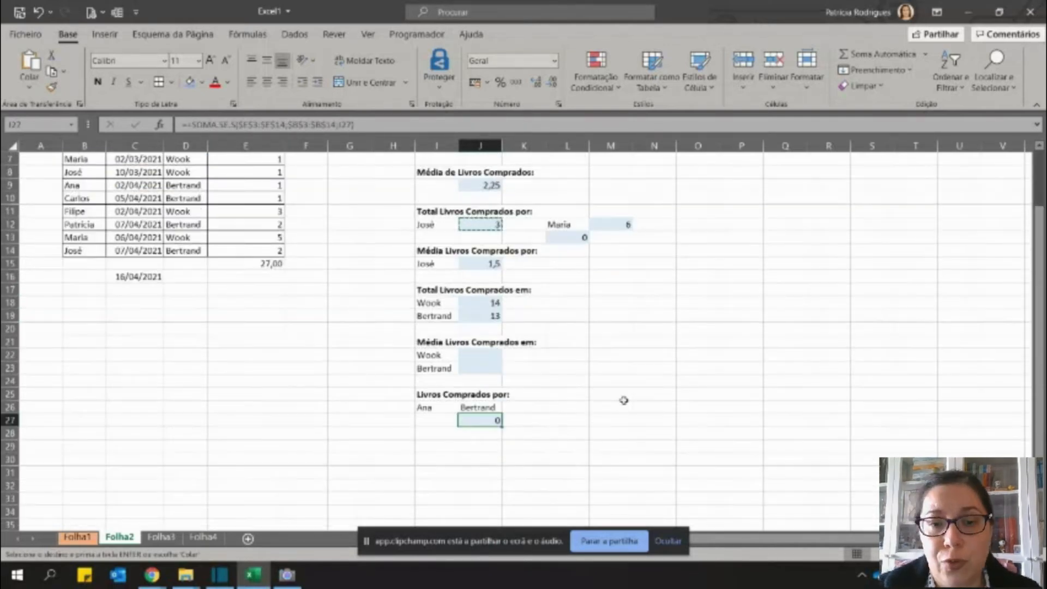
Point the first criterion of J27's SOMA.SE.S formula to I26 and reopen its argument list.
key("F2")
scroll(385, 408, "down", 1)
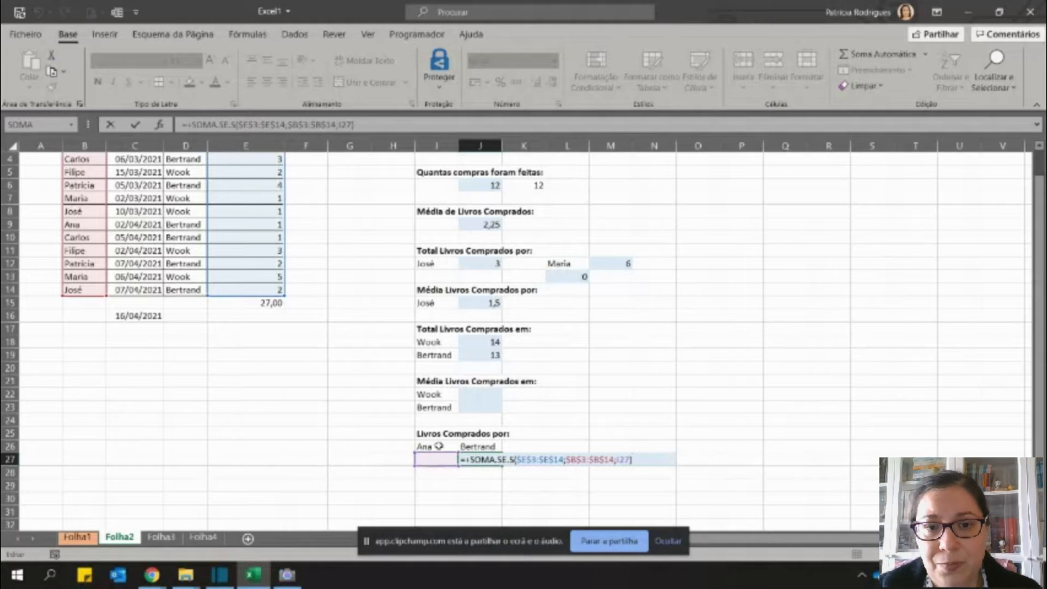
left_click(437, 451)
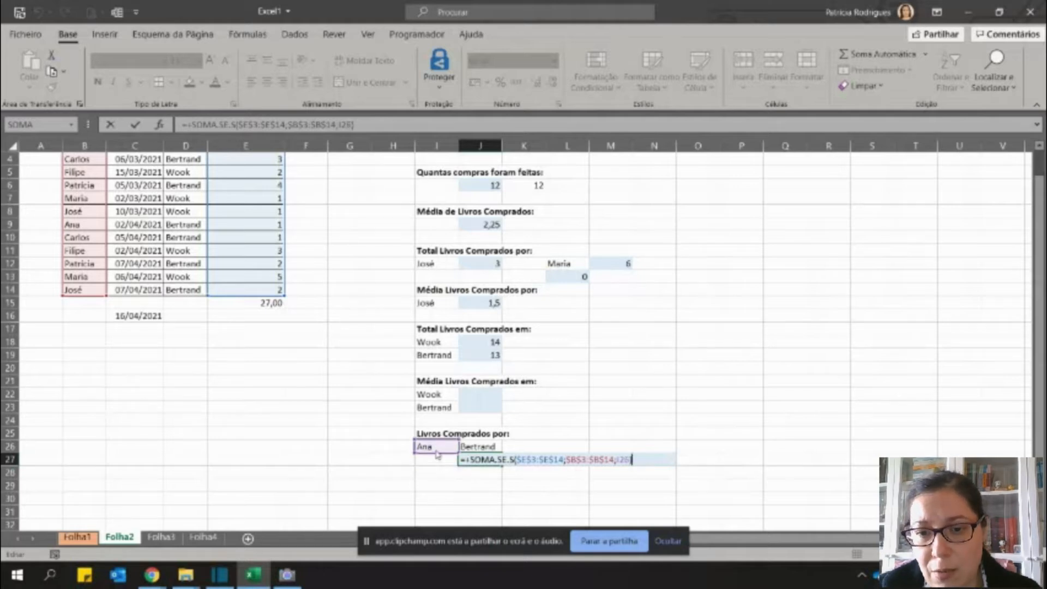
key("BackSpace")
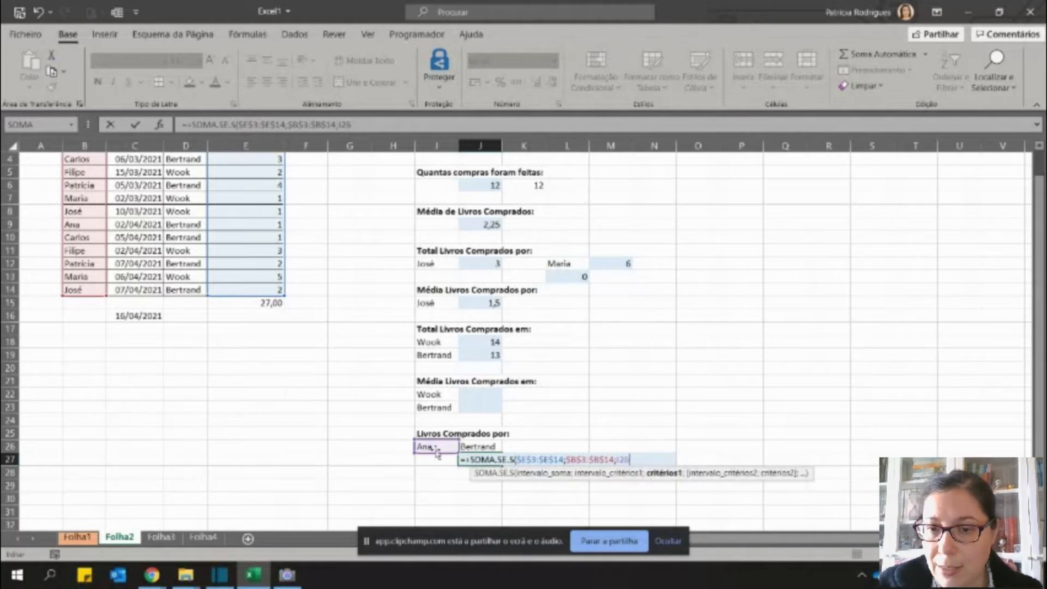
Add the Local column as absolute $D$3:$D$14 with criterion J26 to J27's SOMA.SE.S formula and confirm it.
type(";")
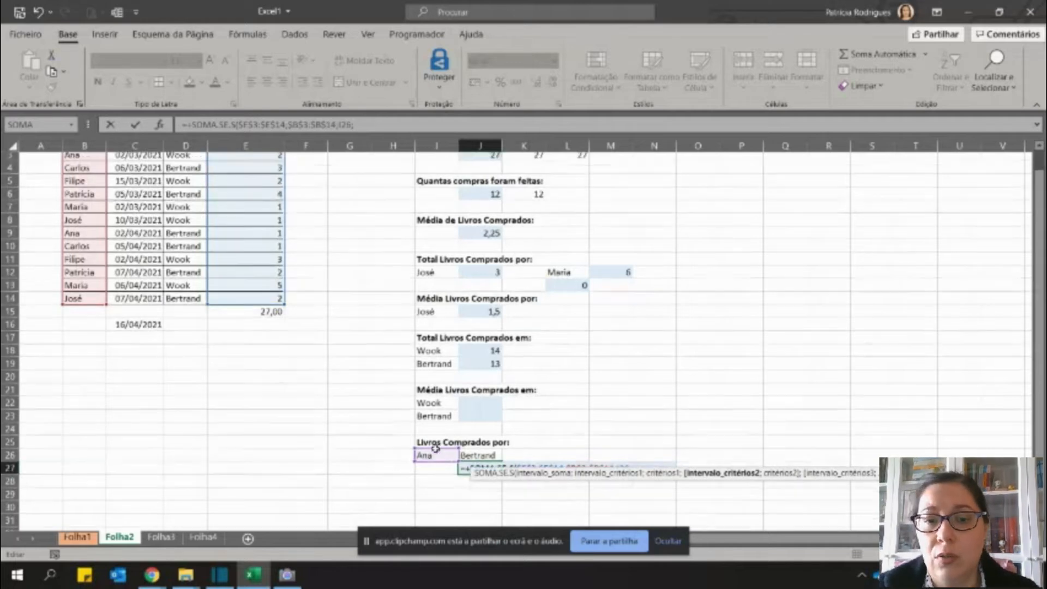
scroll(440, 453, "up", 1)
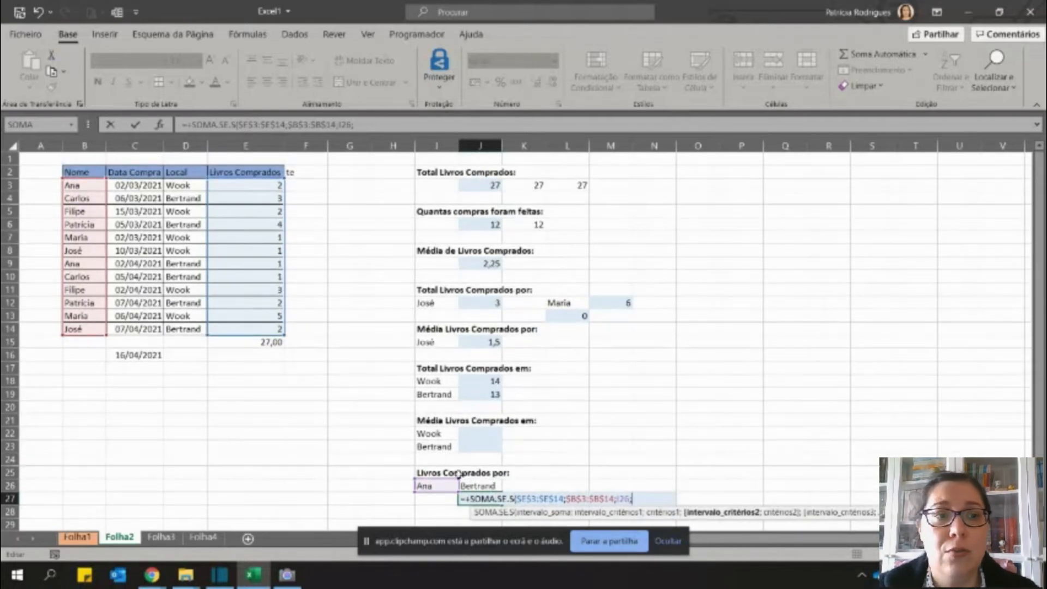
left_click_drag(177, 185, 186, 326)
key("F4")
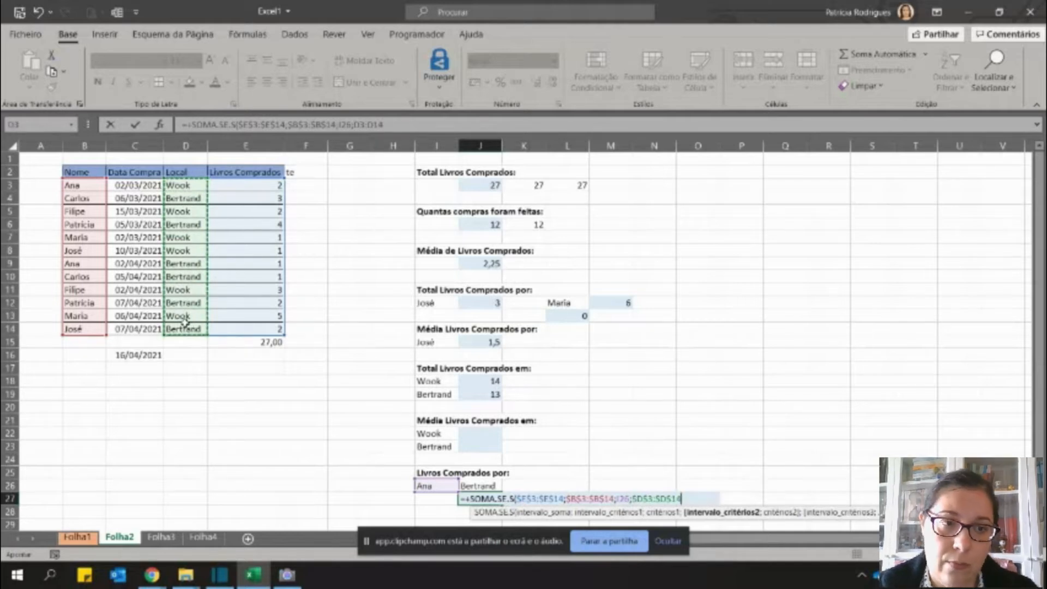
type(";")
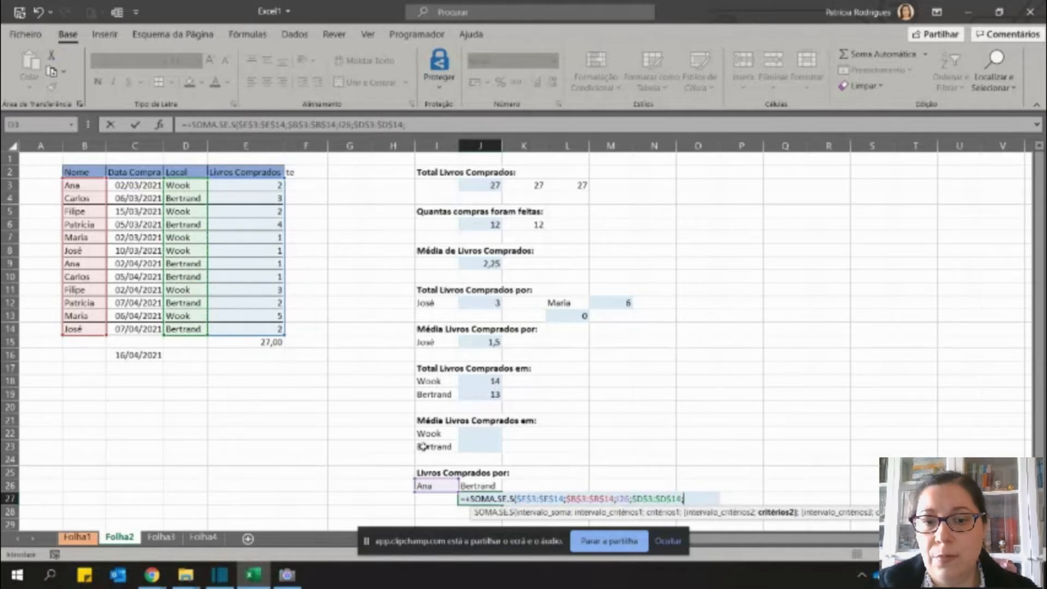
left_click(493, 486)
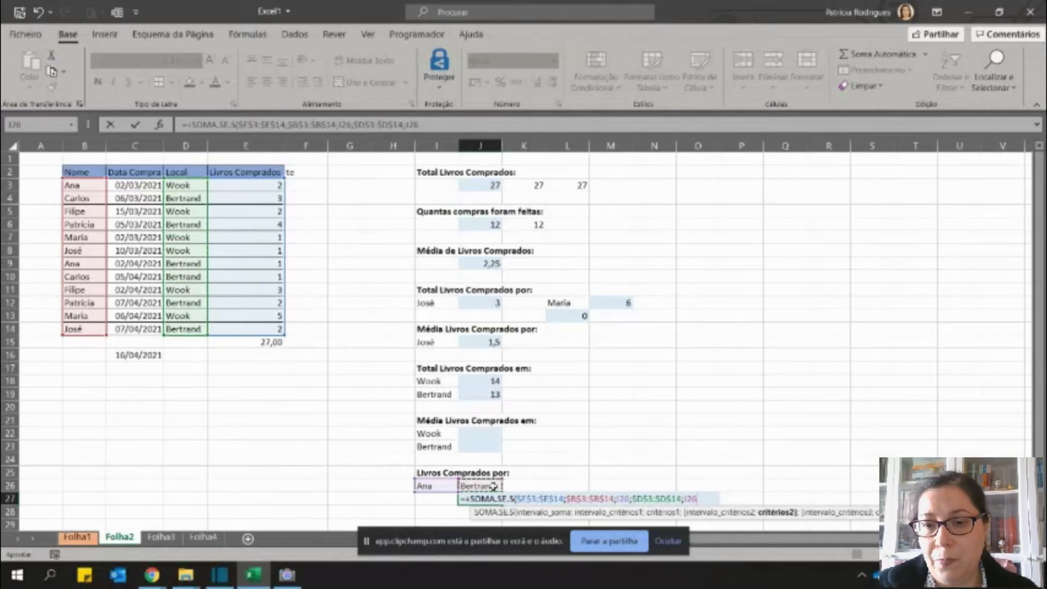
key("ctrl+Return")
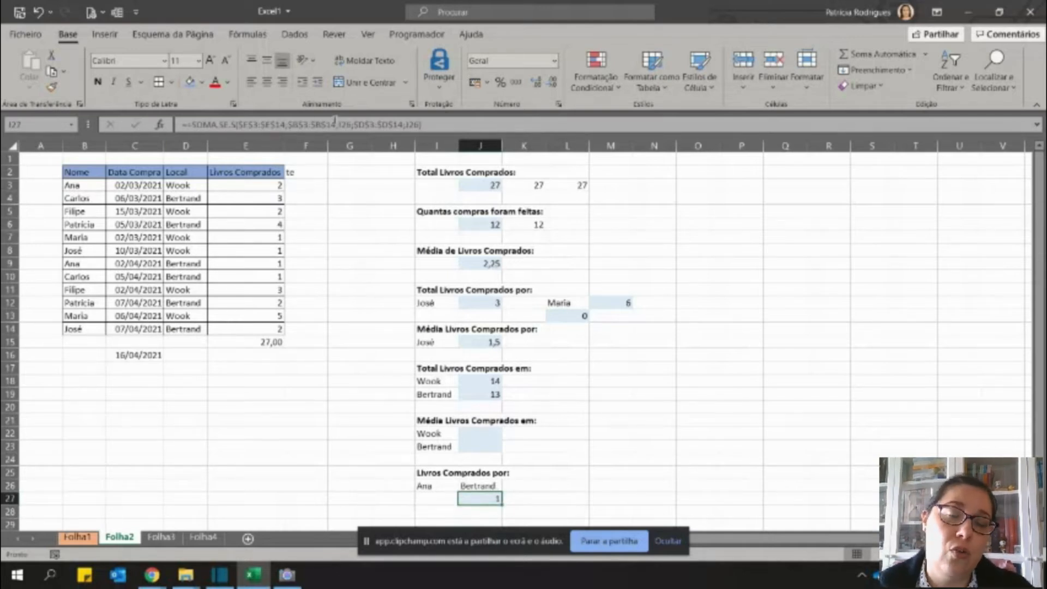
Try extending J27's SOMA.SE.S formula with a third criteria range, and discard the edit.
left_click(357, 124)
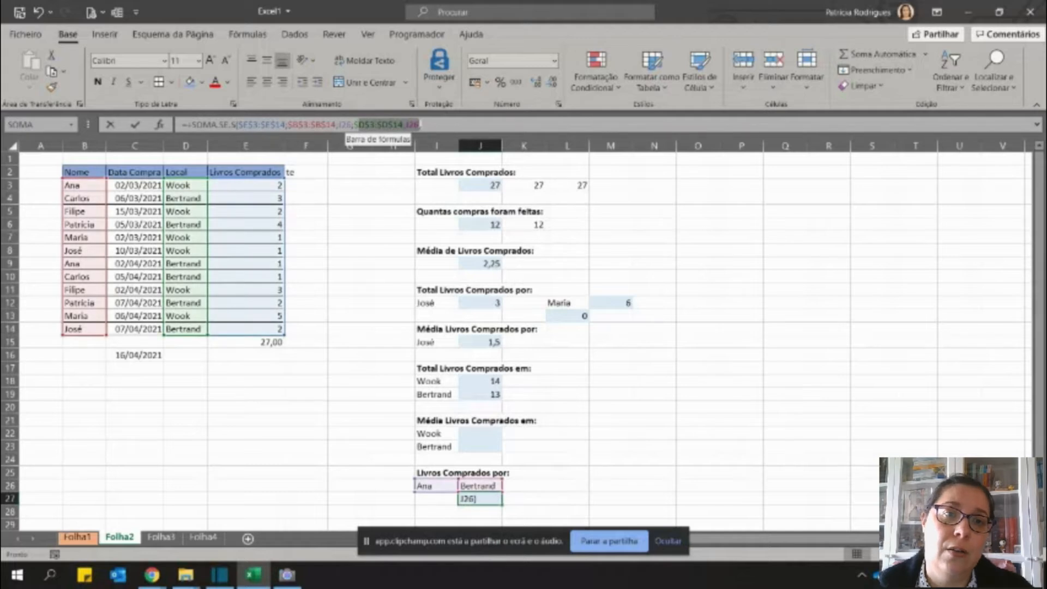
key("BackSpace")
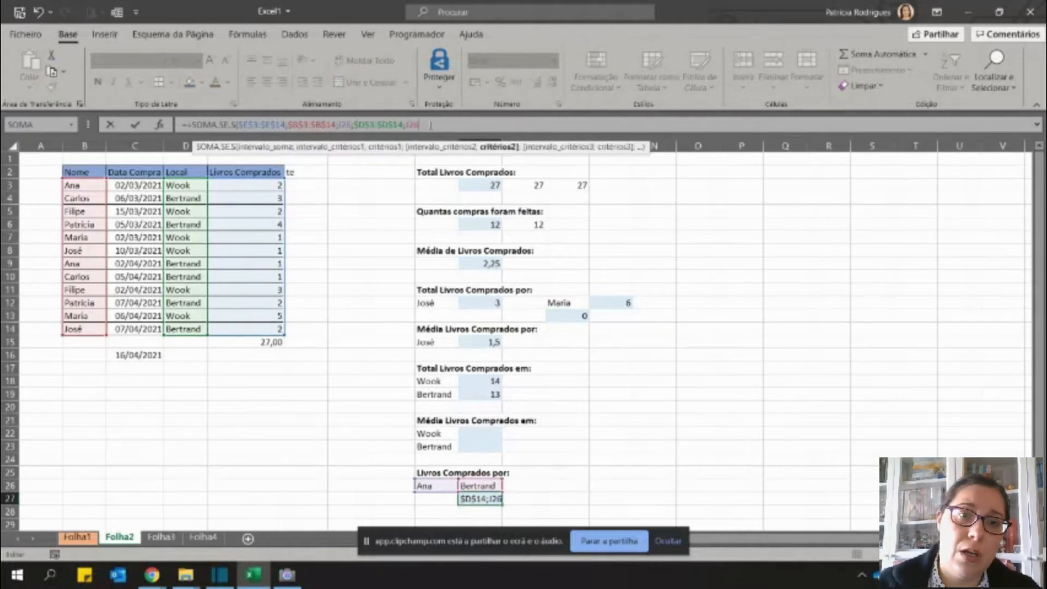
type(";")
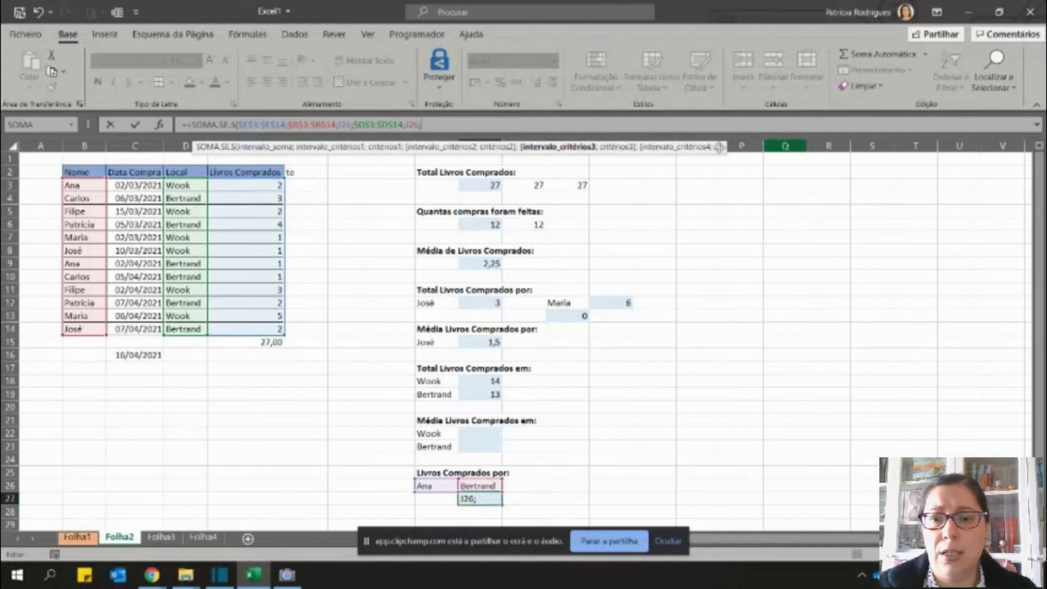
key("Escape")
Switch to Folha3 and examine the Nome and Idade columns of the upper table and the lookup name in G3.
left_click(161, 537)
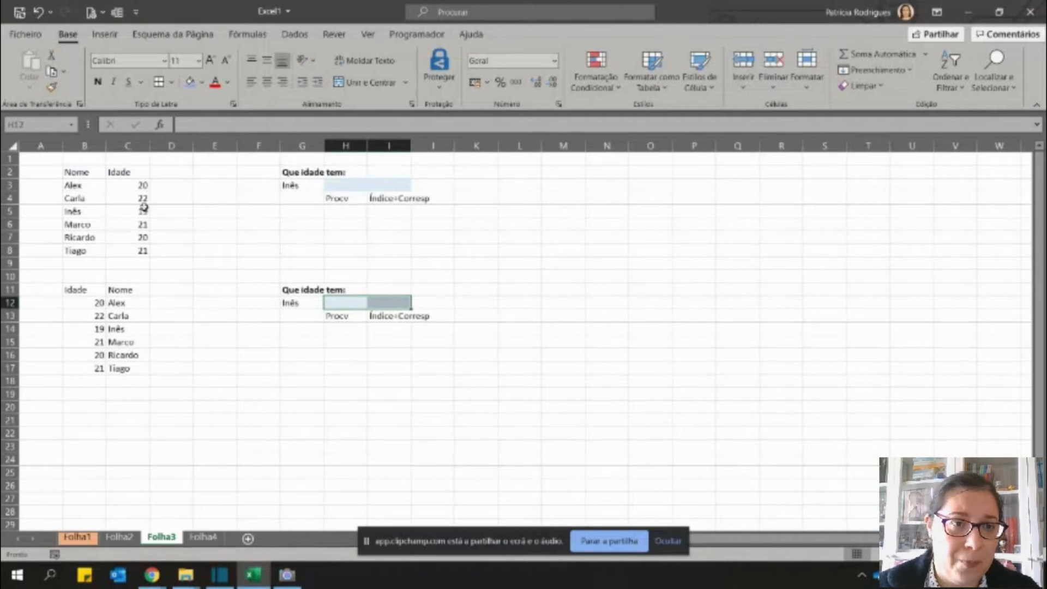
left_click_drag(83, 173, 80, 230)
left_click_drag(141, 199, 140, 213)
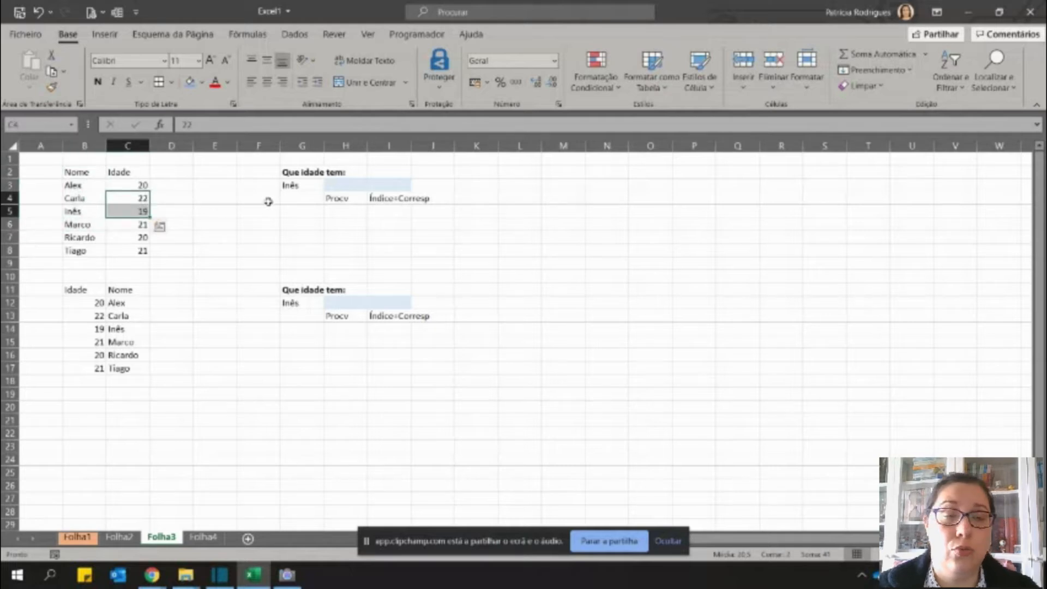
left_click(78, 223)
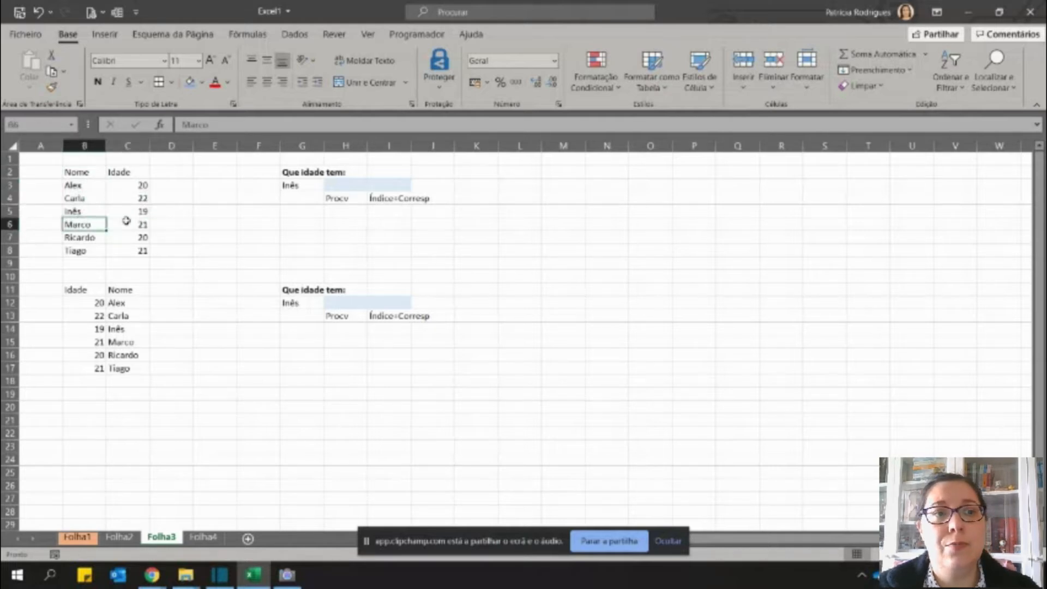
left_click(292, 184)
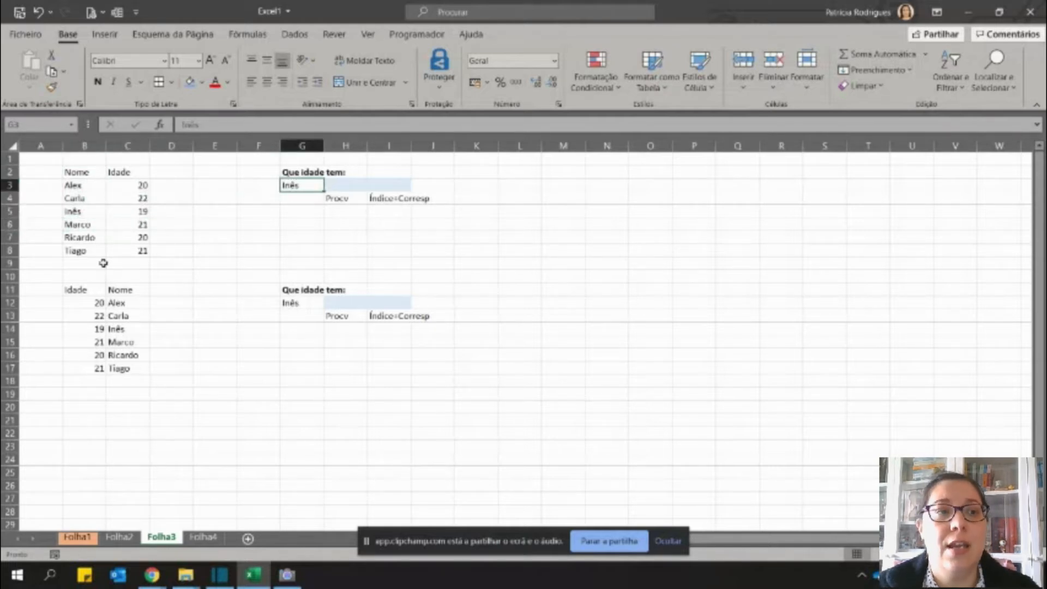
left_click(83, 213)
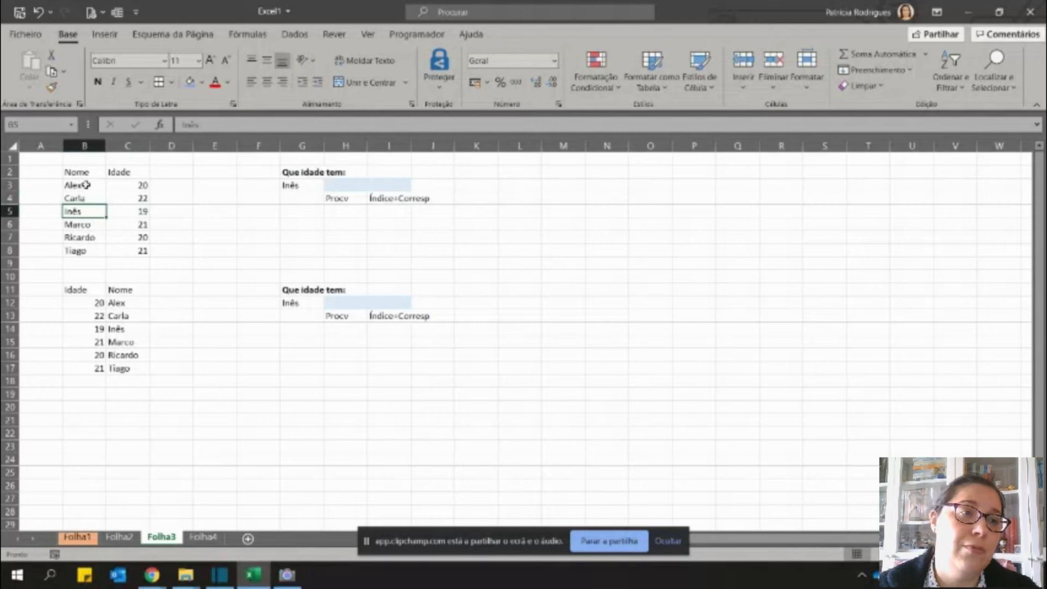
left_click_drag(77, 185, 77, 248)
left_click_drag(142, 186, 141, 251)
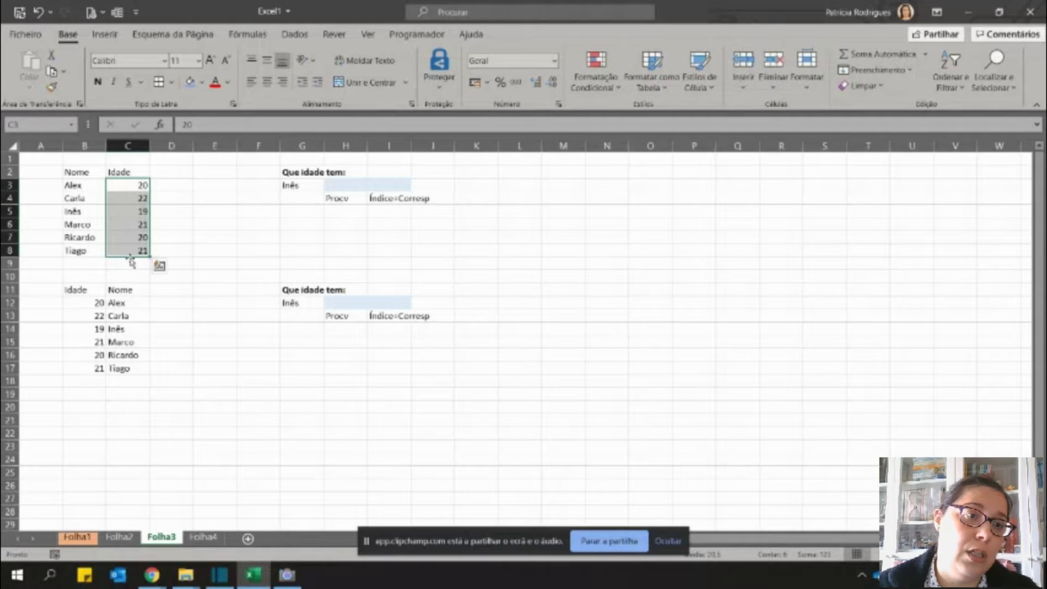
Start a PROCV formula in H3 with G3 as the lookup value.
left_click(341, 183)
type("=r")
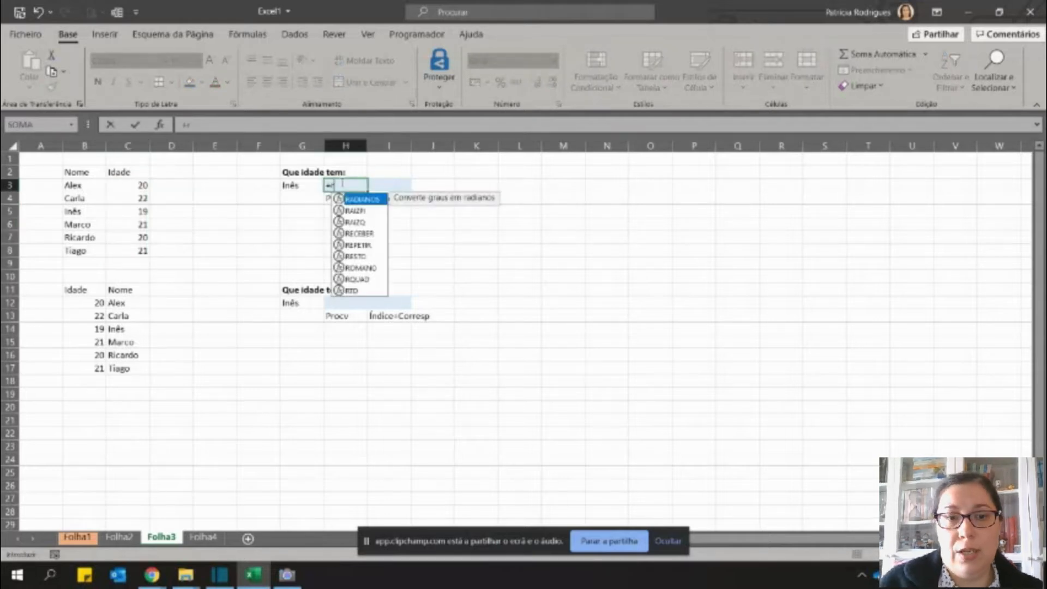
key("BackSpace")
type("pro")
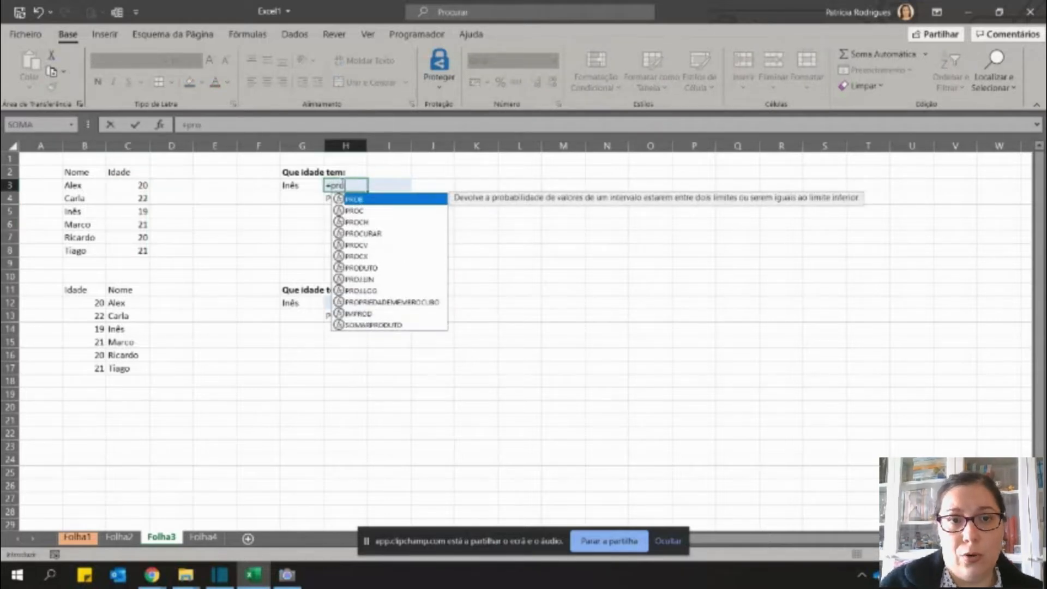
double_click(372, 245)
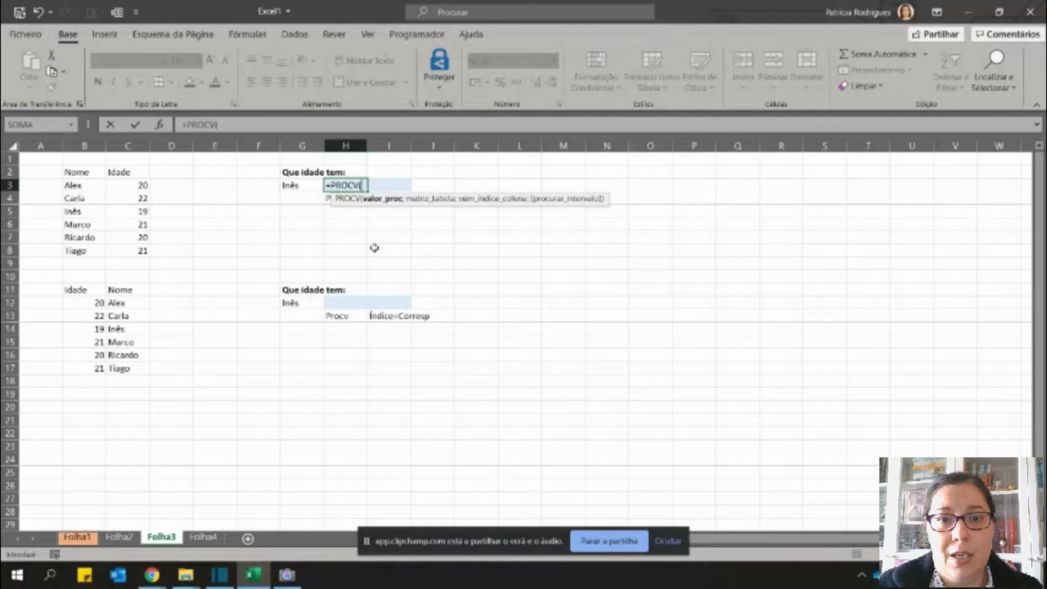
left_click(300, 185)
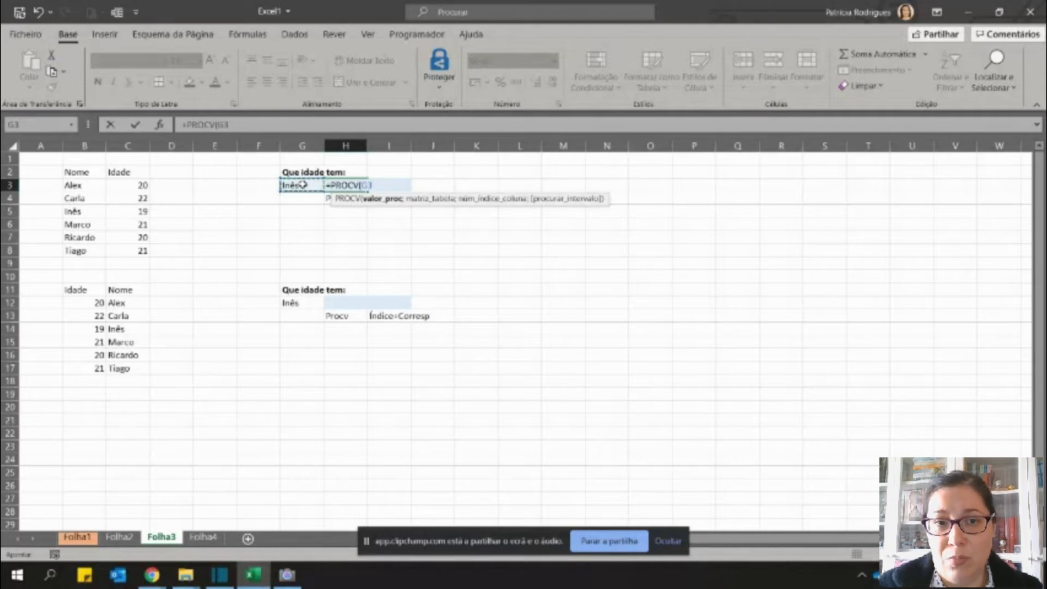
type(";")
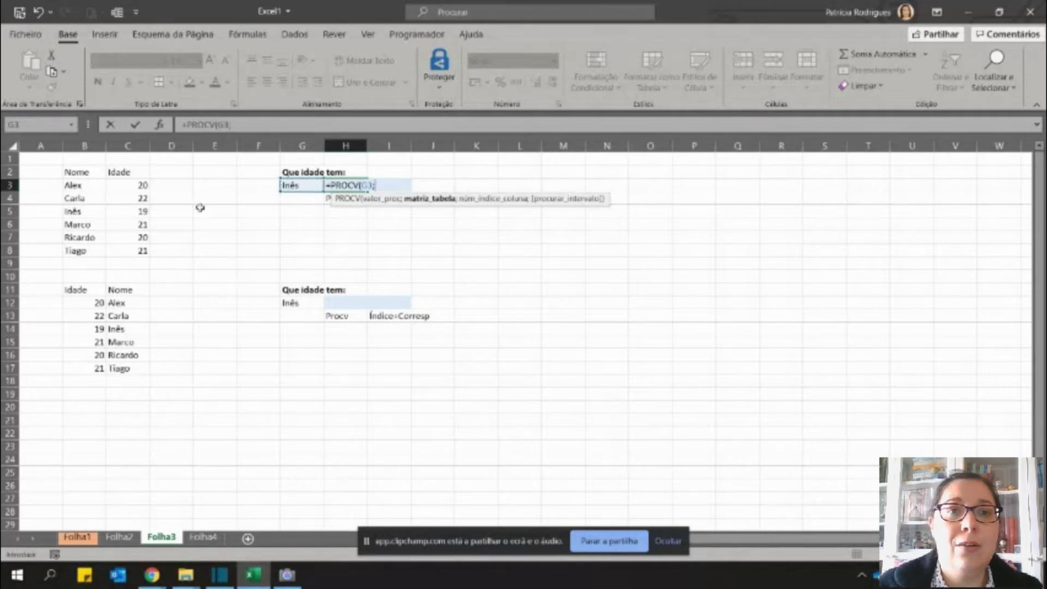
Set H3's PROCV table to B3:C8, column index 2 and exact match FALSO, and confirm the formula.
left_click_drag(79, 186, 140, 259)
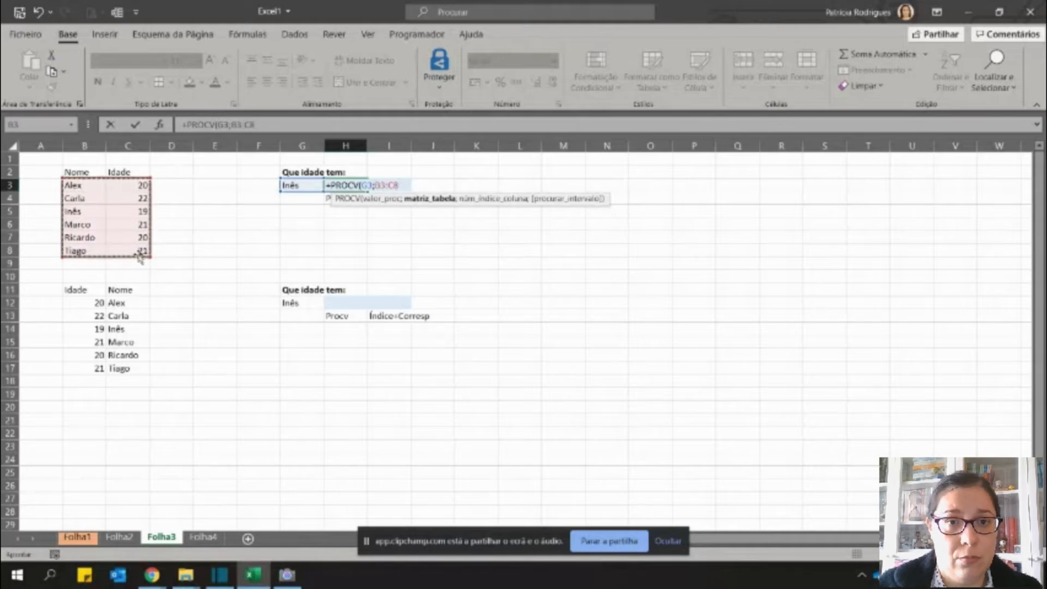
type(";")
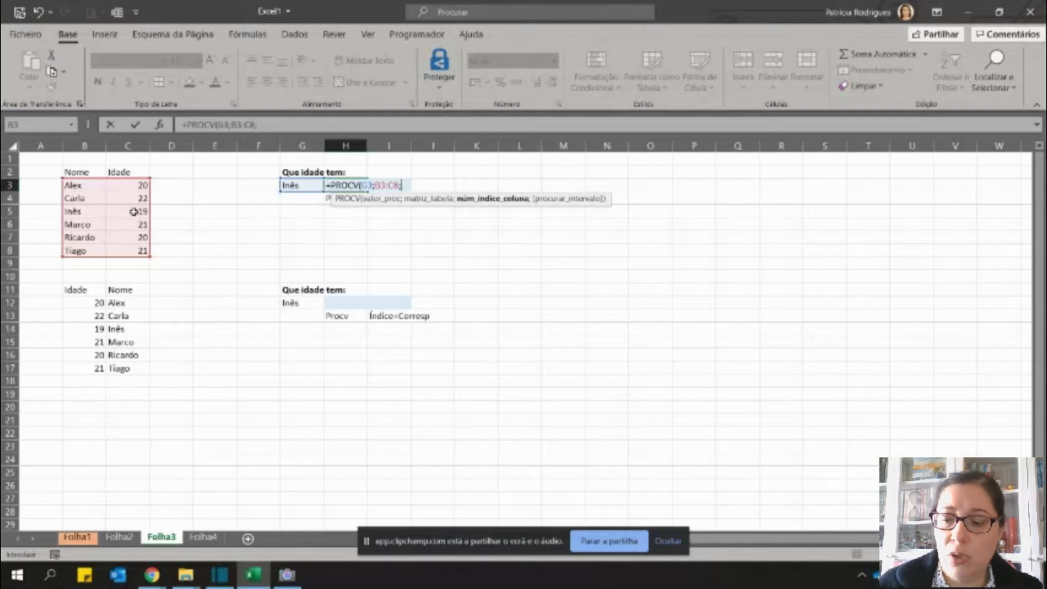
type(";")
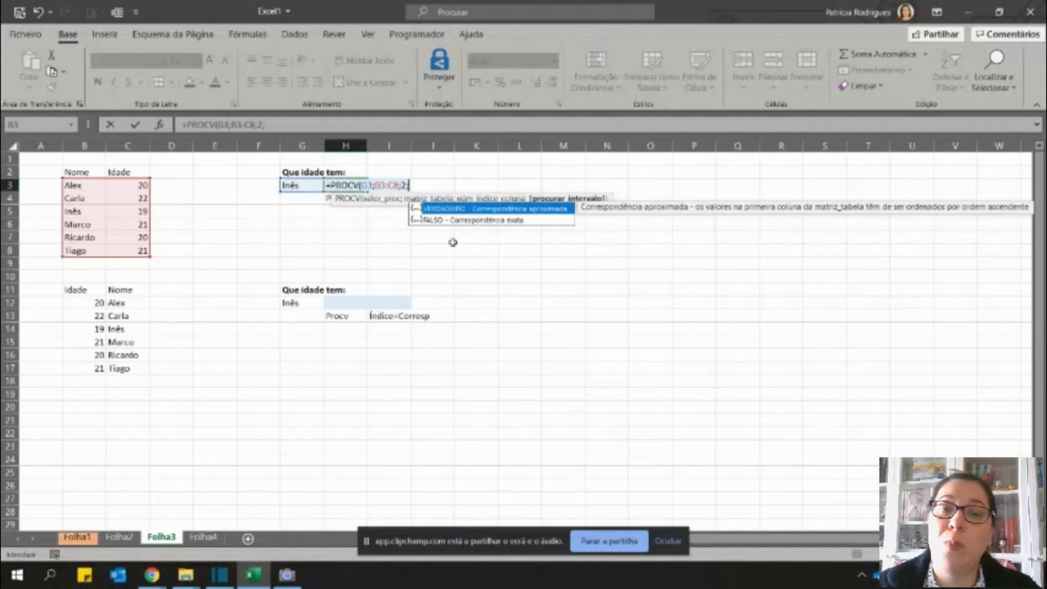
double_click(467, 220)
type(")")
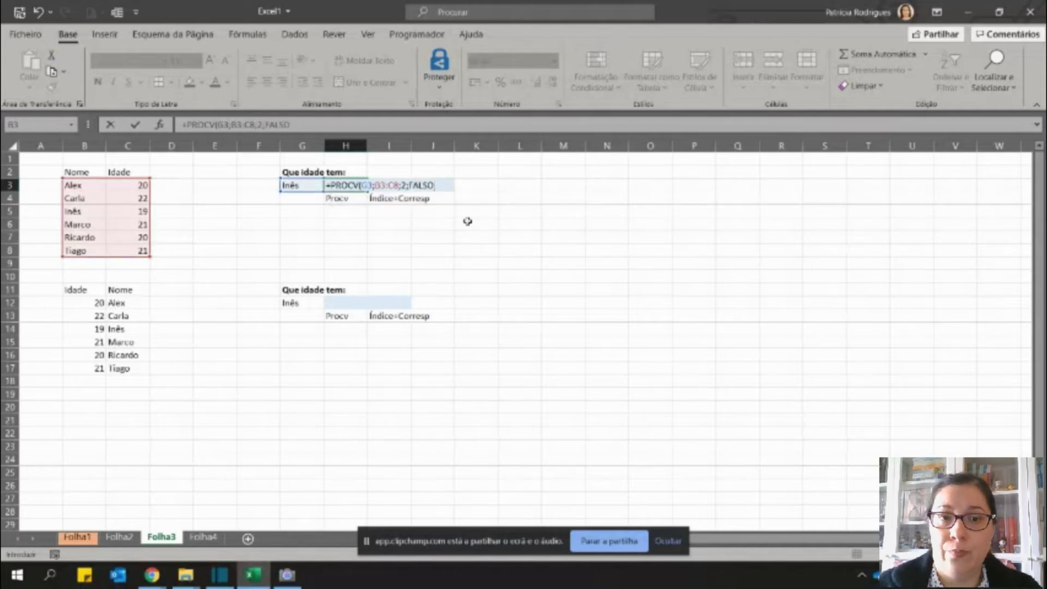
key("Return")
key("Up")
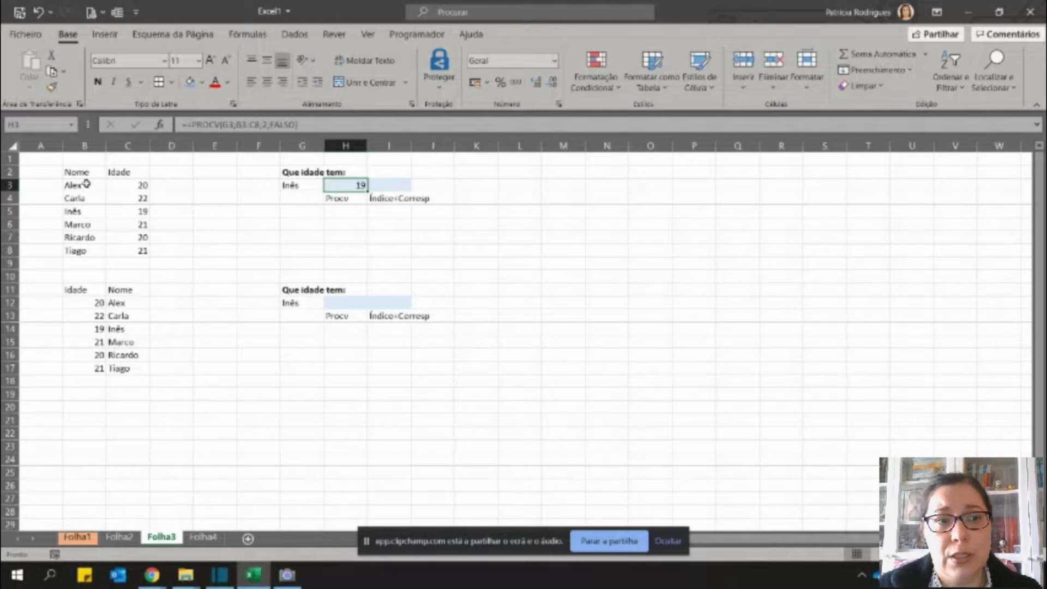
Fill cells A2:A7 beside the upper Nome column with the filler entries te, s, wrew, 3\, c and e.
left_click(293, 185)
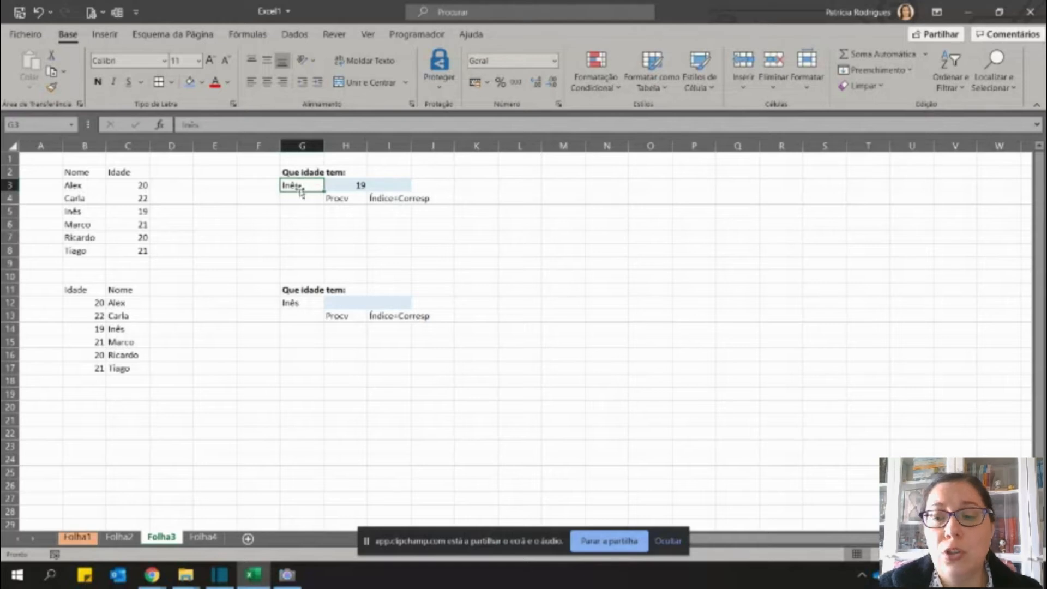
left_click_drag(90, 187, 85, 255)
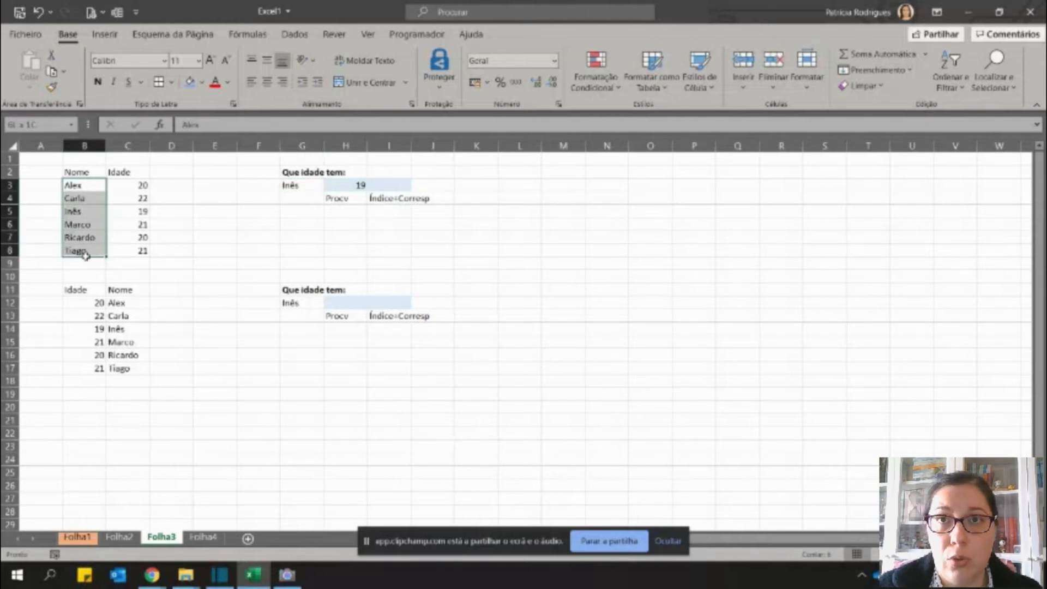
left_click(52, 185)
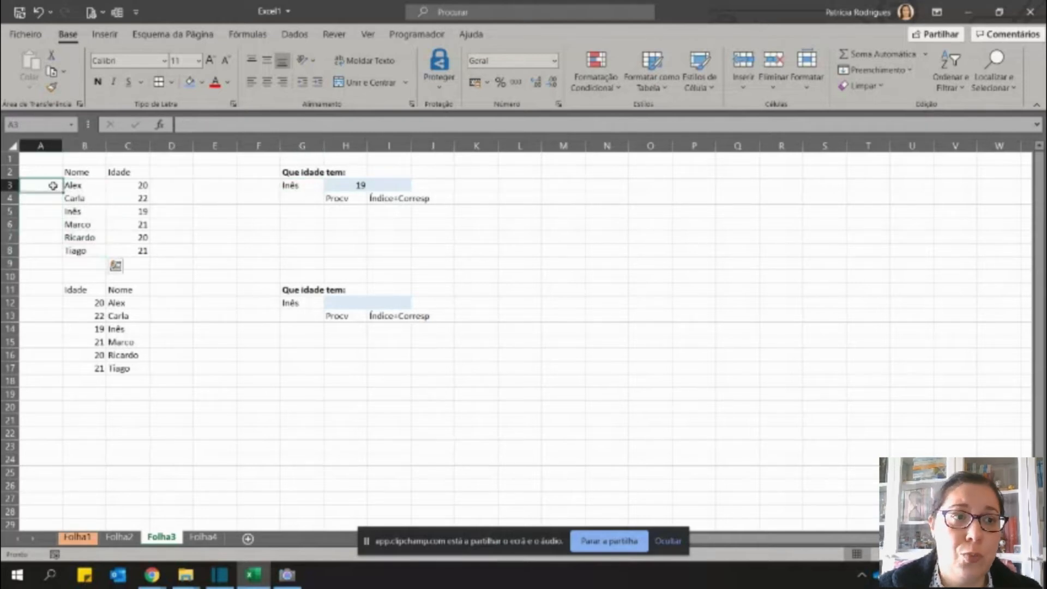
left_click(51, 168)
type("te")
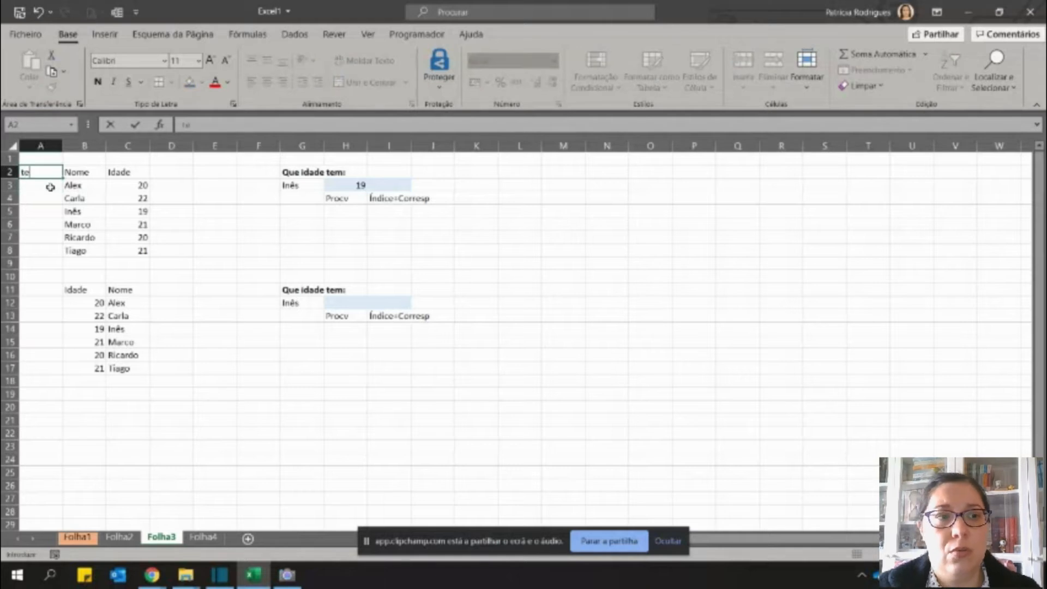
left_click(50, 187)
type("s")
left_click(38, 222)
type("t")
left_click(38, 200)
type("wrew")
key("Return")
left_click(40, 238)
type("e")
left_click(40, 211)
type("3\\")
left_click(40, 236)
Move the upper table's Idade column from C2:C8 to D2:D8, leaving column C empty.
left_click(120, 175)
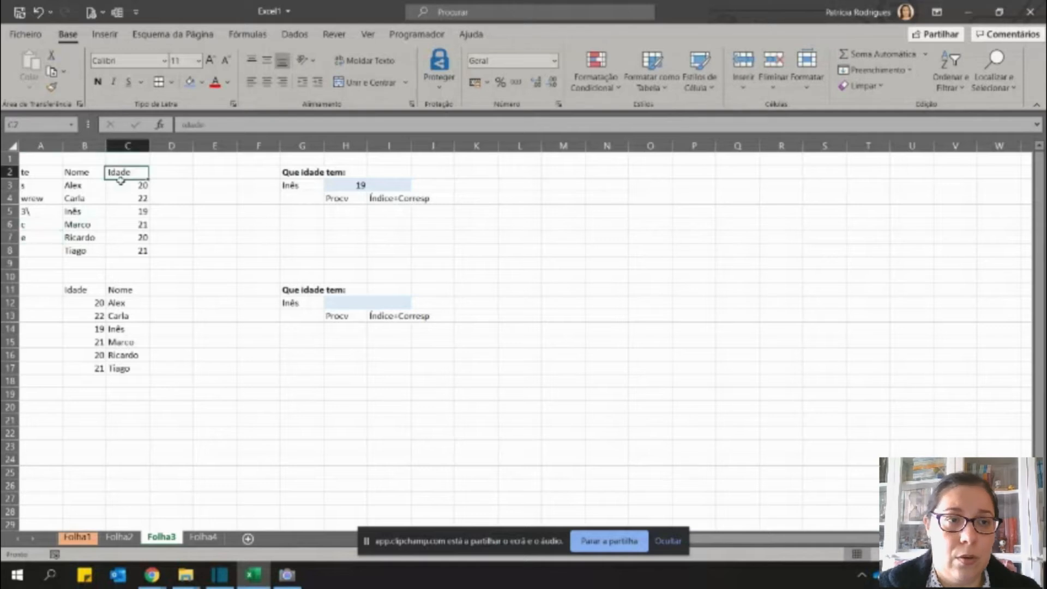
left_click_drag(120, 179, 122, 245)
left_click_drag(151, 173, 194, 174)
Examine the table range and column index in H3's PROCV formula without changing it.
left_click(360, 187)
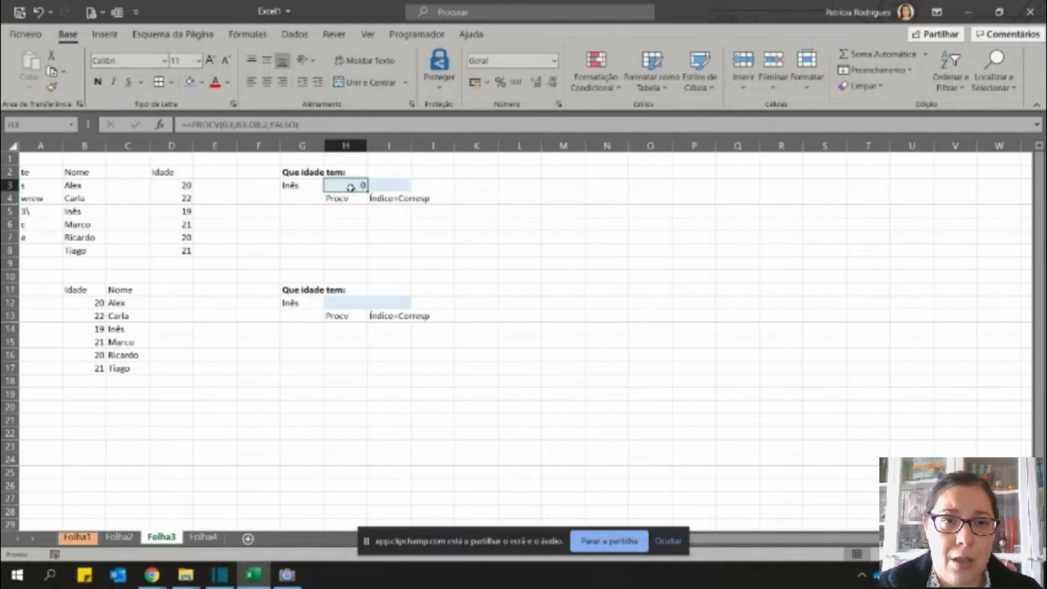
double_click(350, 187)
key("Escape")
double_click(354, 185)
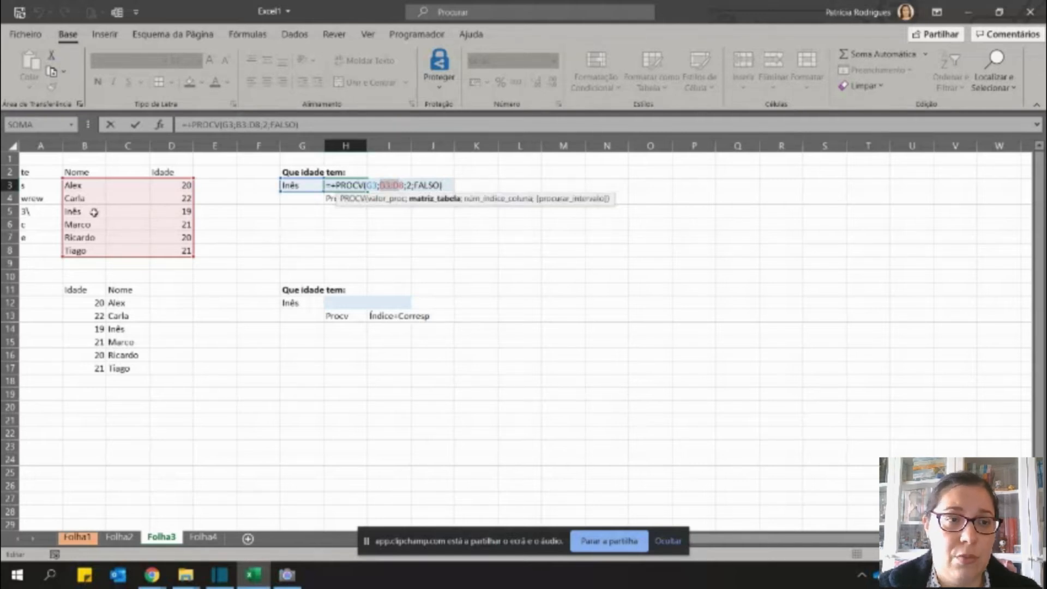
key("Escape")
Try extending H3's PROCV table to A3:D8, and restore the range to B3:D8.
key("F2")
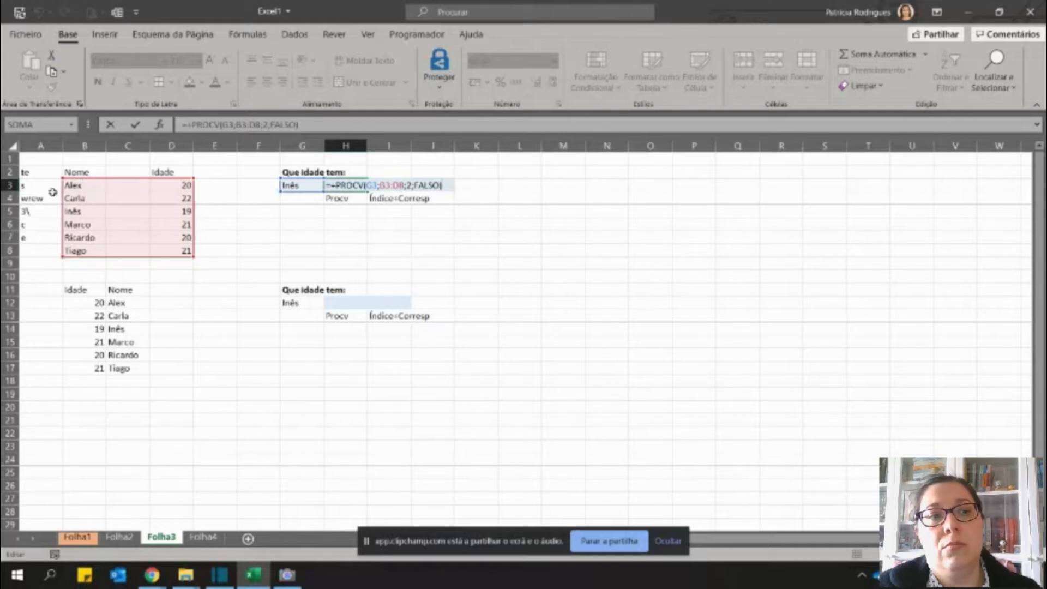
left_click_drag(48, 177, 23, 180)
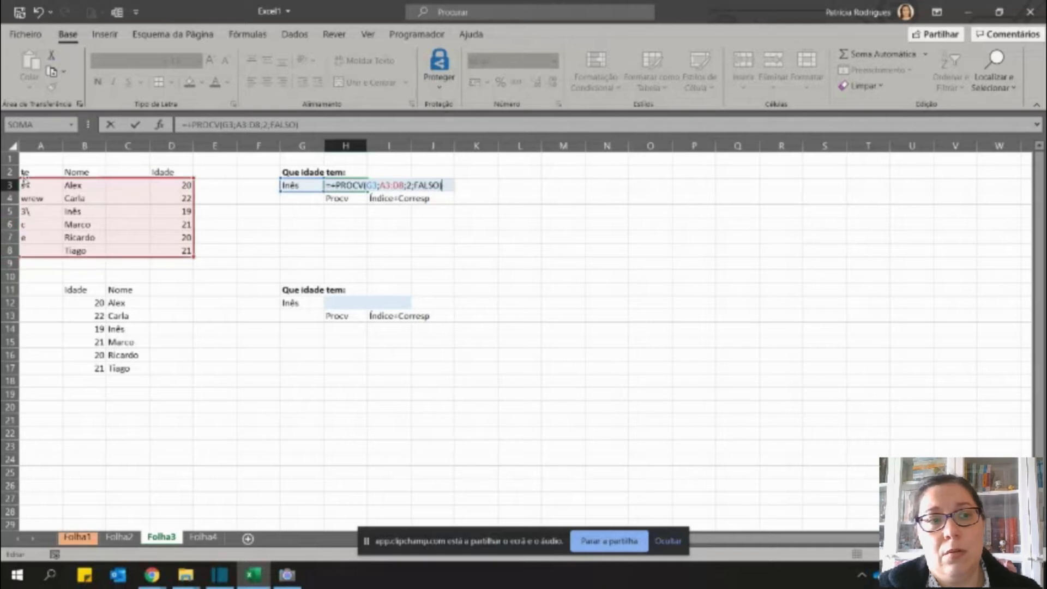
left_click_drag(22, 178, 60, 178)
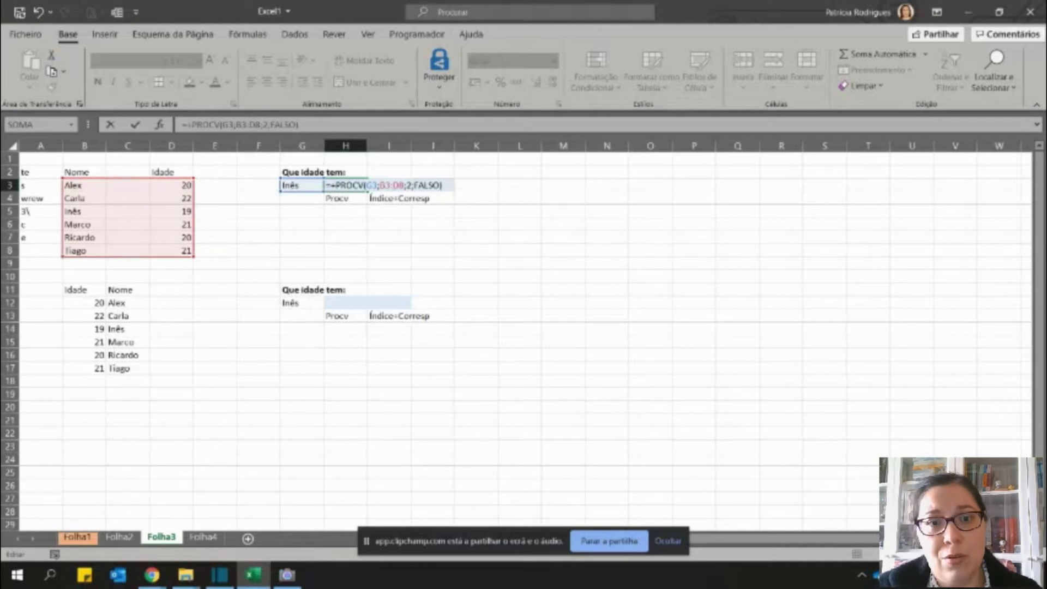
Set the column index in H3's PROCV formula to 3 and confirm the formula.
left_click(408, 185)
key("BackSpace")
type("3")
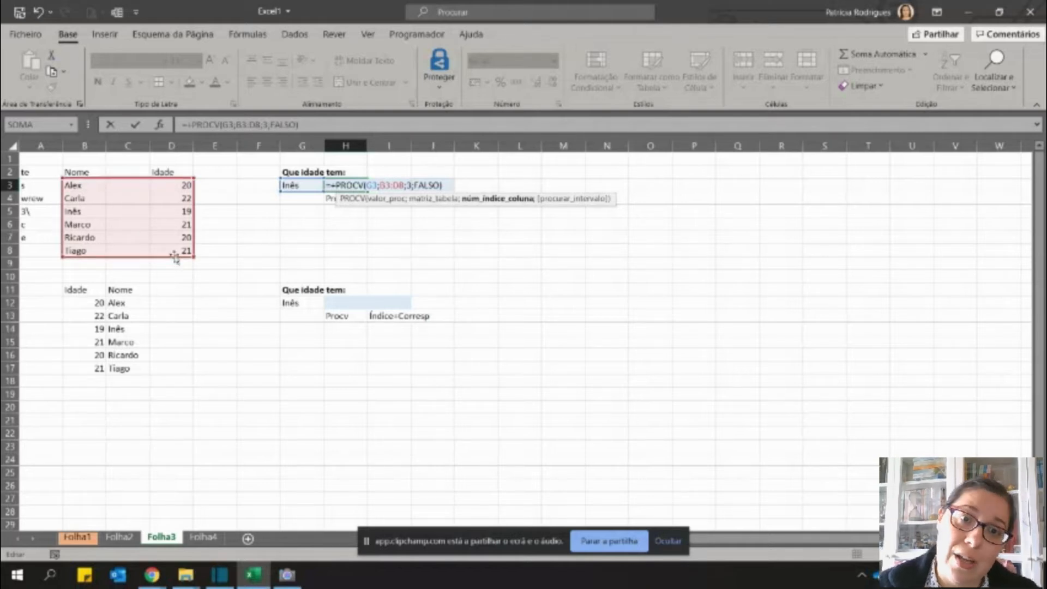
key("Return")
Start an ÍNDICE formula in I3 with the ages in D3:D8 as the matrix.
key("Up")
key("Right")
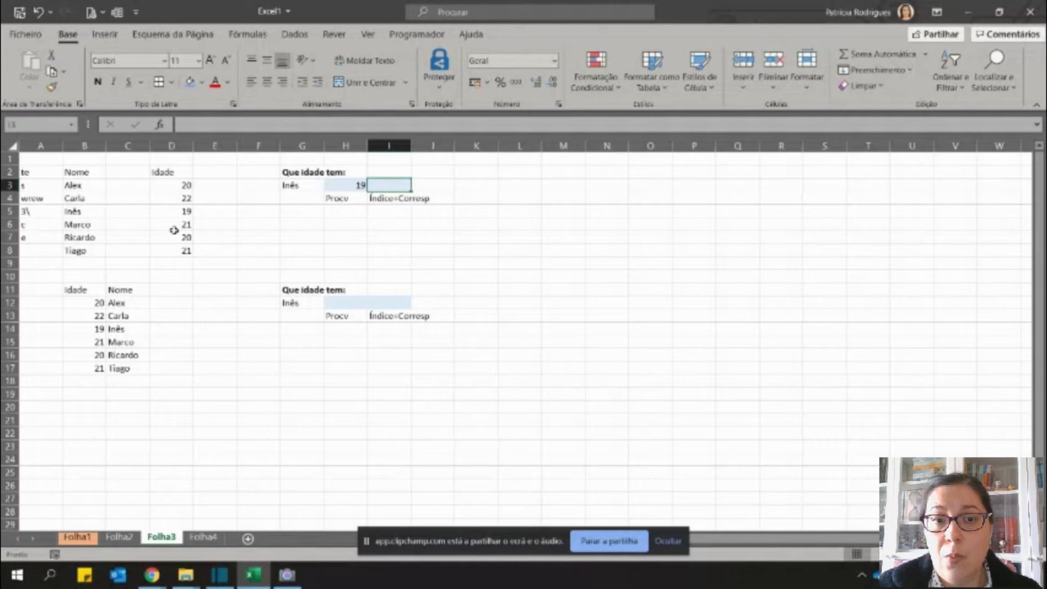
type("=")
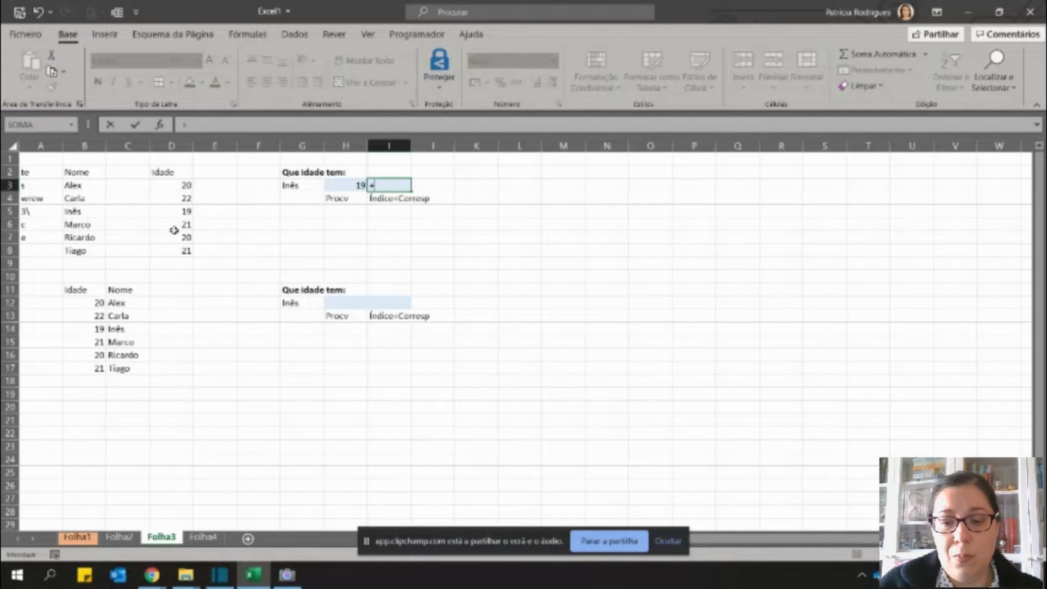
type("in")
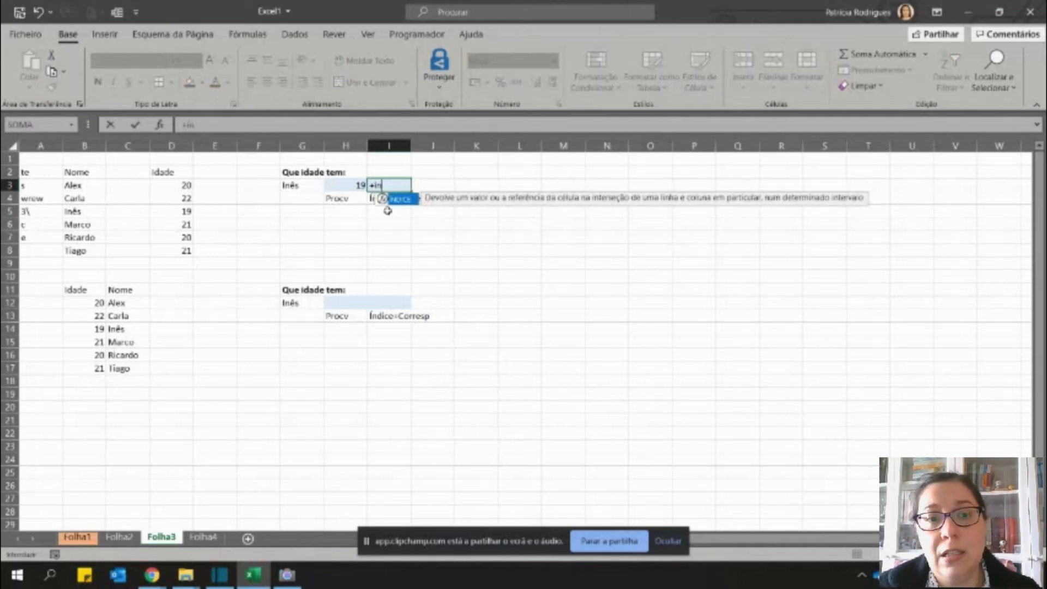
double_click(400, 200)
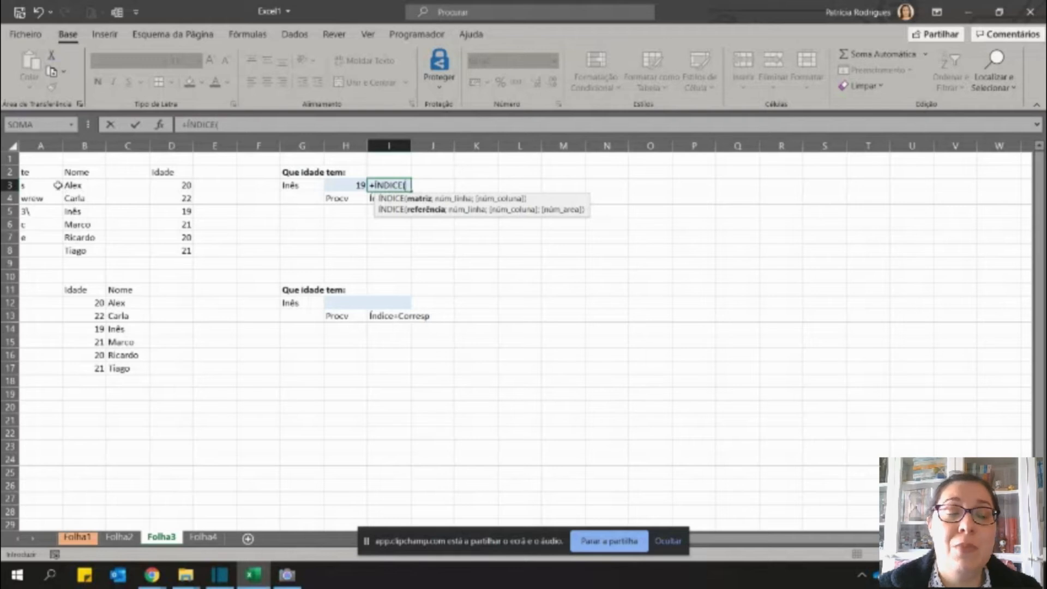
left_click_drag(175, 183, 184, 259)
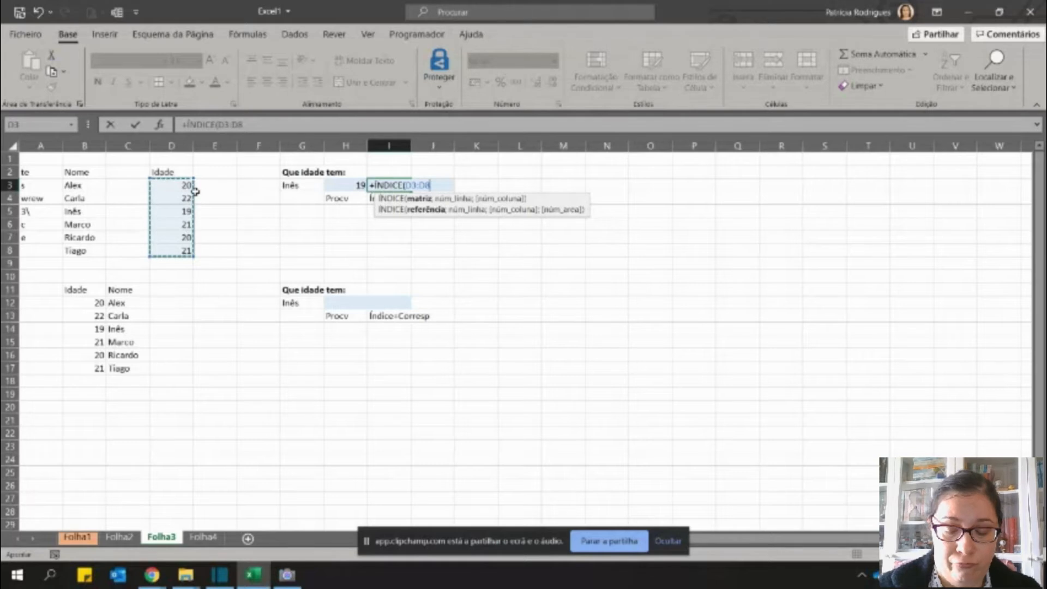
Nest CORRESP as the row number in I3's ÍNDICE formula, with G3 as its lookup value.
type(";corre")
key("BackSpace")
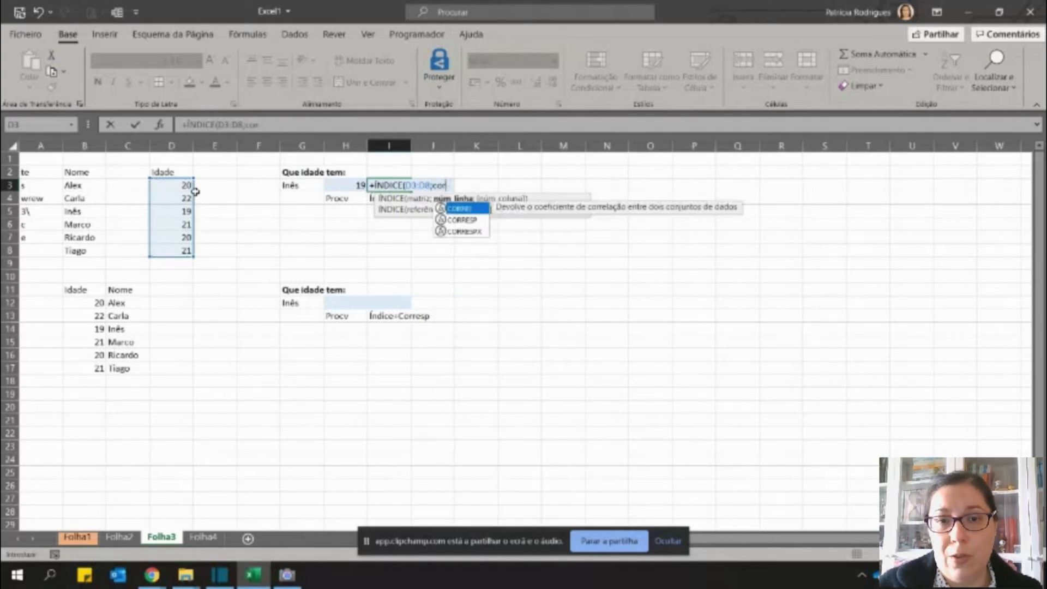
left_click(474, 220)
double_click(474, 220)
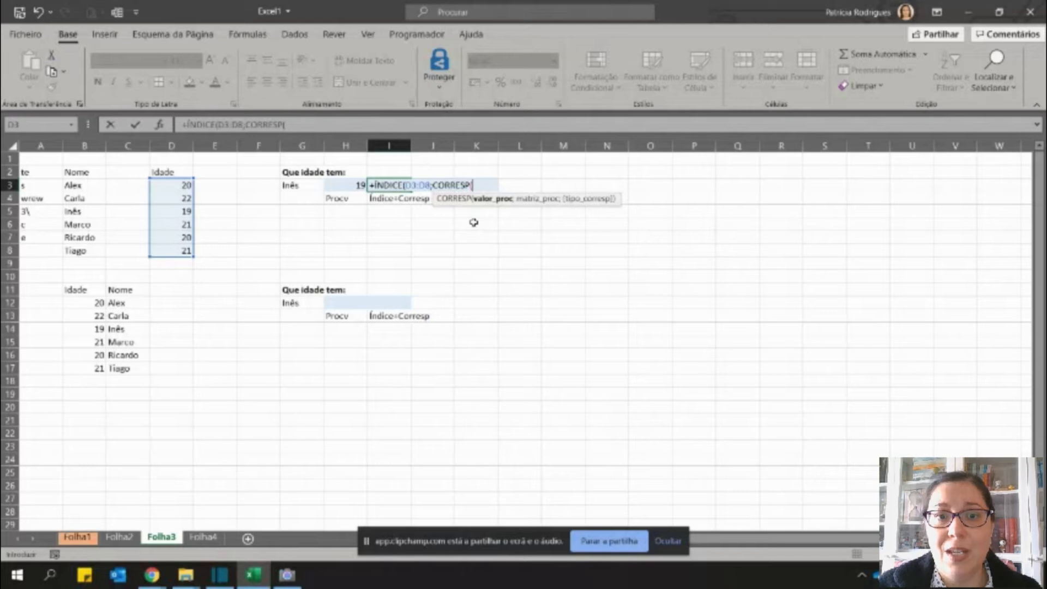
left_click(309, 186)
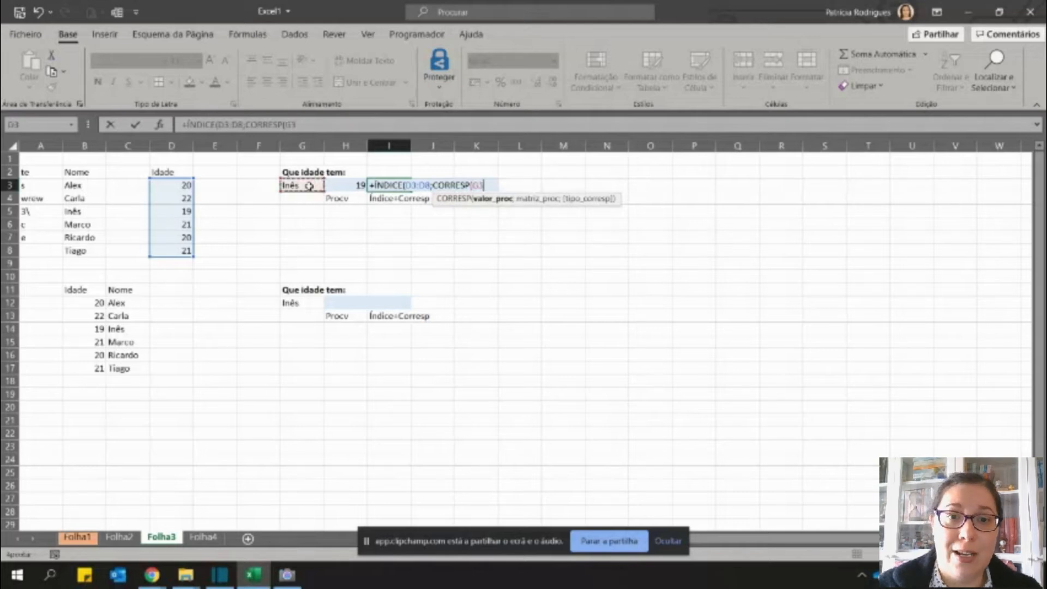
type(";")
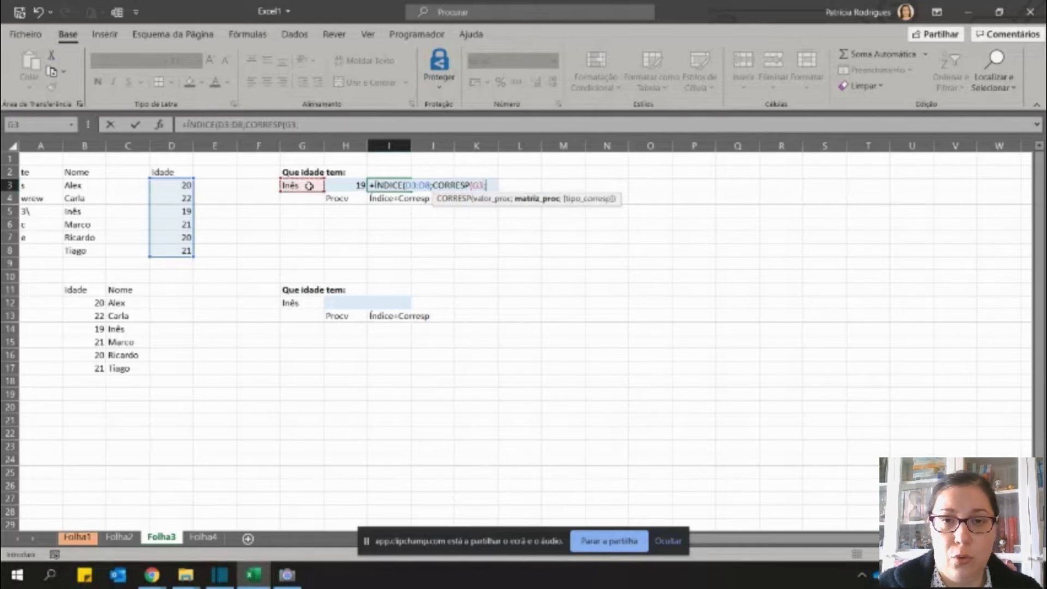
Set CORRESP's lookup matrix to B3:B8 with exact match 0, and close and confirm I3's formula.
left_click_drag(88, 187, 95, 259)
type(";")
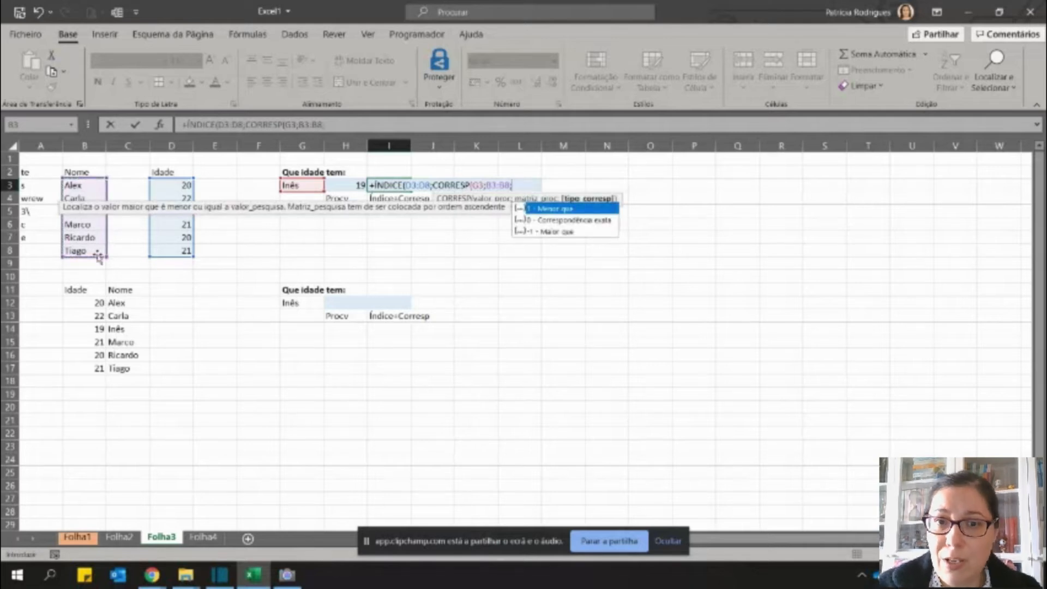
double_click(565, 220)
type(")")
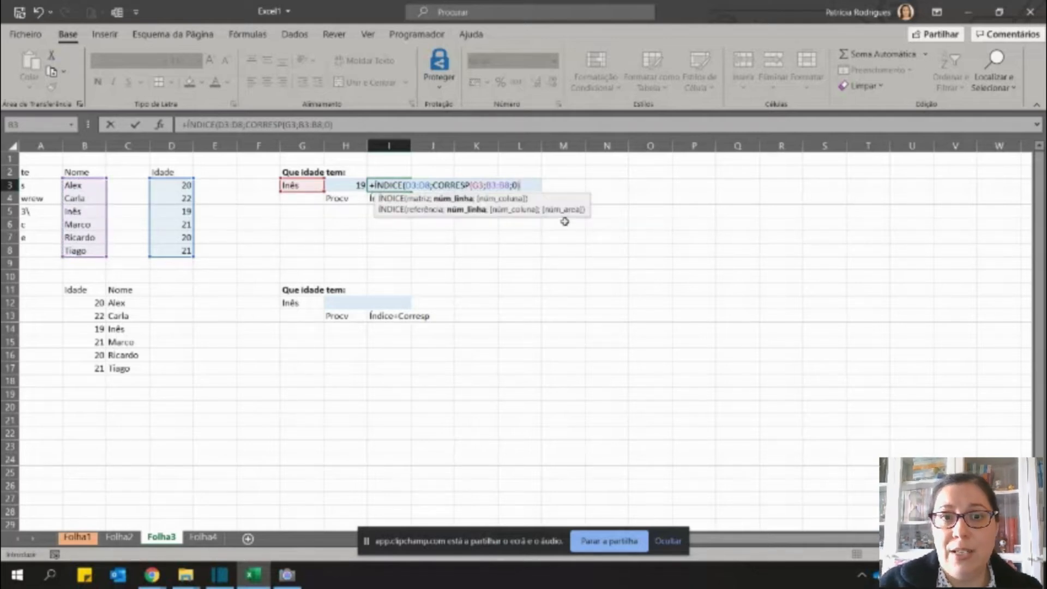
type(")")
key("Return")
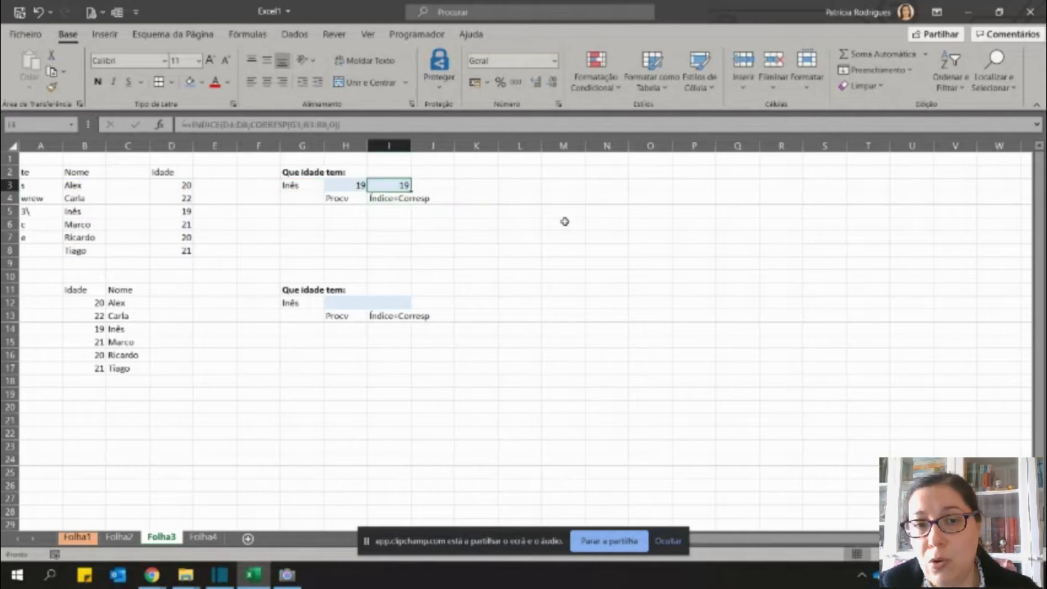
Review the lookup cells G3:I3, and examine the lower table's Idade and Nome columns with their reversed order.
key("Left")
key("Left")
key("Right")
key("Right")
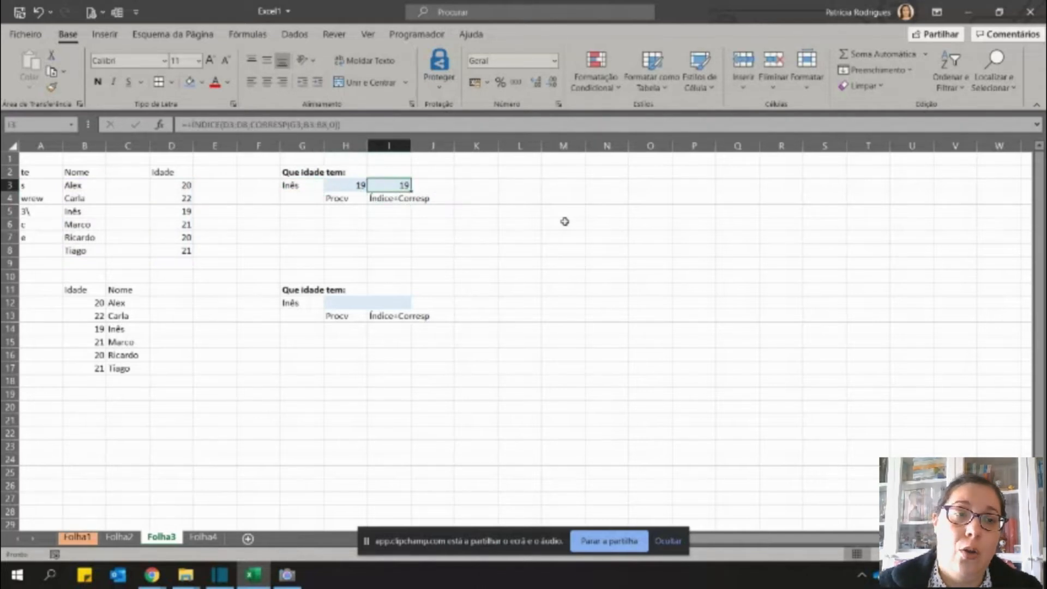
key("Down")
key("Down")
key("Down")
key("Down")
key("Down")
key("Down")
key("Down")
key("Down")
key("Down")
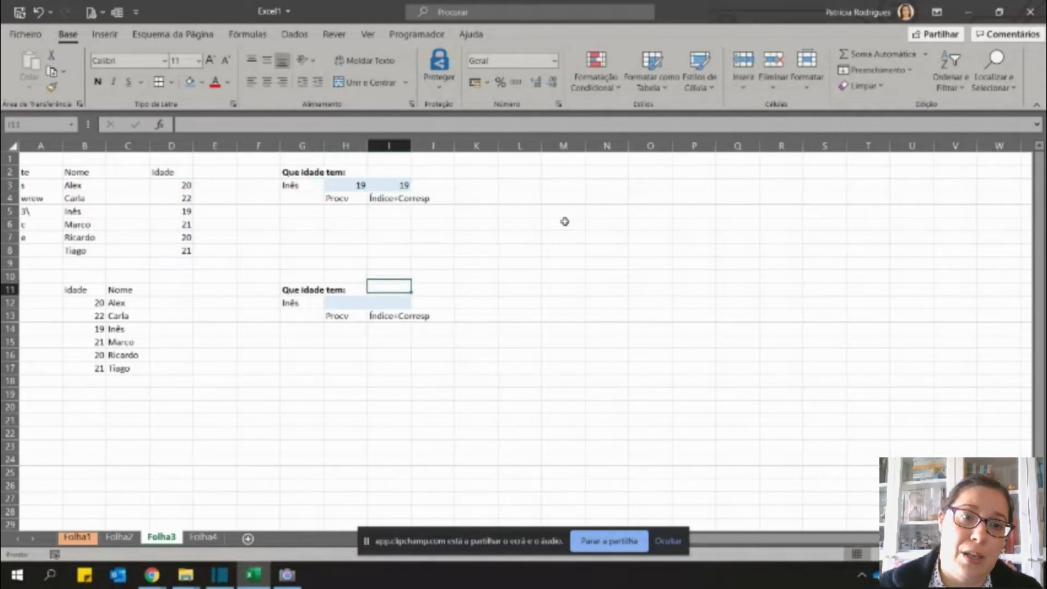
key("Left")
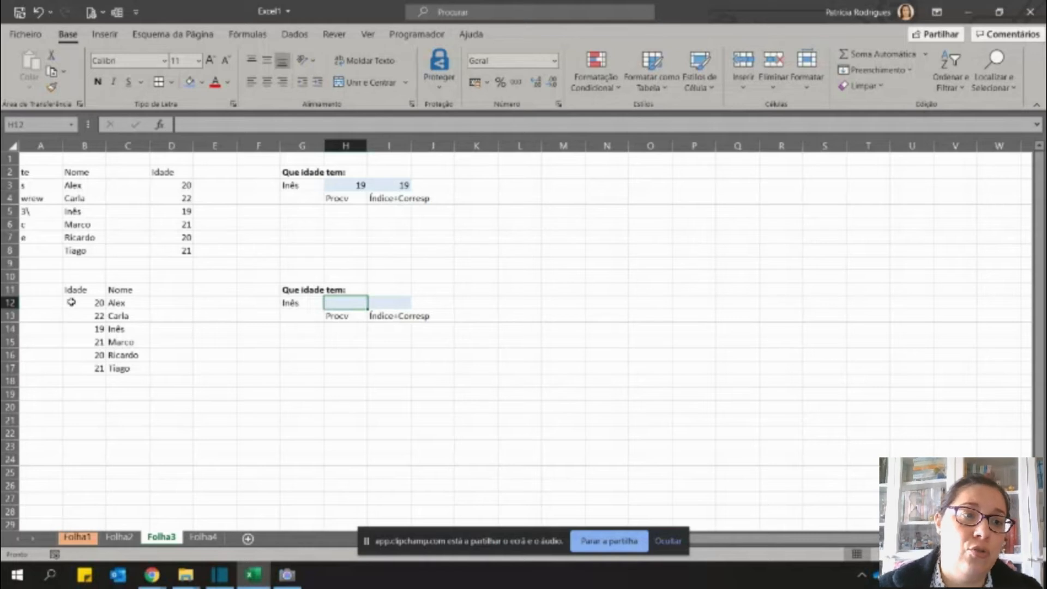
left_click_drag(90, 300, 87, 340)
left_click_drag(135, 298, 147, 383)
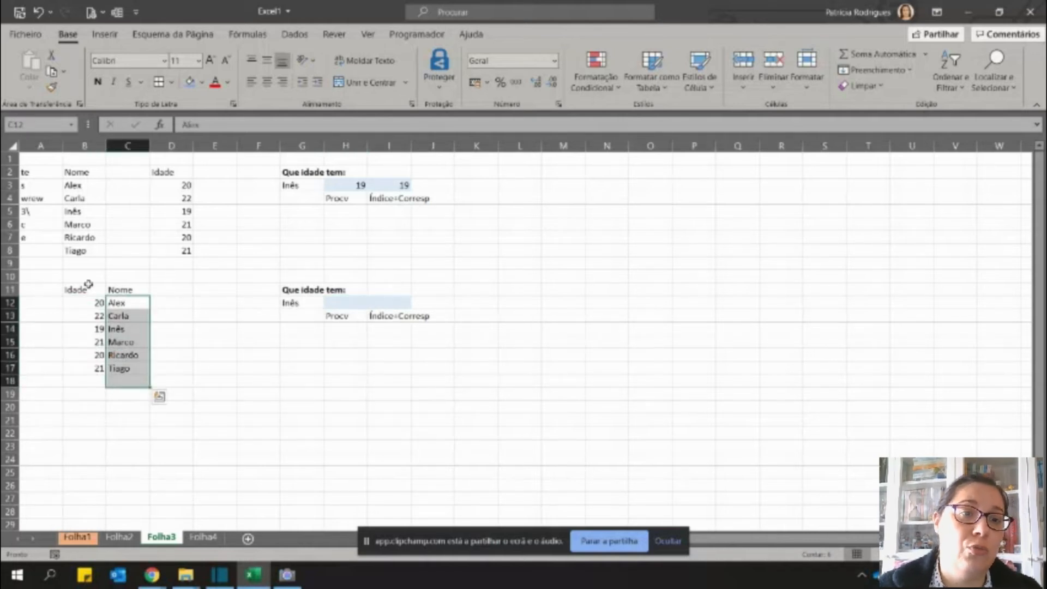
Start a PROCV formula in H12 with G12 as the lookup value.
left_click(351, 307)
type("+pro")
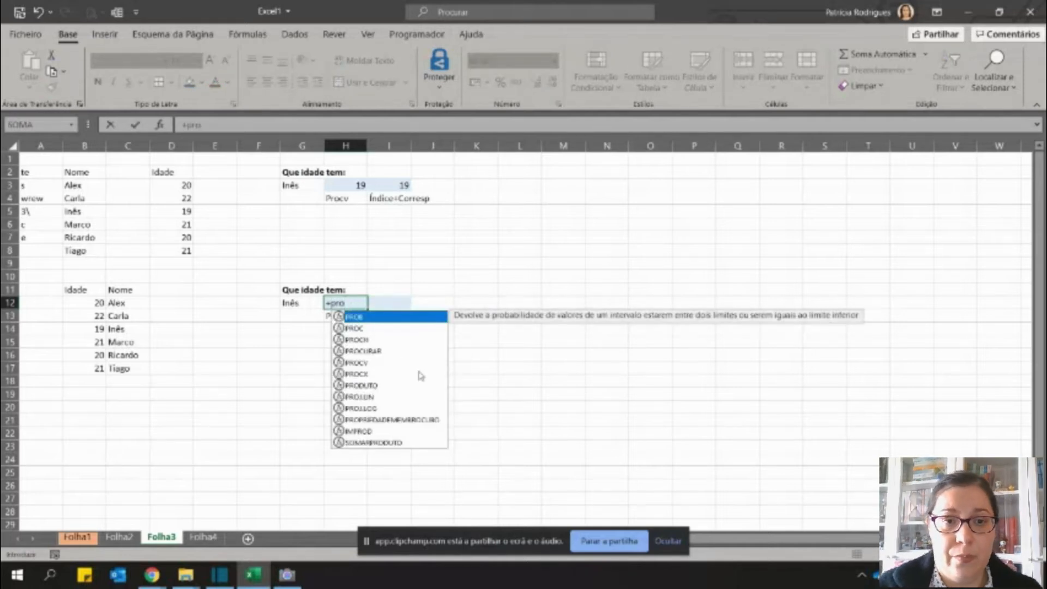
double_click(356, 362)
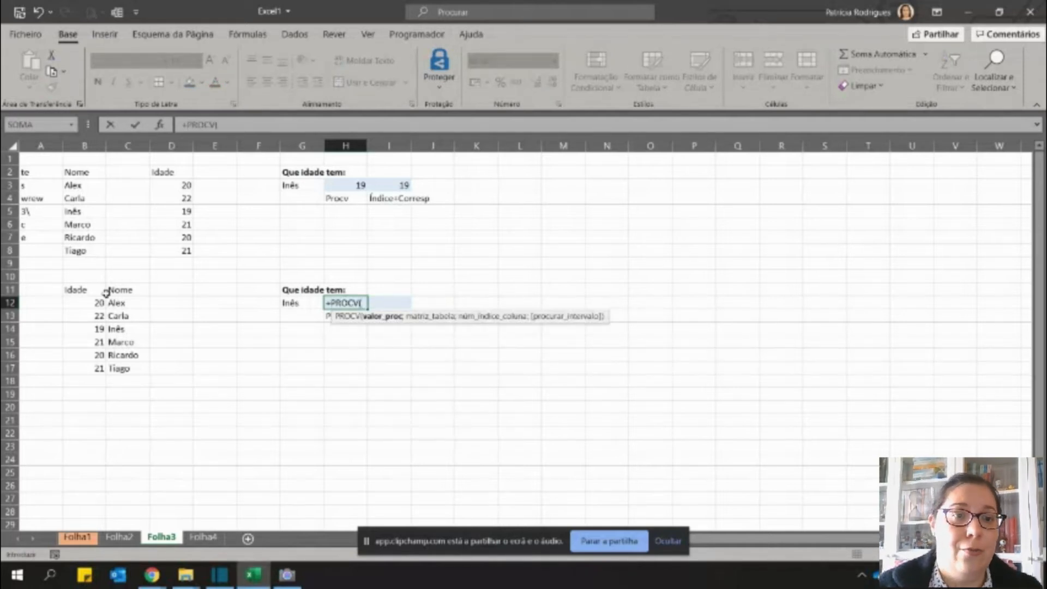
left_click(287, 303)
type(";")
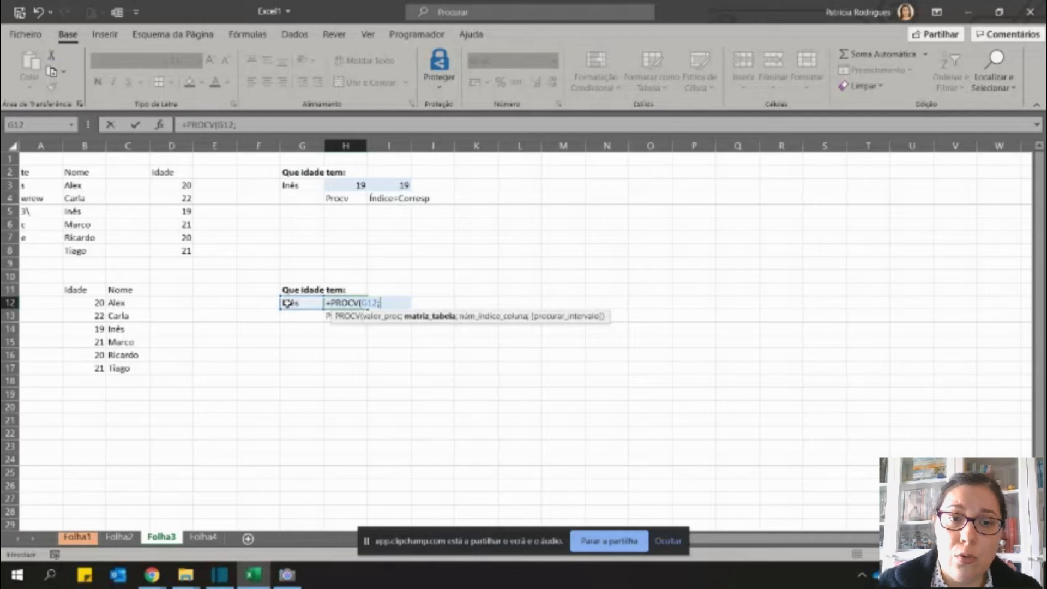
Complete H12's PROCV with table matrix B12:C17, column index 1 and exact match 0, and compare it with G12 and the Idade column.
left_click_drag(95, 302, 122, 365)
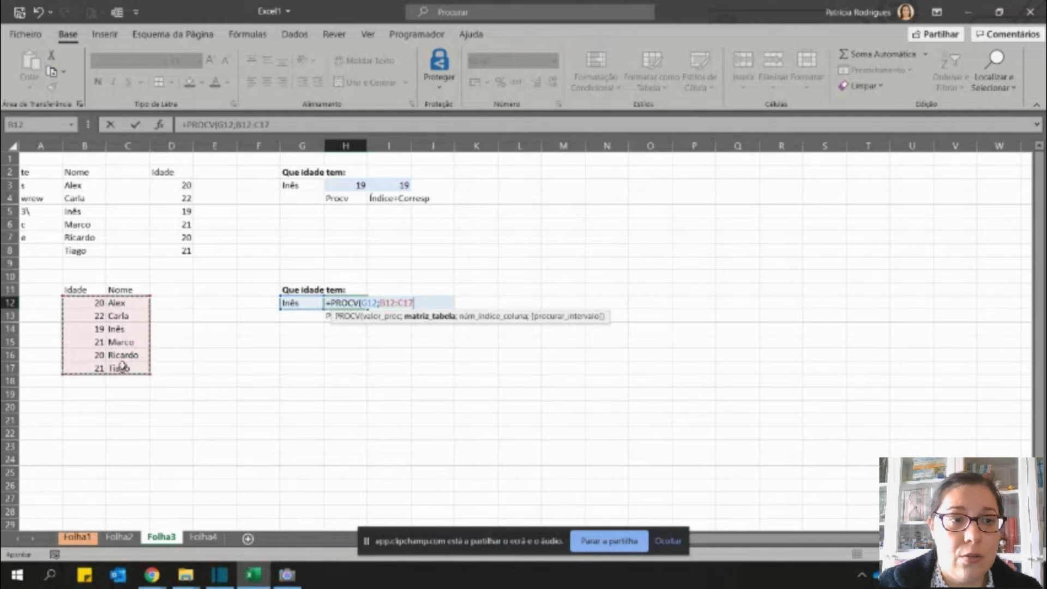
type(";")
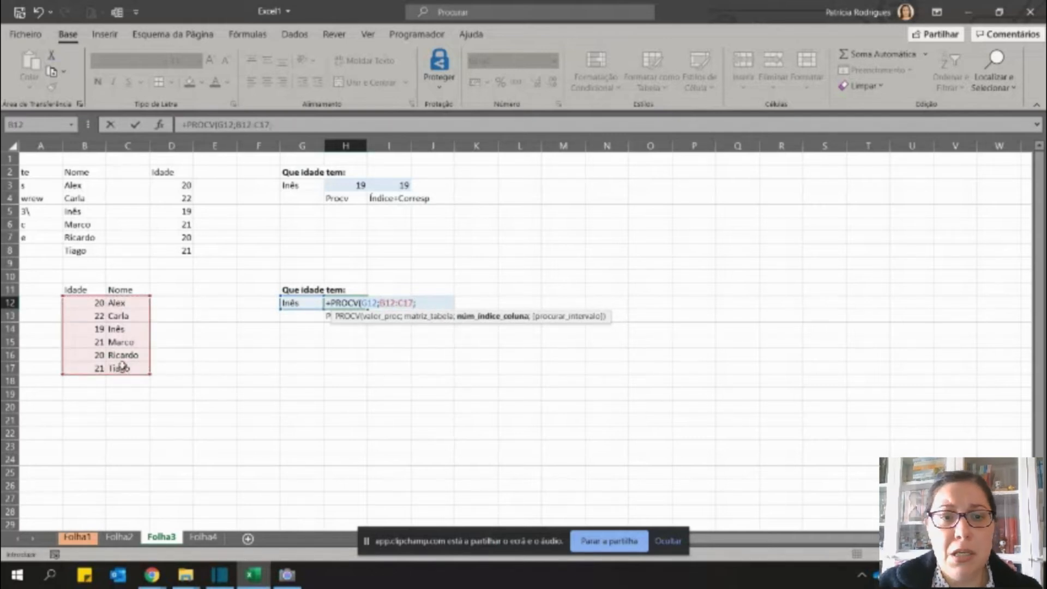
type("1")
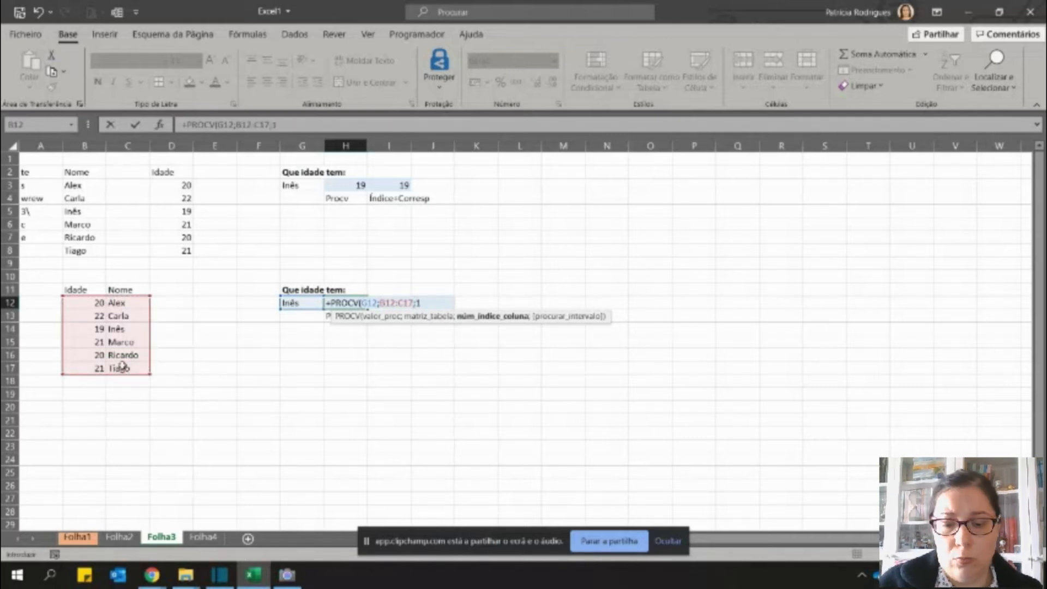
type(";")
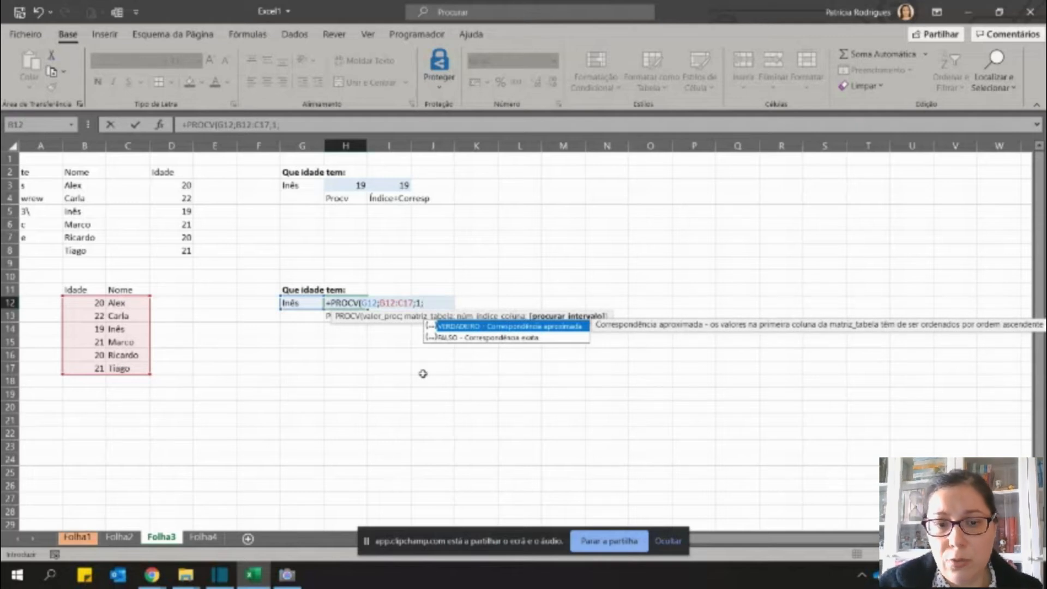
type("0")
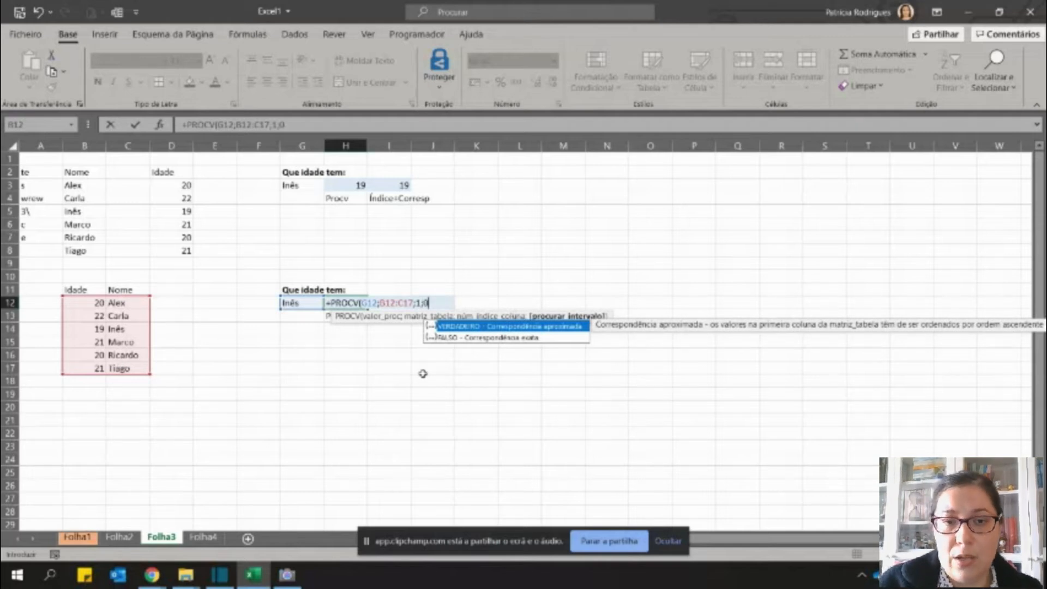
type(")7")
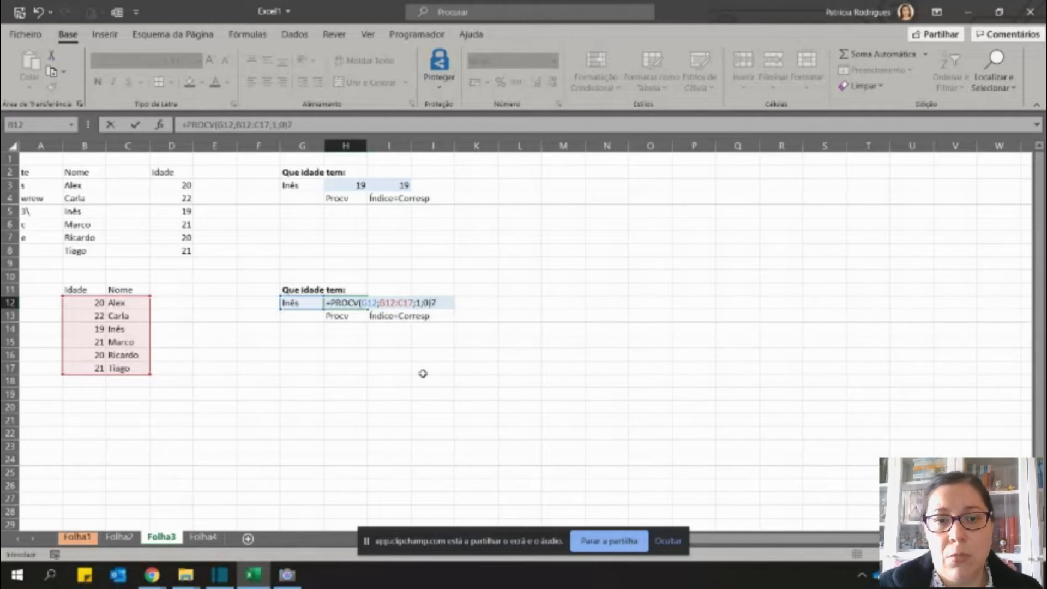
key("Return")
key("Up")
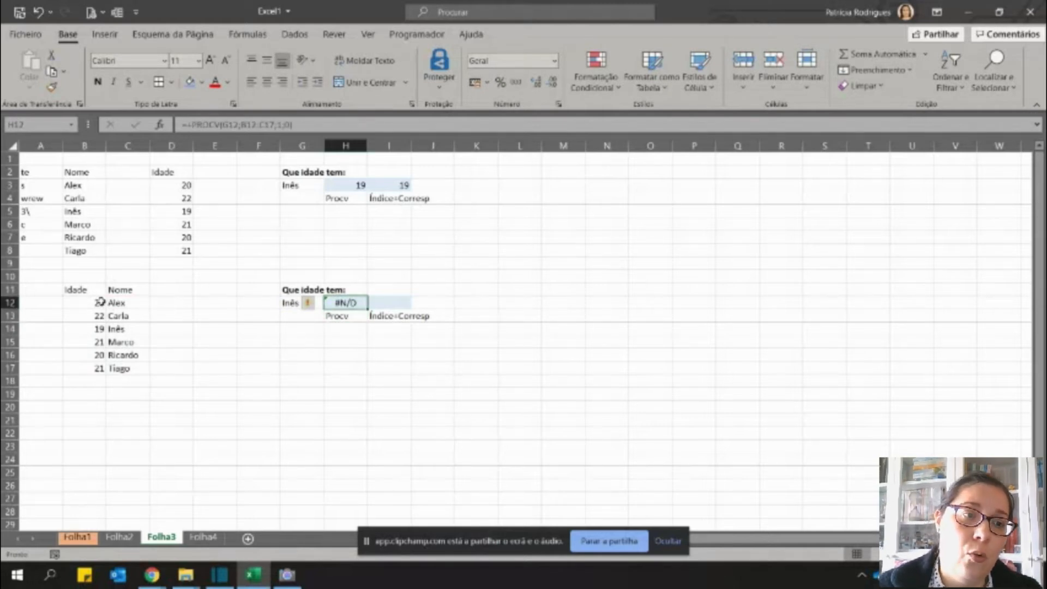
left_click(292, 300)
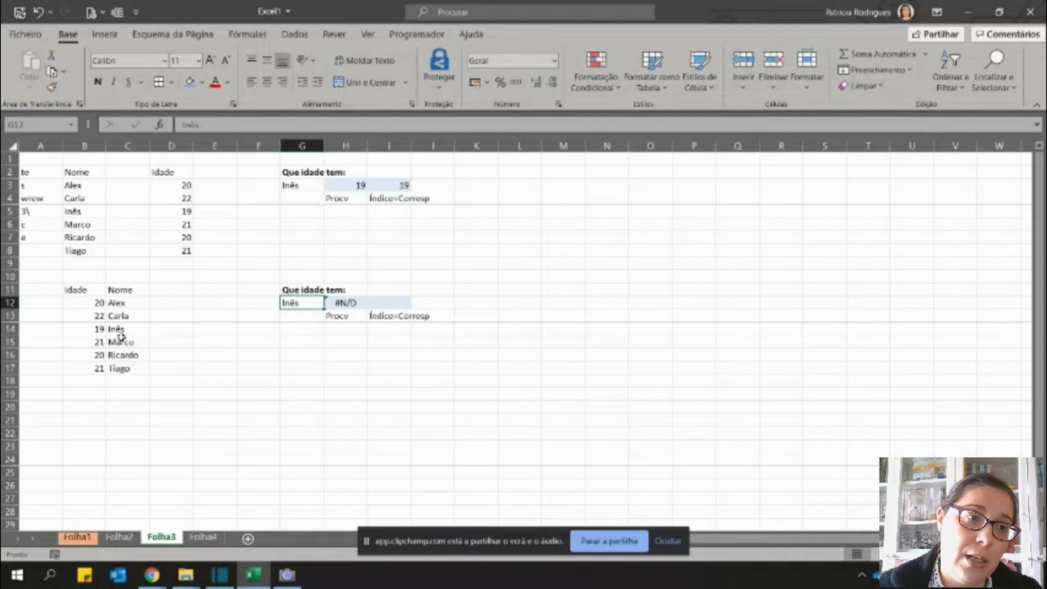
left_click_drag(100, 304, 98, 370)
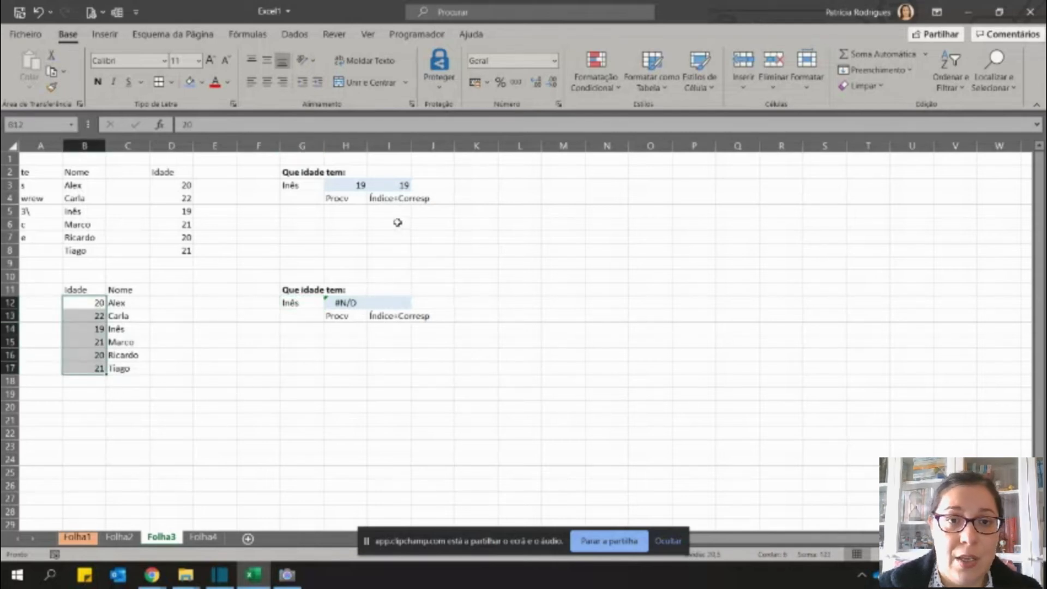
Start an ÍNDICE formula in I12 with the lower table's ages B12:B17 as the matrix.
left_click(384, 304)
type("+")
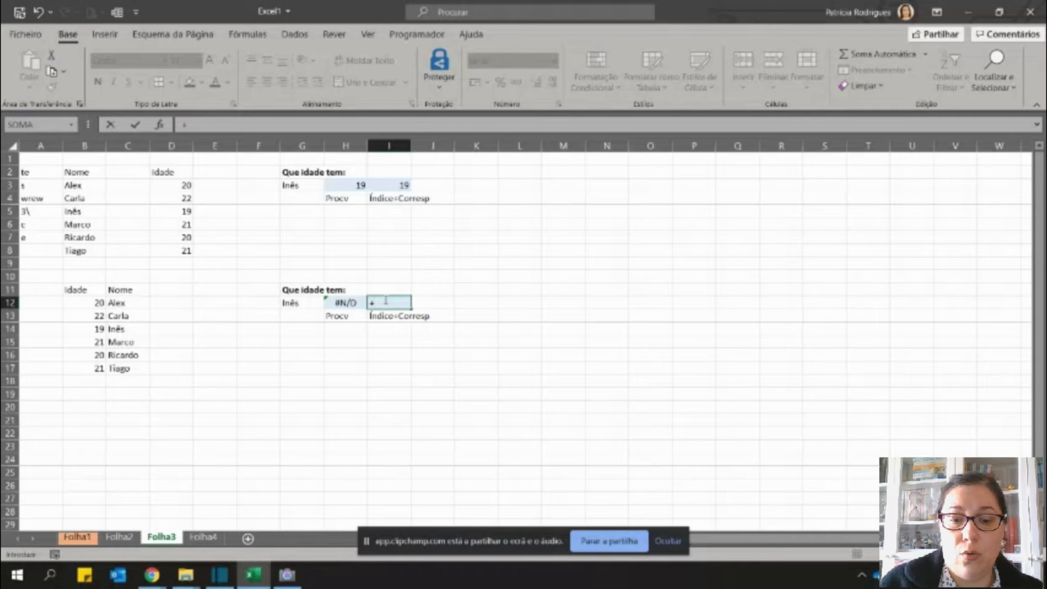
type("i")
double_click(397, 327)
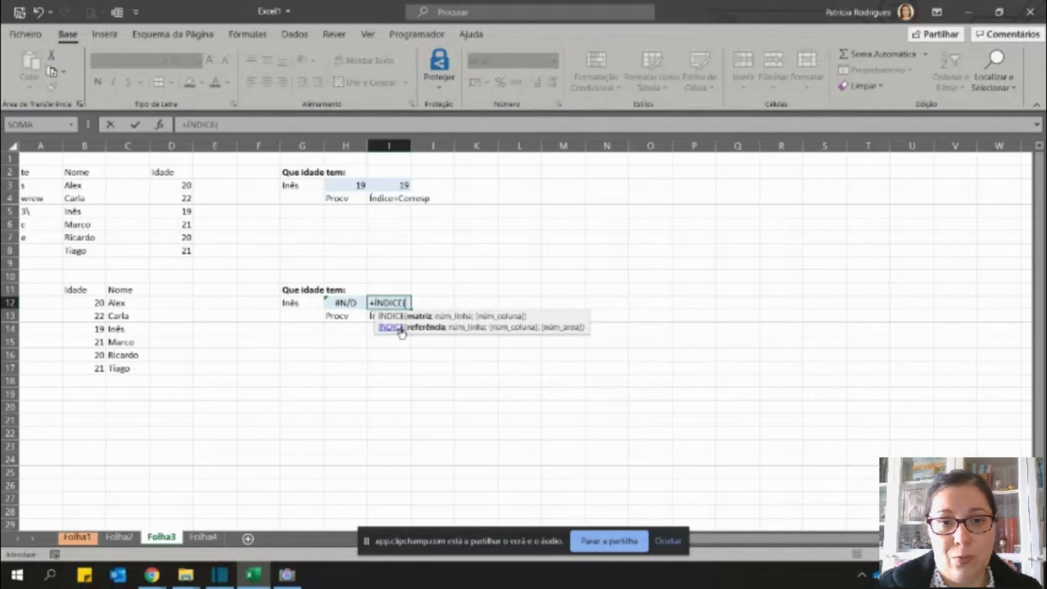
left_click_drag(97, 302, 96, 369)
Nest CORRESP as I12's row number, with lookup value G12, lookup matrix C12:C17 and exact match 0, and confirm the formula.
type(";corr")
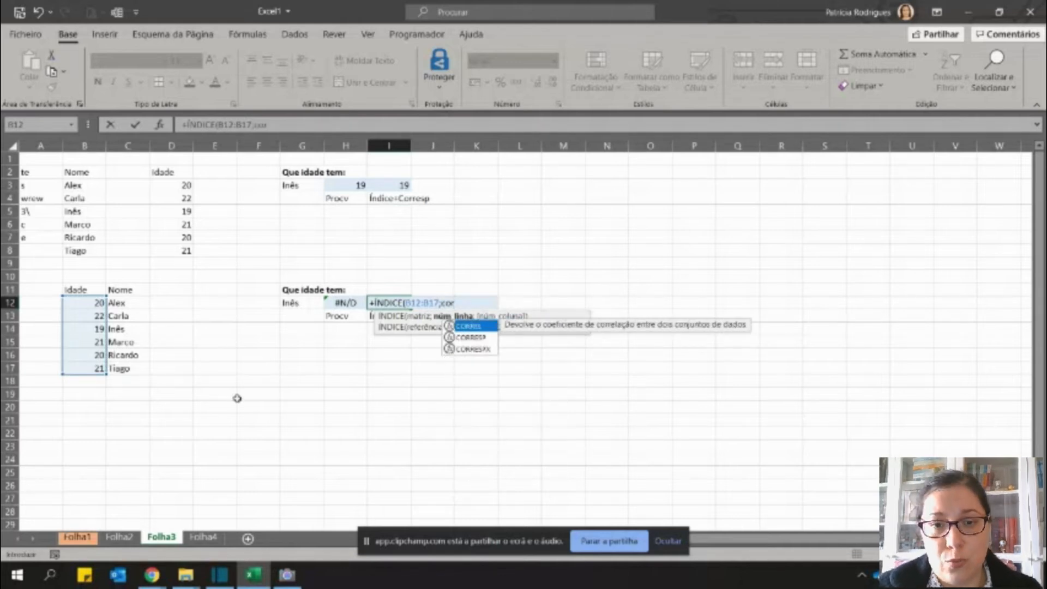
double_click(466, 340)
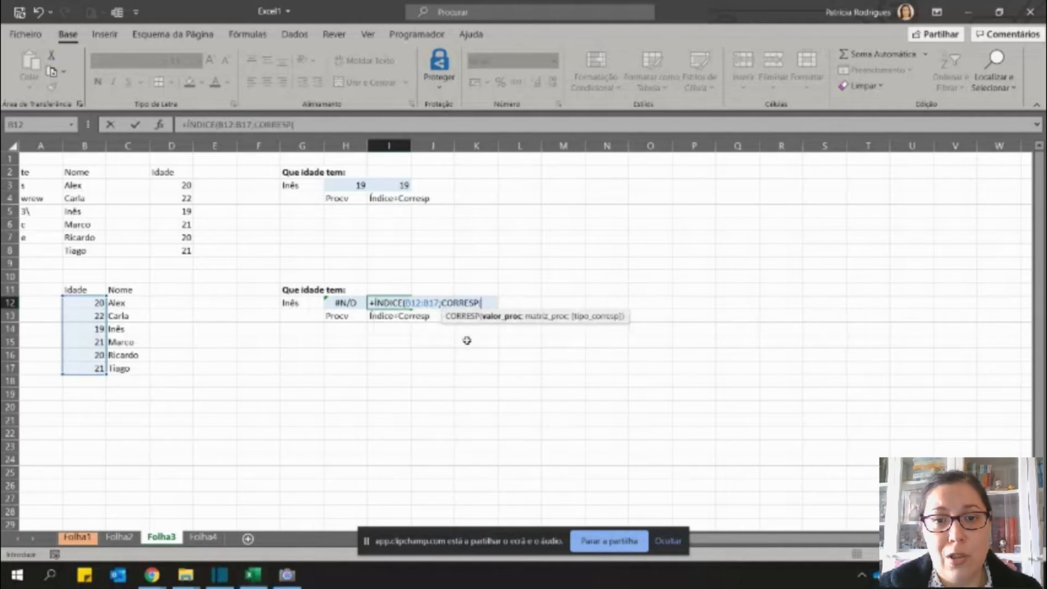
left_click(296, 302)
type(";")
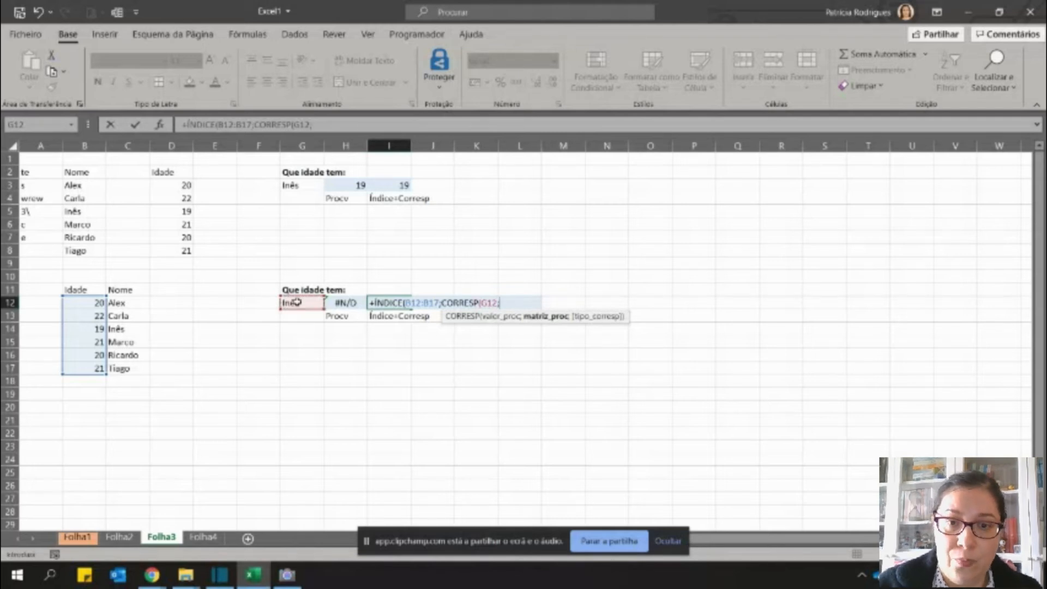
left_click_drag(135, 305, 133, 362)
type(";")
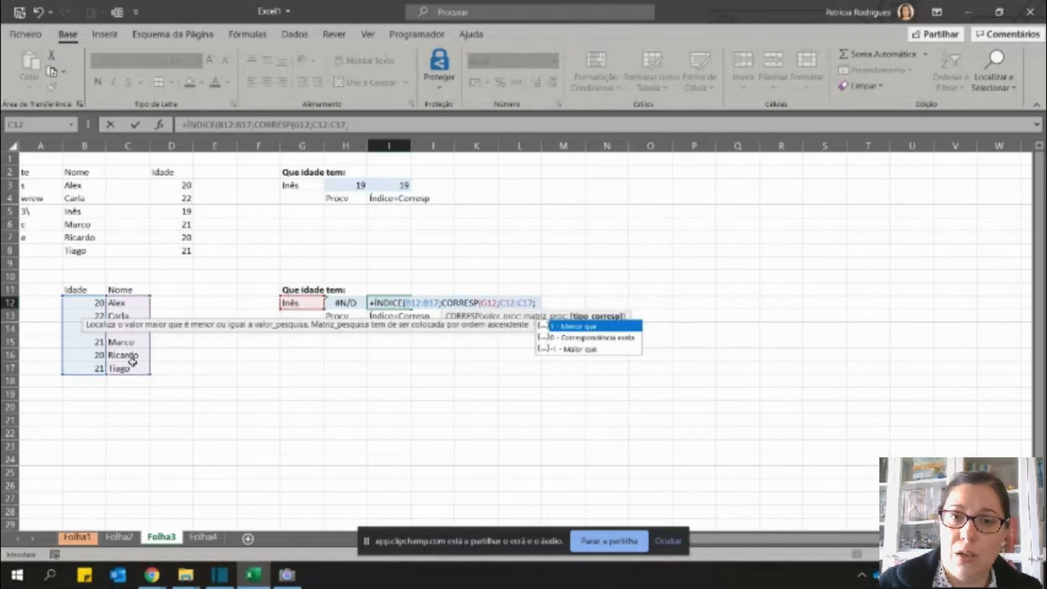
type("0))")
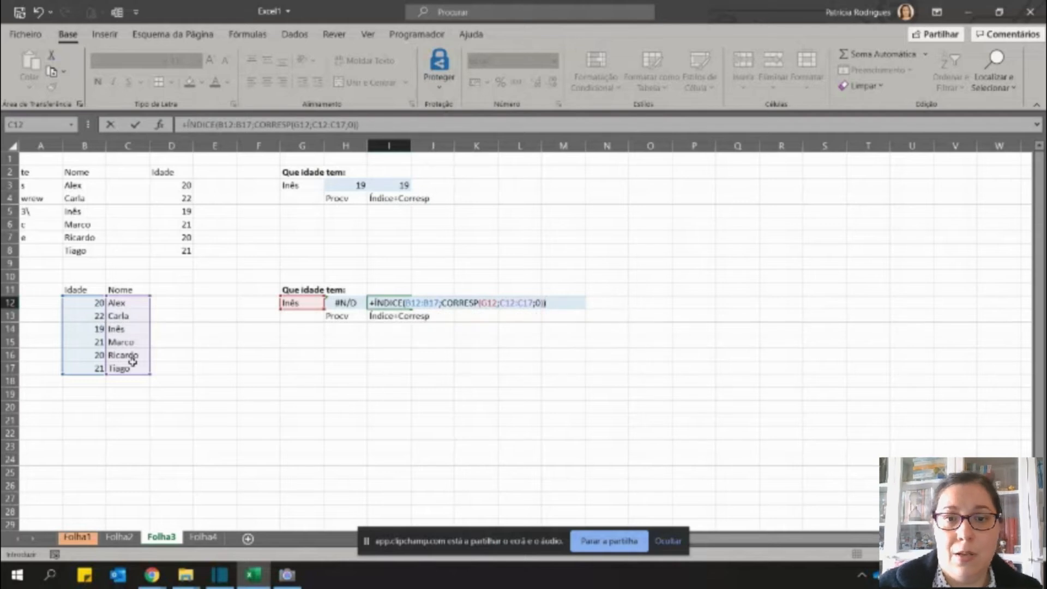
key("Return")
key("Up")
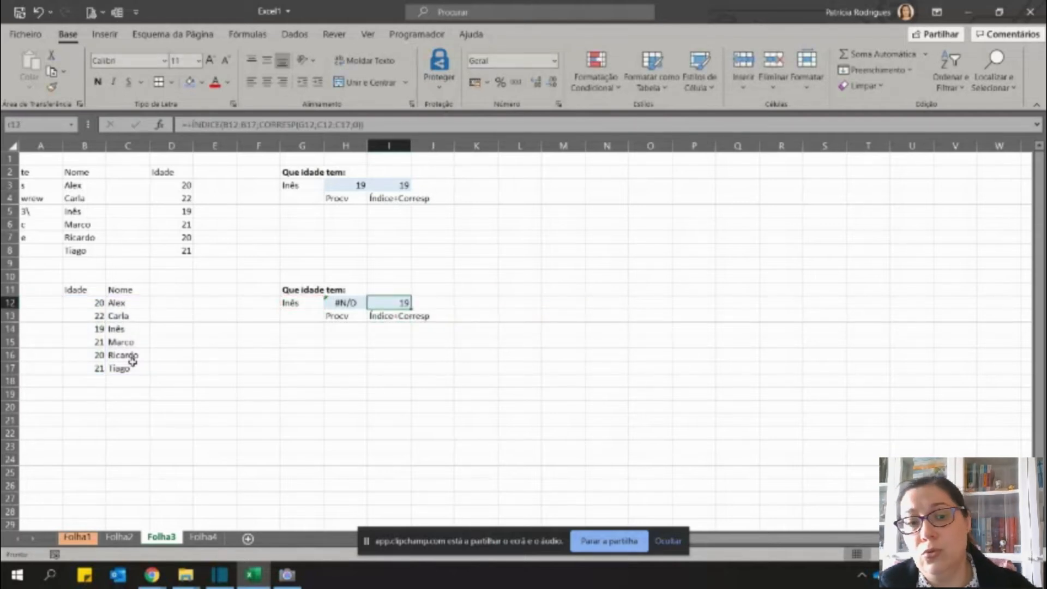
Test the lower lookups by replacing the name in G12 with the one in C13 and finally with the one in C17.
left_click(98, 328)
left_click(294, 304)
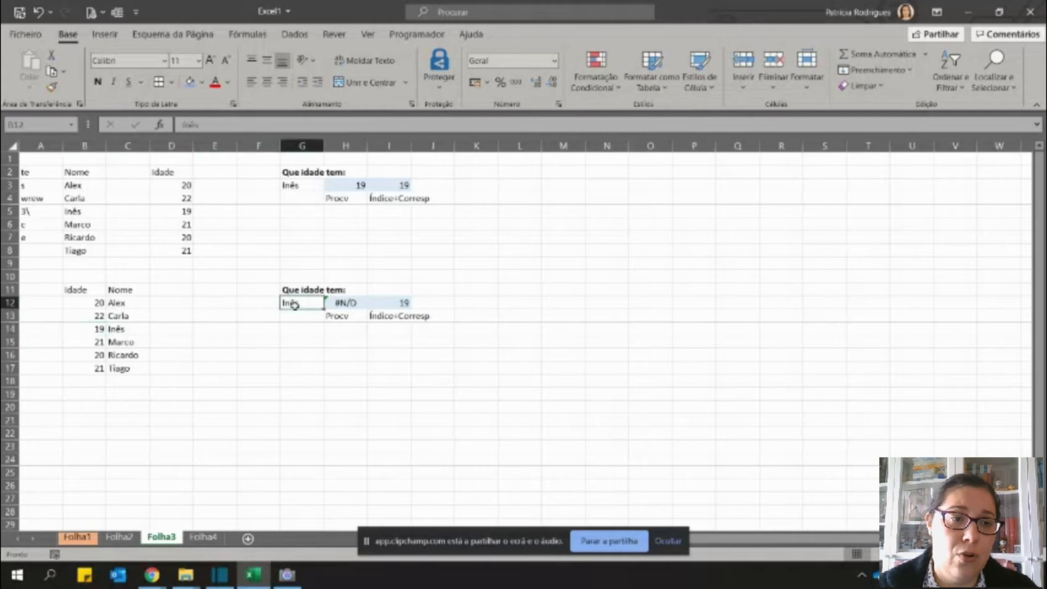
type("carl")
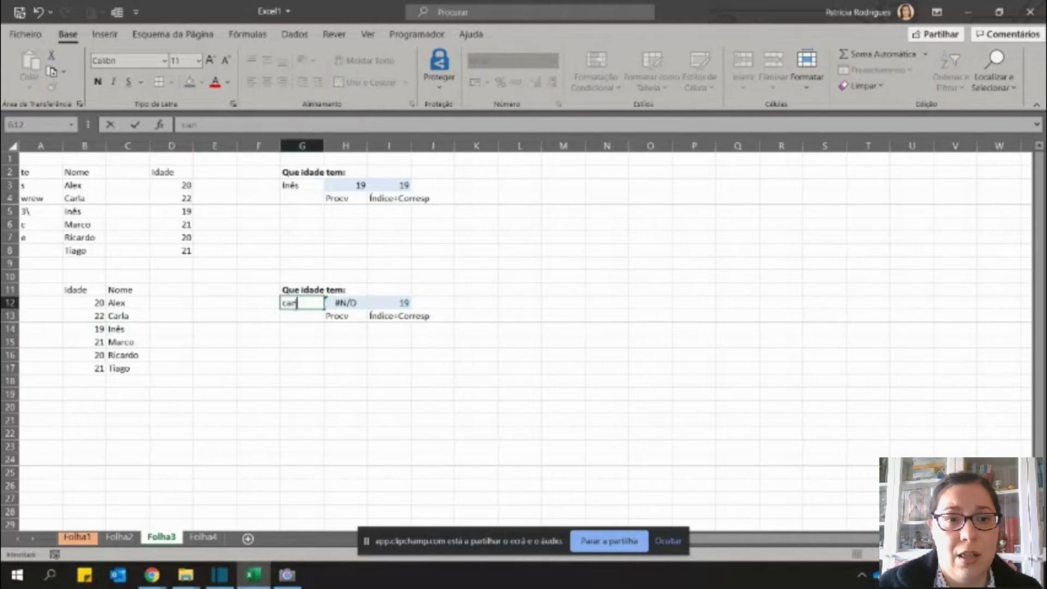
type("a")
key("Return")
left_click(294, 305)
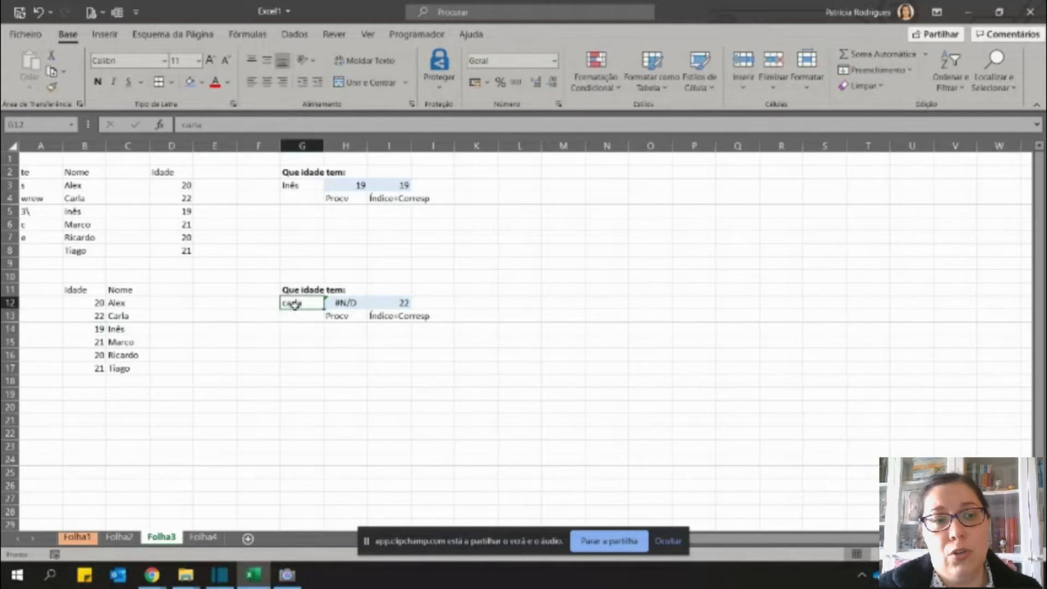
type("Tiag")
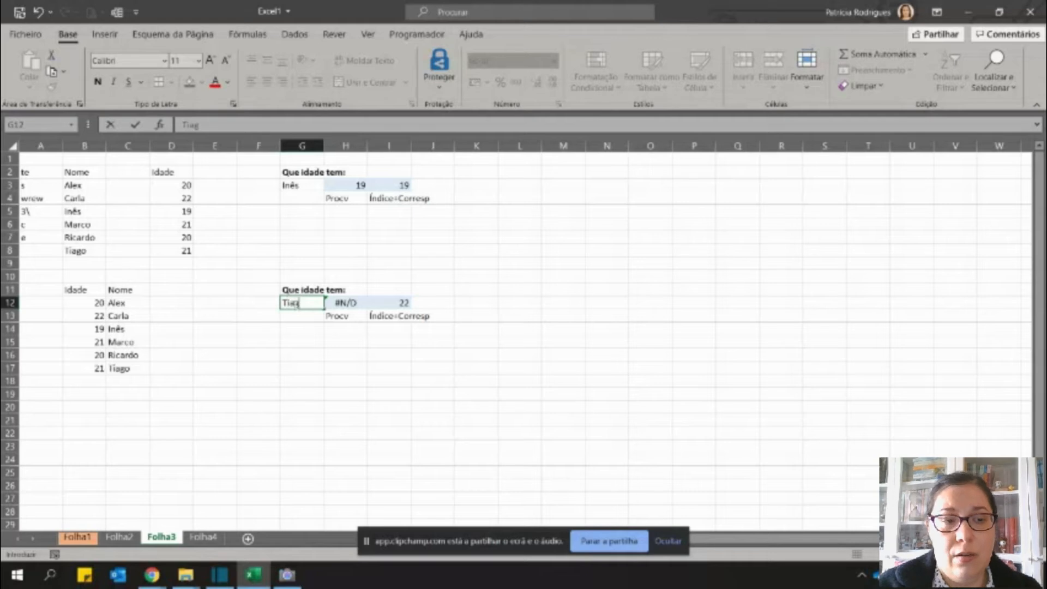
type("o")
key("Return")
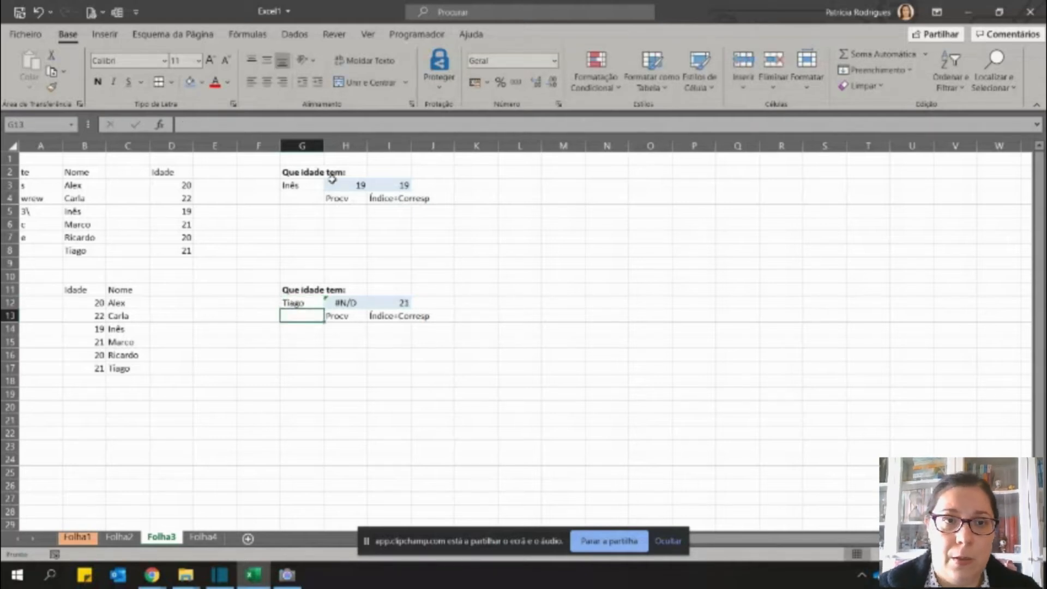
Replace the upper lookup name in G3 with the last name in the upper table.
left_click(315, 185)
type("t")
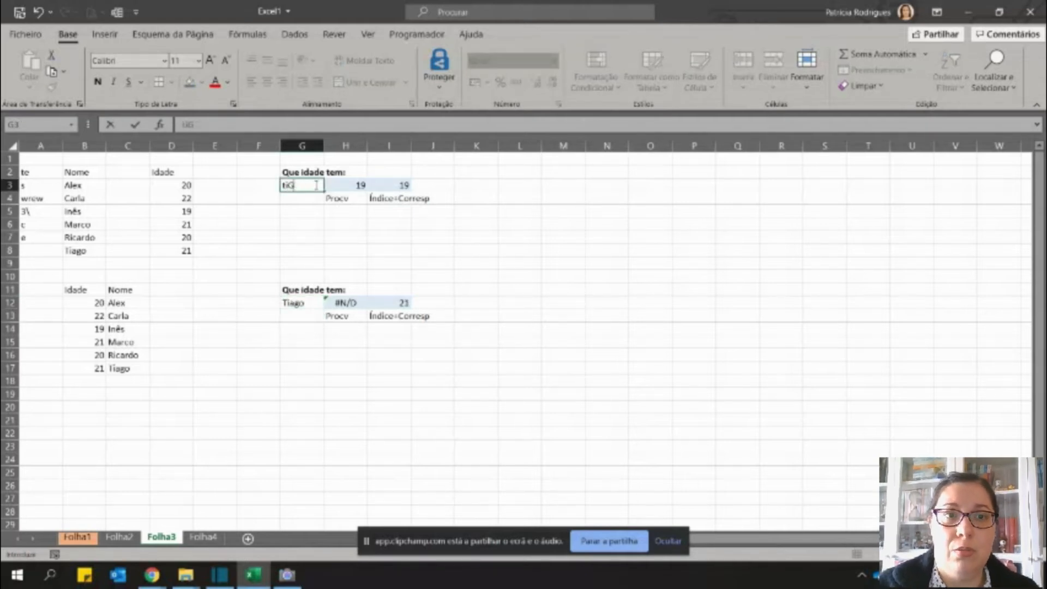
type("iago")
key("Return")
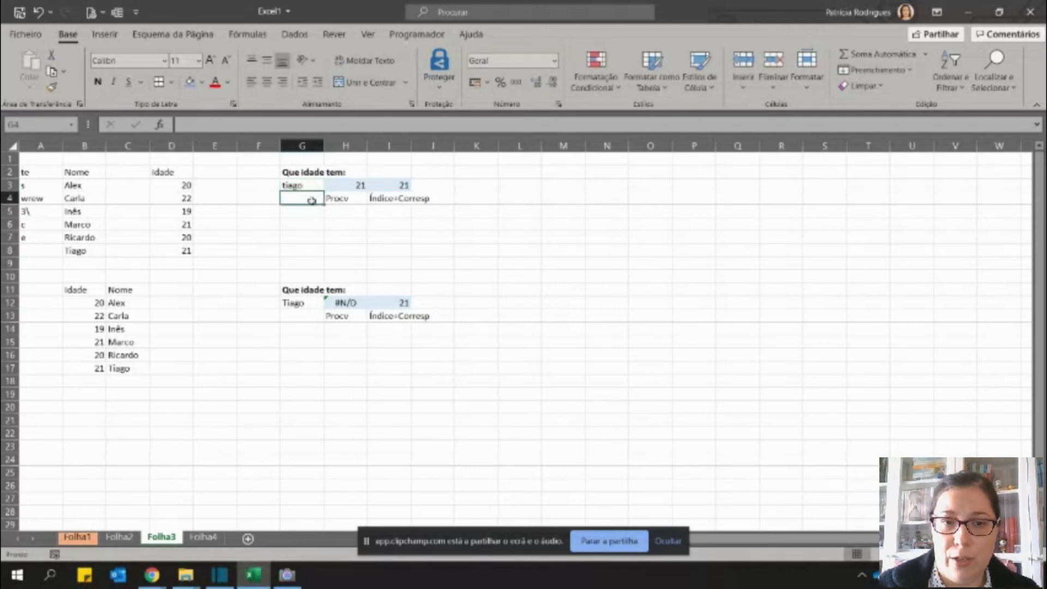
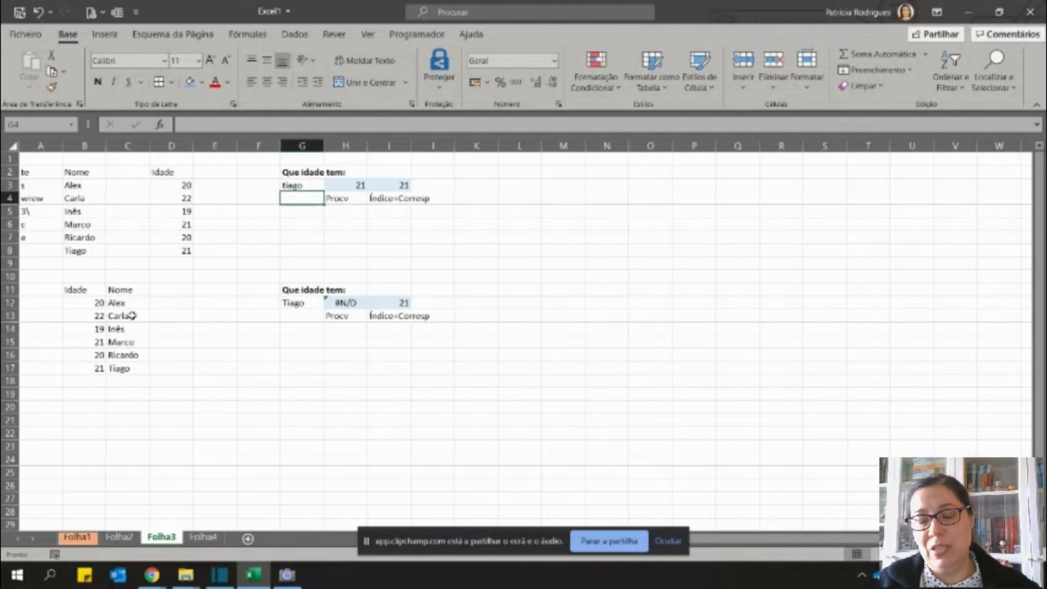
Open Folha4 and clear the existing Status formulas in D3:D8.
left_click(202, 538)
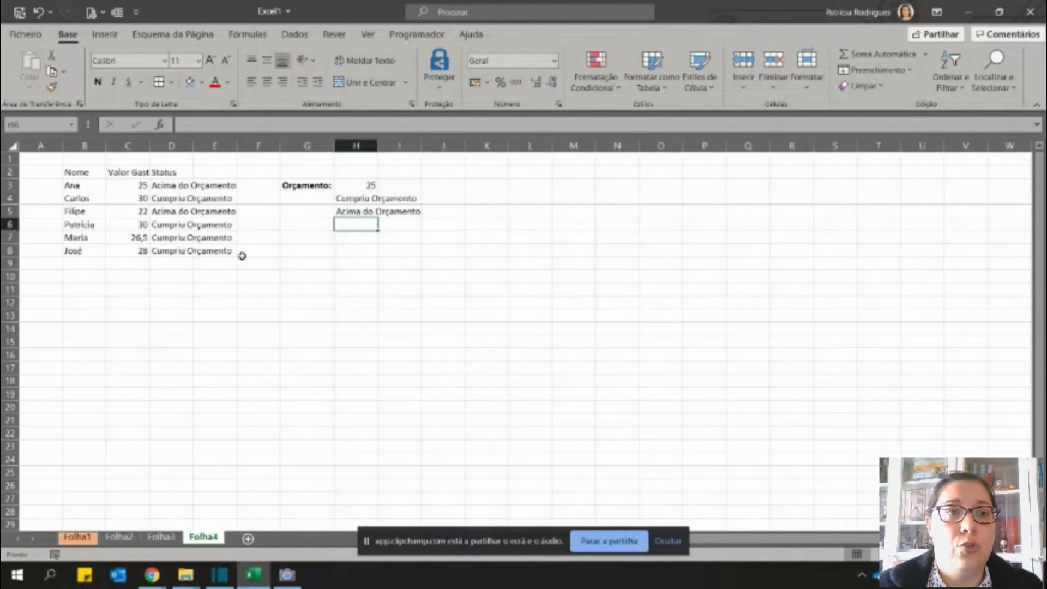
left_click_drag(175, 184, 176, 251)
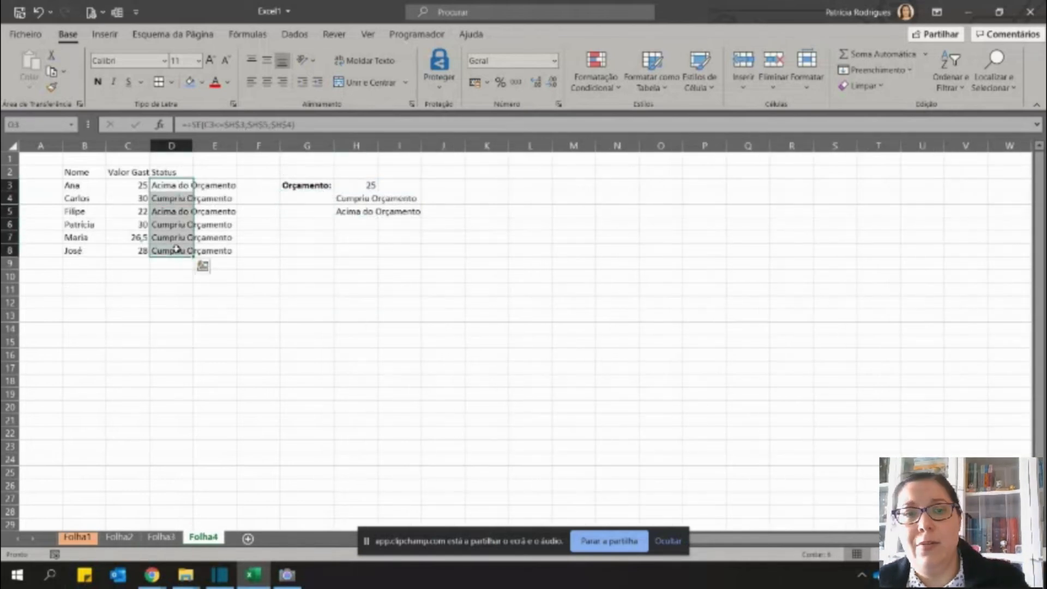
key("Delete")
left_click(259, 213)
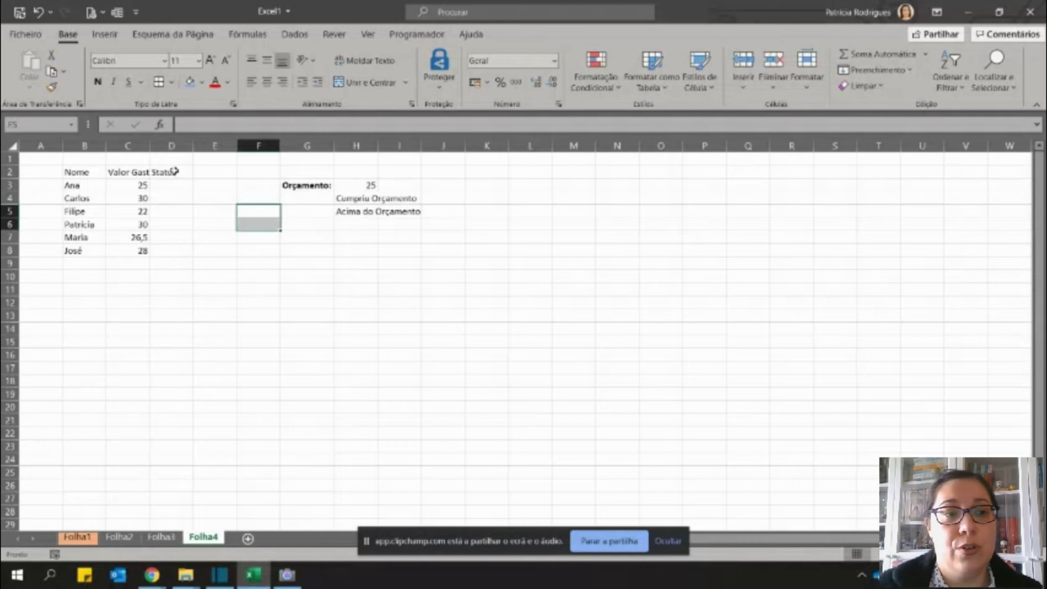
Examine Folha4's names, the amounts spent in C3:C8, the Orçamento value in H3 and the empty Status cell D3.
left_click(165, 194)
left_click(88, 186)
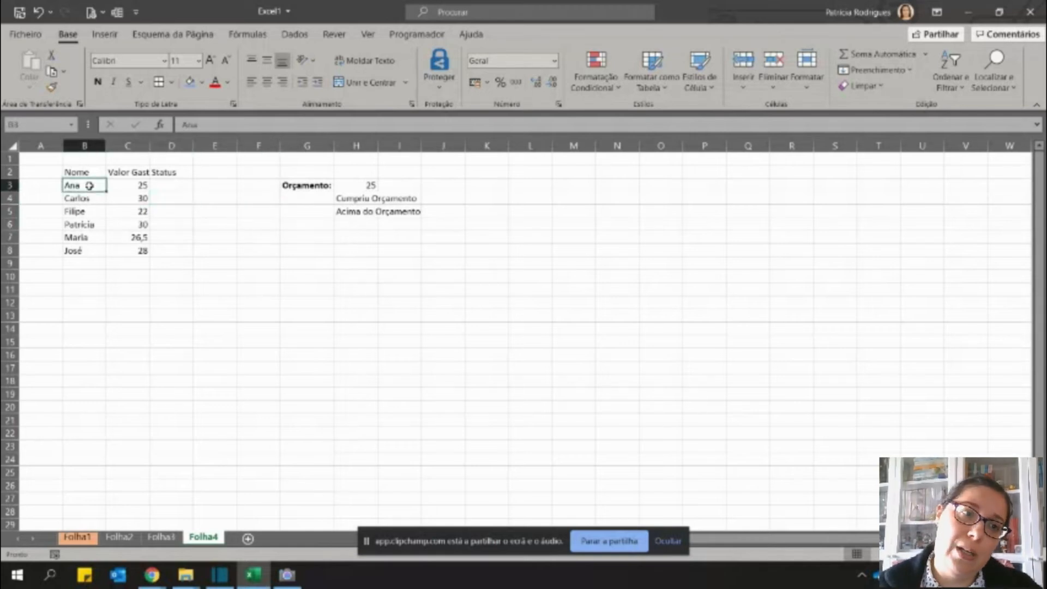
left_click(180, 187)
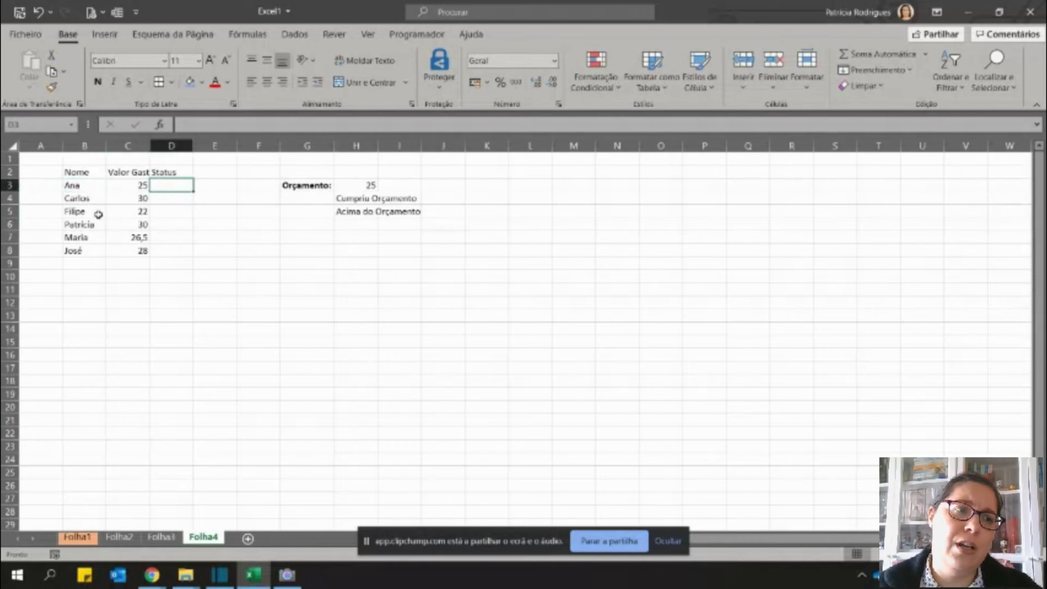
left_click(131, 248)
left_click(141, 186)
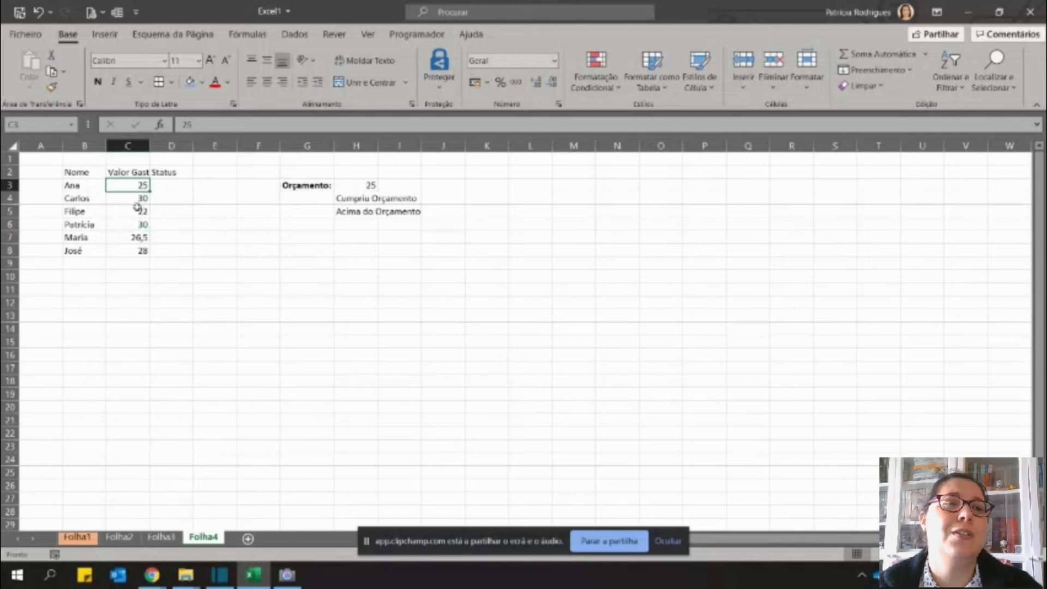
left_click(368, 186)
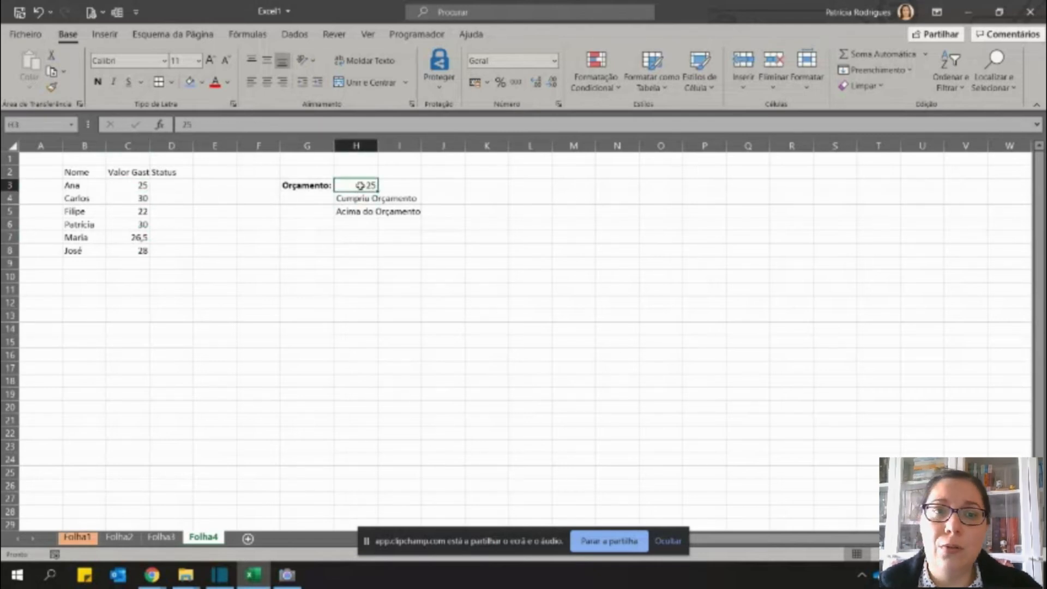
left_click_drag(136, 187, 141, 251)
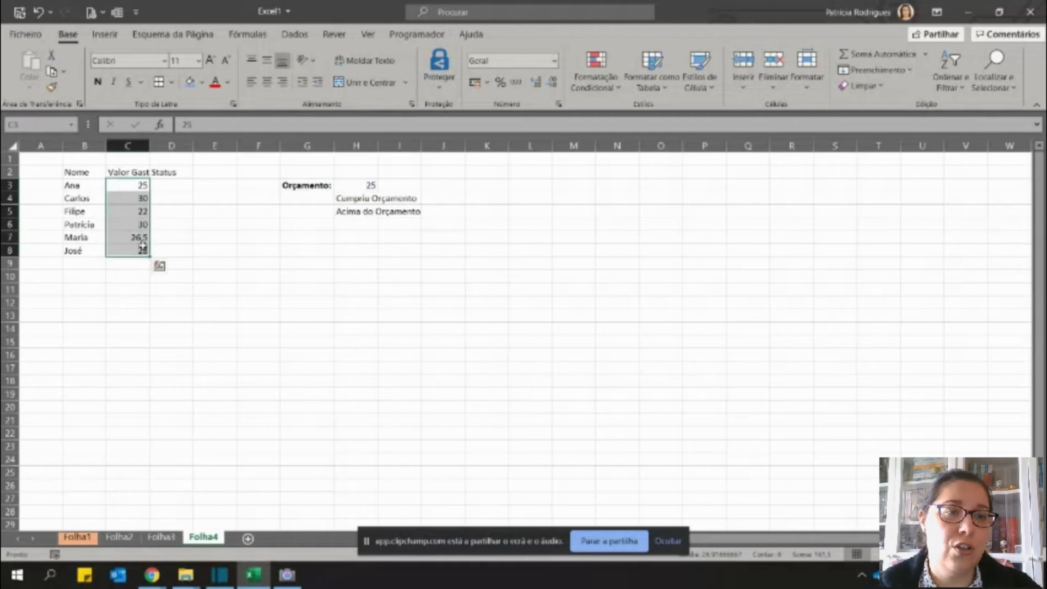
left_click(133, 198)
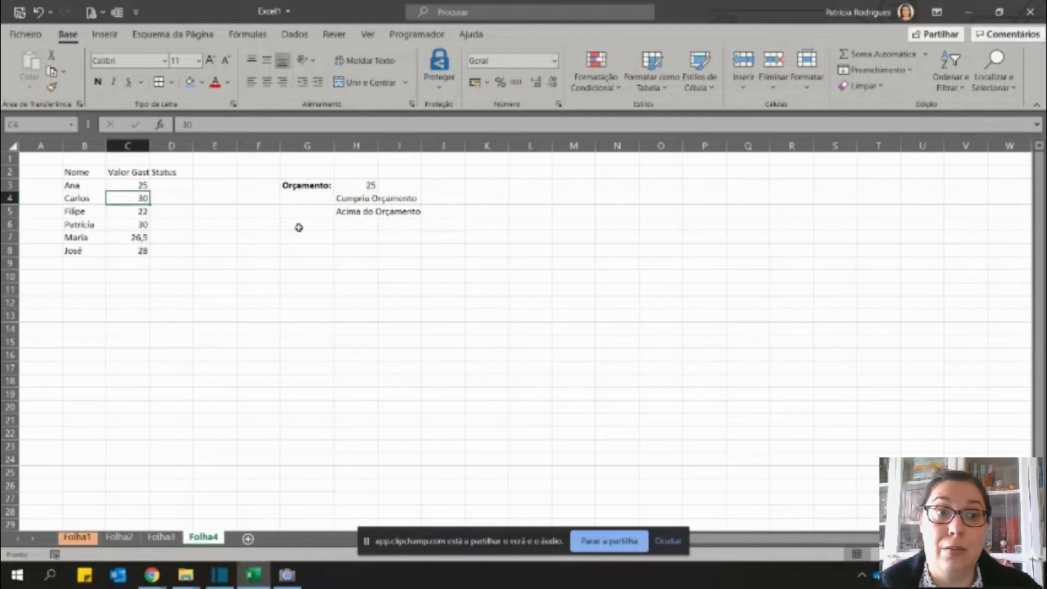
left_click(181, 188)
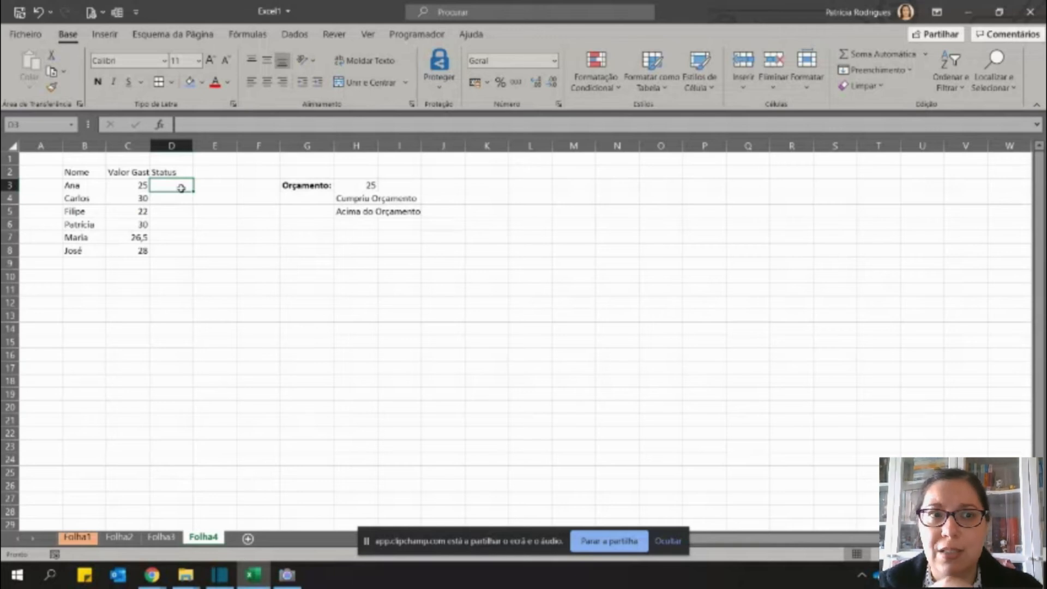
Enter an SE formula in D3 that returns "Cumpriu" if C3<=$H$3 and "Não Cumpriu" otherwise.
type("+se(")
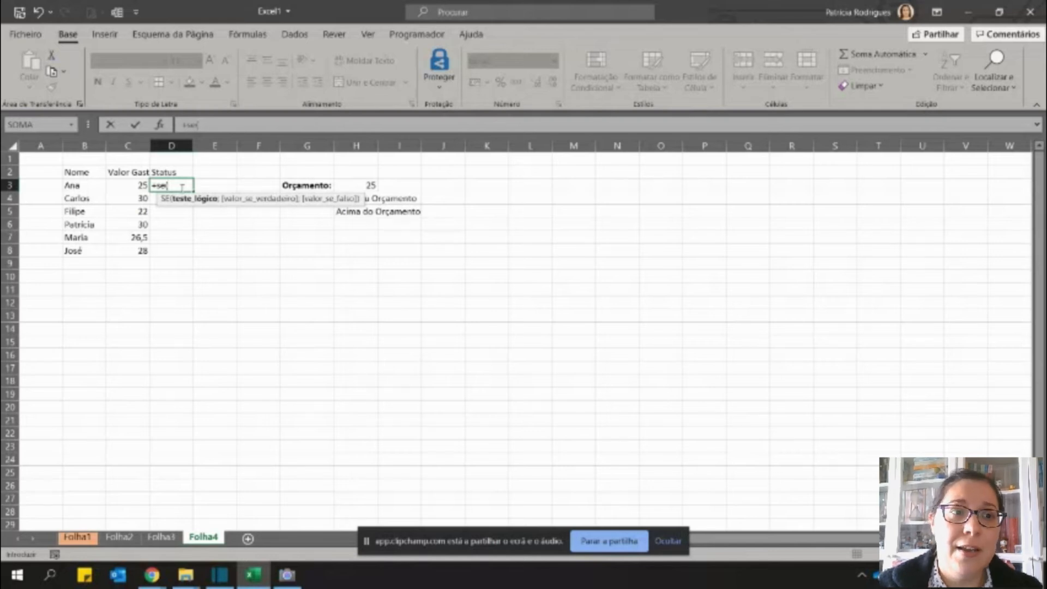
key("Left")
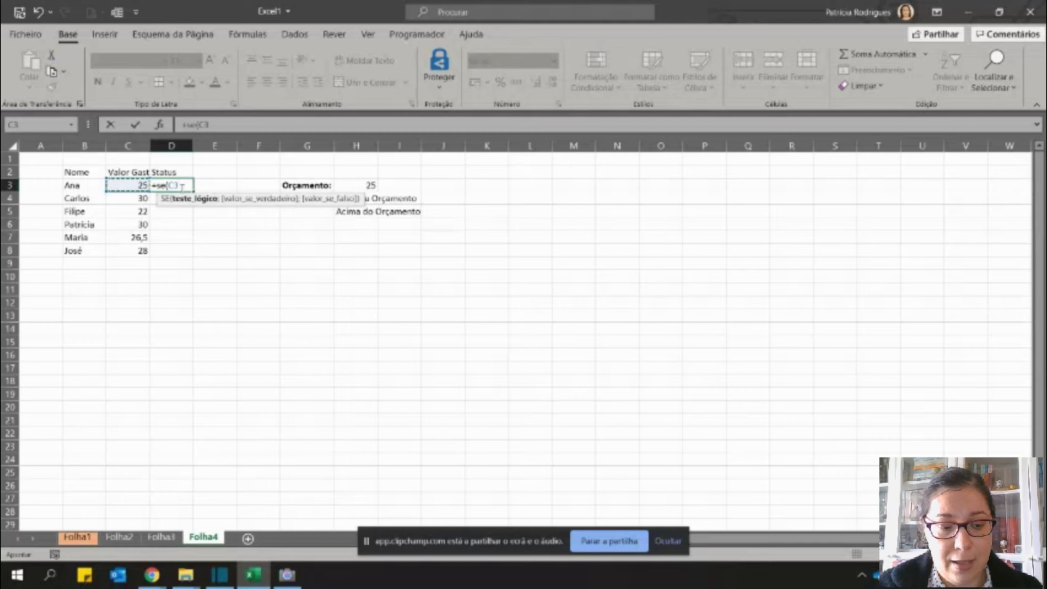
type("<=")
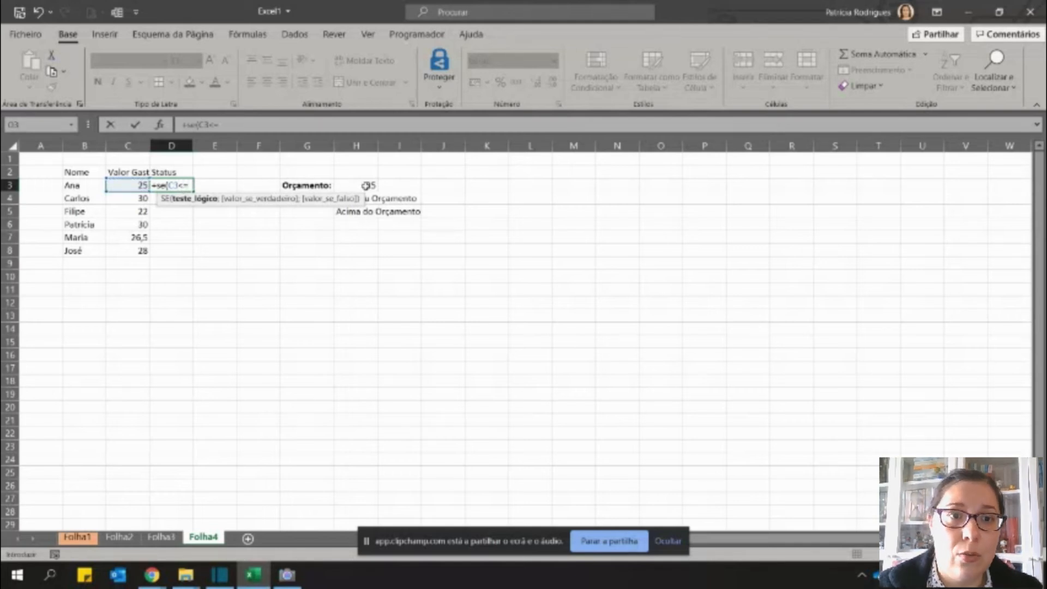
left_click(365, 185)
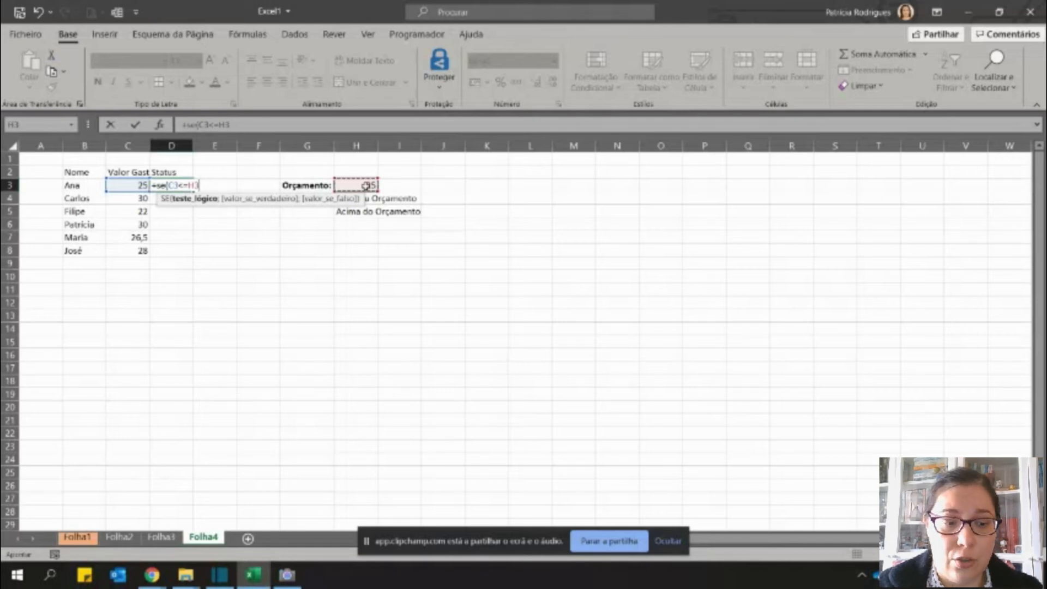
key("F4")
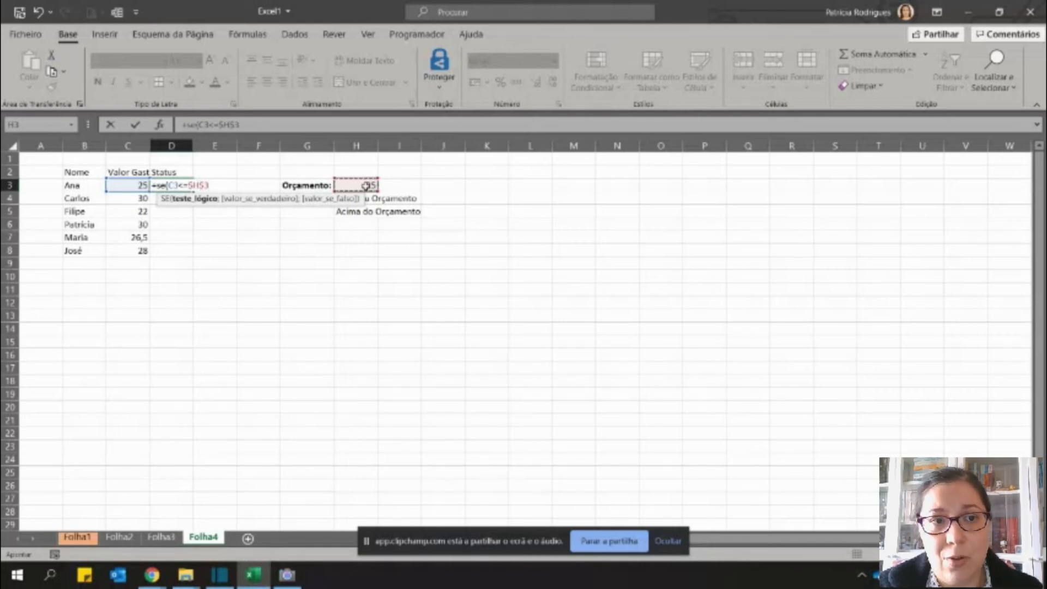
type(";")
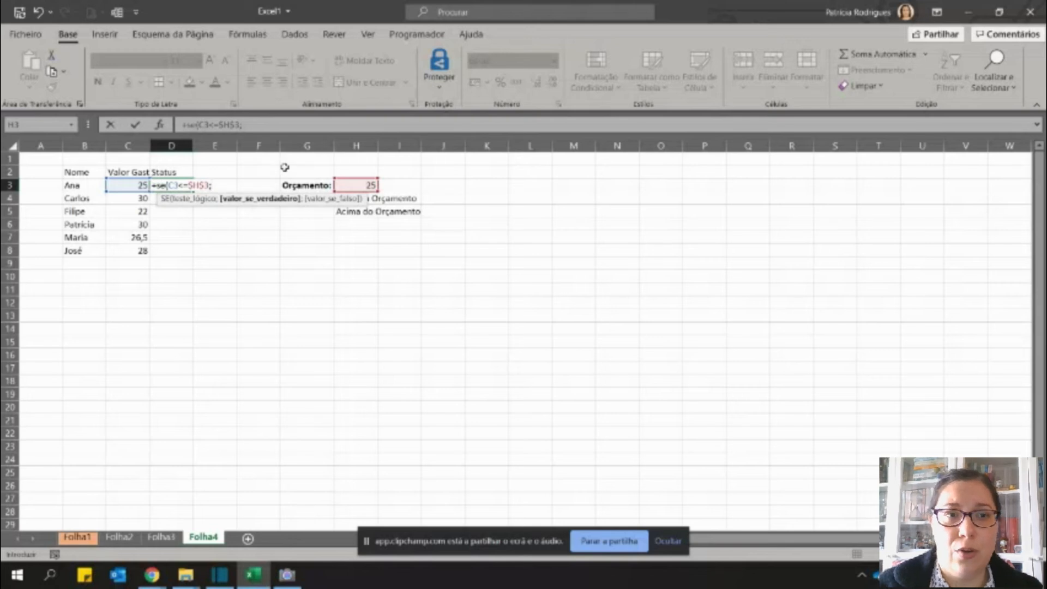
type("\"Cumpriu\";")
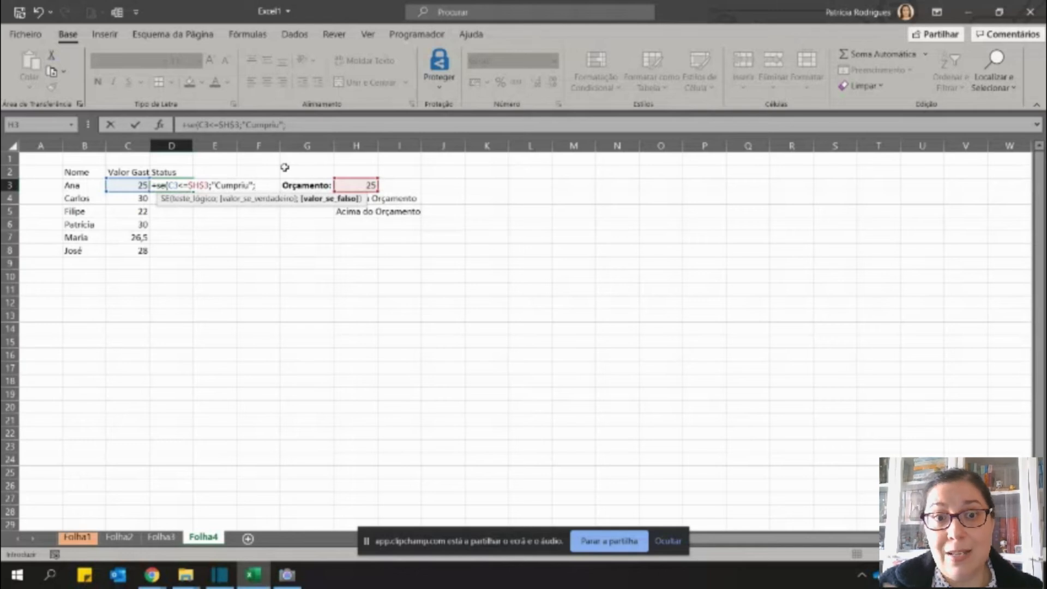
type("\"Não Cum")
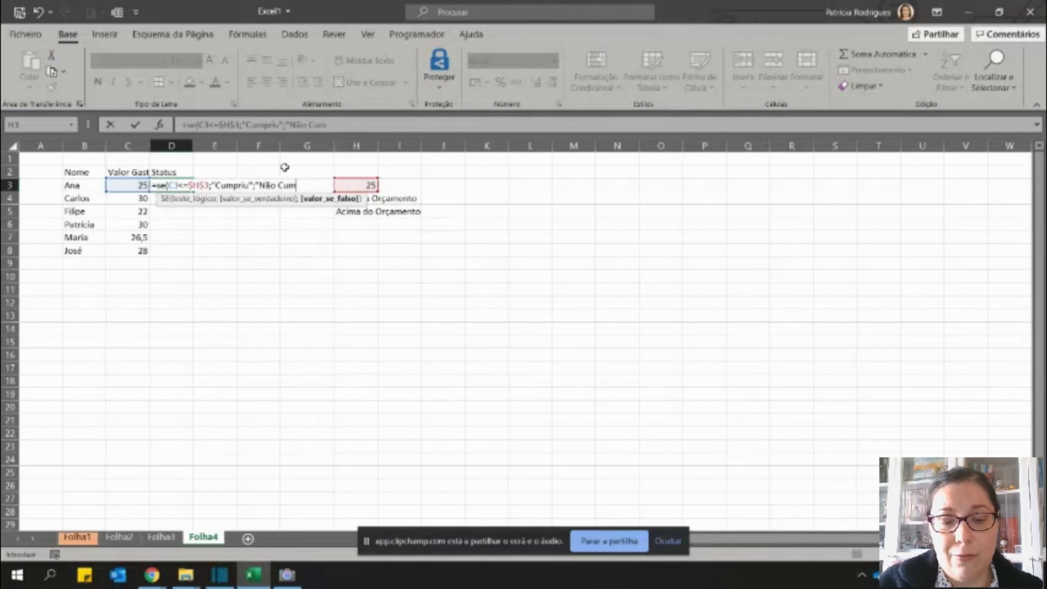
type("priu\"")
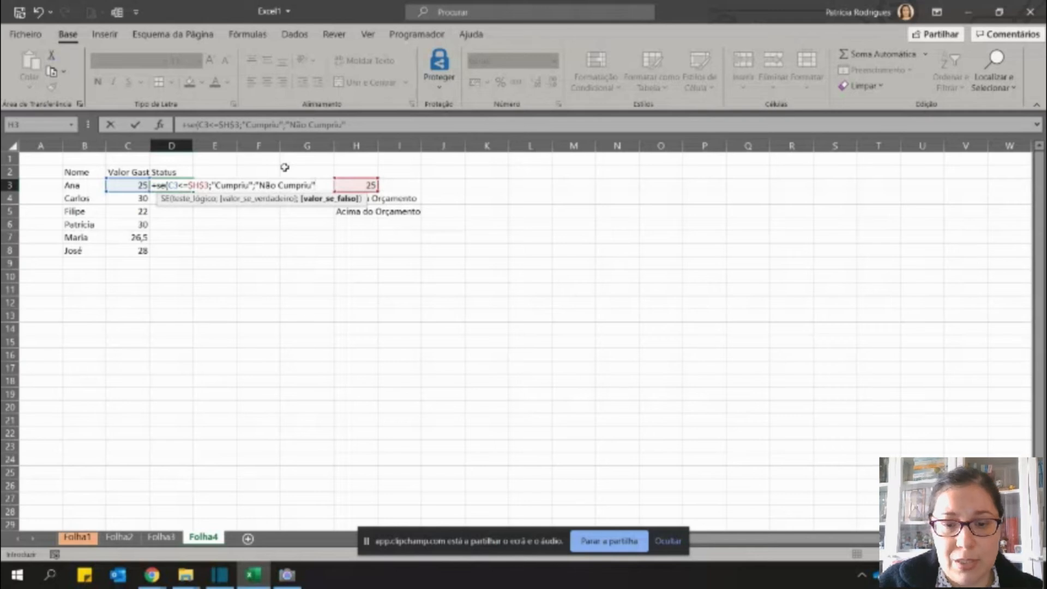
type(")")
key("Return")
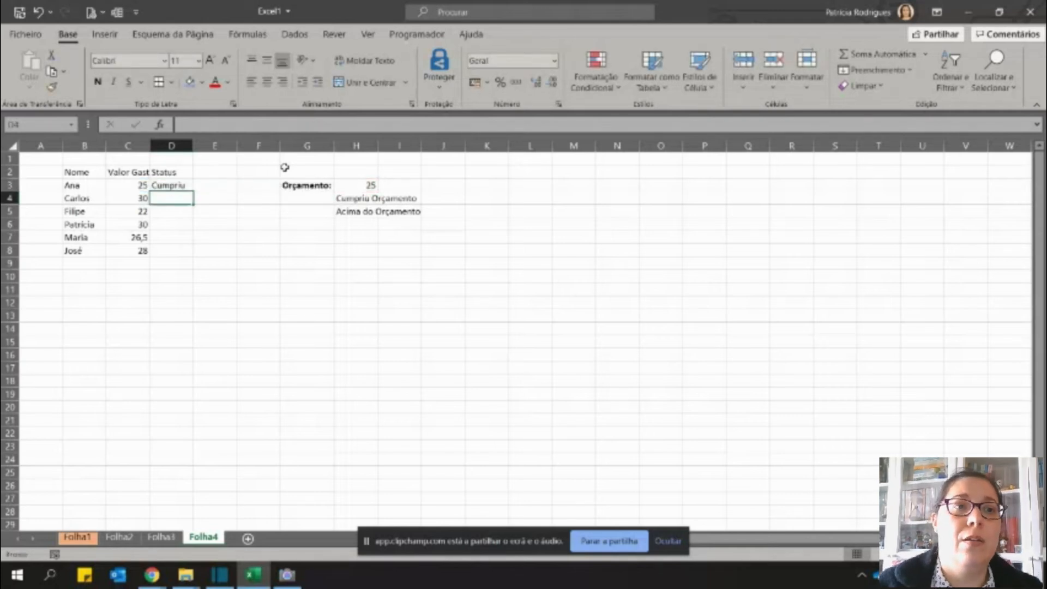
Fill the Status formula from D3 down to D8 and check the results in individual cells.
left_click(175, 186)
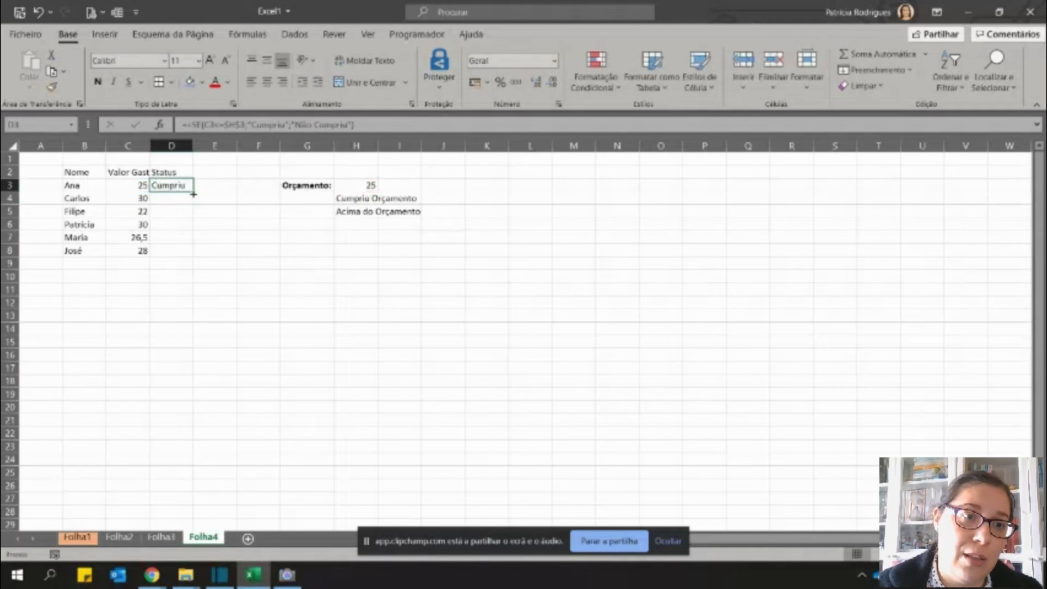
mouse_move(194, 191)
left_mouse_down()
mouse_move(193, 217)
mouse_move(194, 192)
left_mouse_up()
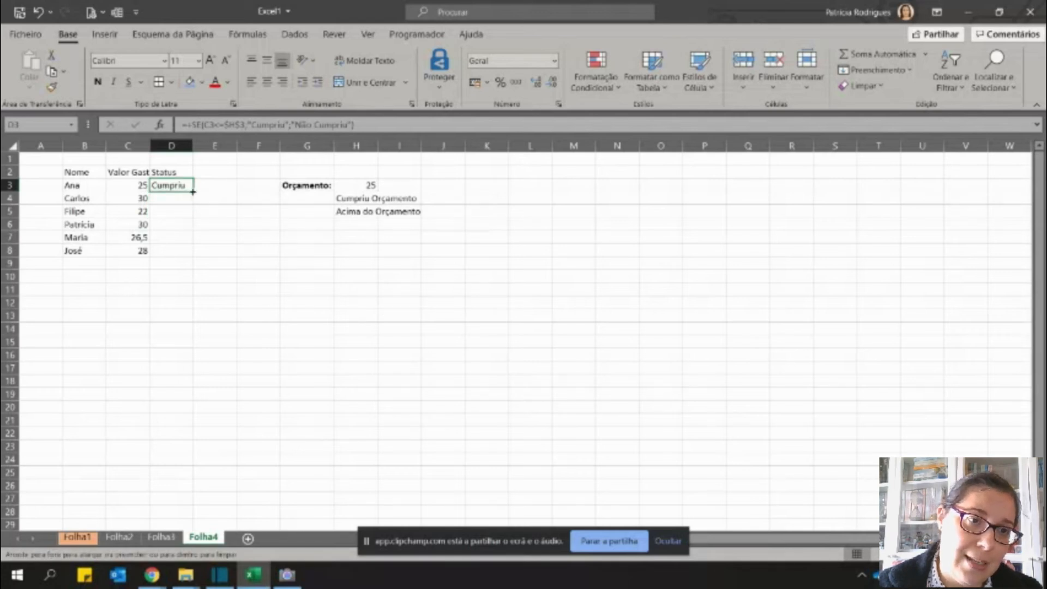
double_click(193, 191)
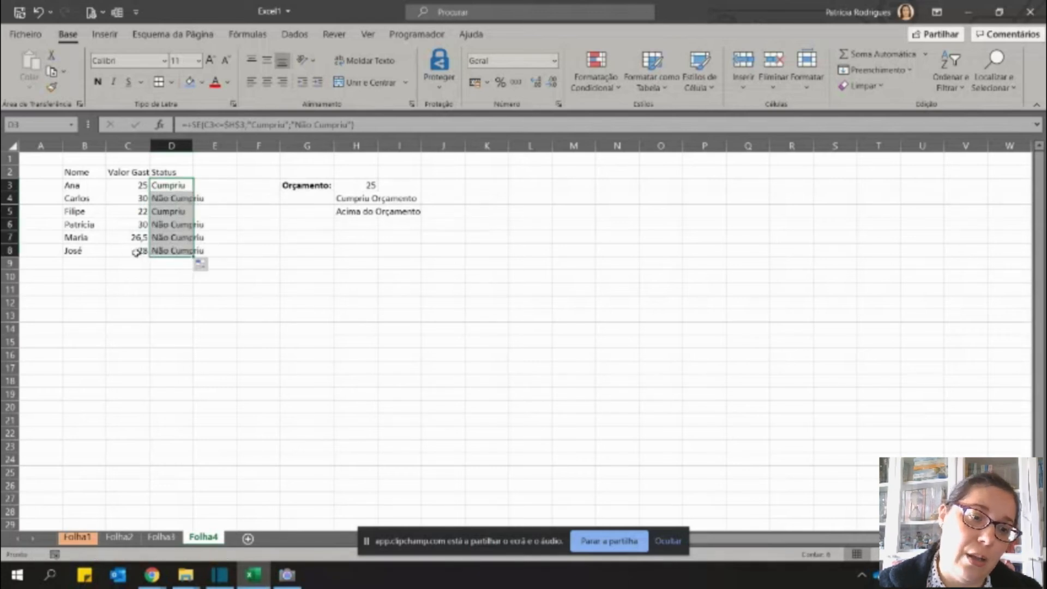
left_click(161, 185)
left_click(171, 210)
left_click(166, 248)
left_click(169, 197)
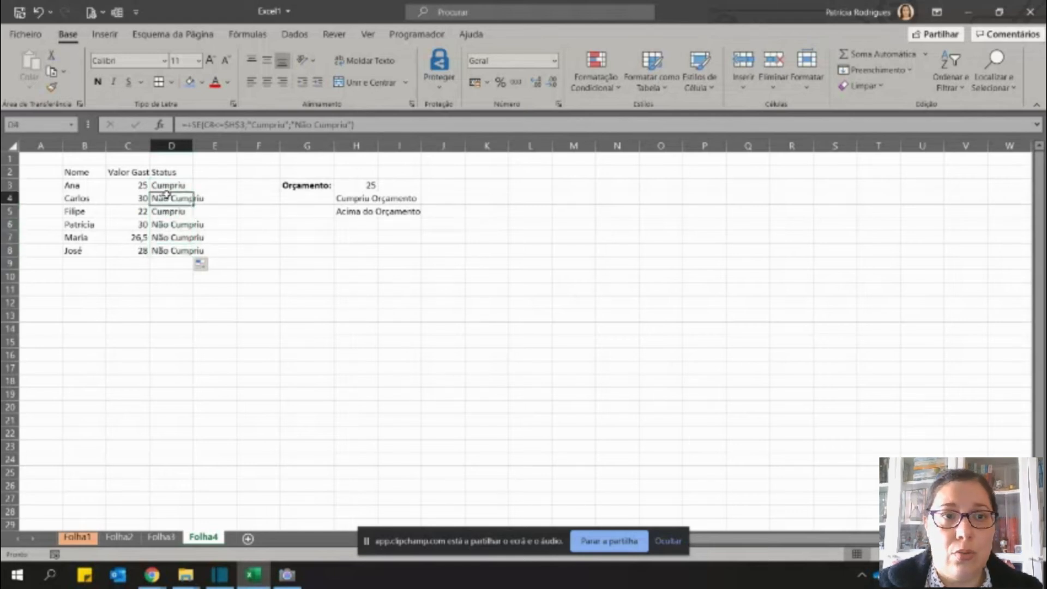
Change D3's SE function to return $H$4 when true and $H$5 when false, and fill it down to D8.
left_click(169, 185)
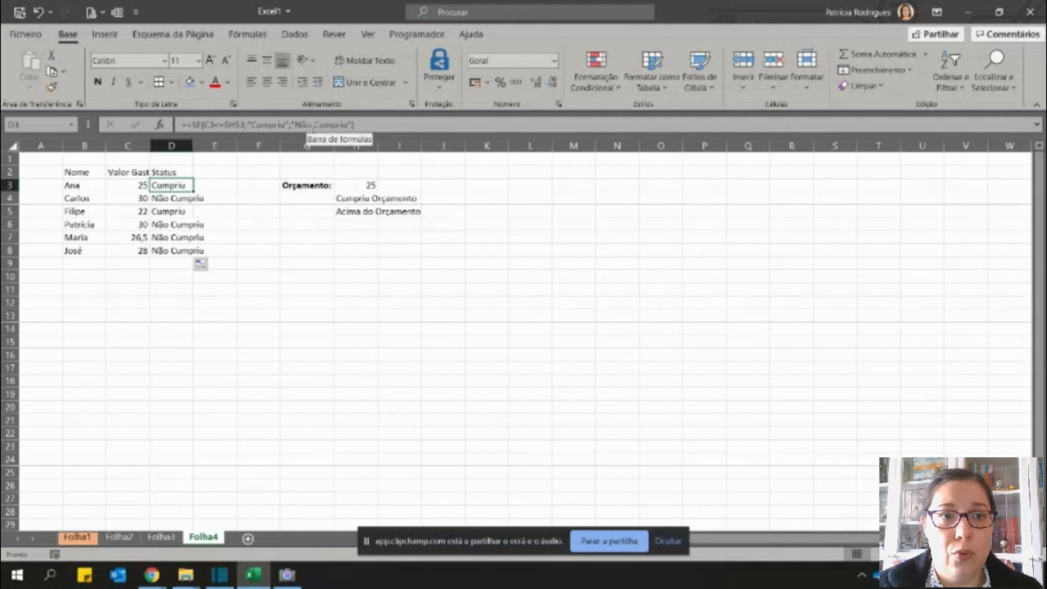
left_click(159, 124)
left_click_drag(688, 209, 556, 296)
left_click_drag(551, 340, 497, 341)
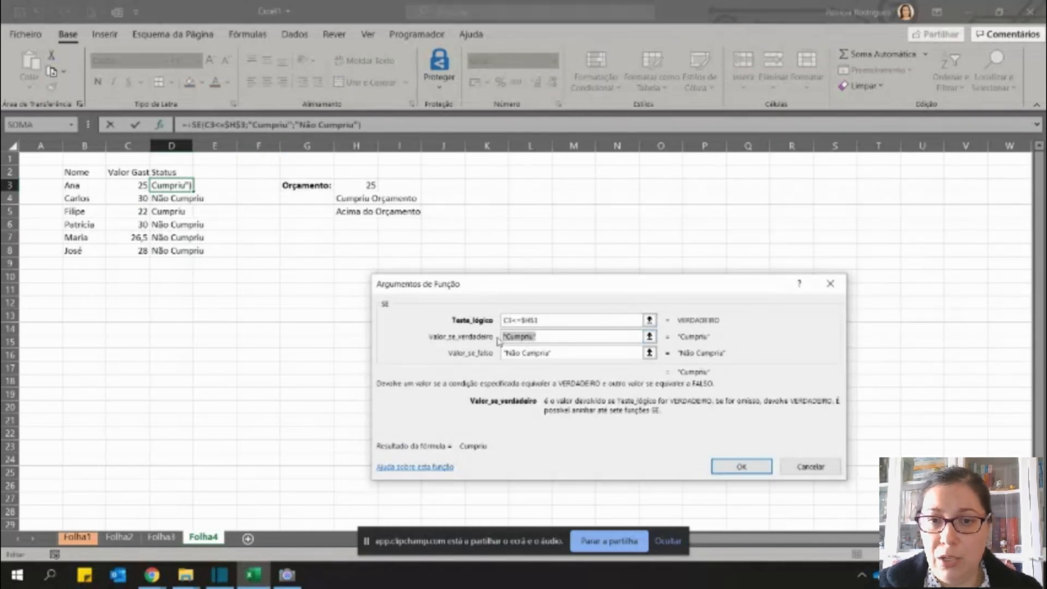
left_click(355, 199)
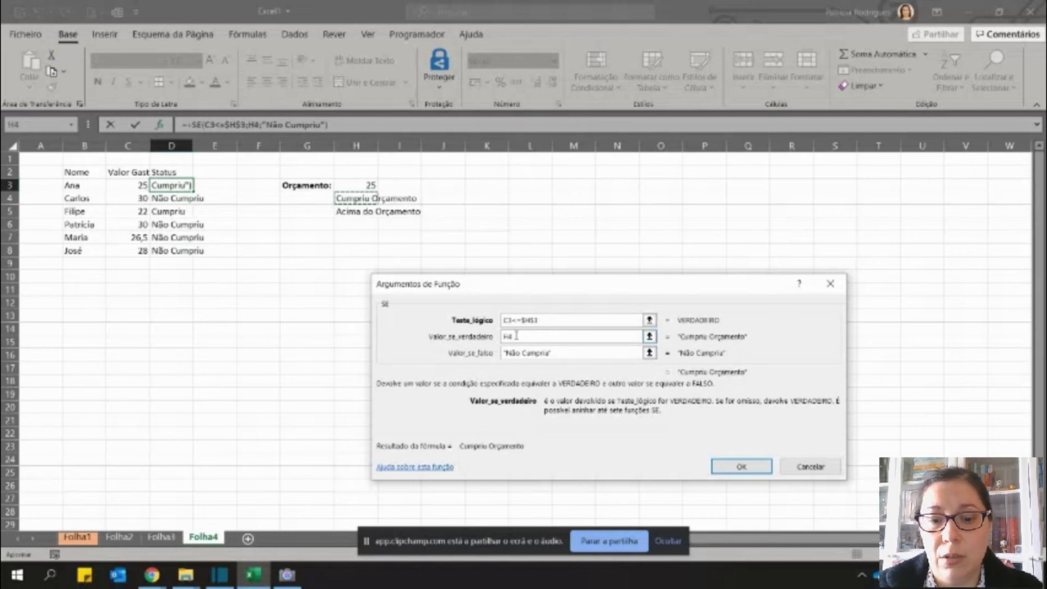
key("F4")
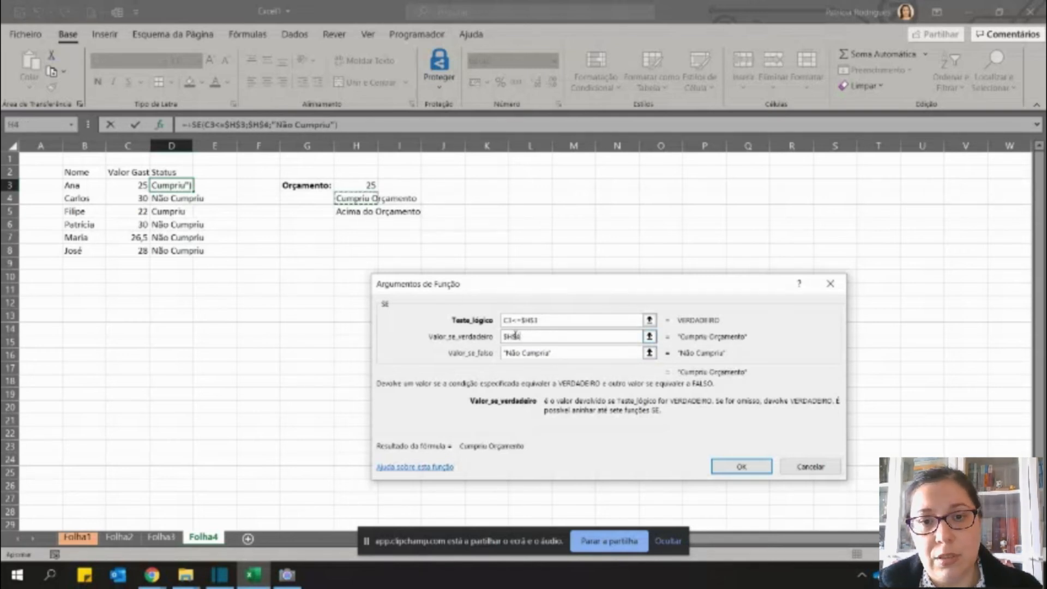
left_click(563, 351)
left_click(360, 212)
key("F4")
left_click(739, 466)
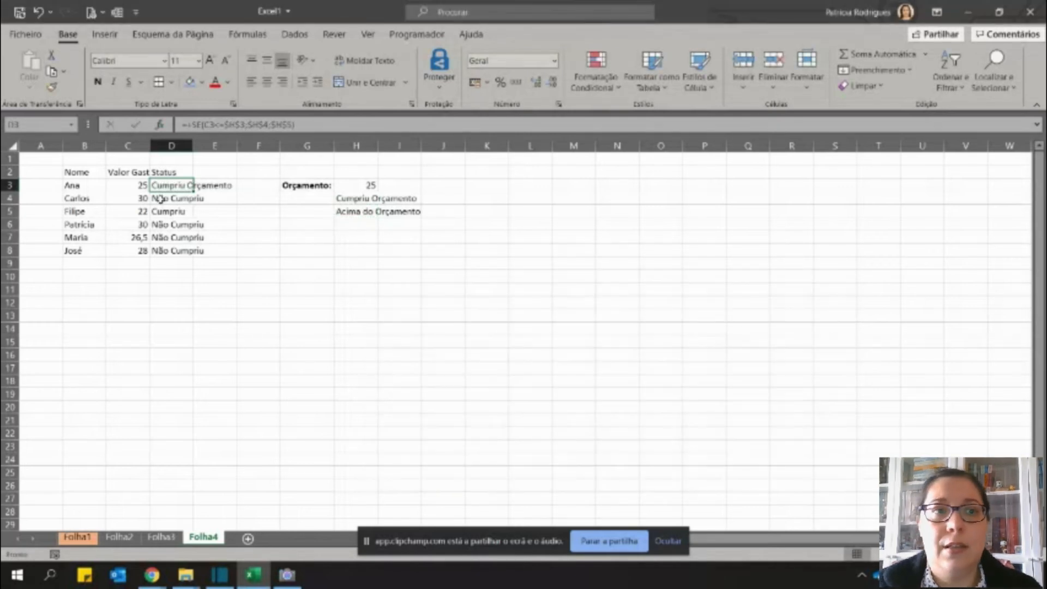
double_click(193, 191)
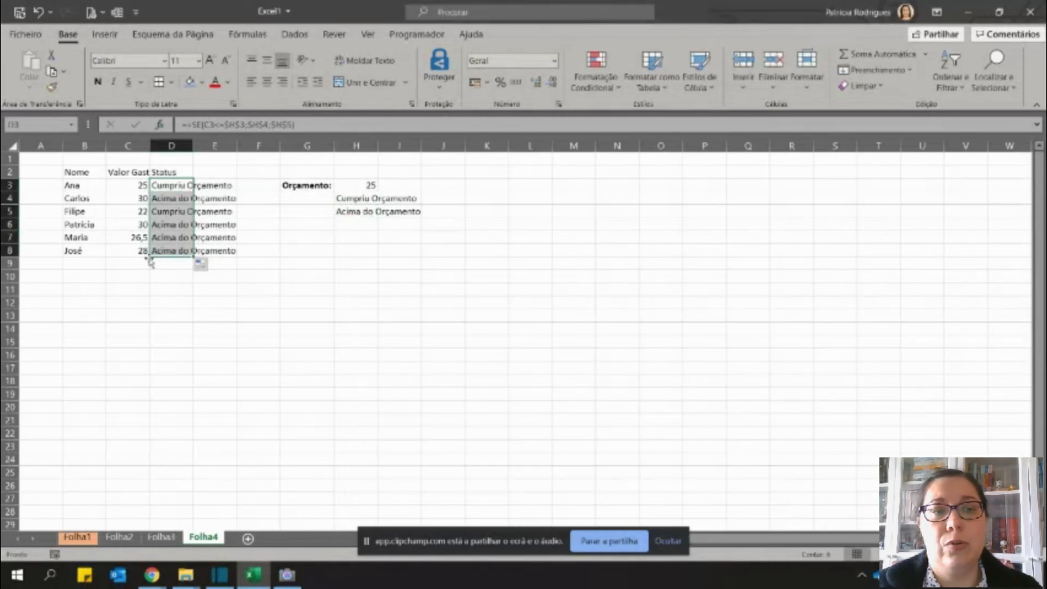
Examine D3's Status formula, its referenced cells and its SE function arguments.
left_click(141, 196)
left_click(170, 186)
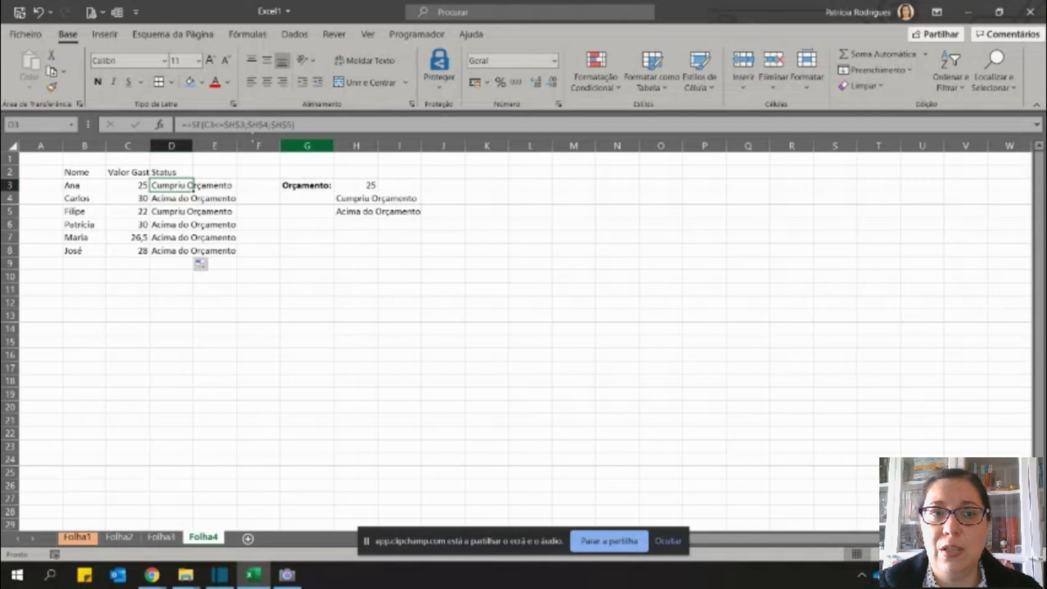
key("F2")
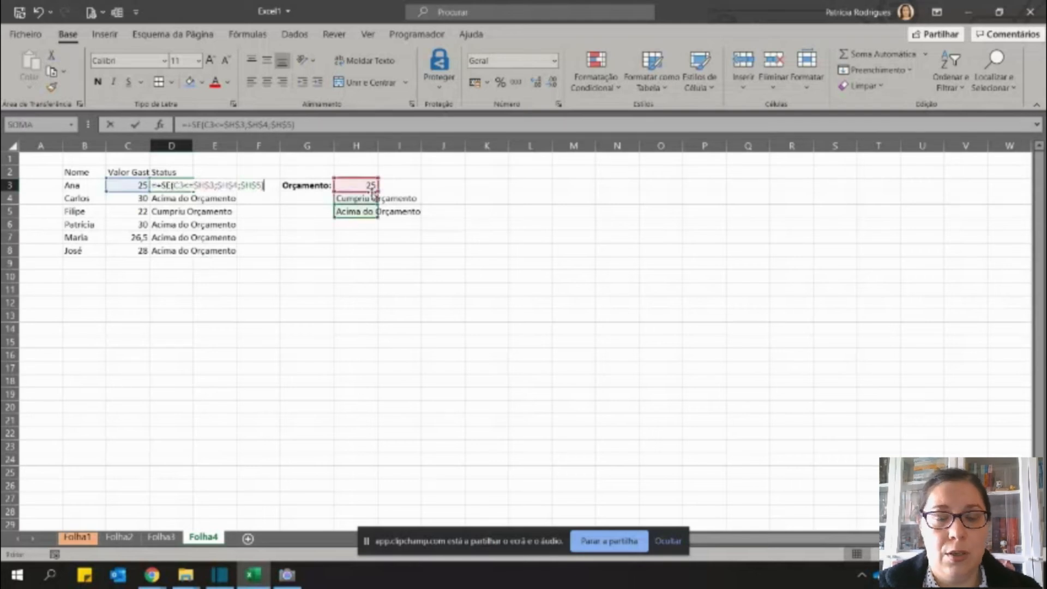
left_click(159, 124)
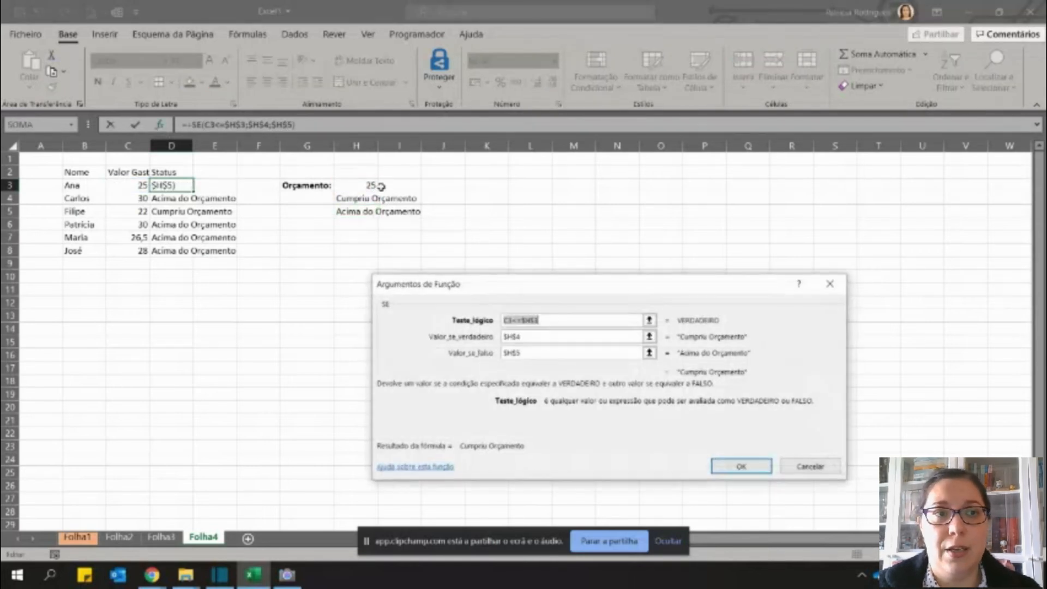
left_click(540, 320)
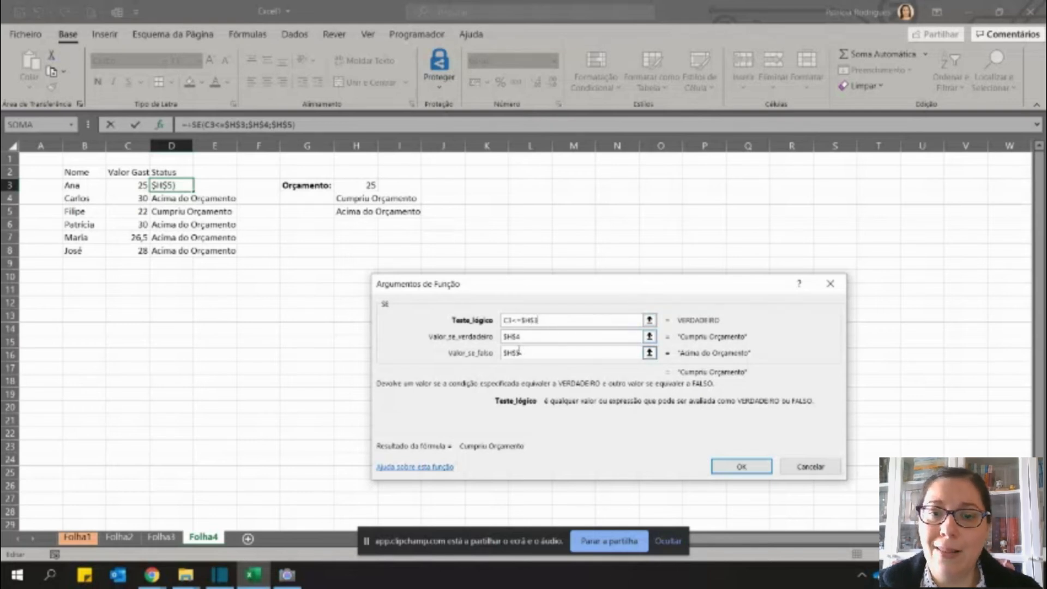
left_click(804, 470)
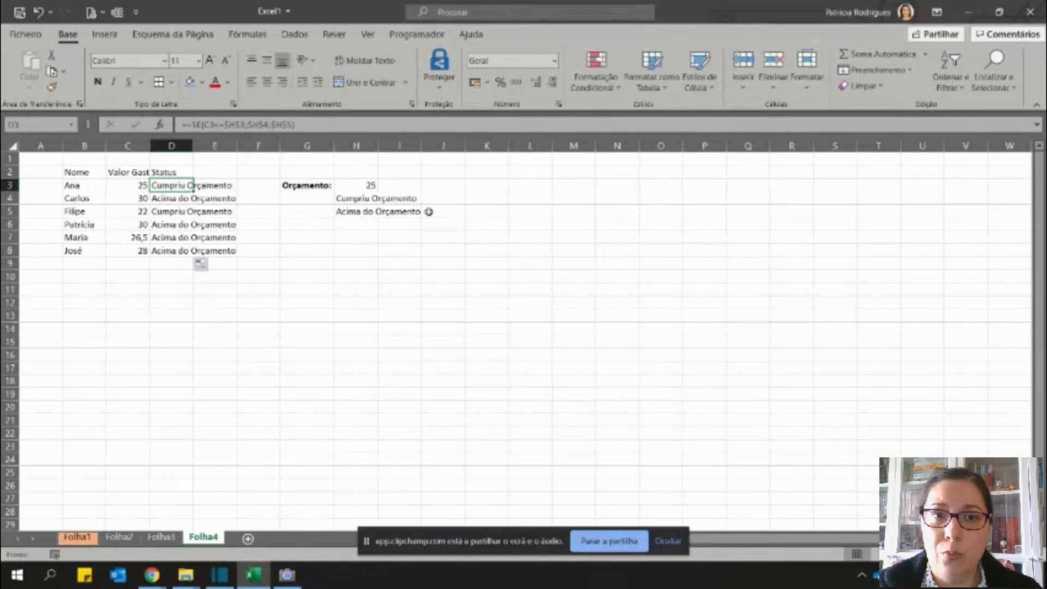
Test the Status formulas by setting the Orçamento in H3 to 30 and finally to 22.
left_click(366, 184)
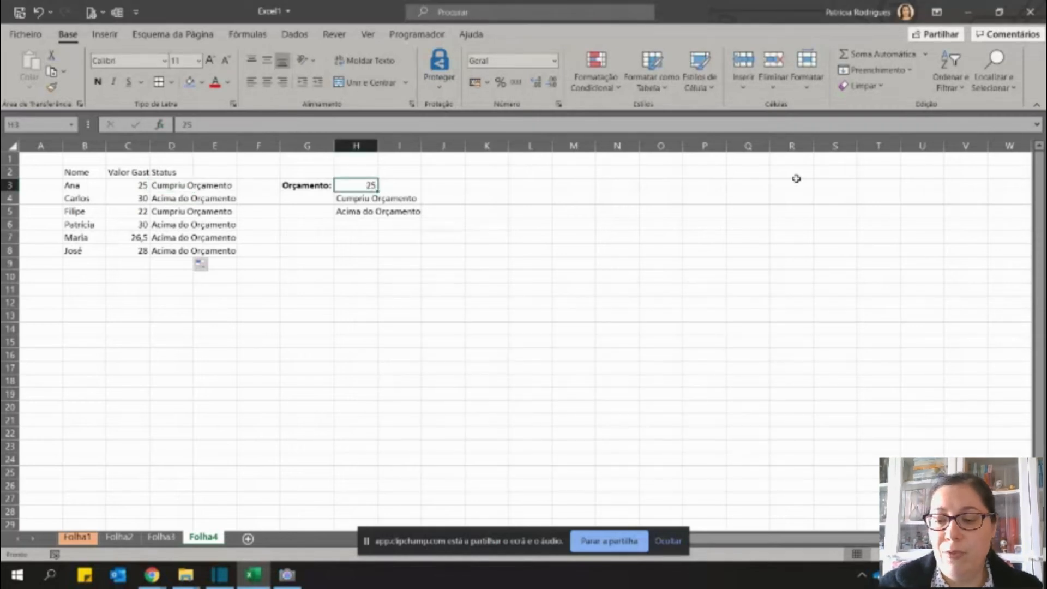
type("2")
type("0")
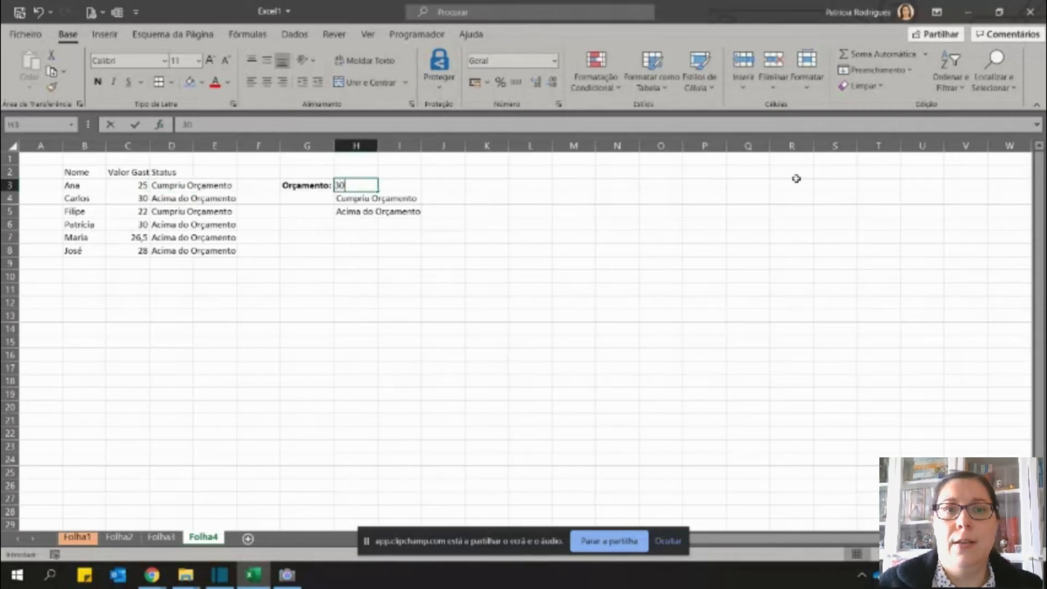
key("Return")
key("Up")
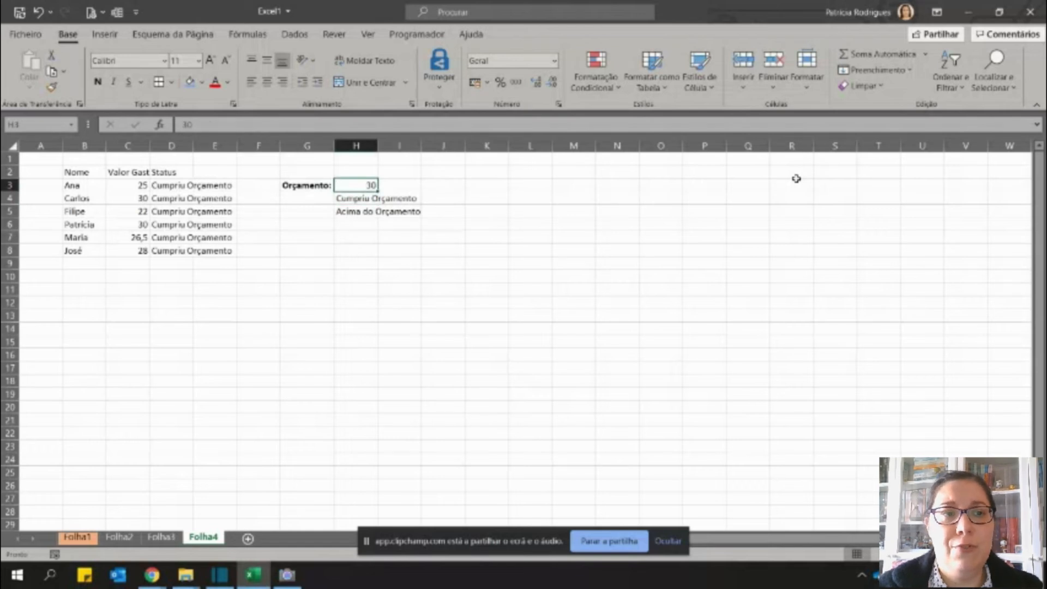
type("2")
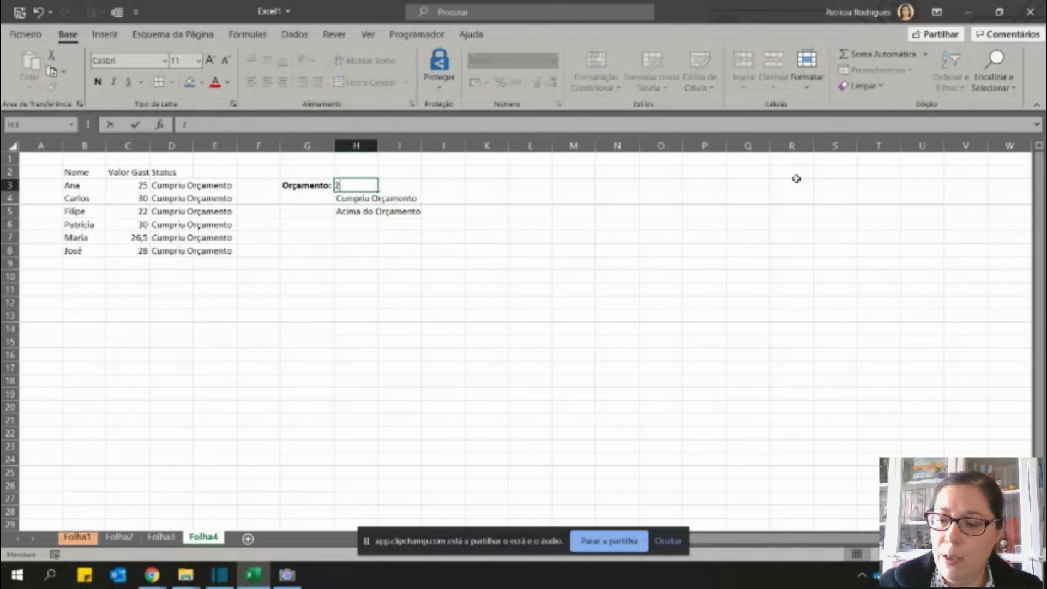
key("Return")
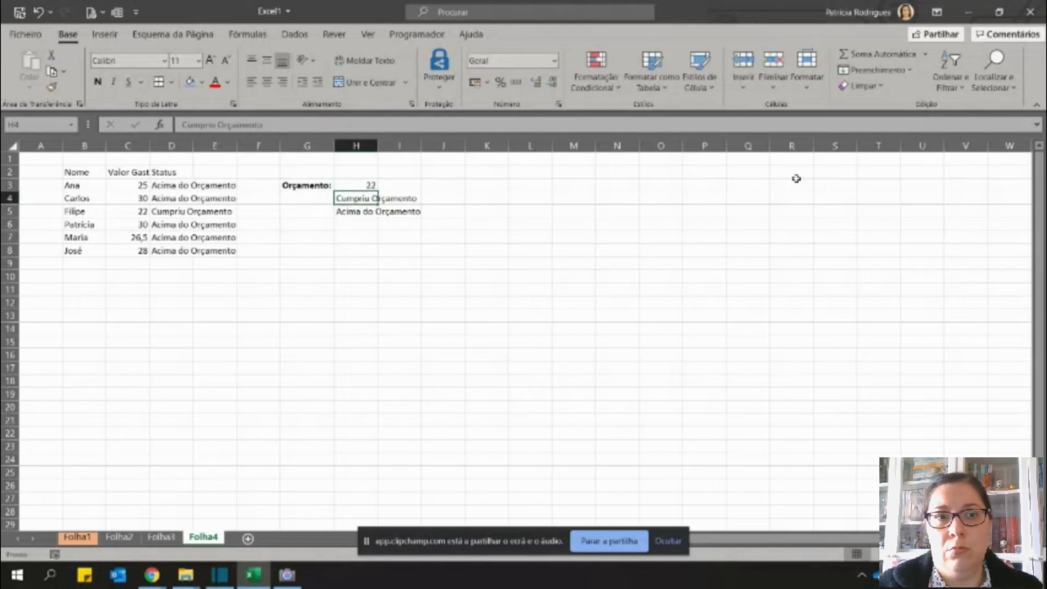
Set the Orçamento in H3 to 25.
key("Up")
type("25")
key("Return")
Replace the status texts with OK in H4 and NOT in H5.
key("Down")
key("Up")
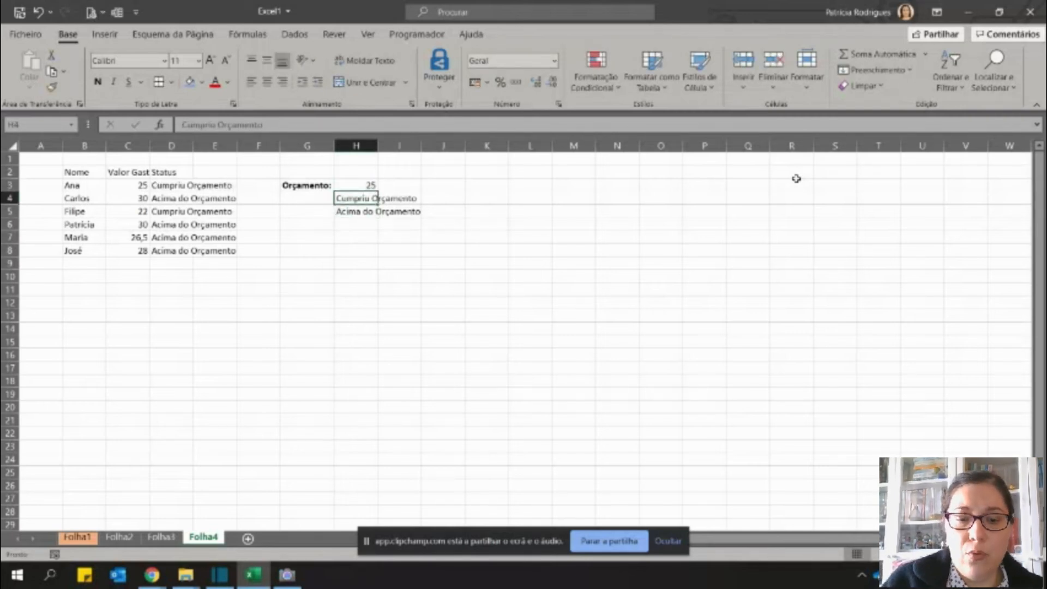
type("OK")
key("Return")
type("N")
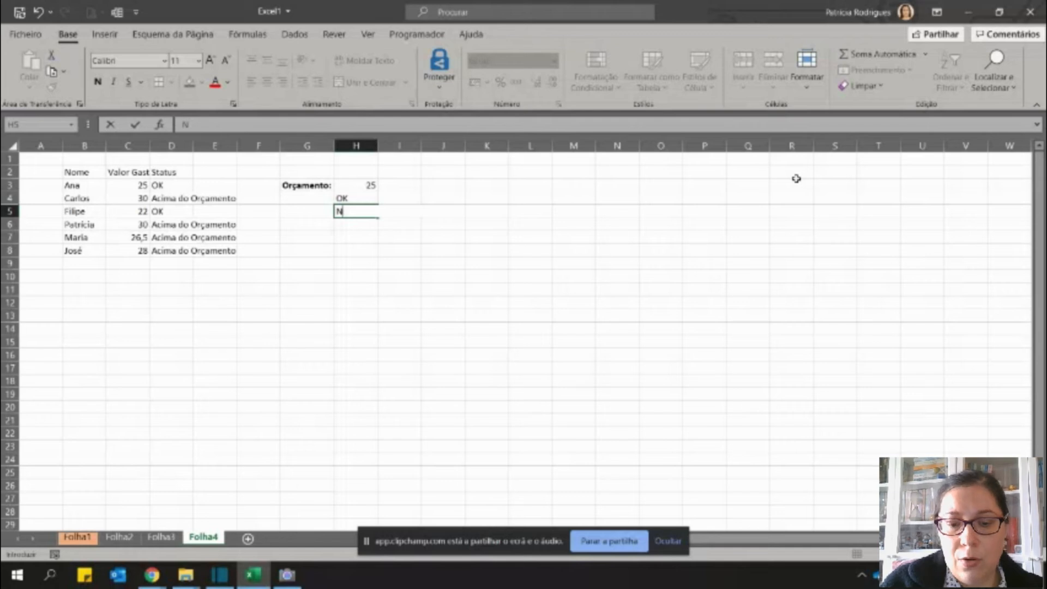
type("OT")
key("Return")
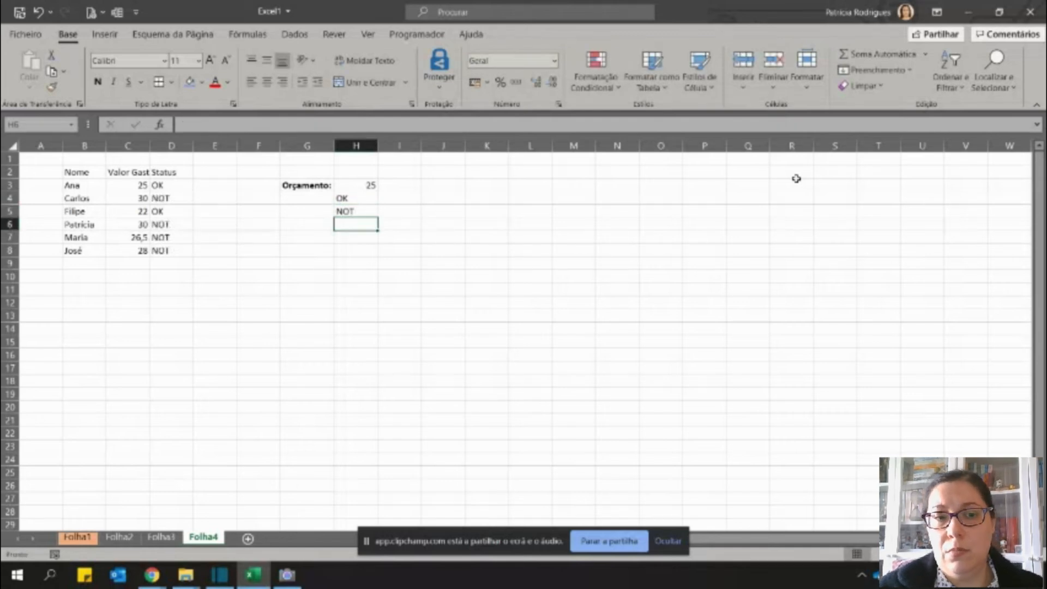
key("Up")
key("Up")
key("Down")
key("Up")
key("Up")
key("Down")
key("Down")
key("Up")
key("Up")
key("Down")
key("Down")
key("Up")
key("Down")
key("Up")
key("Down")
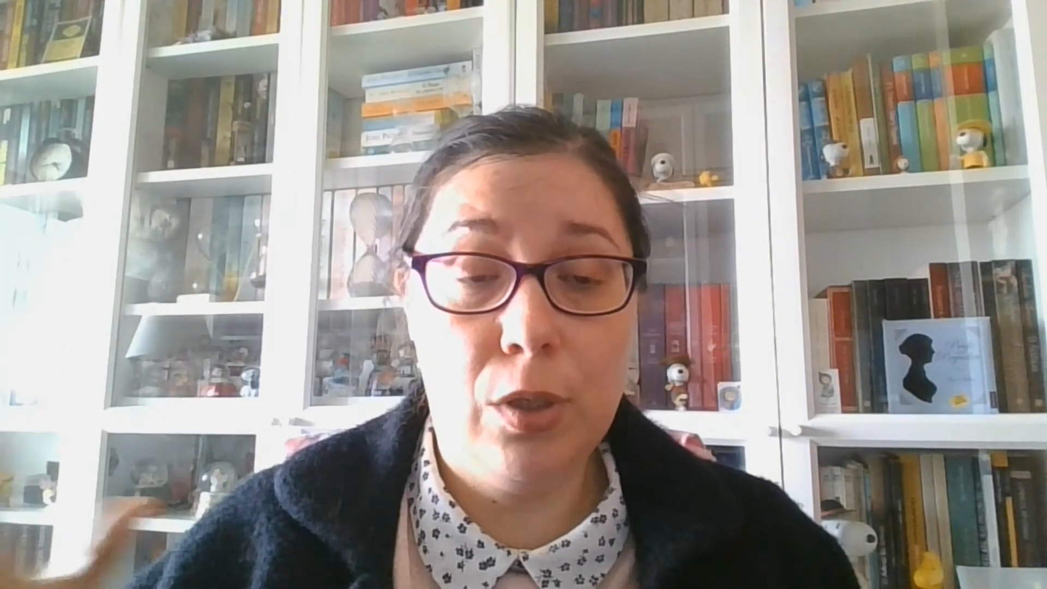